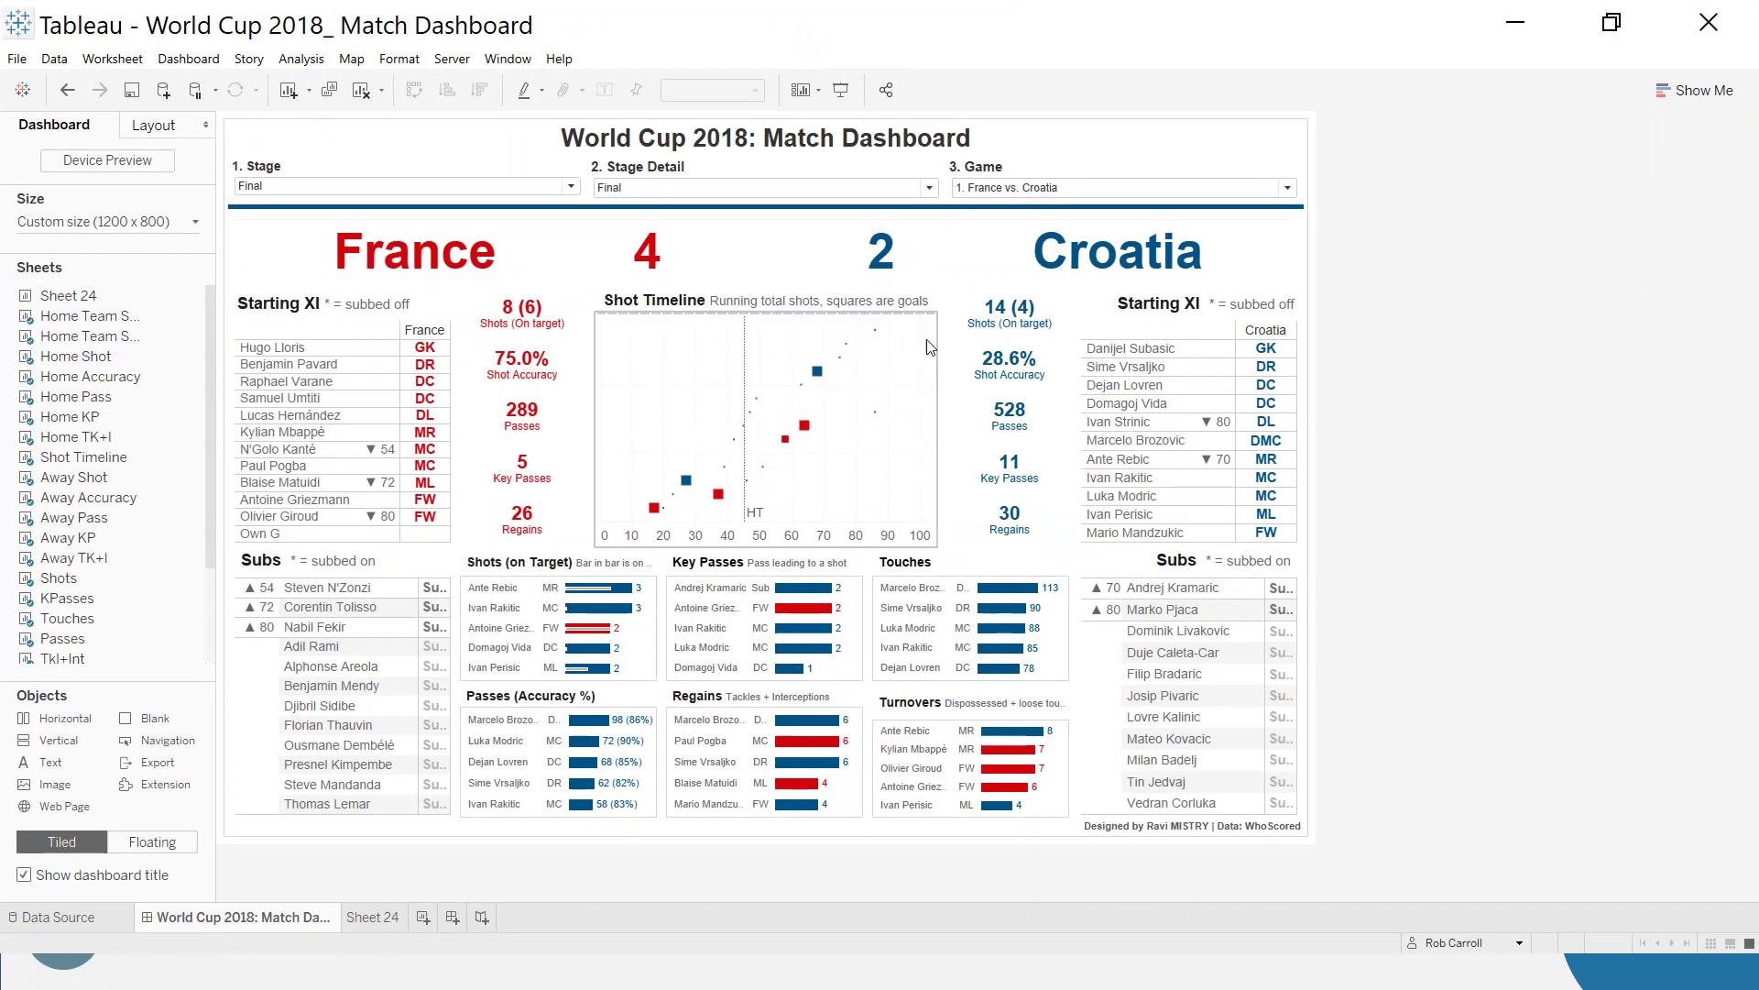
Undo the recent changes to the World Cup 2018 match dashboard's Shot Timeline and return to the dashboard
click(70, 94)
click(70, 94)
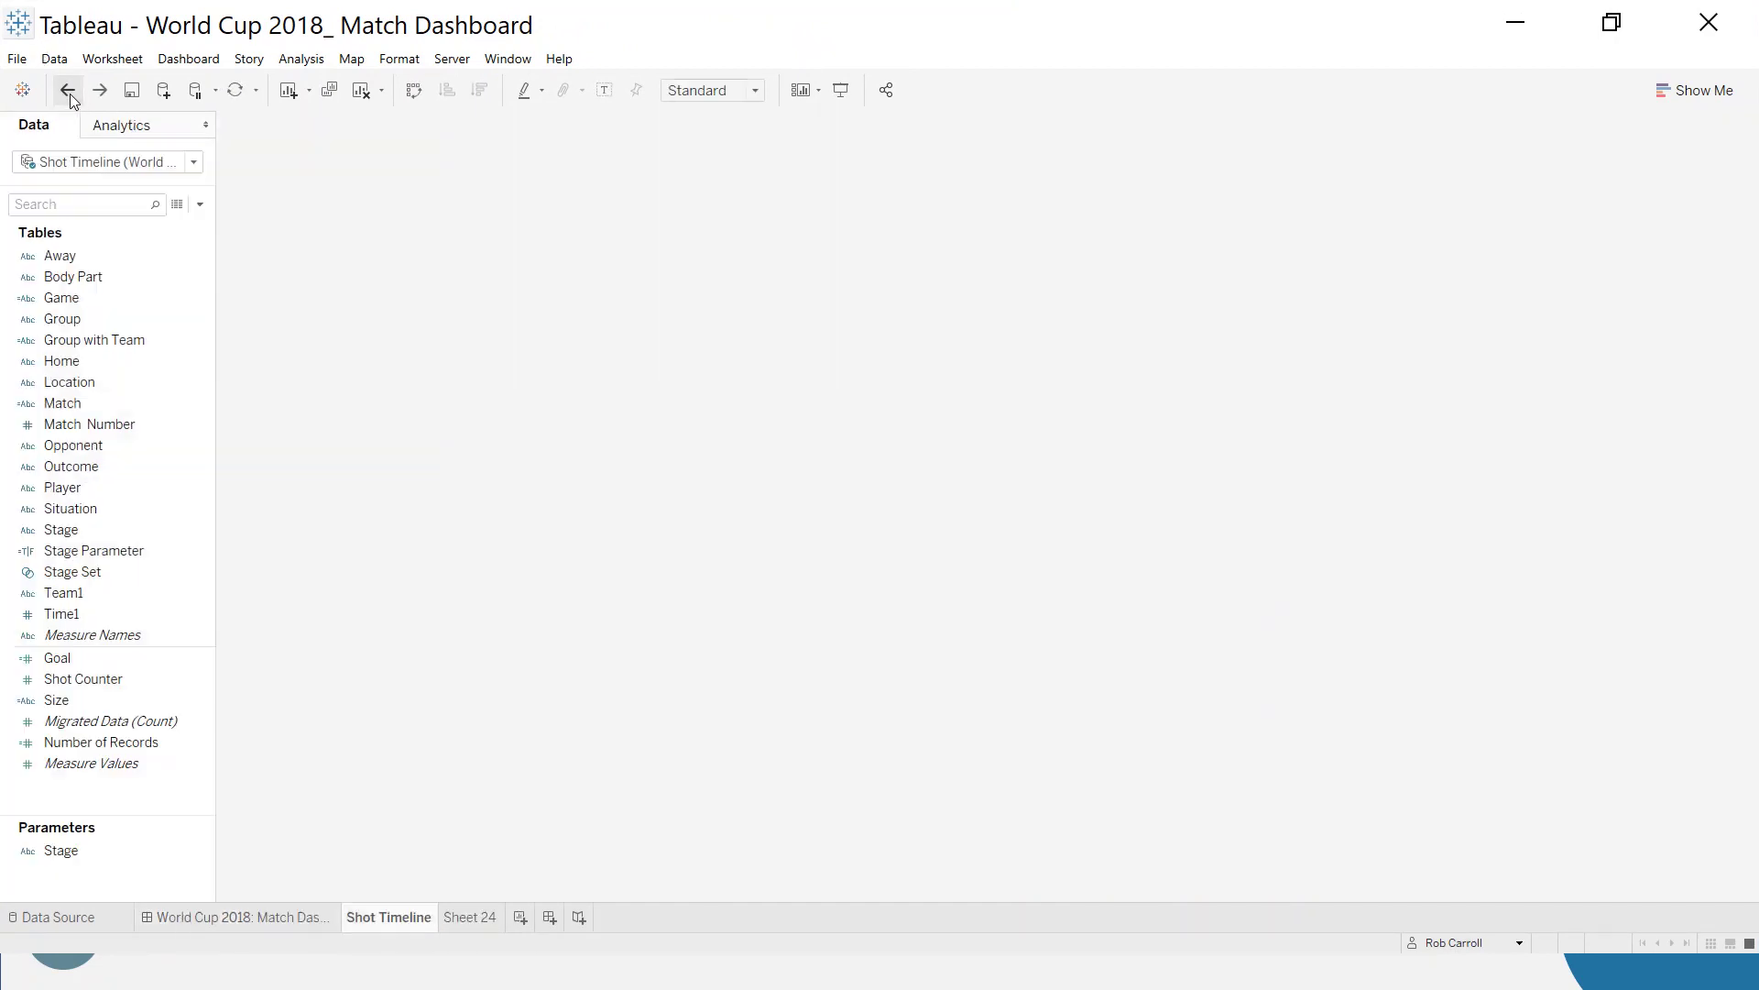
click(69, 94)
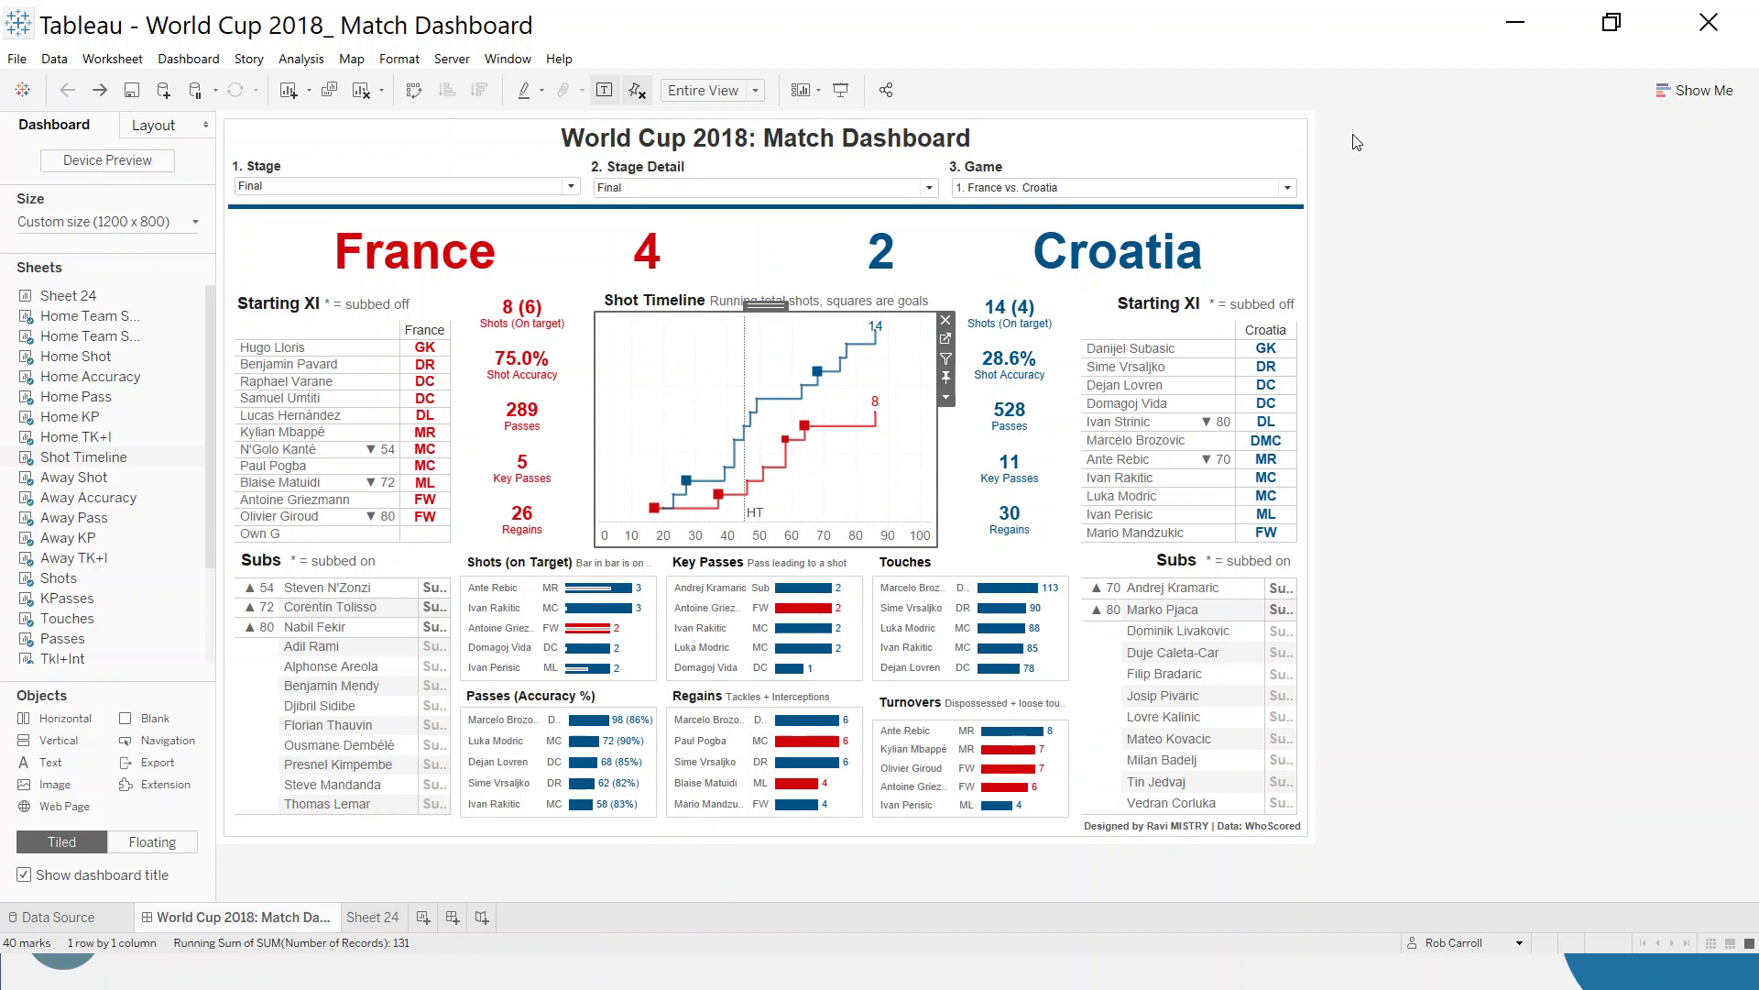
click(747, 280)
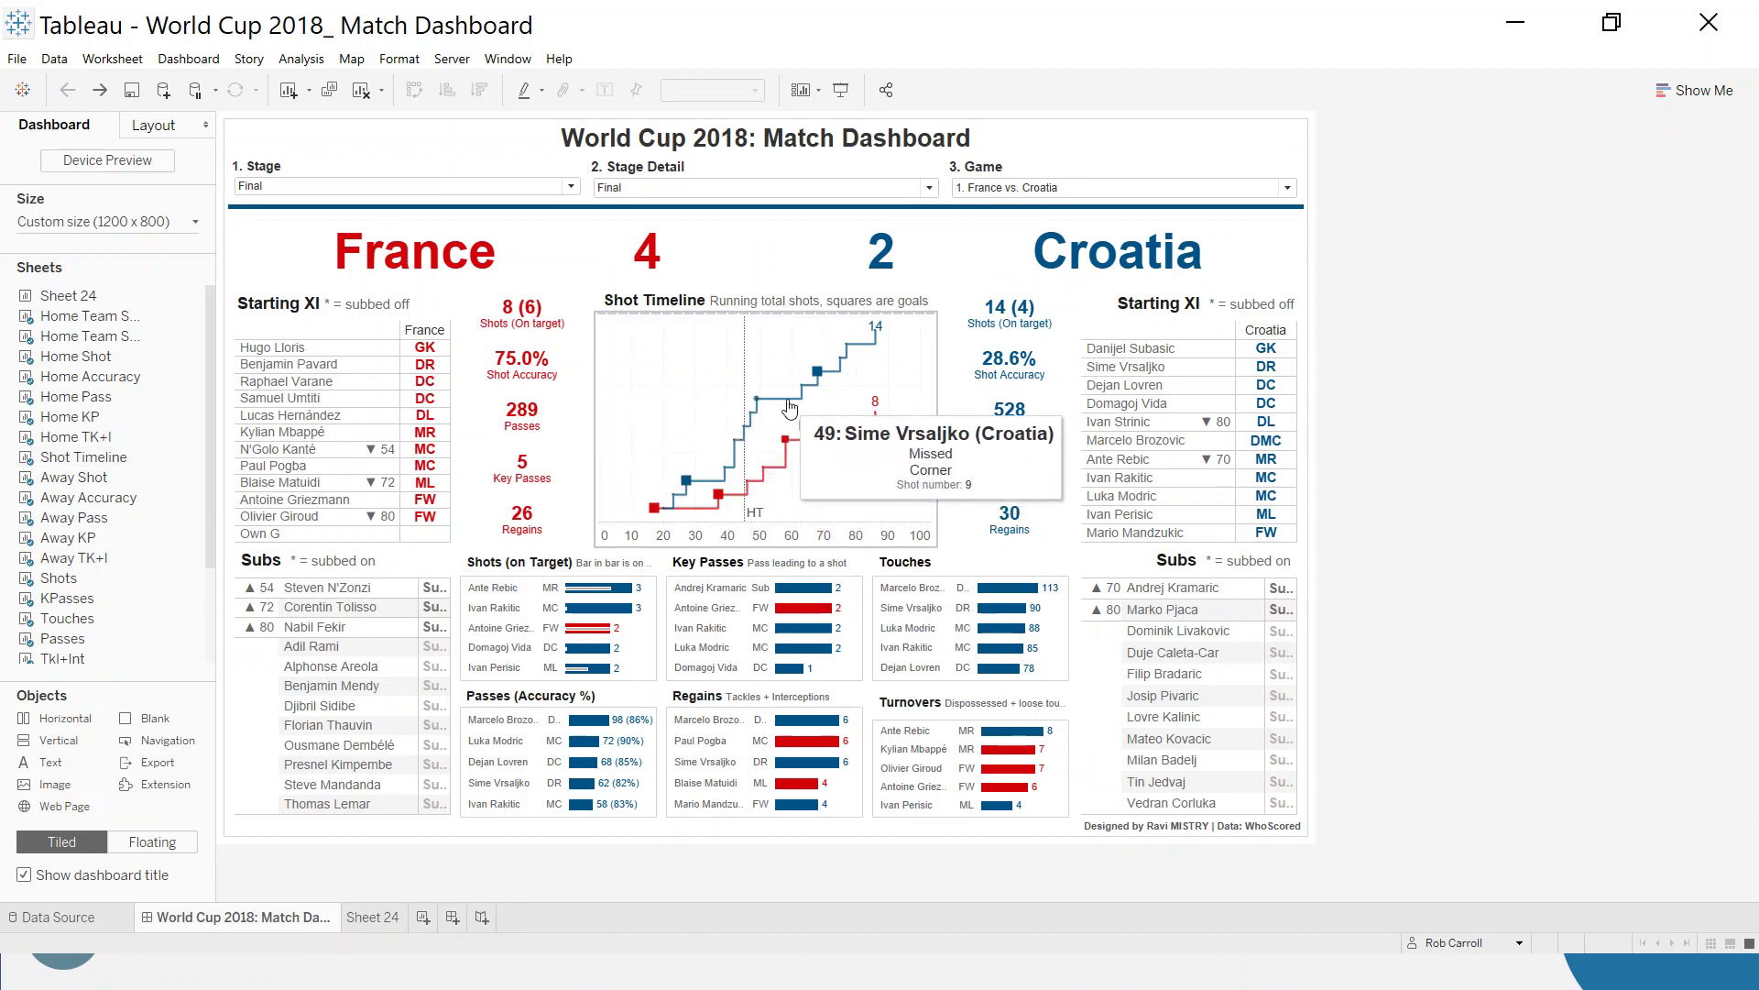
Examine the shot and goal marks on the dashboard's Shot Timeline and on the Expected Goal Timeline in Book1
mouse_move(843, 373)
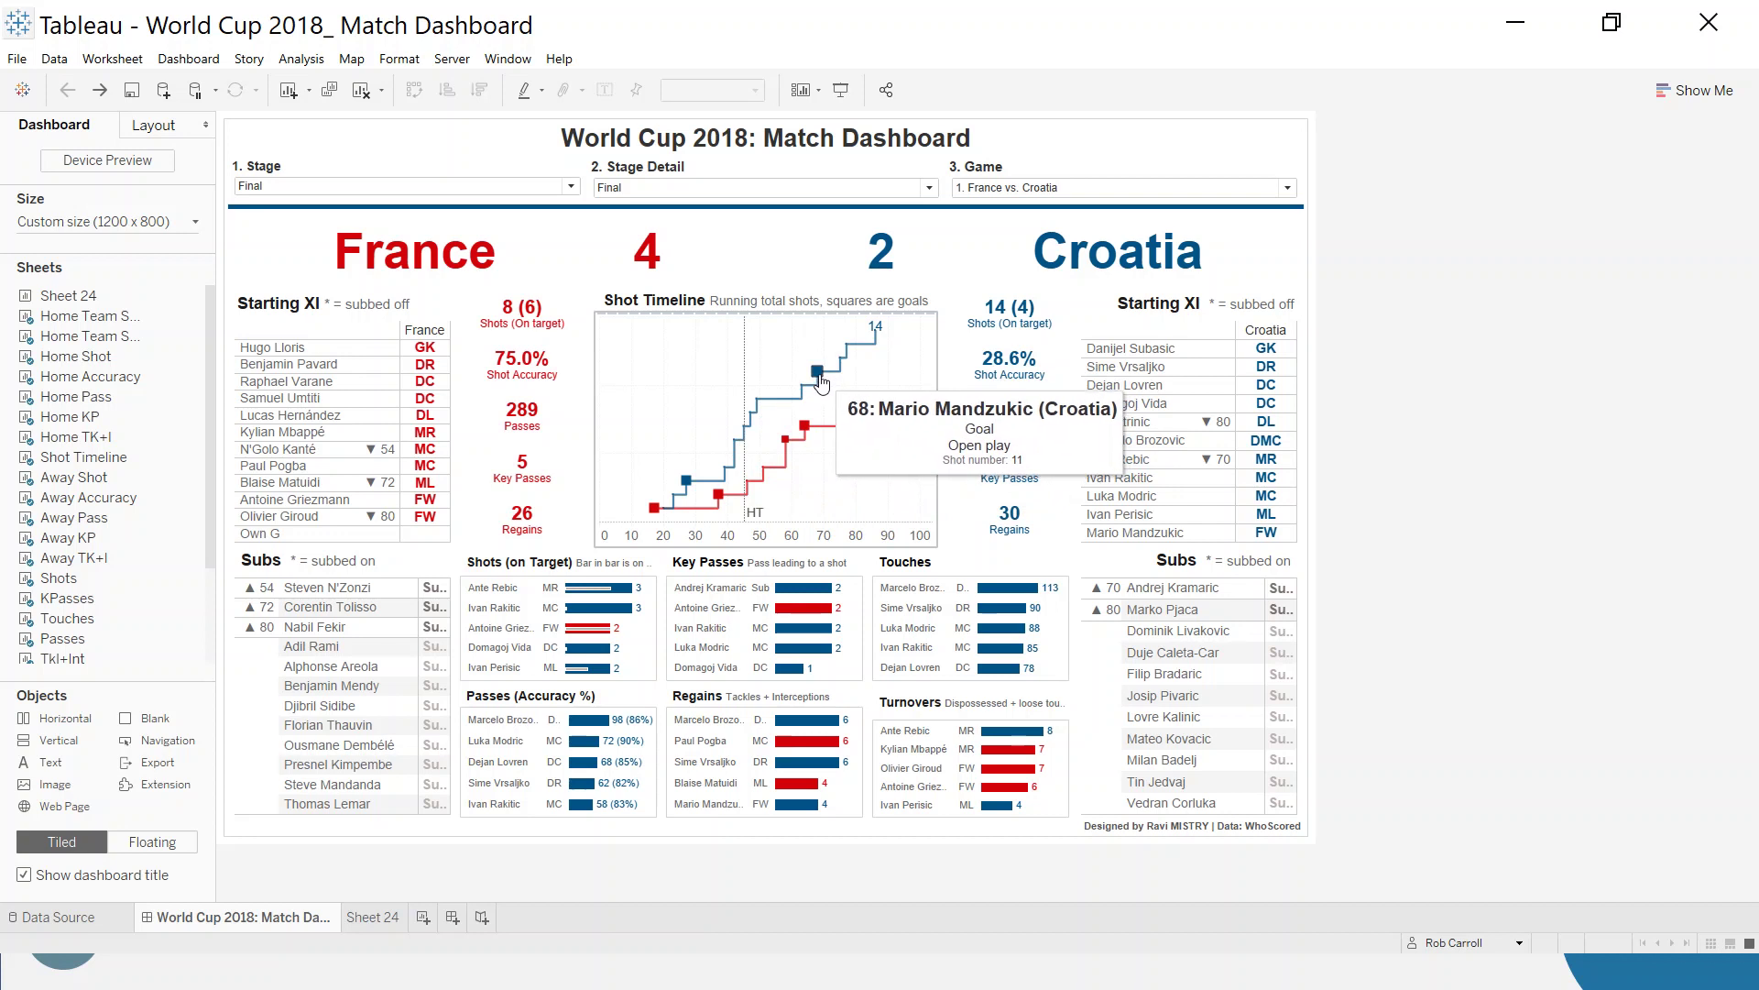
mouse_move(687, 484)
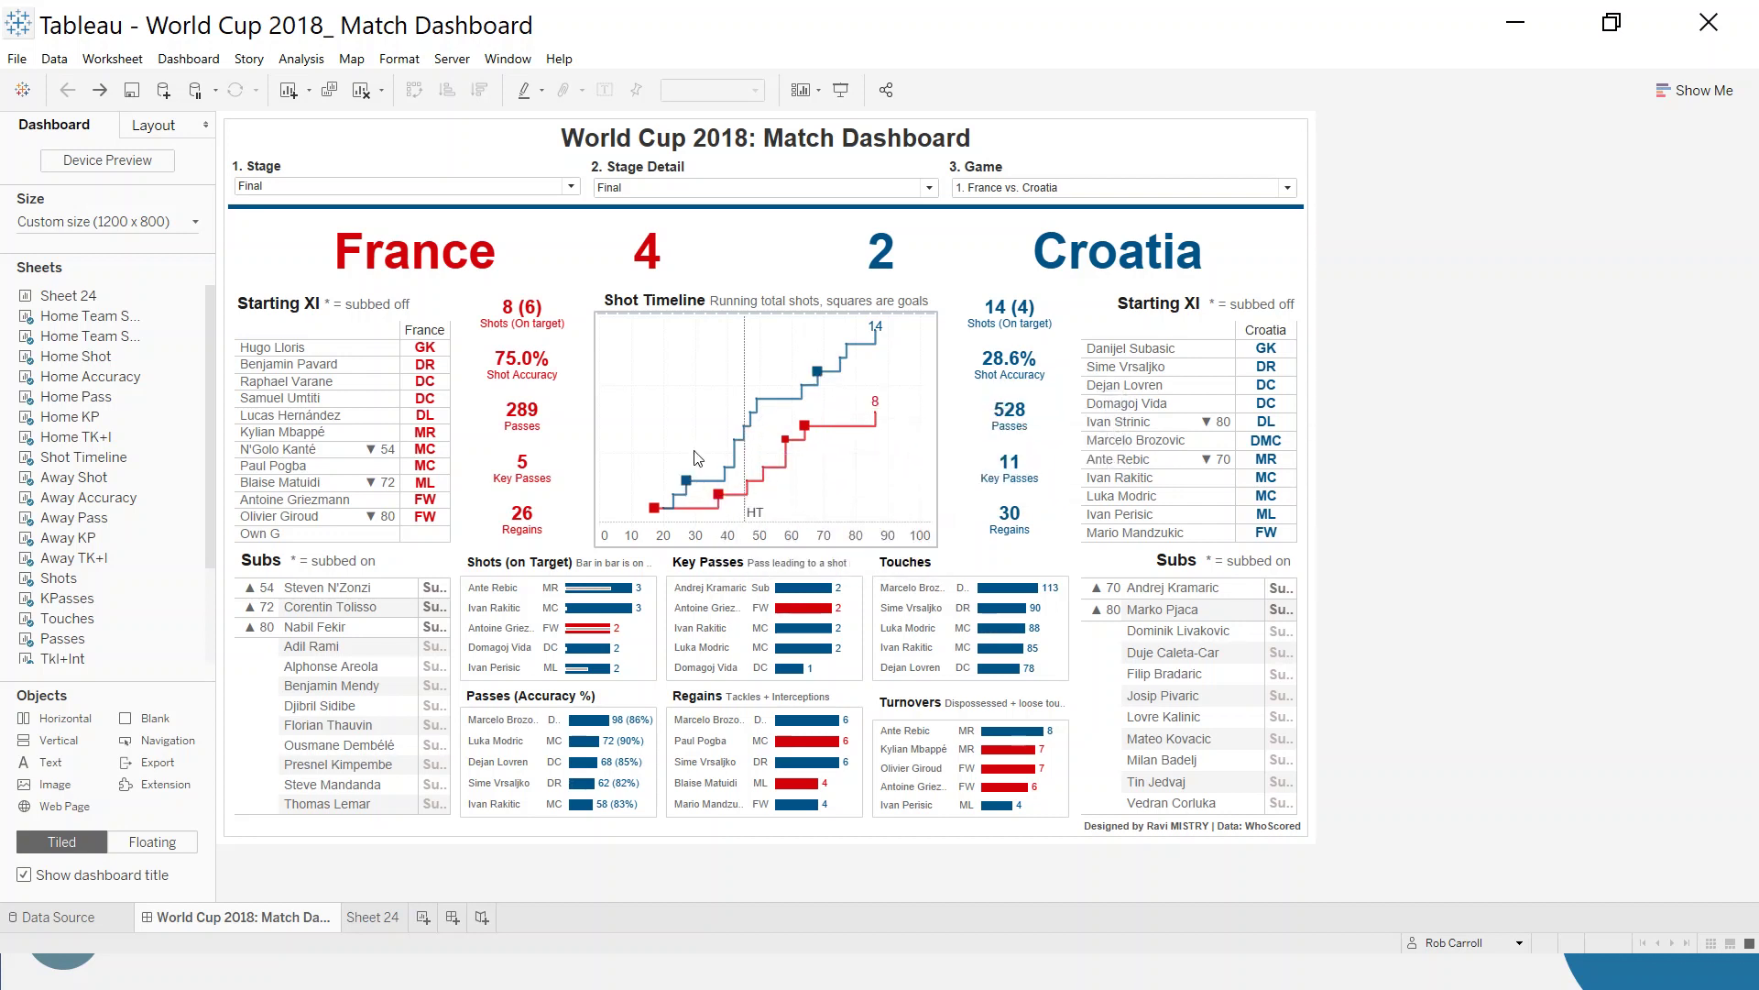
mouse_move(873, 461)
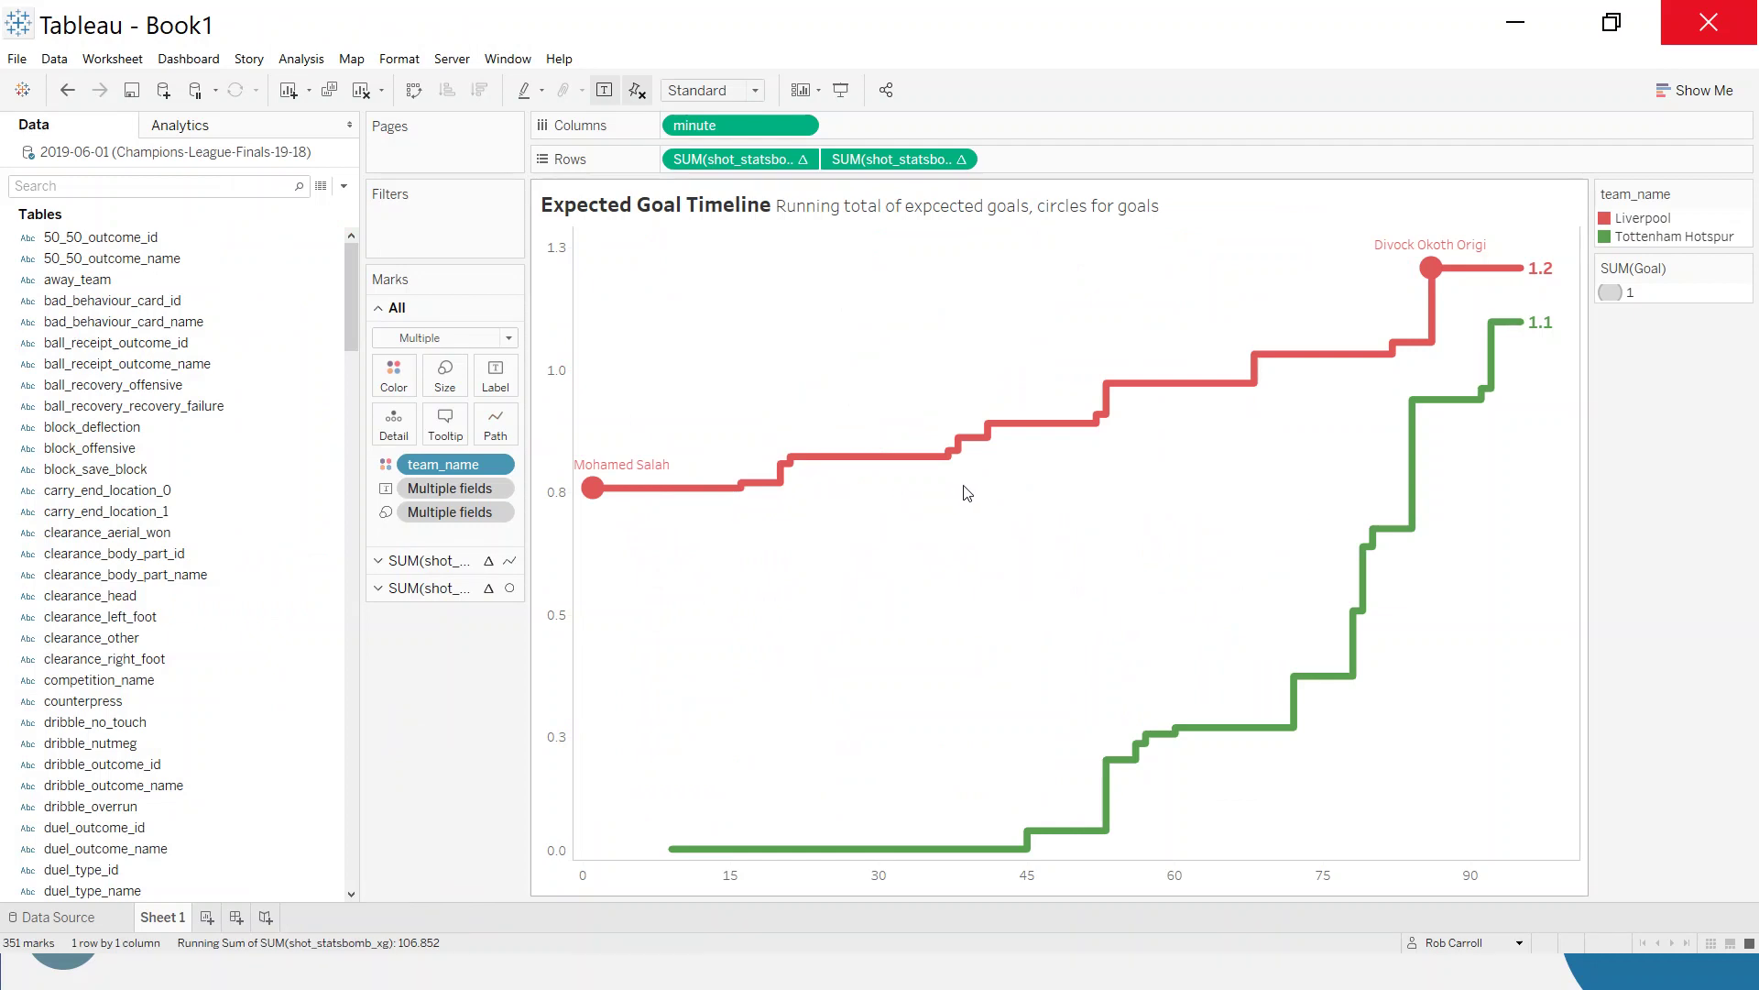
mouse_move(595, 503)
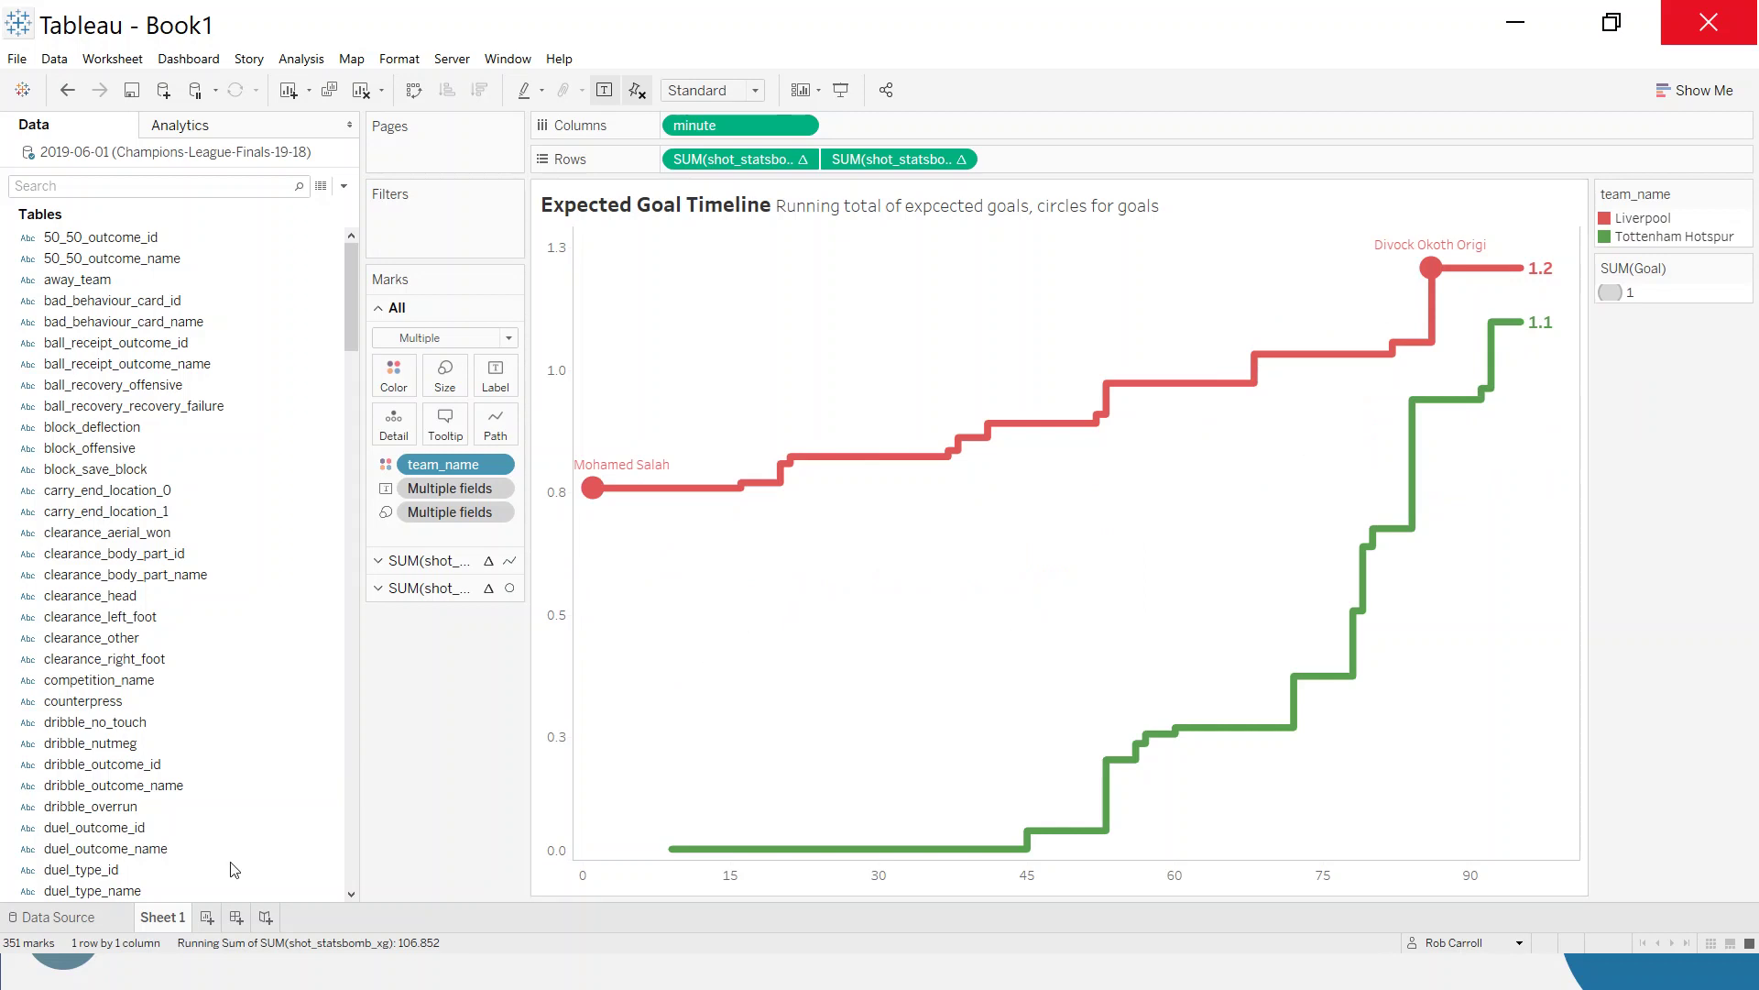
Add a new worksheet and connect to the Excel workbook Champions-League-Finals-19-18.xlsx as another data source
click(207, 917)
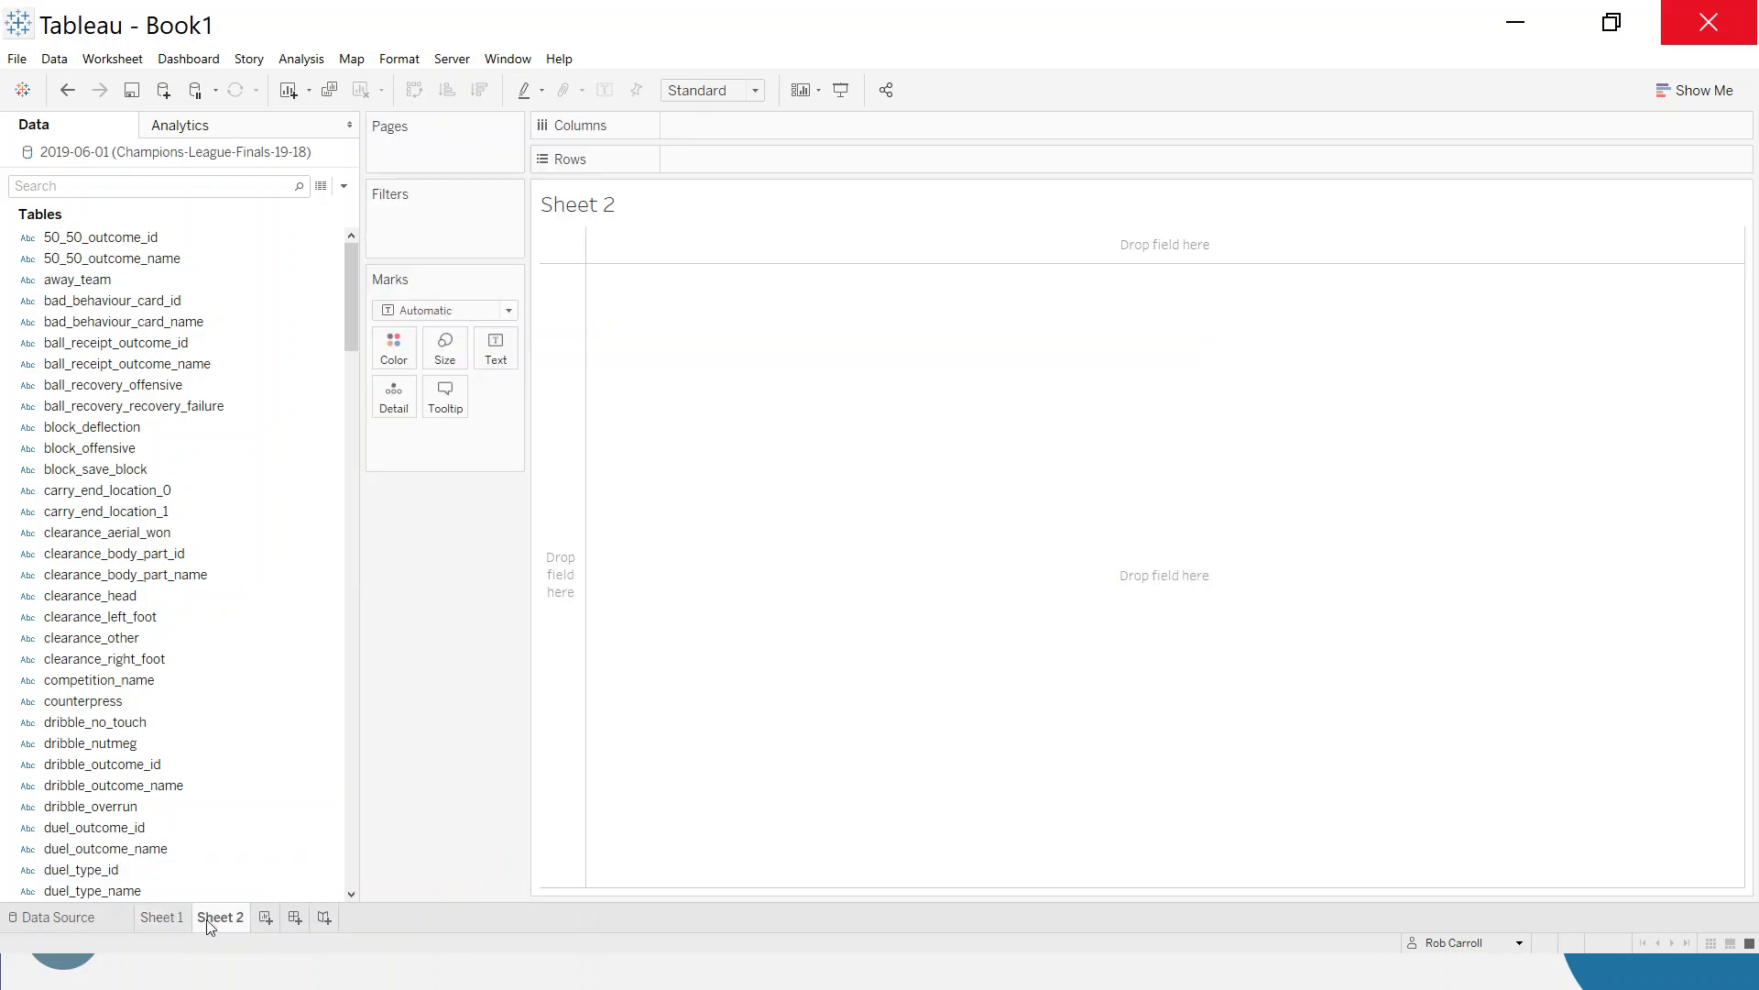
click(164, 90)
click(258, 278)
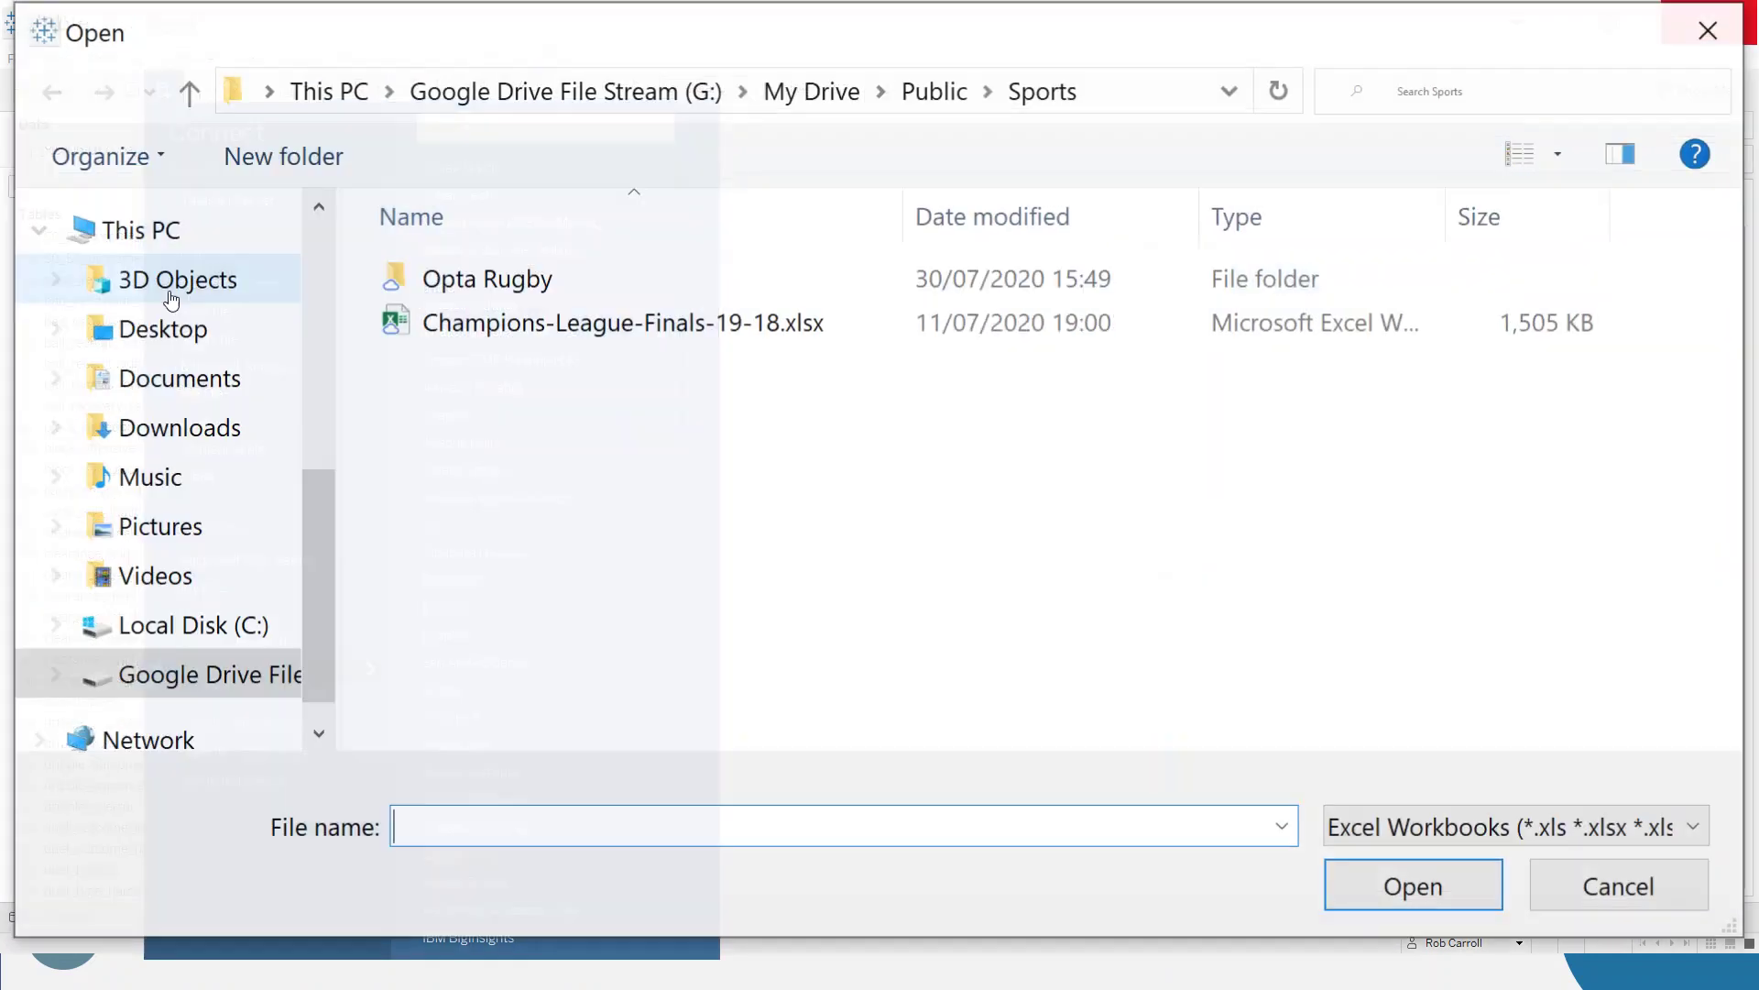
double_click(656, 323)
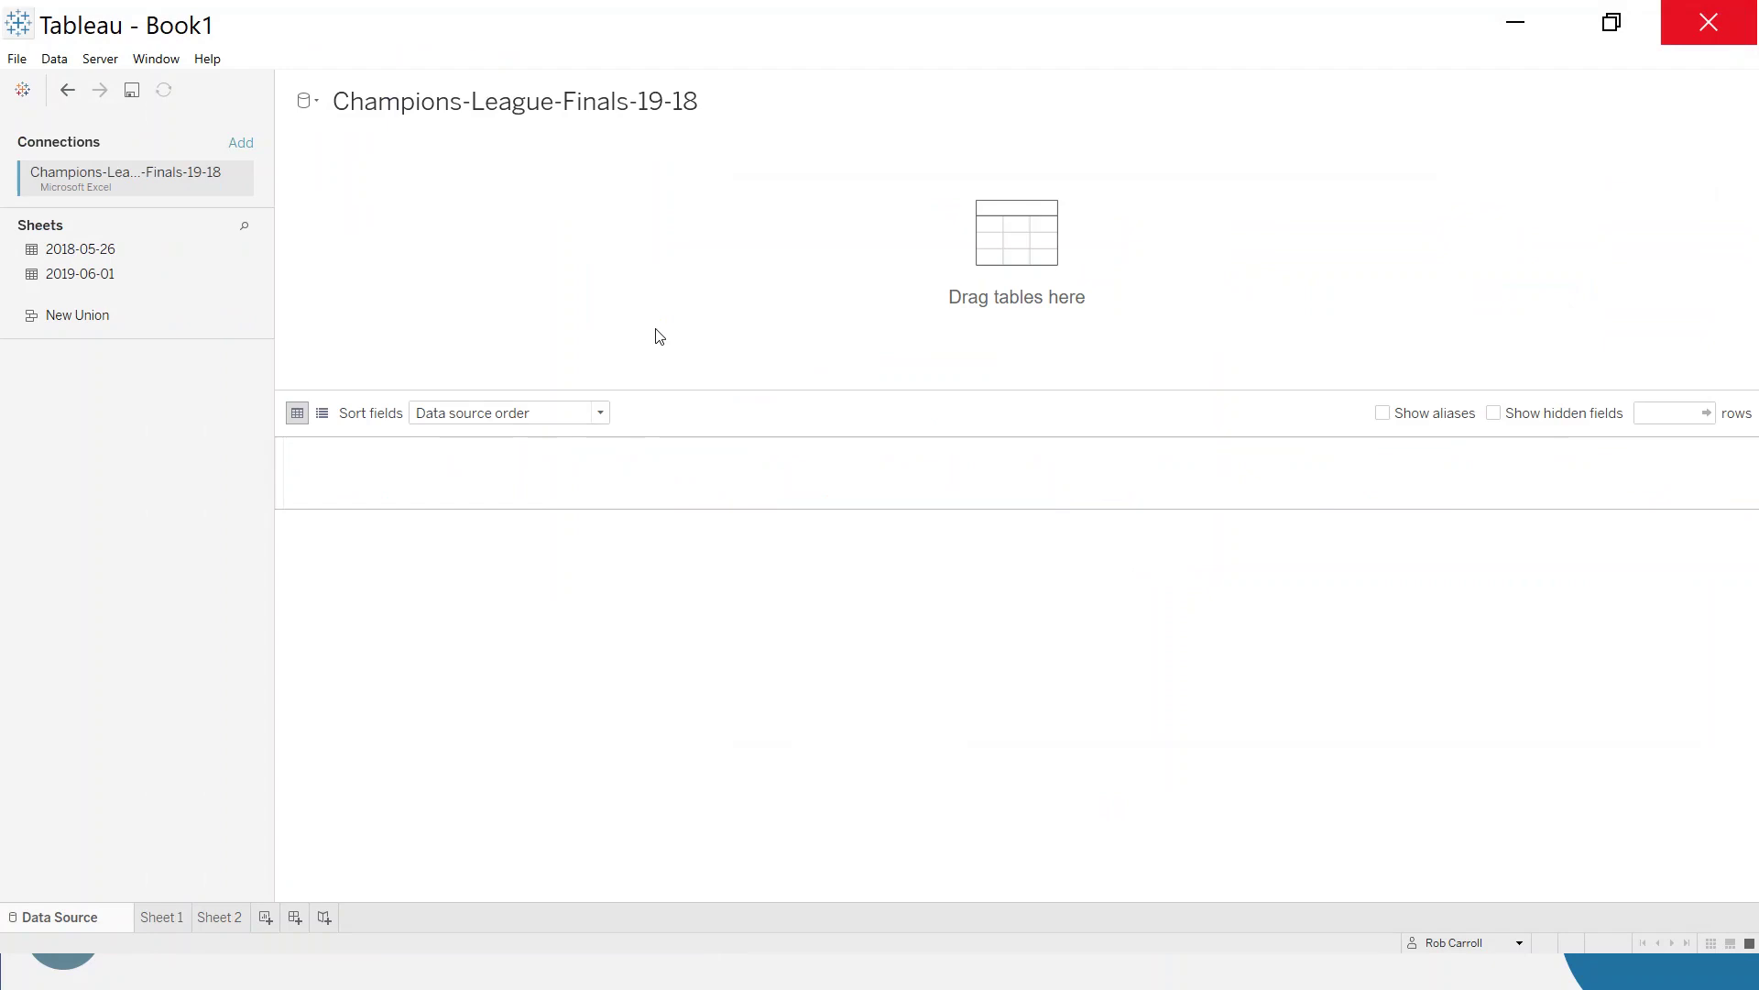
Add the 2019-06-01 table to the new data source and return to Sheet 2 with a slightly wider data pane
drag(74, 280, 562, 299)
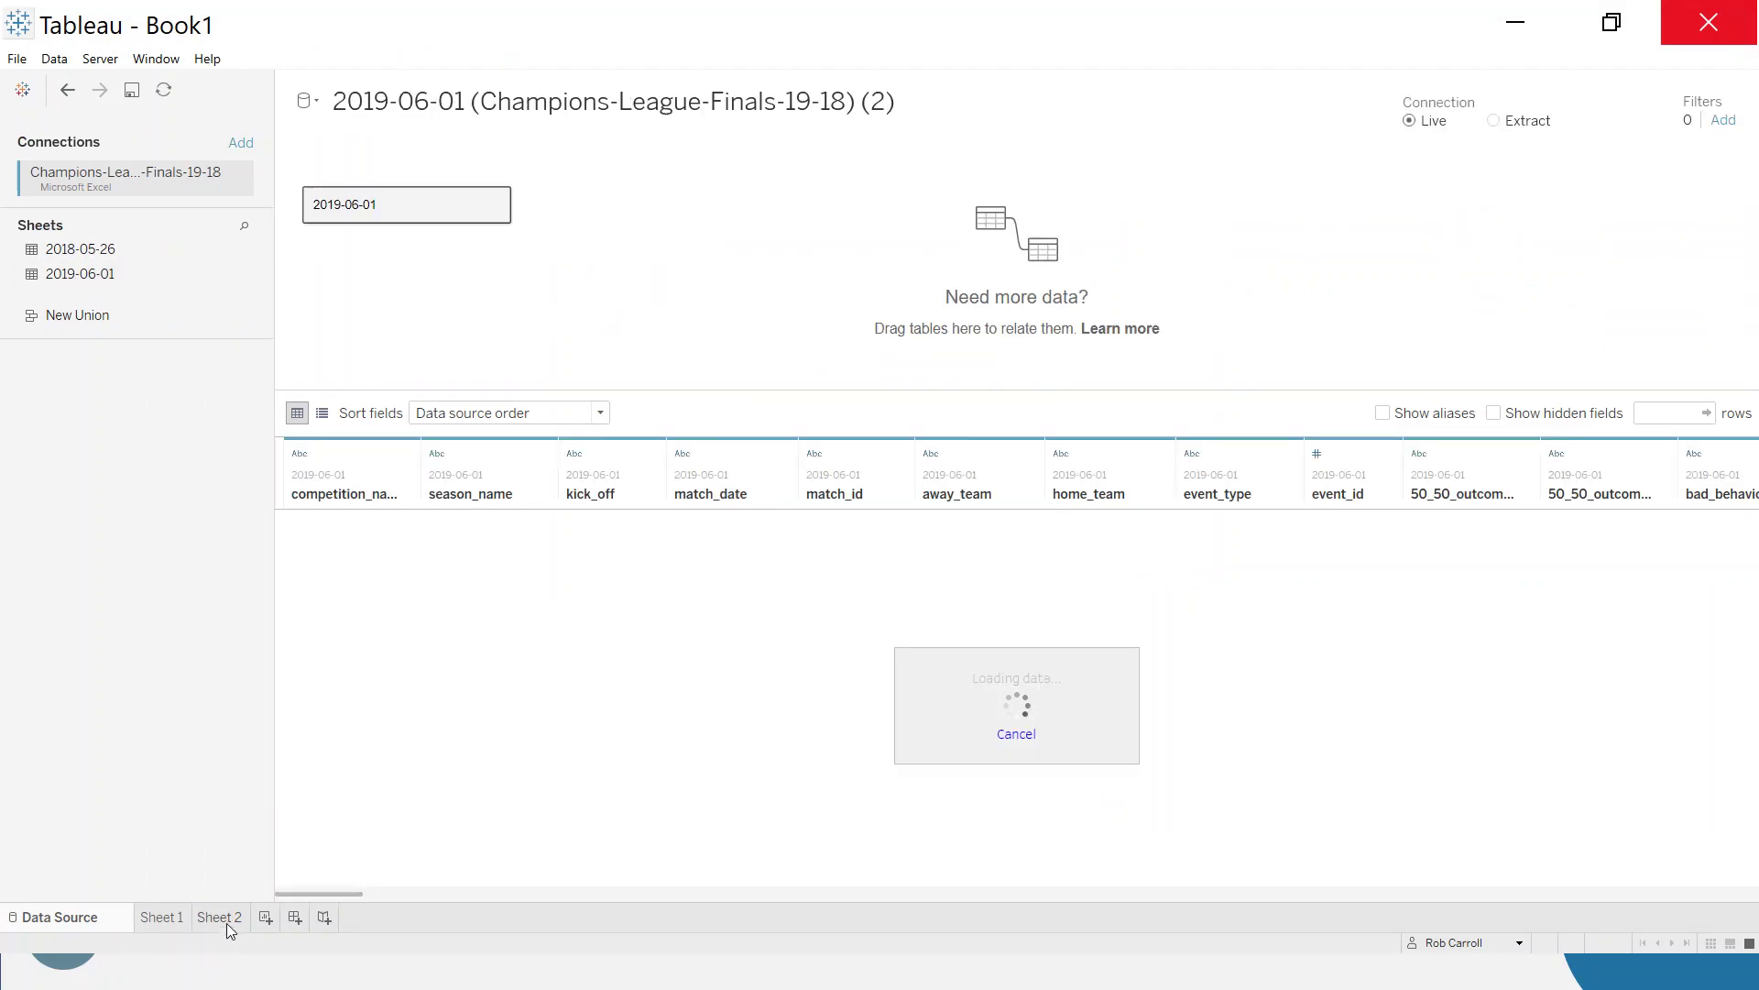
click(225, 919)
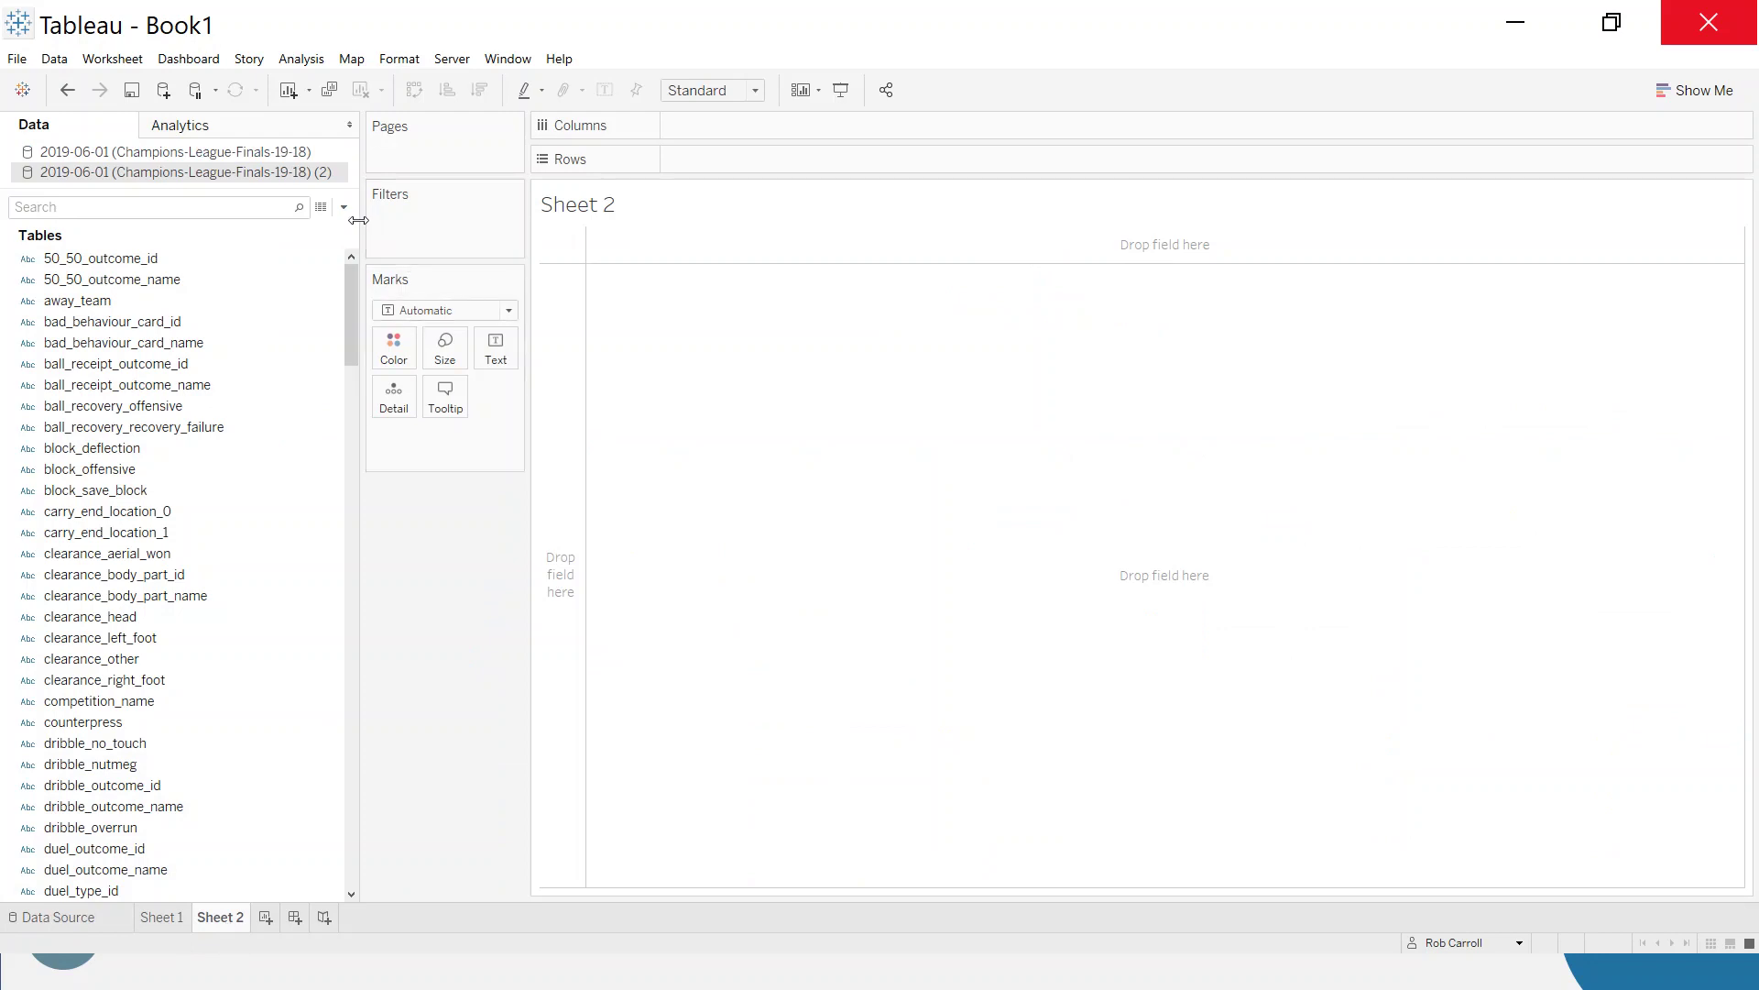
drag(358, 226, 376, 225)
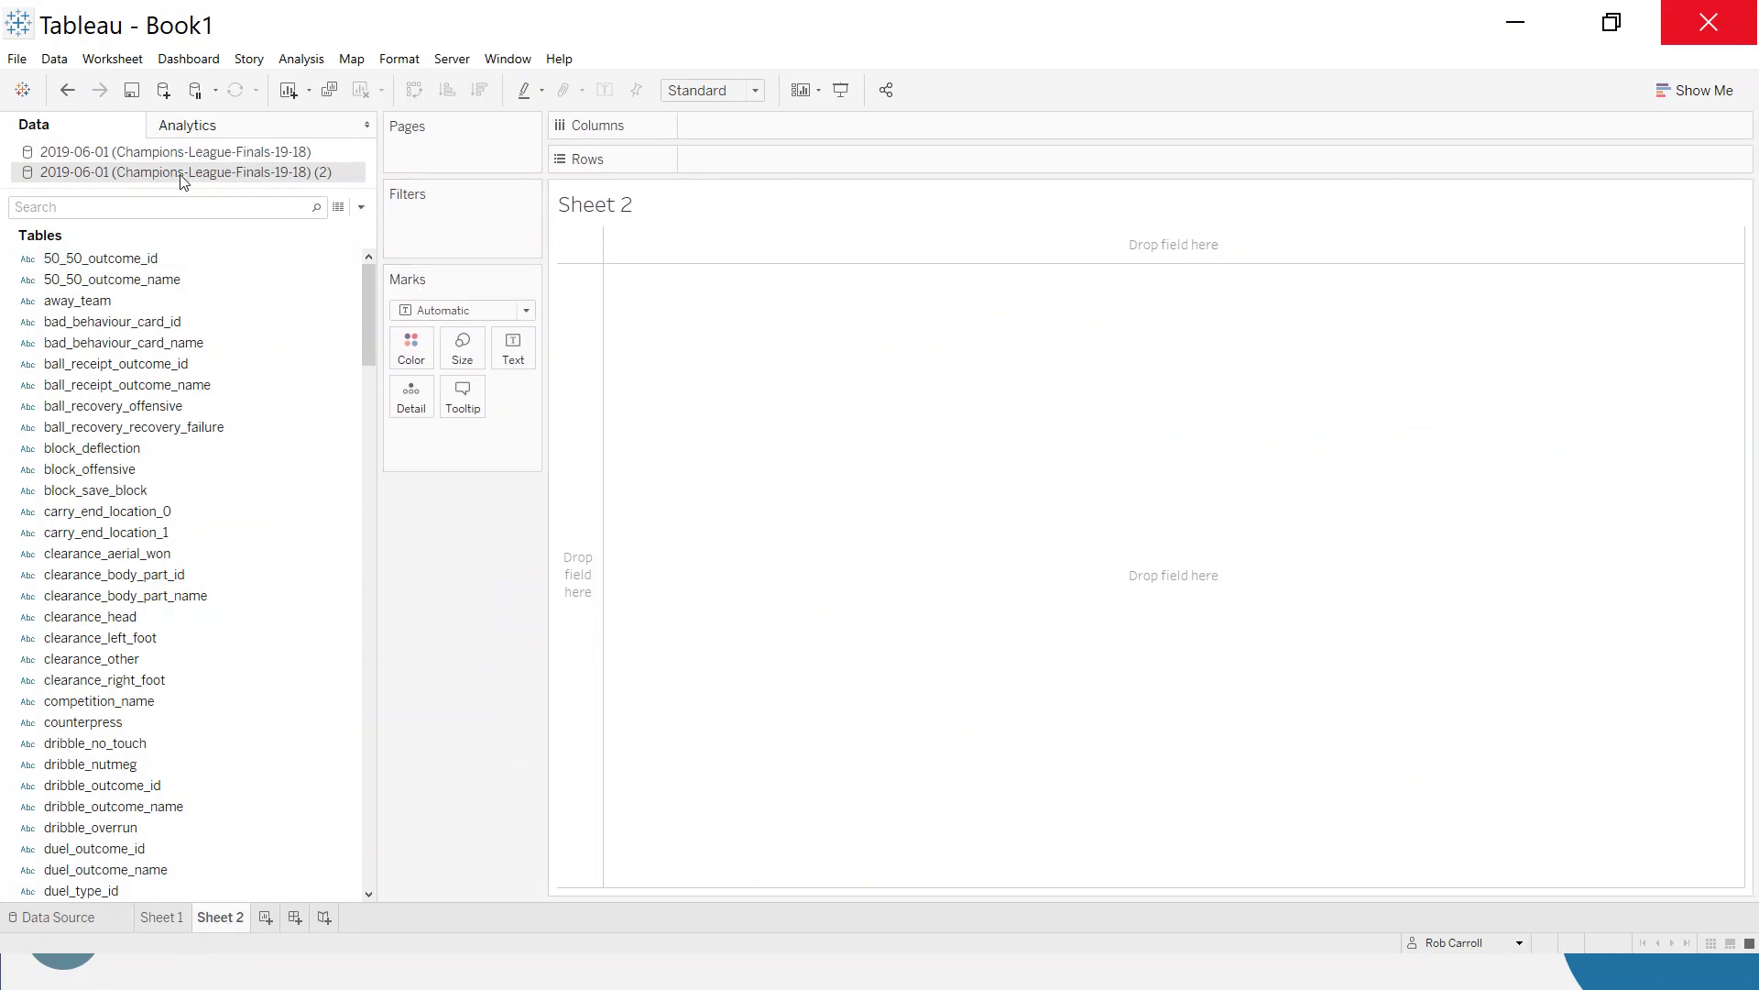
drag(370, 313, 384, 278)
click(350, 456)
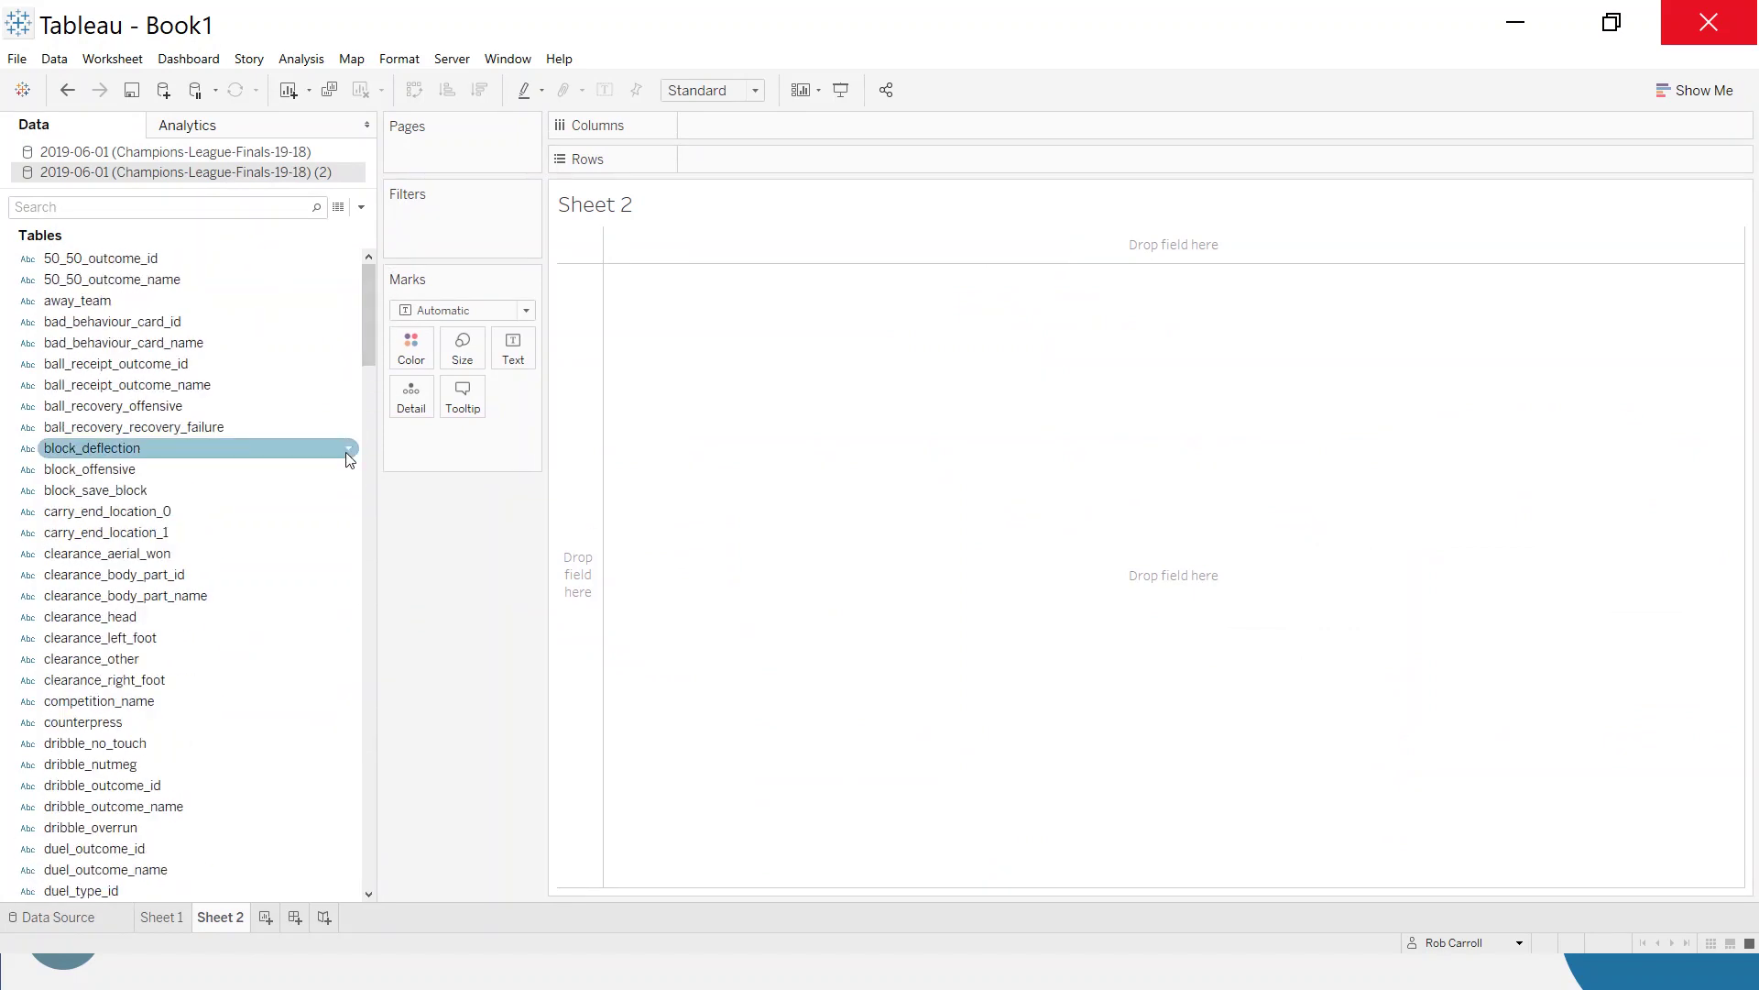
Find the minute field, change its data type to Number (whole) and move it to the measures
click(154, 217)
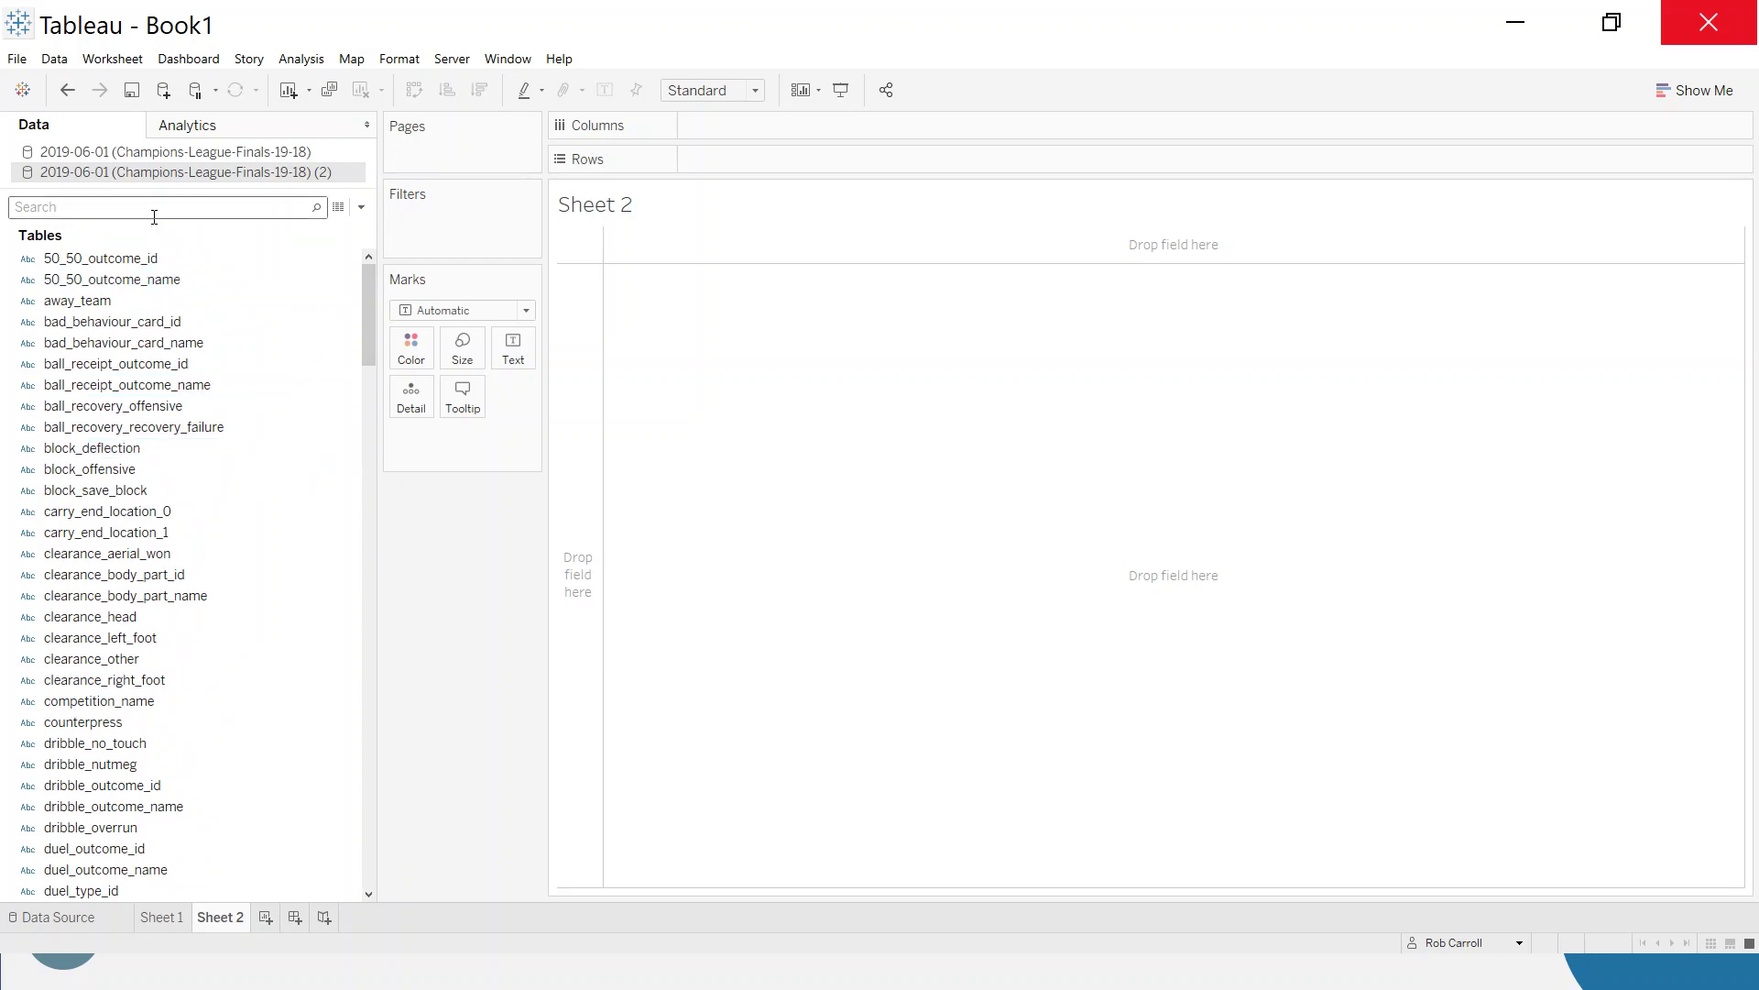
text(min)
click(46, 268)
click(26, 266)
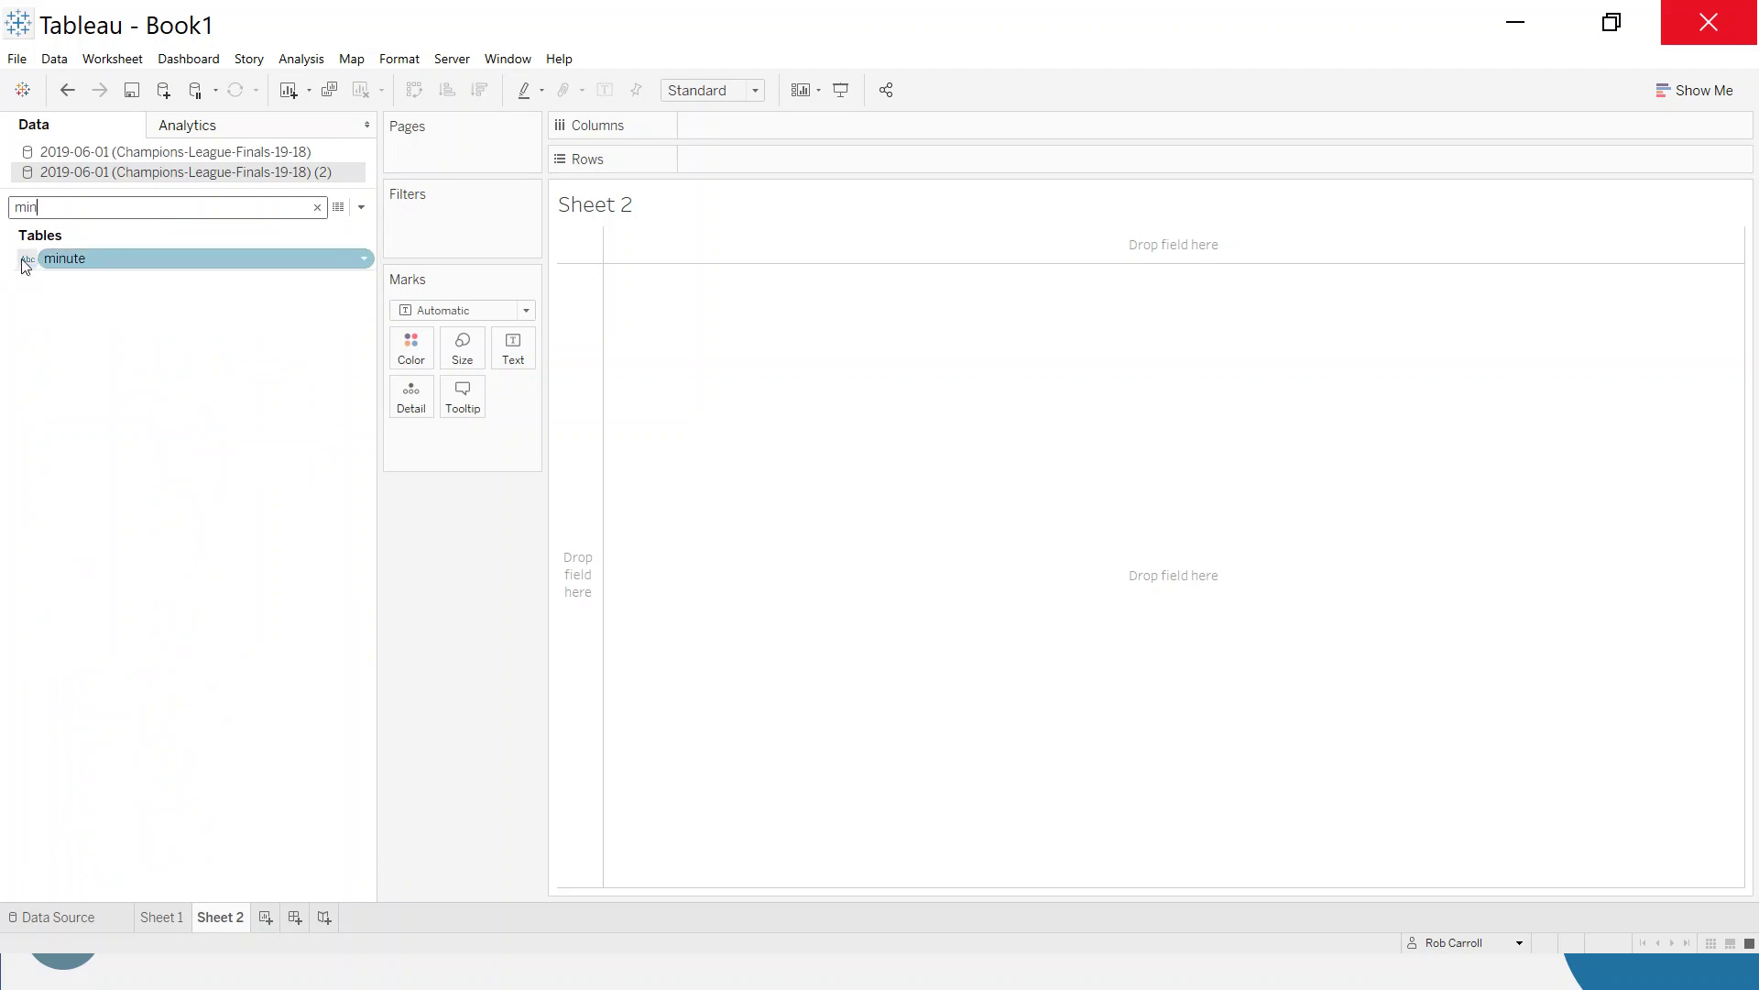
click(24, 263)
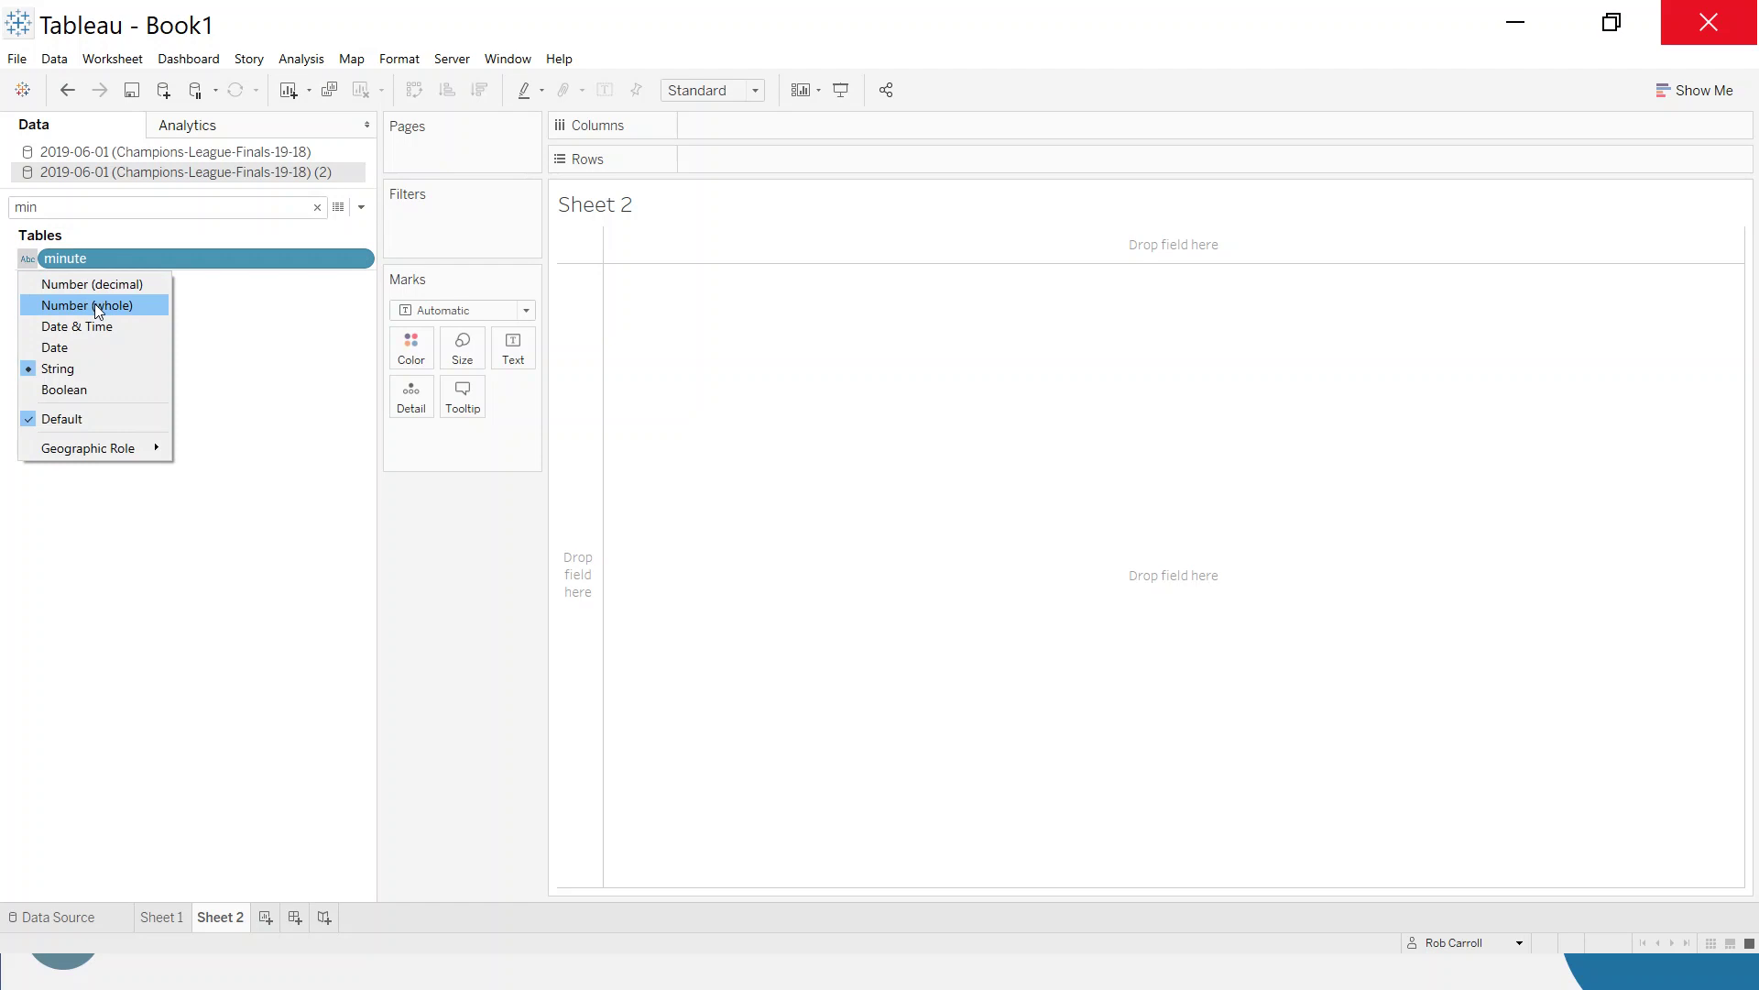
click(95, 304)
drag(79, 258, 91, 283)
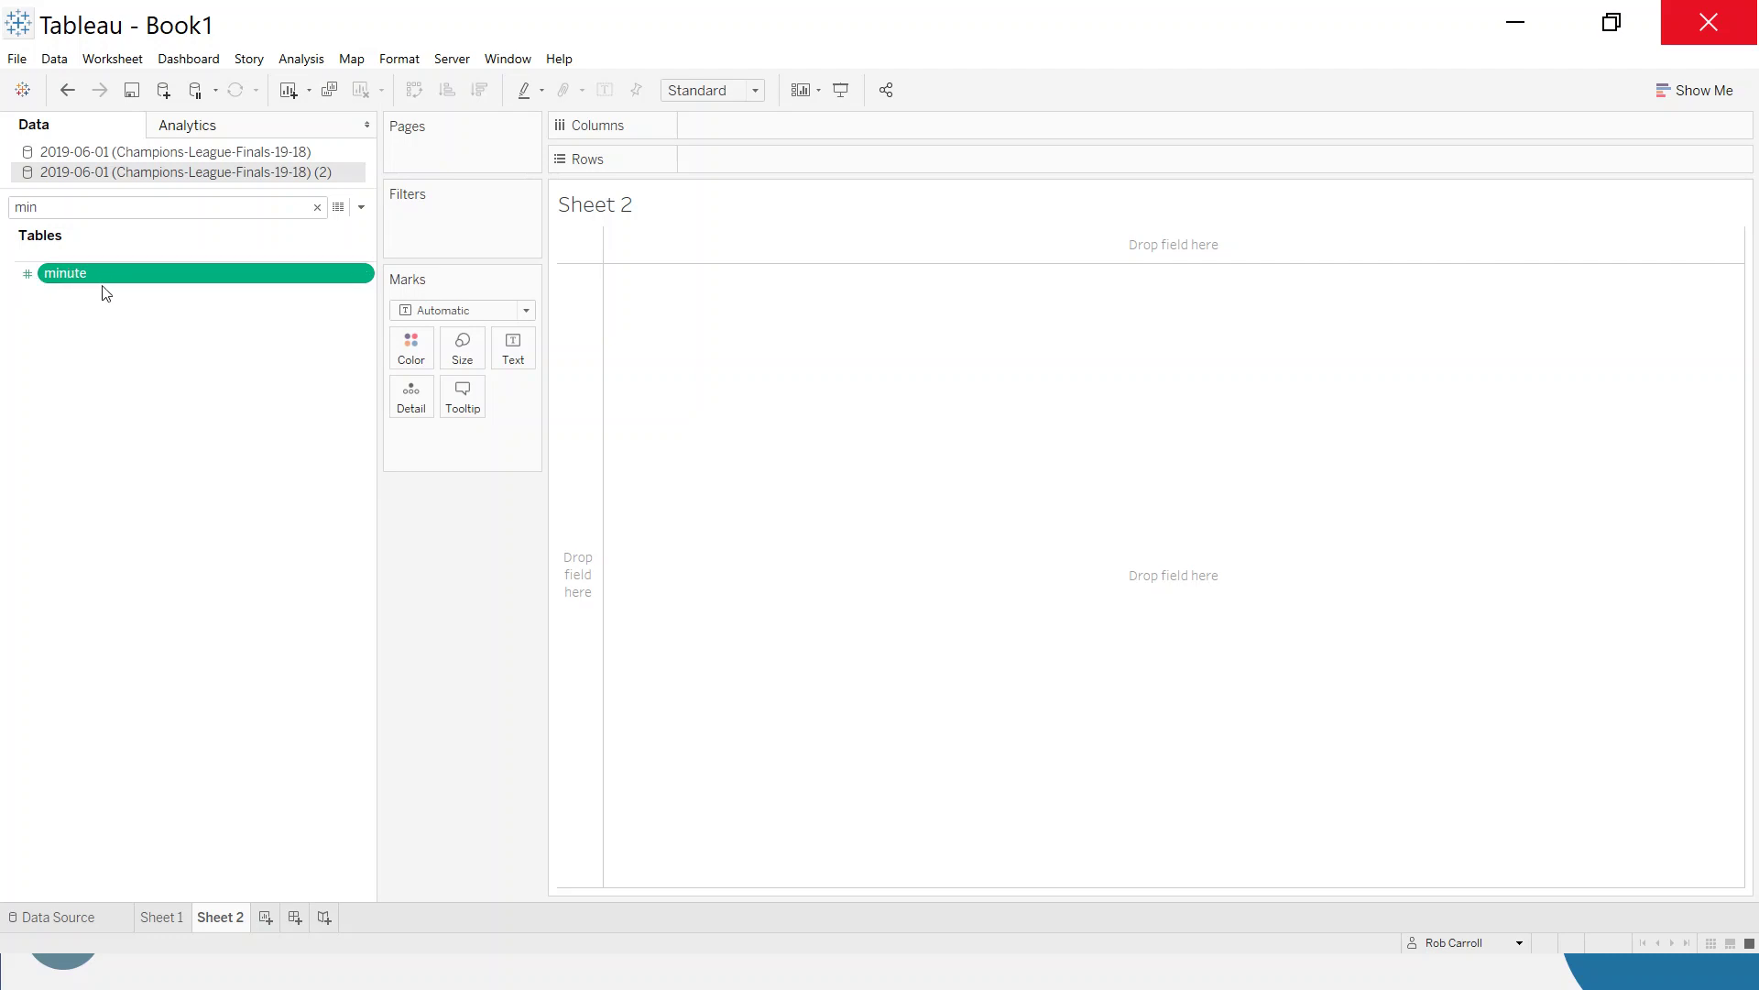
Find the shot_statsbomb_xg field, change its data type to Number (decimal) and move it to the measures
click(60, 208)
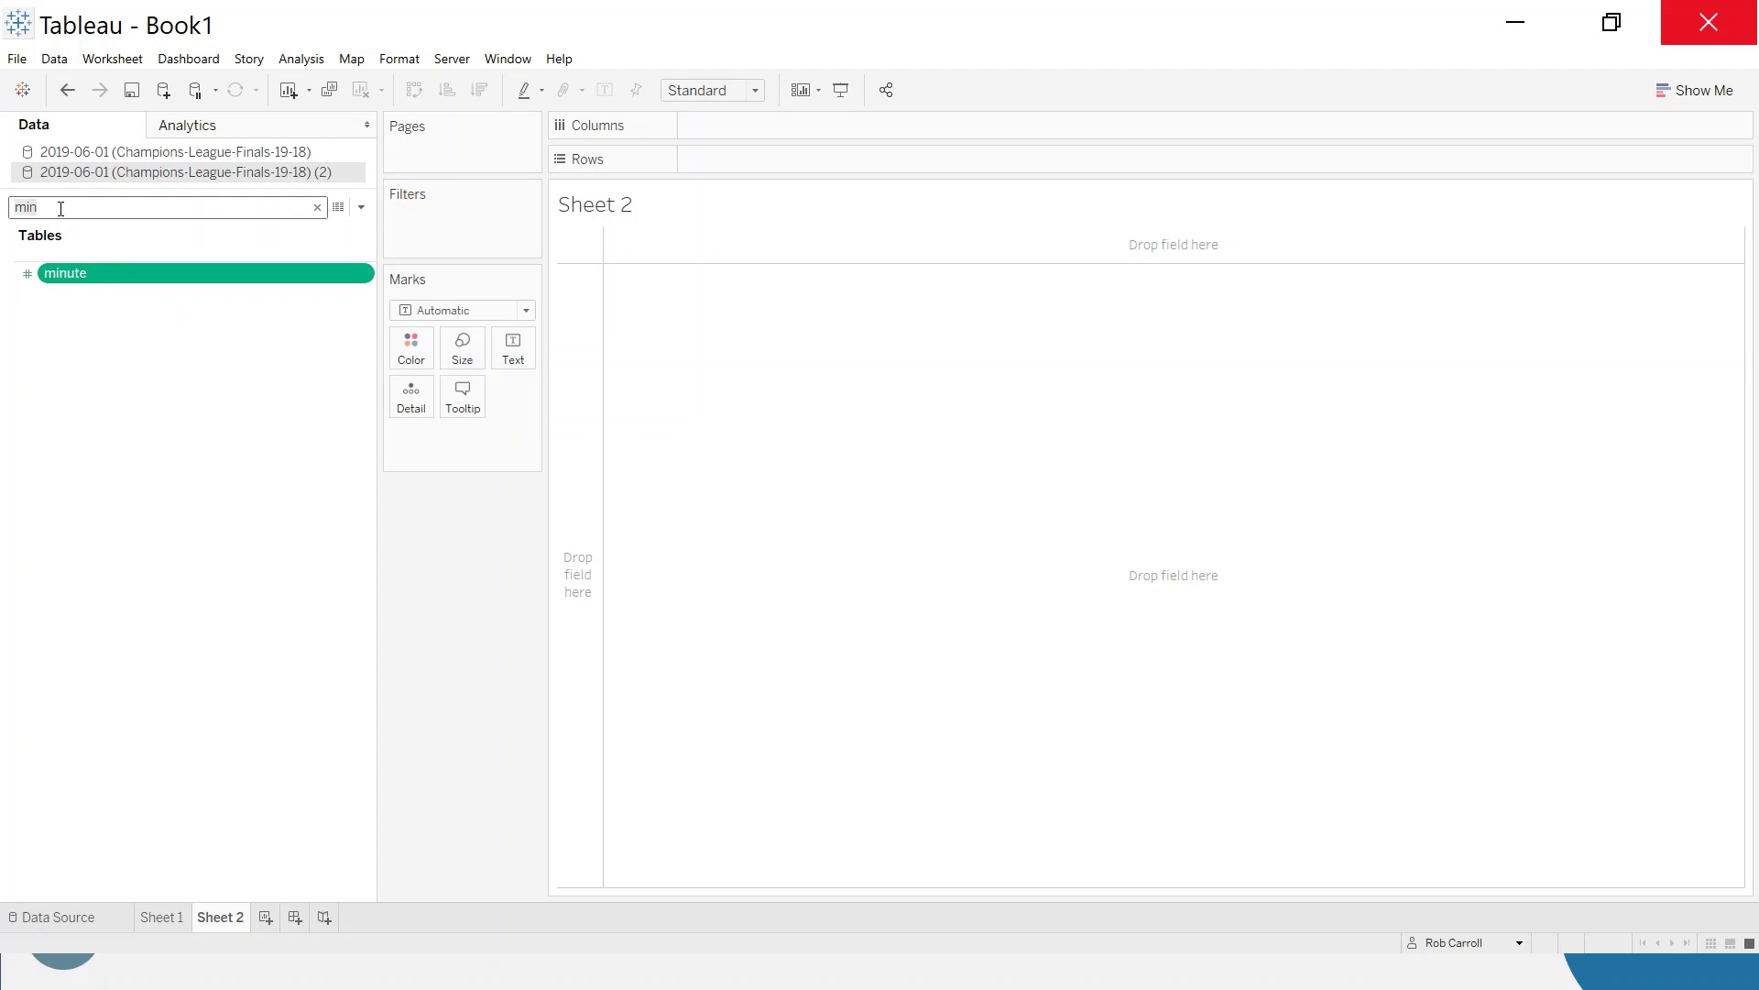
key(BackSpace)
key(BackSpace)
key(BackSpace)
text(xg)
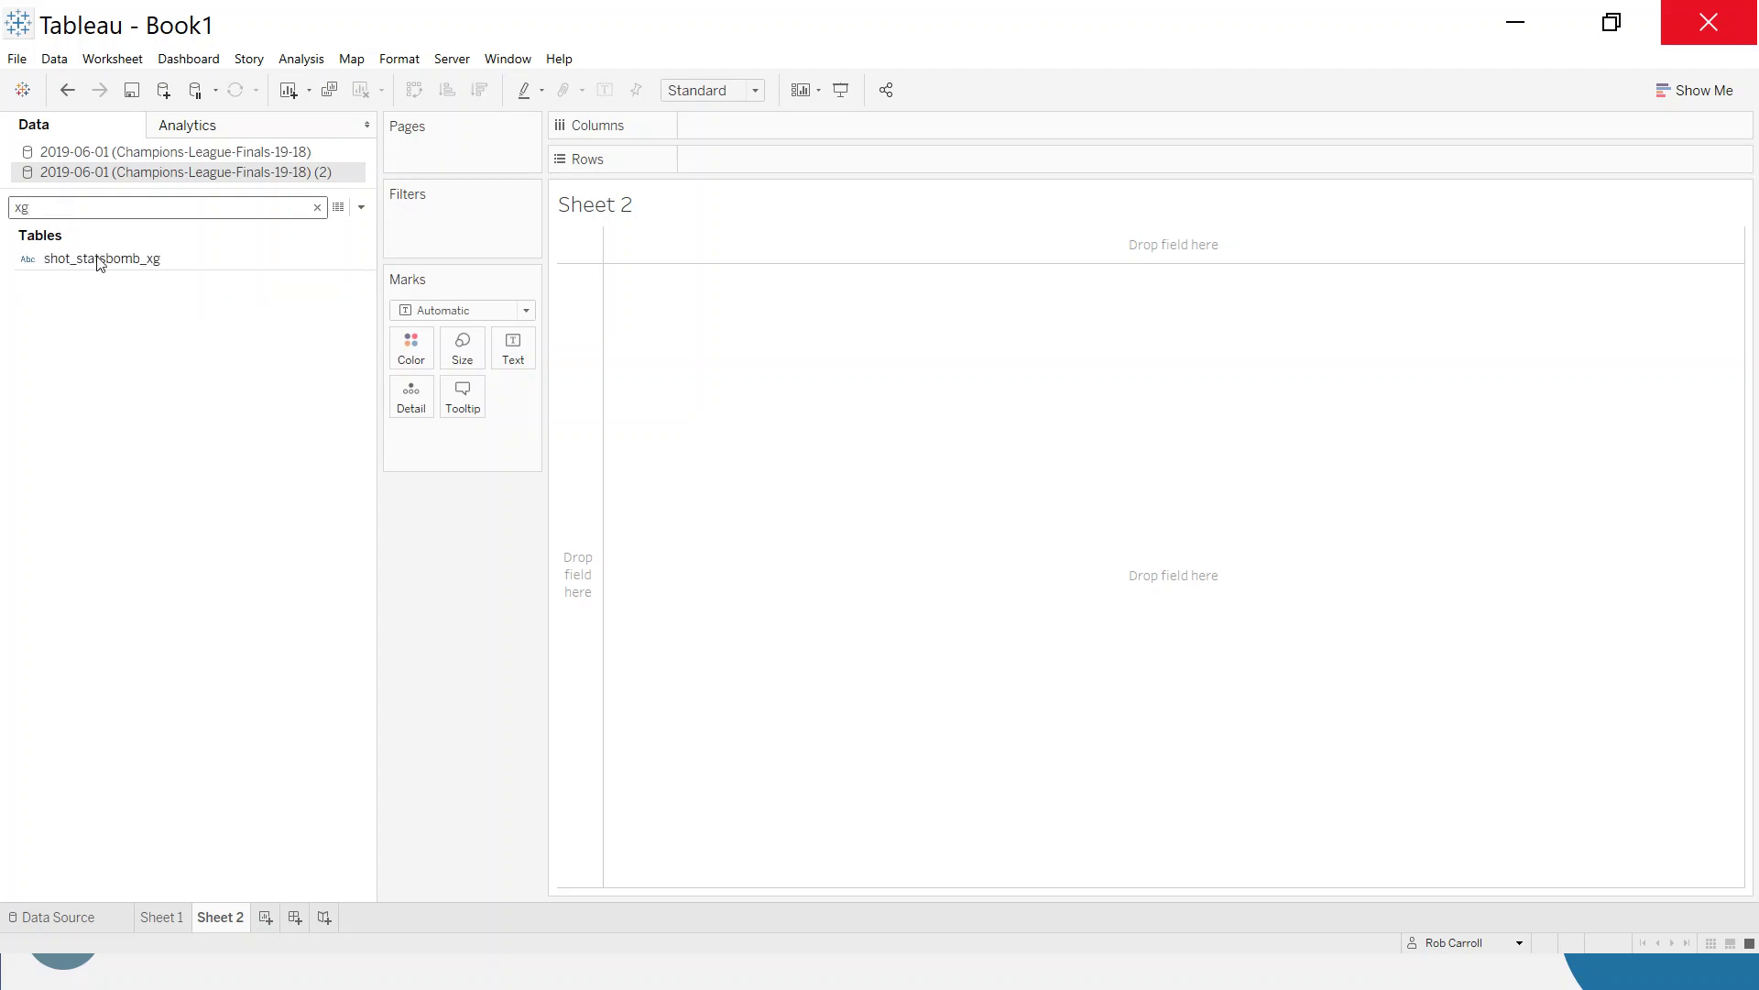
click(128, 260)
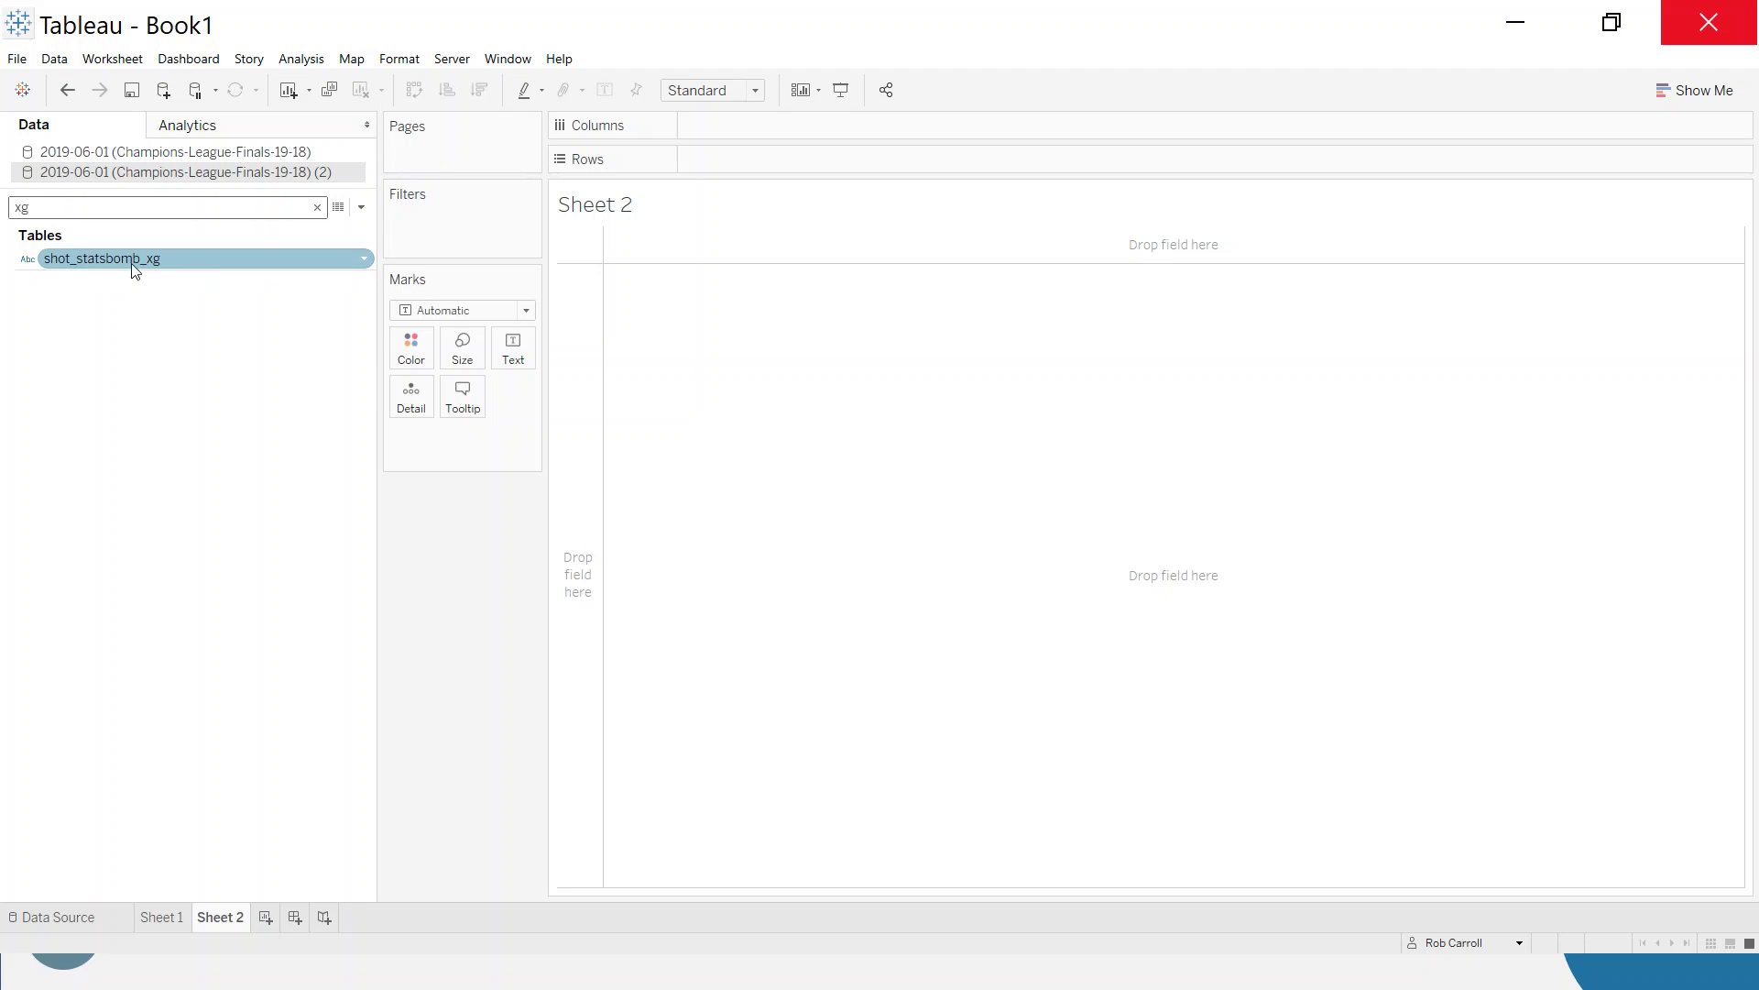
click(27, 261)
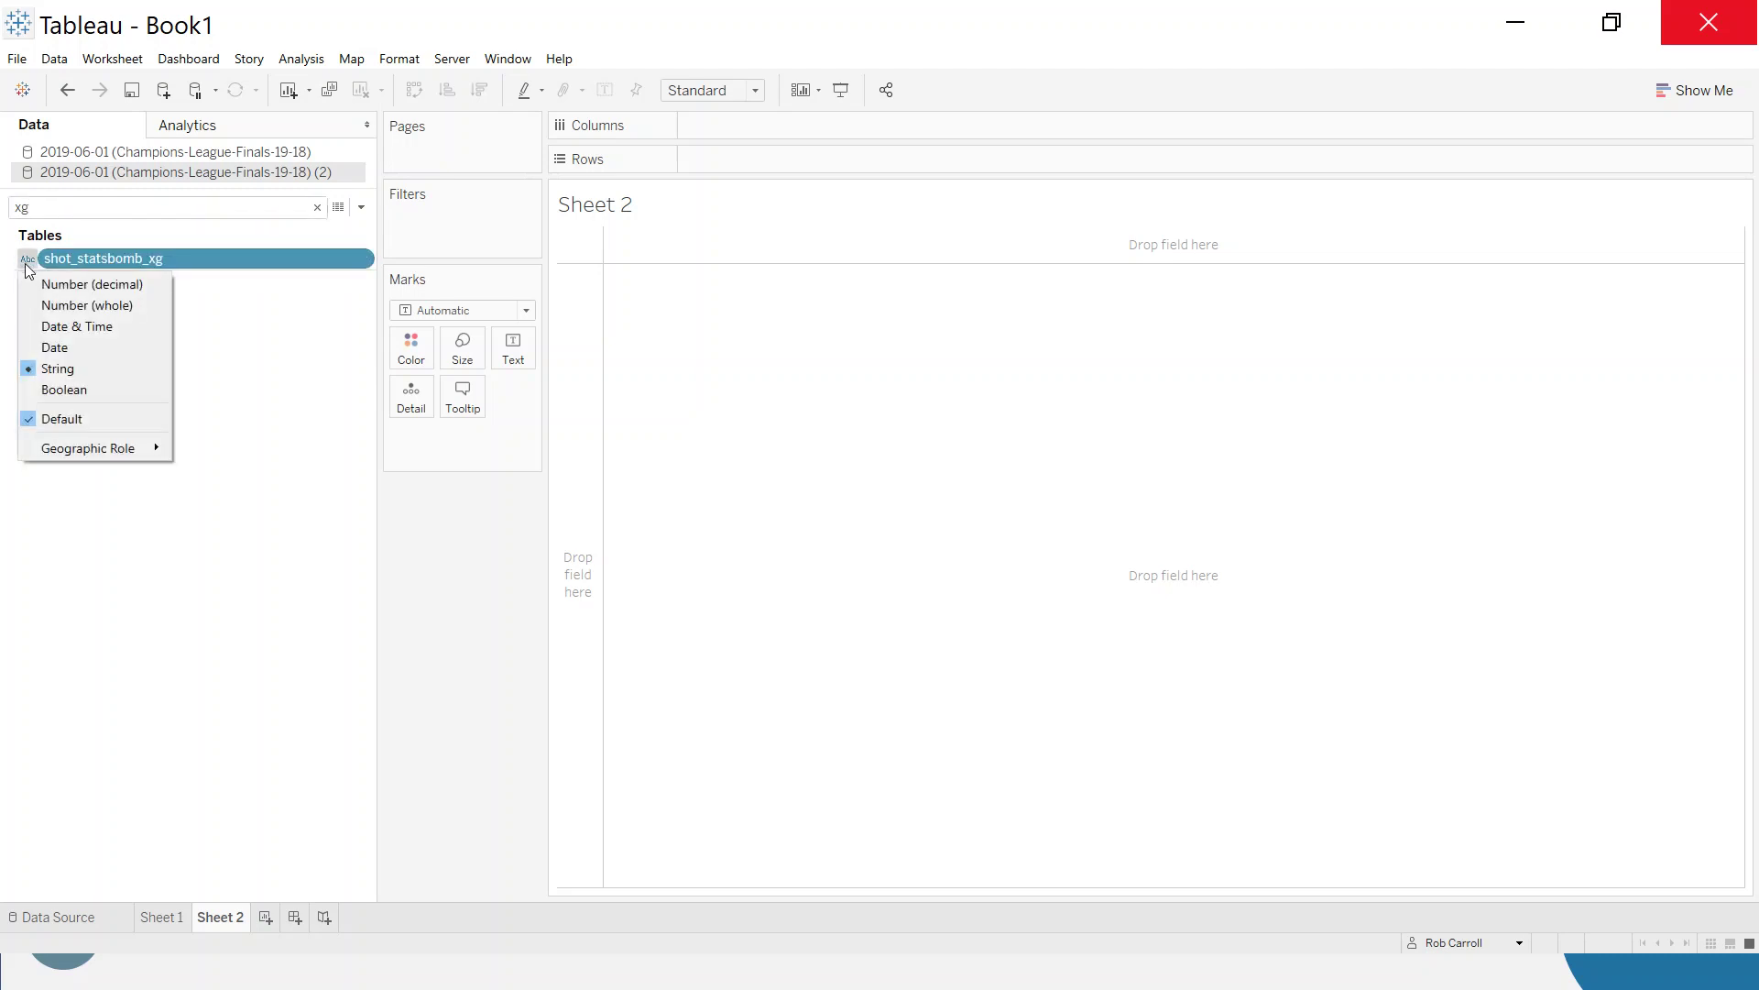
click(128, 289)
drag(129, 261, 128, 277)
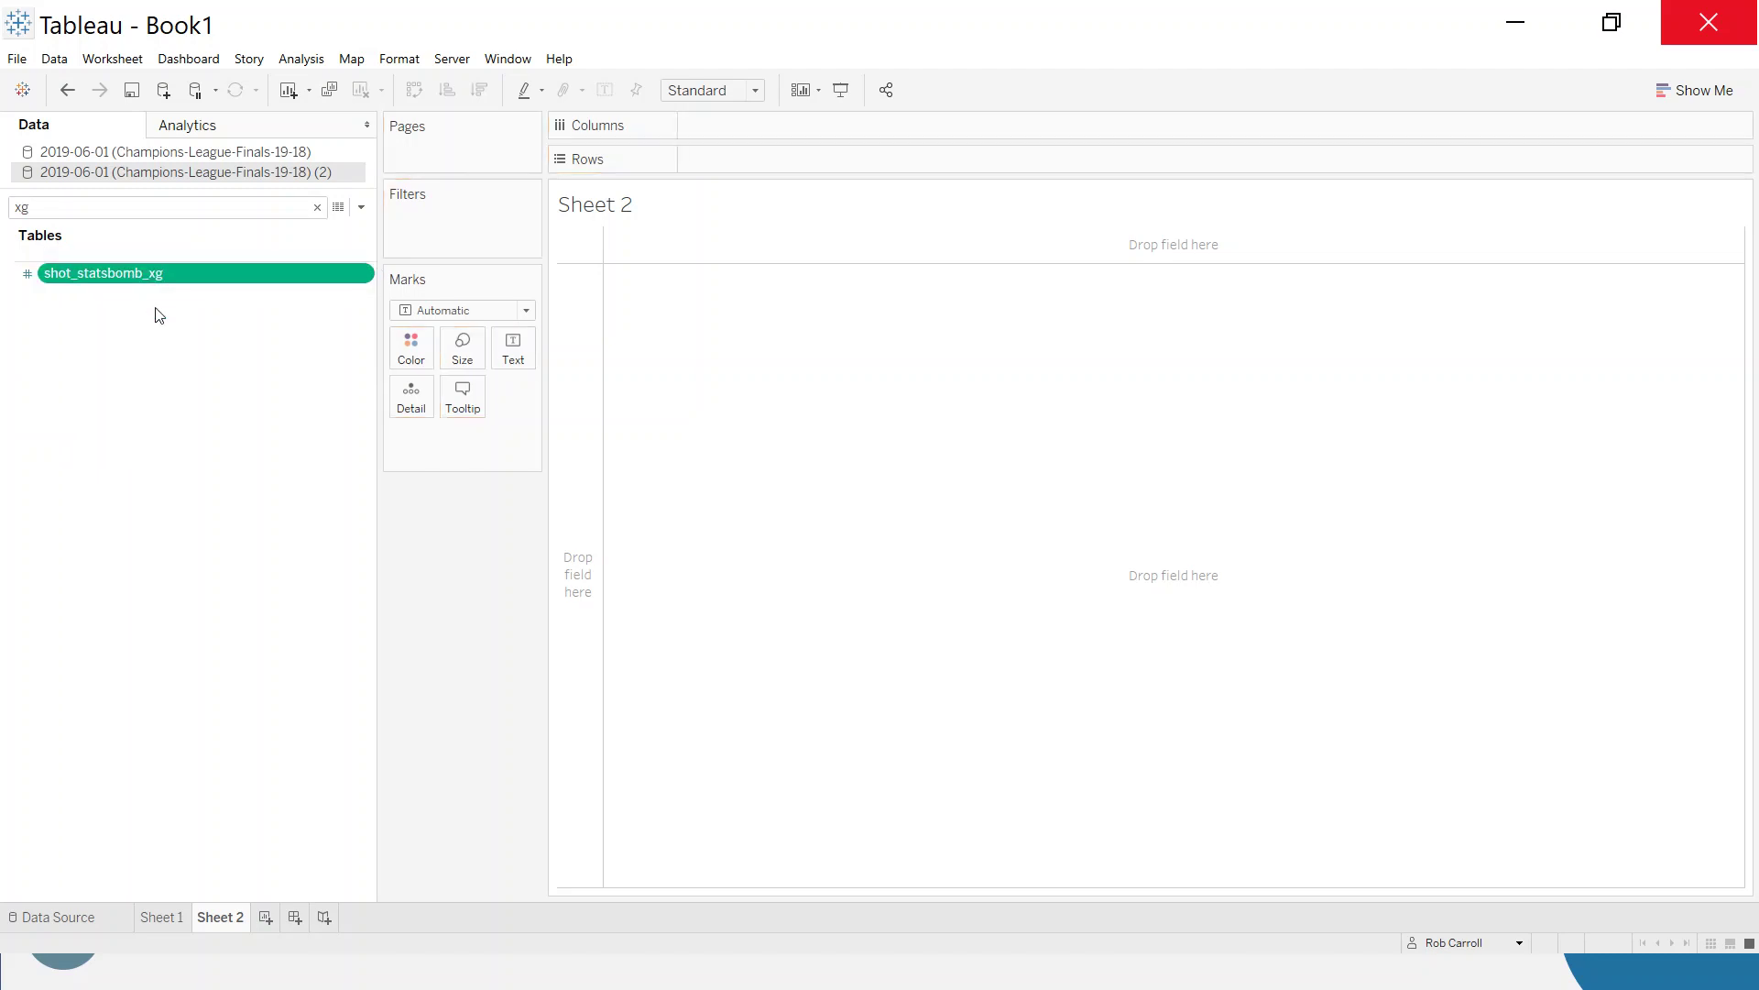
right_click(268, 275)
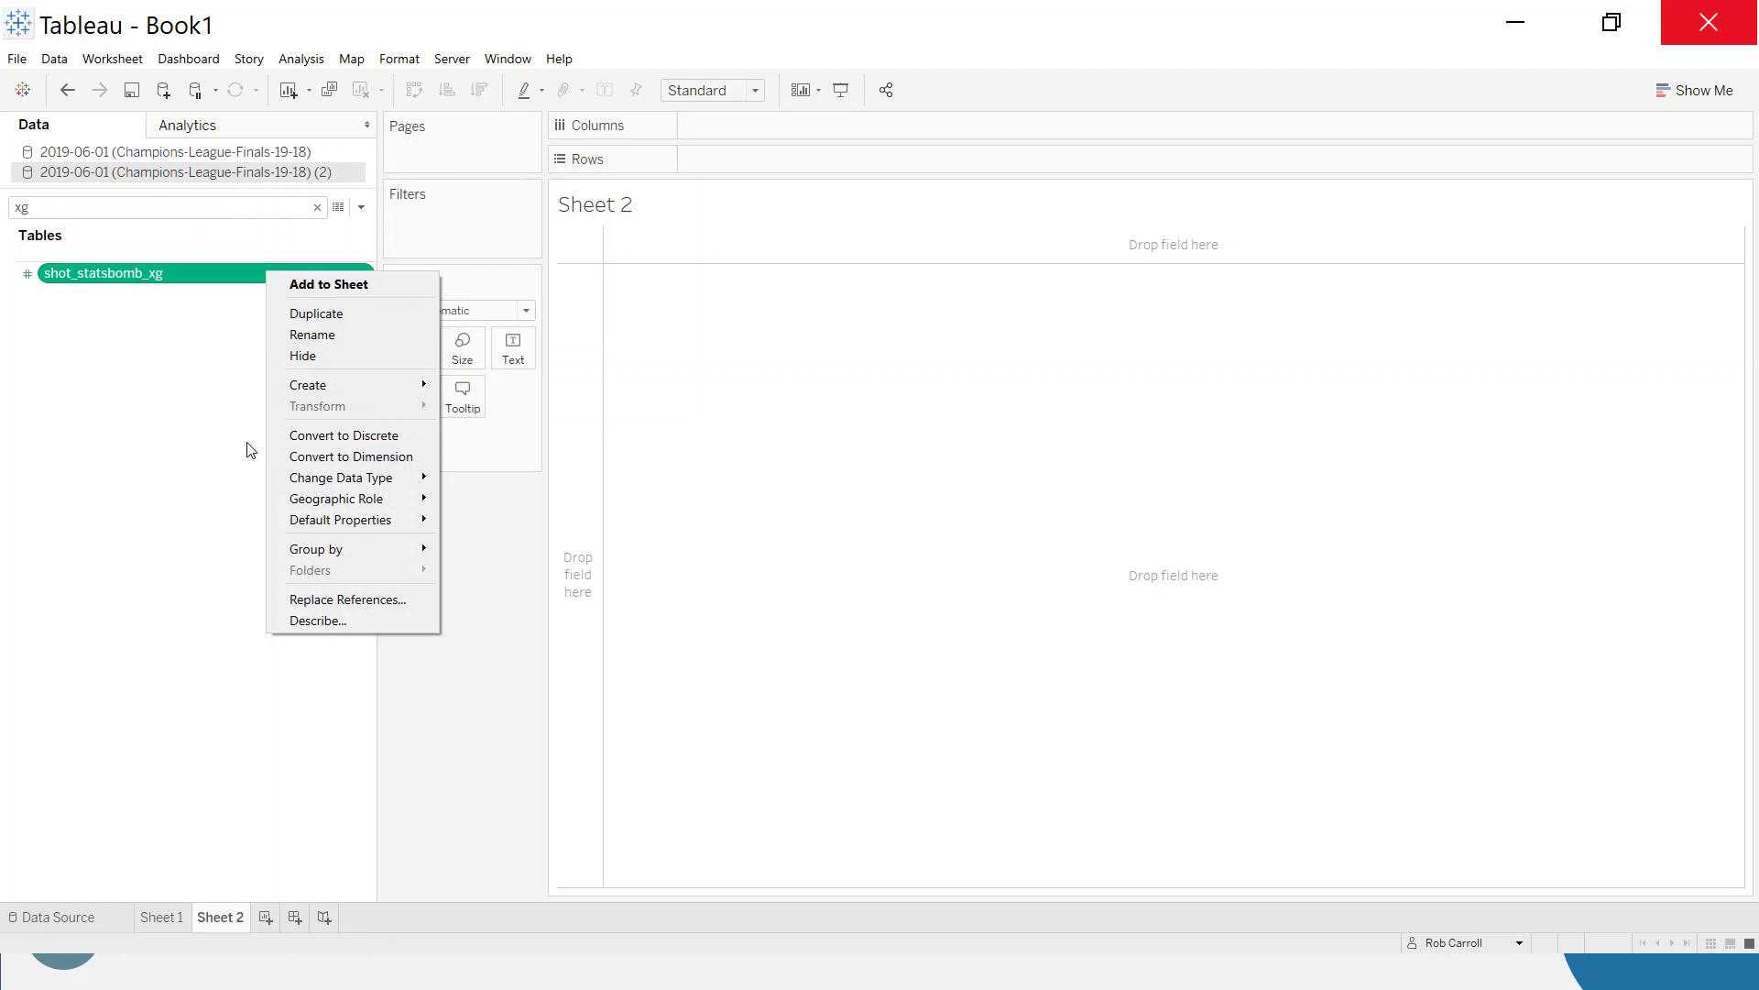
click(211, 409)
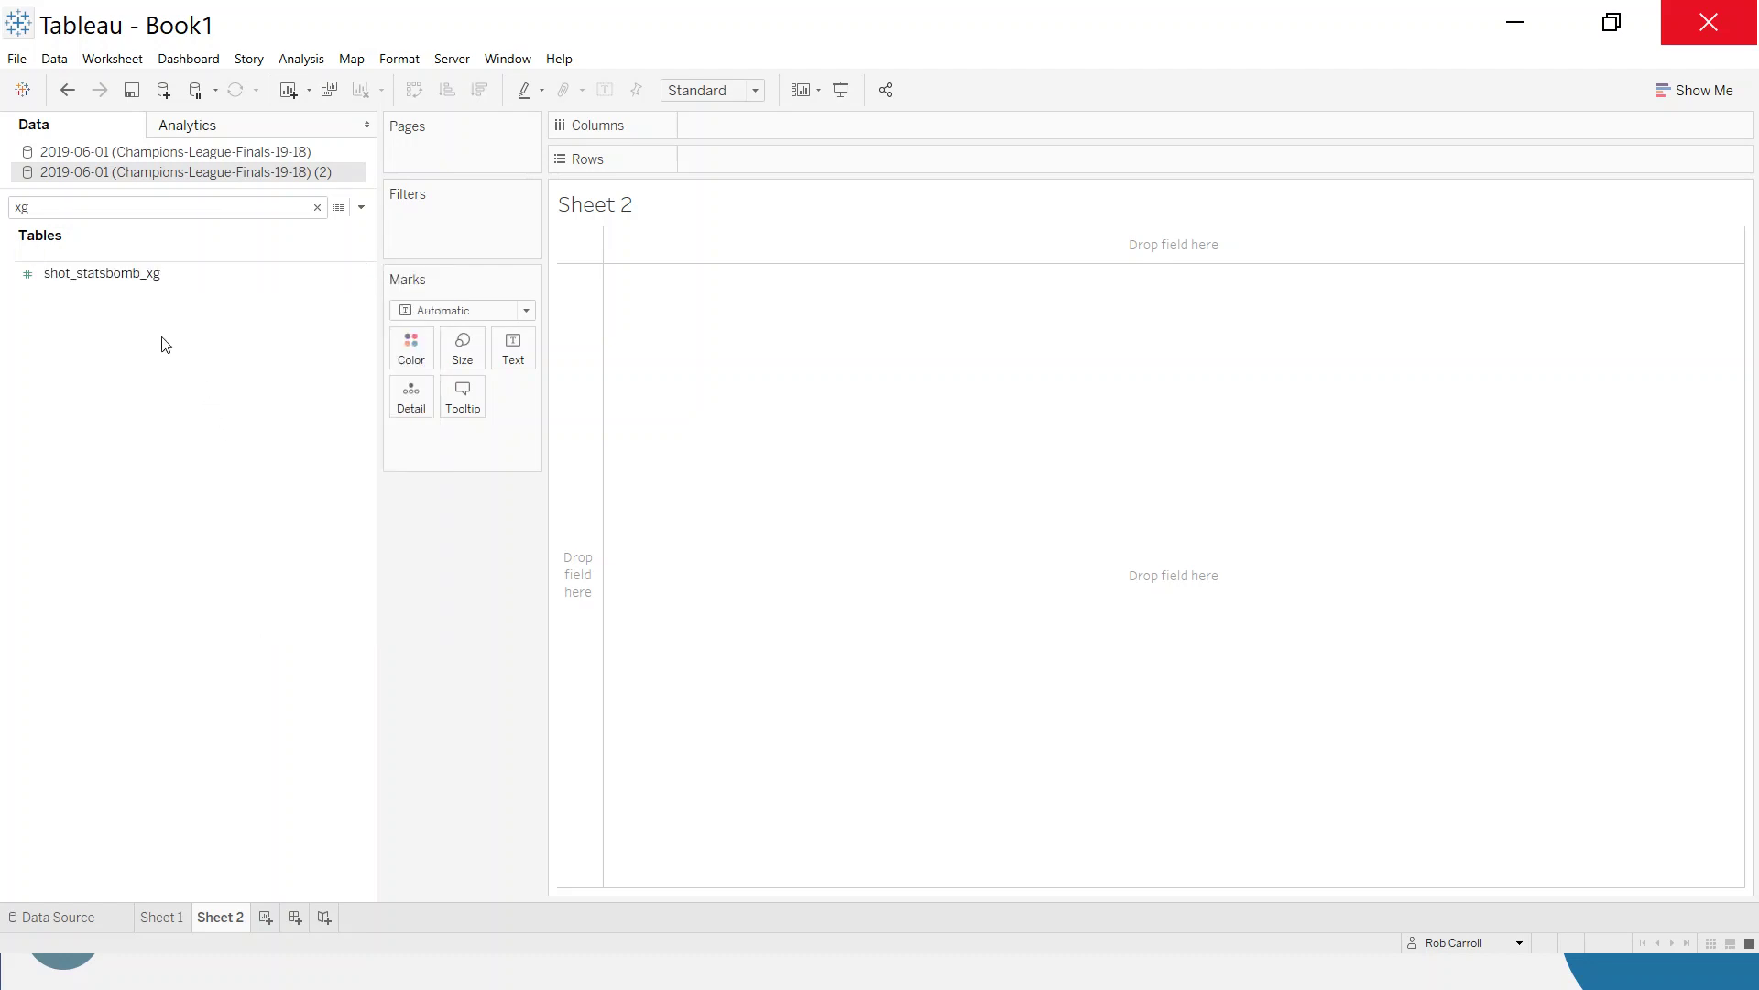
Clear the field search, place minute on Columns and make it a dimension instead of a sum
click(318, 211)
drag(371, 317, 396, 834)
drag(87, 810, 718, 122)
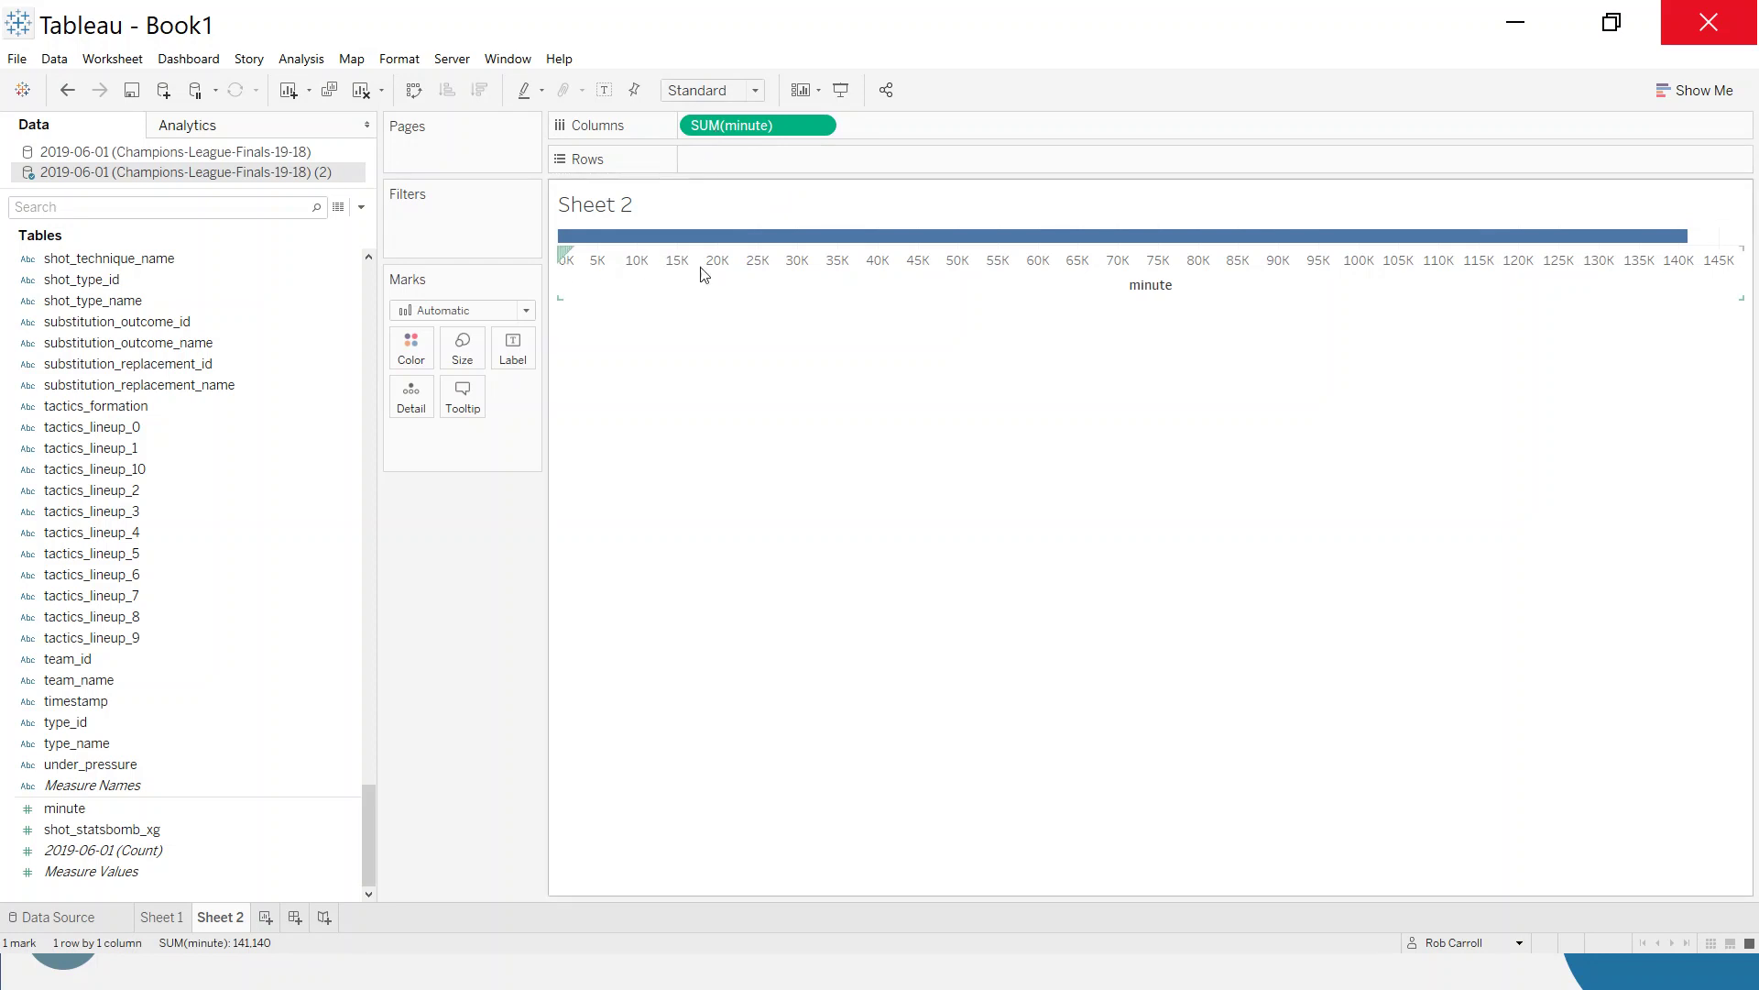
click(819, 125)
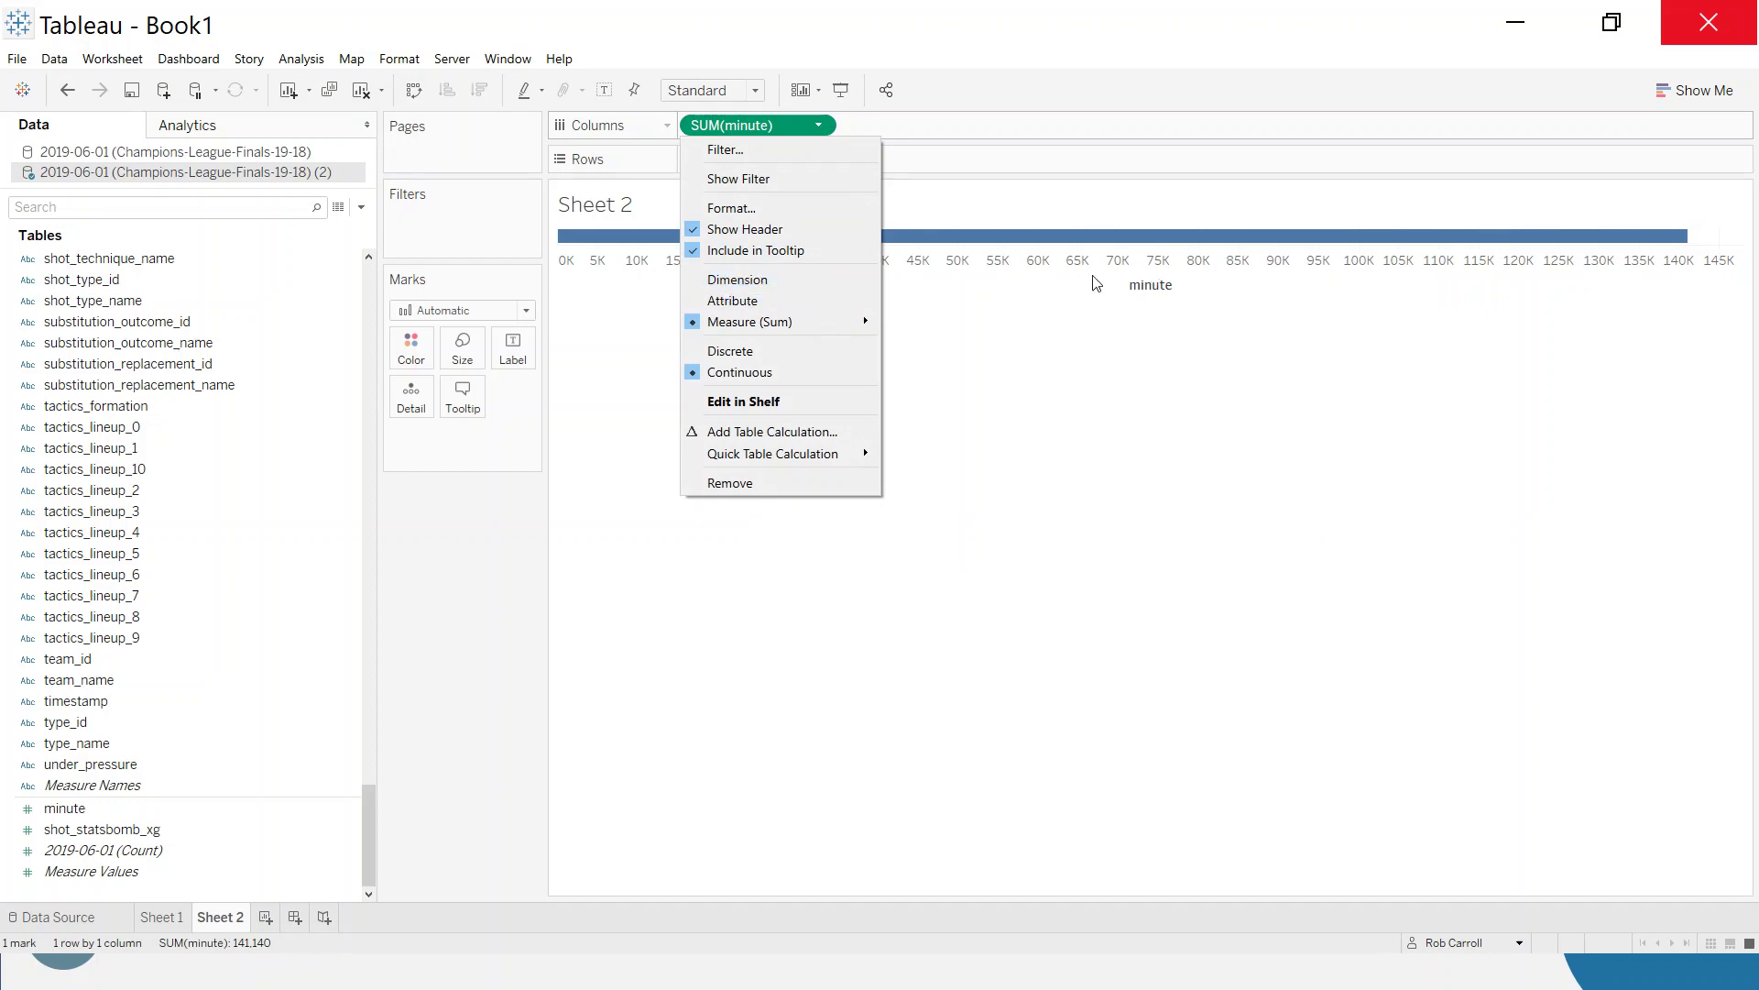
click(736, 281)
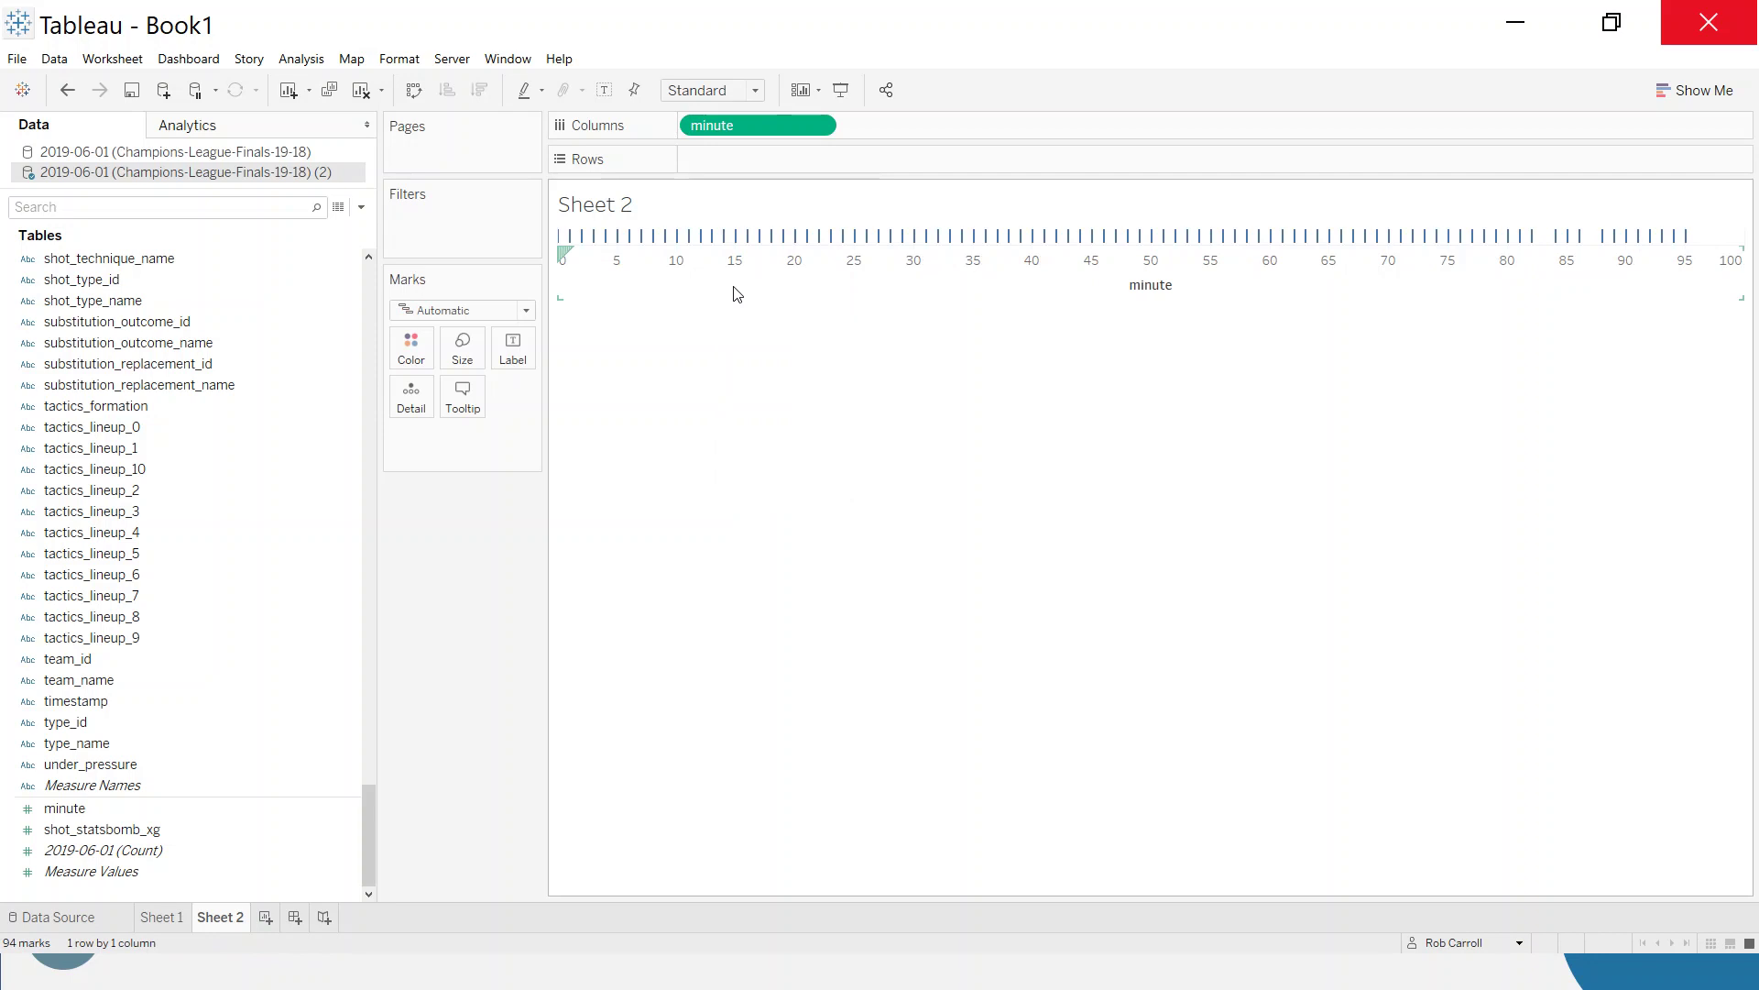
mouse_move(1687, 236)
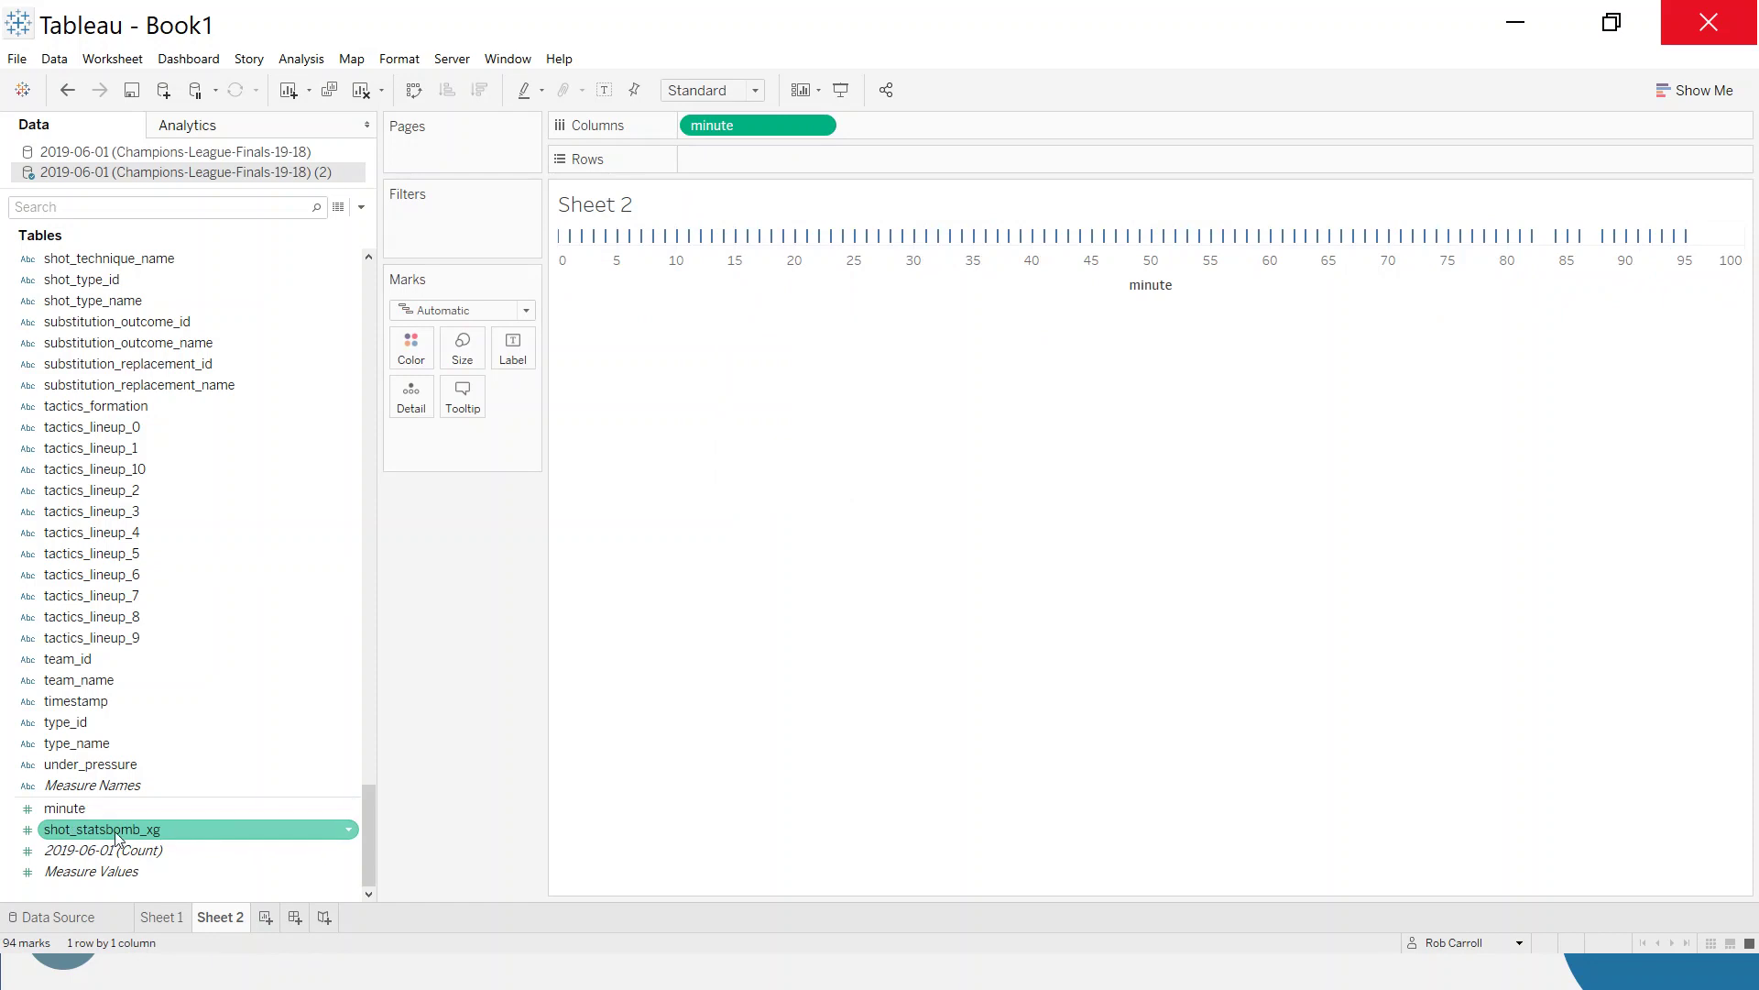
Plot the sum of shot_statsbomb_xg on Rows and color the marks by team_name
drag(75, 838, 756, 170)
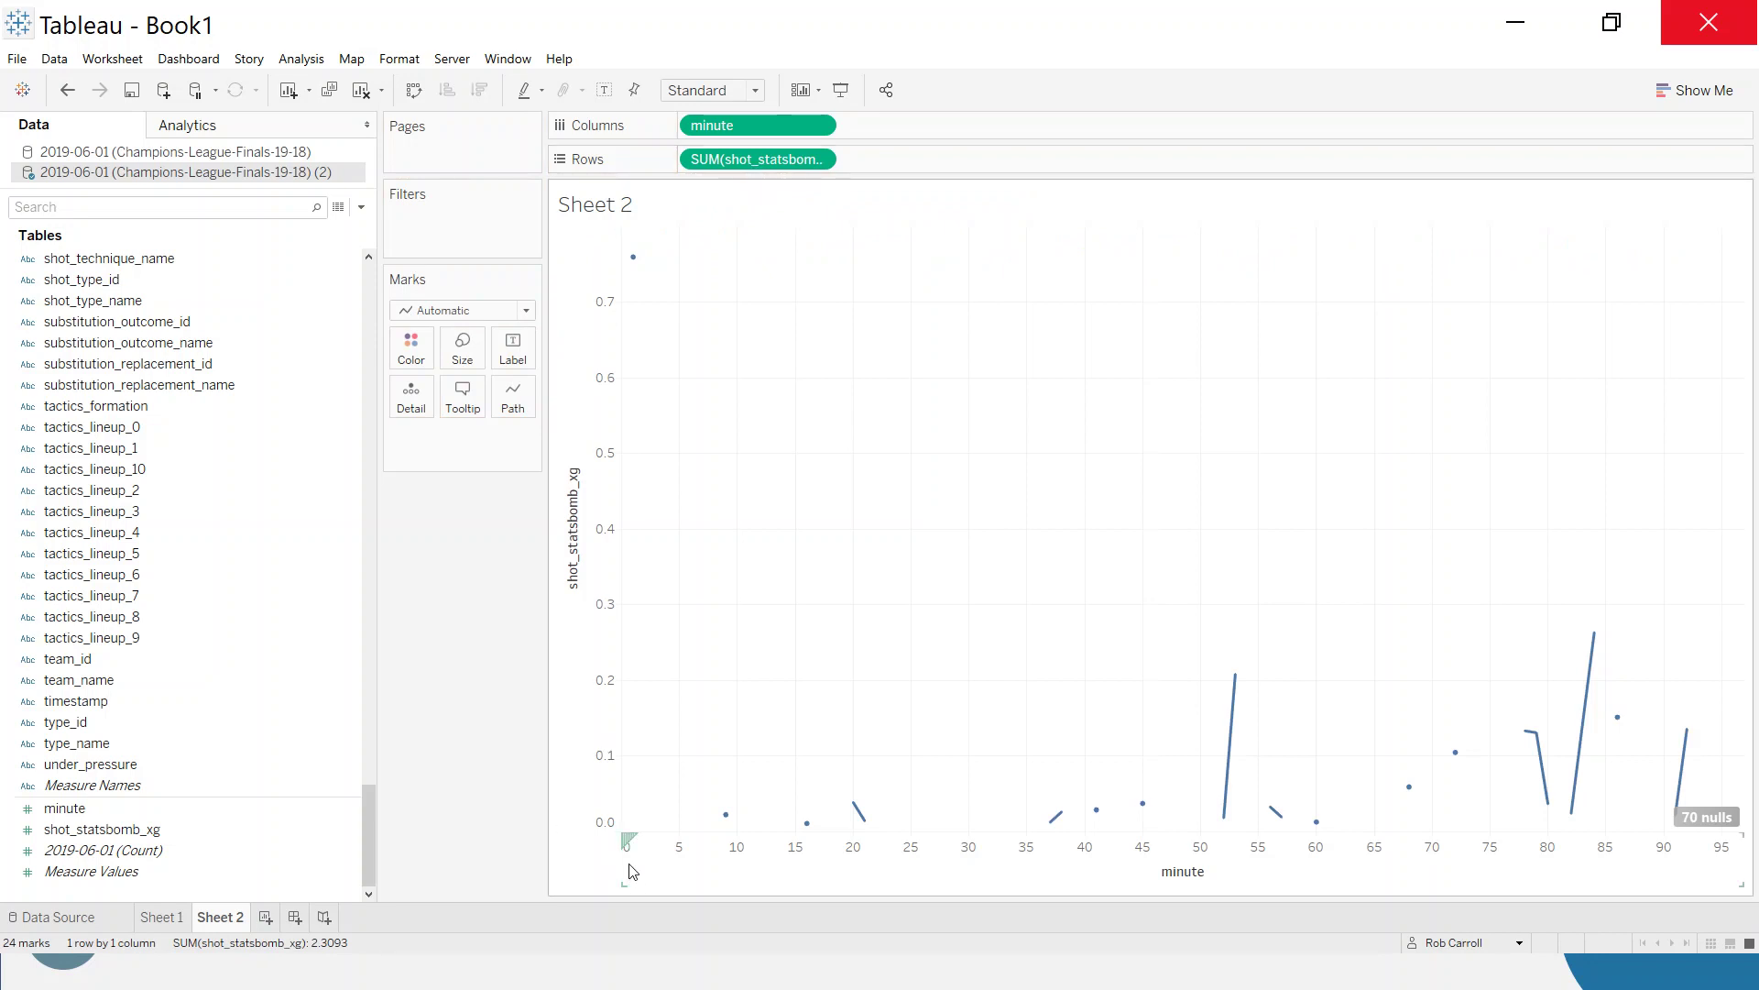
mouse_move(635, 263)
click(141, 208)
text(team)
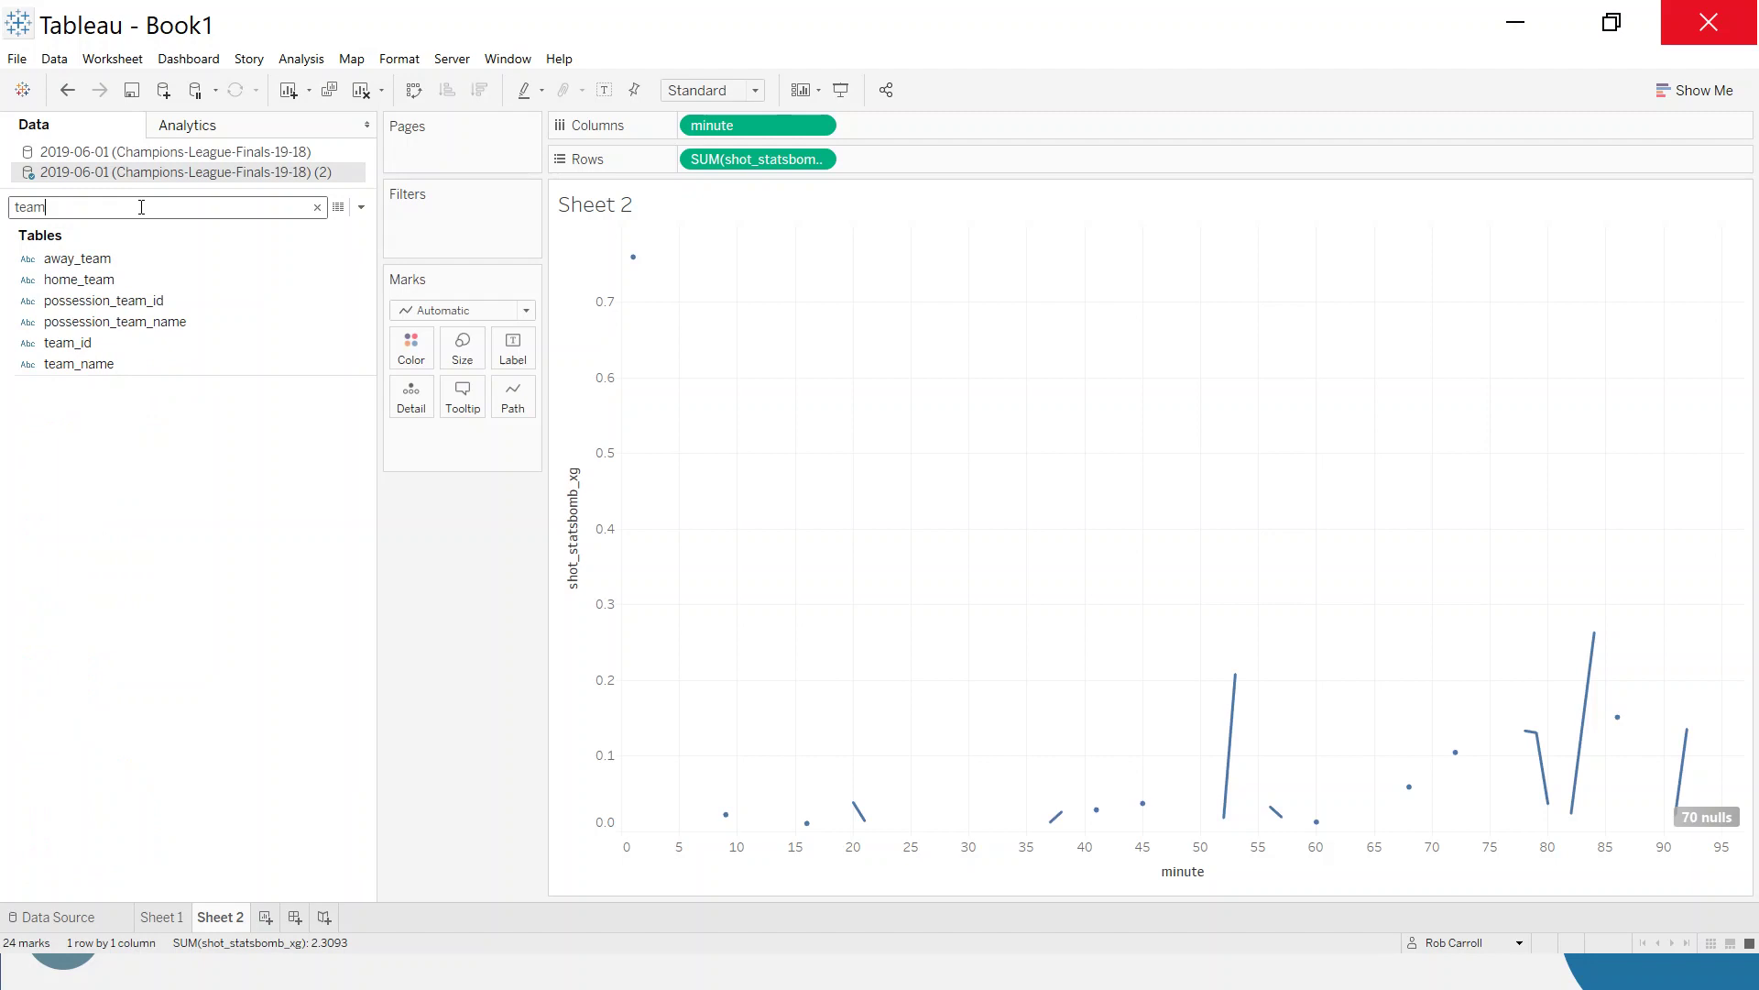
drag(62, 366, 410, 355)
Assign new mark colors to Liverpool and Tottenham Hotspur and accept the color changes
click(411, 356)
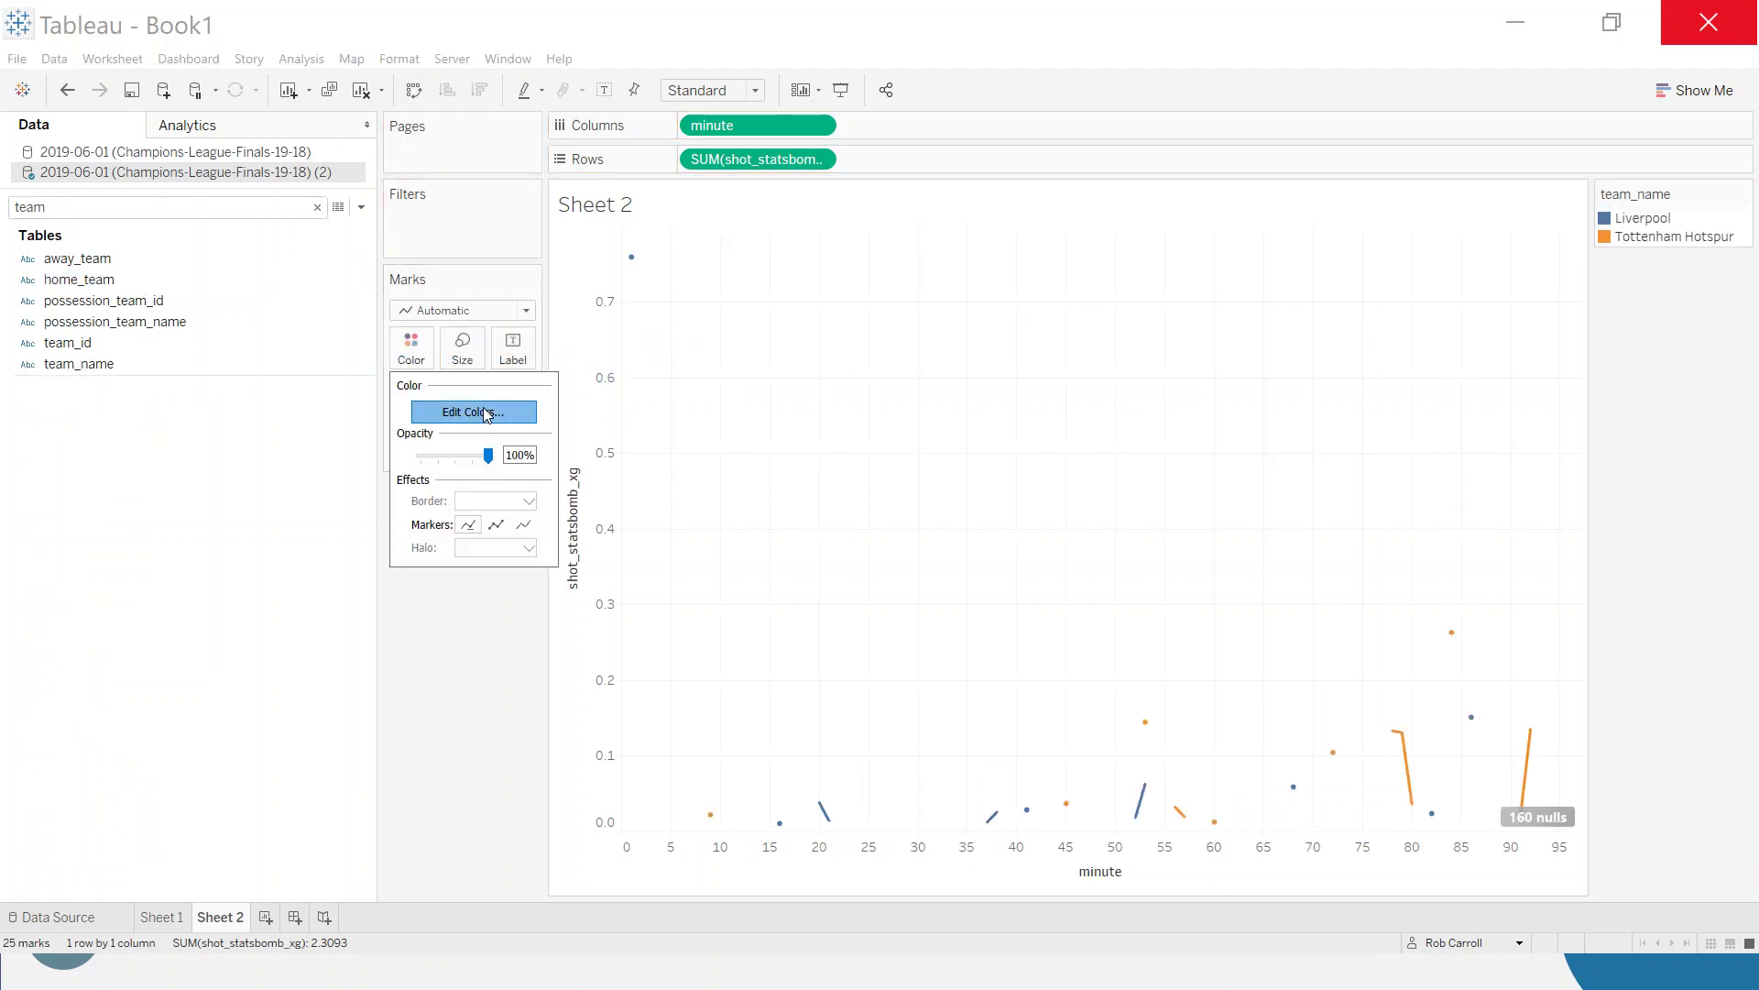
click(473, 411)
click(686, 339)
click(911, 450)
click(707, 354)
click(910, 520)
click(1084, 668)
click(919, 667)
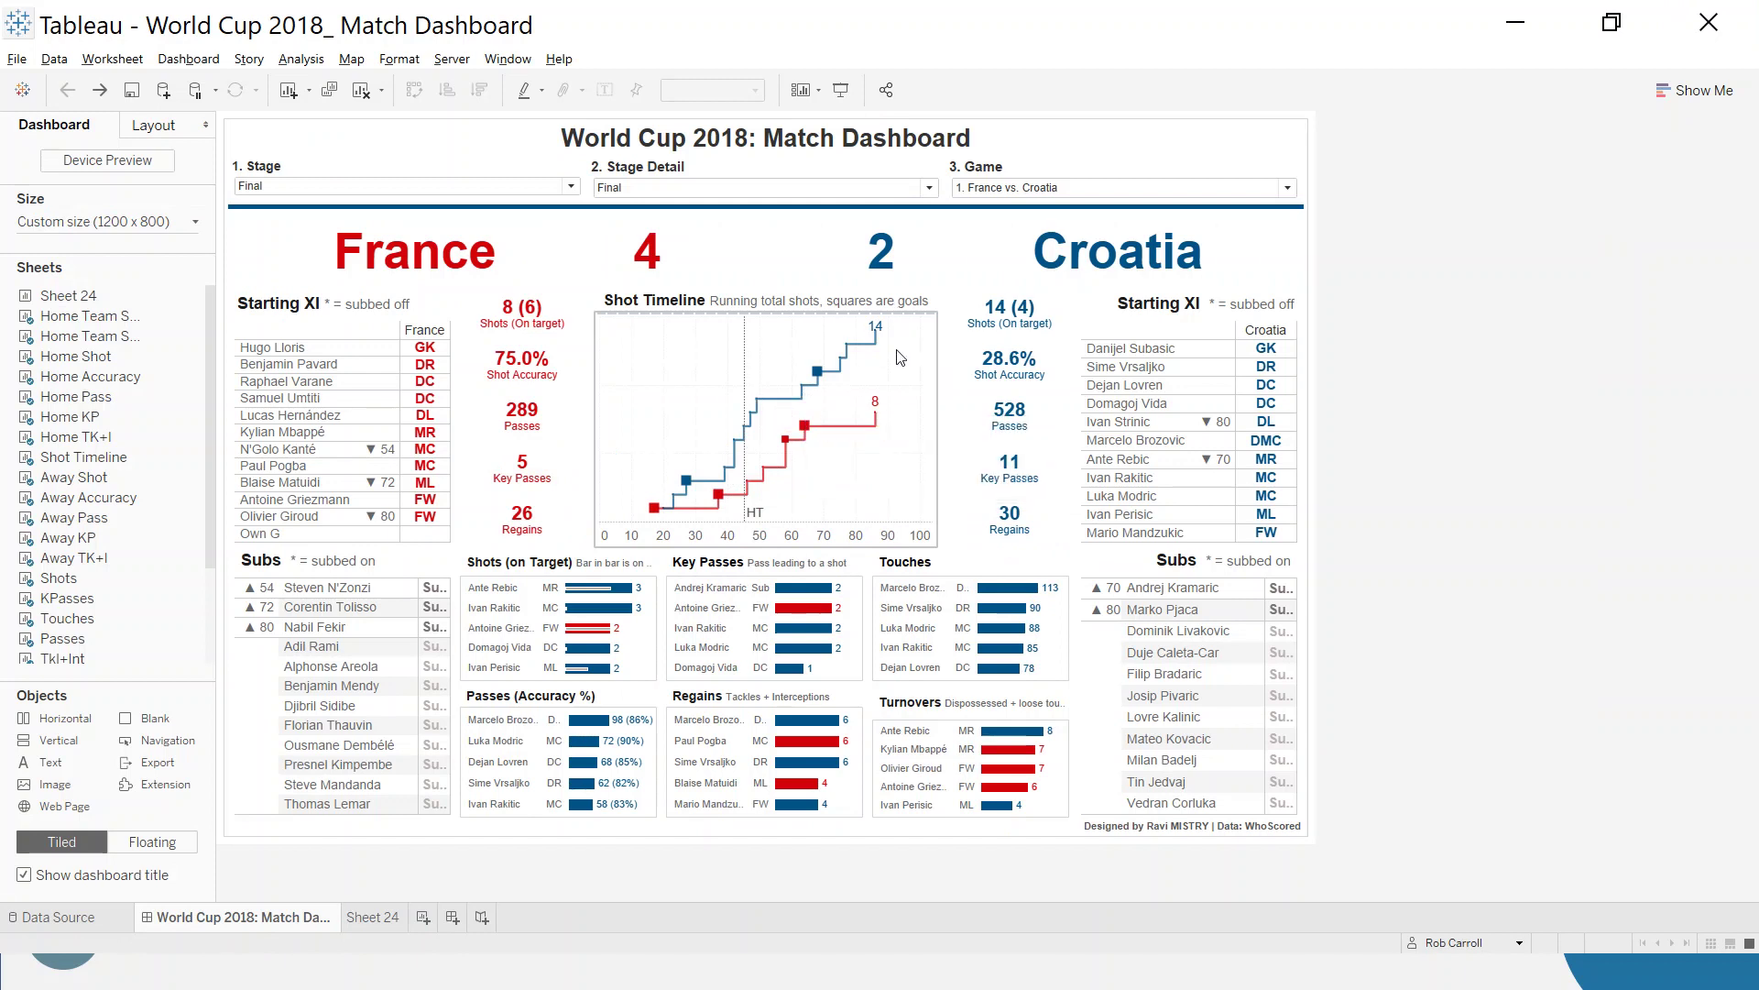
key(super+Tab)
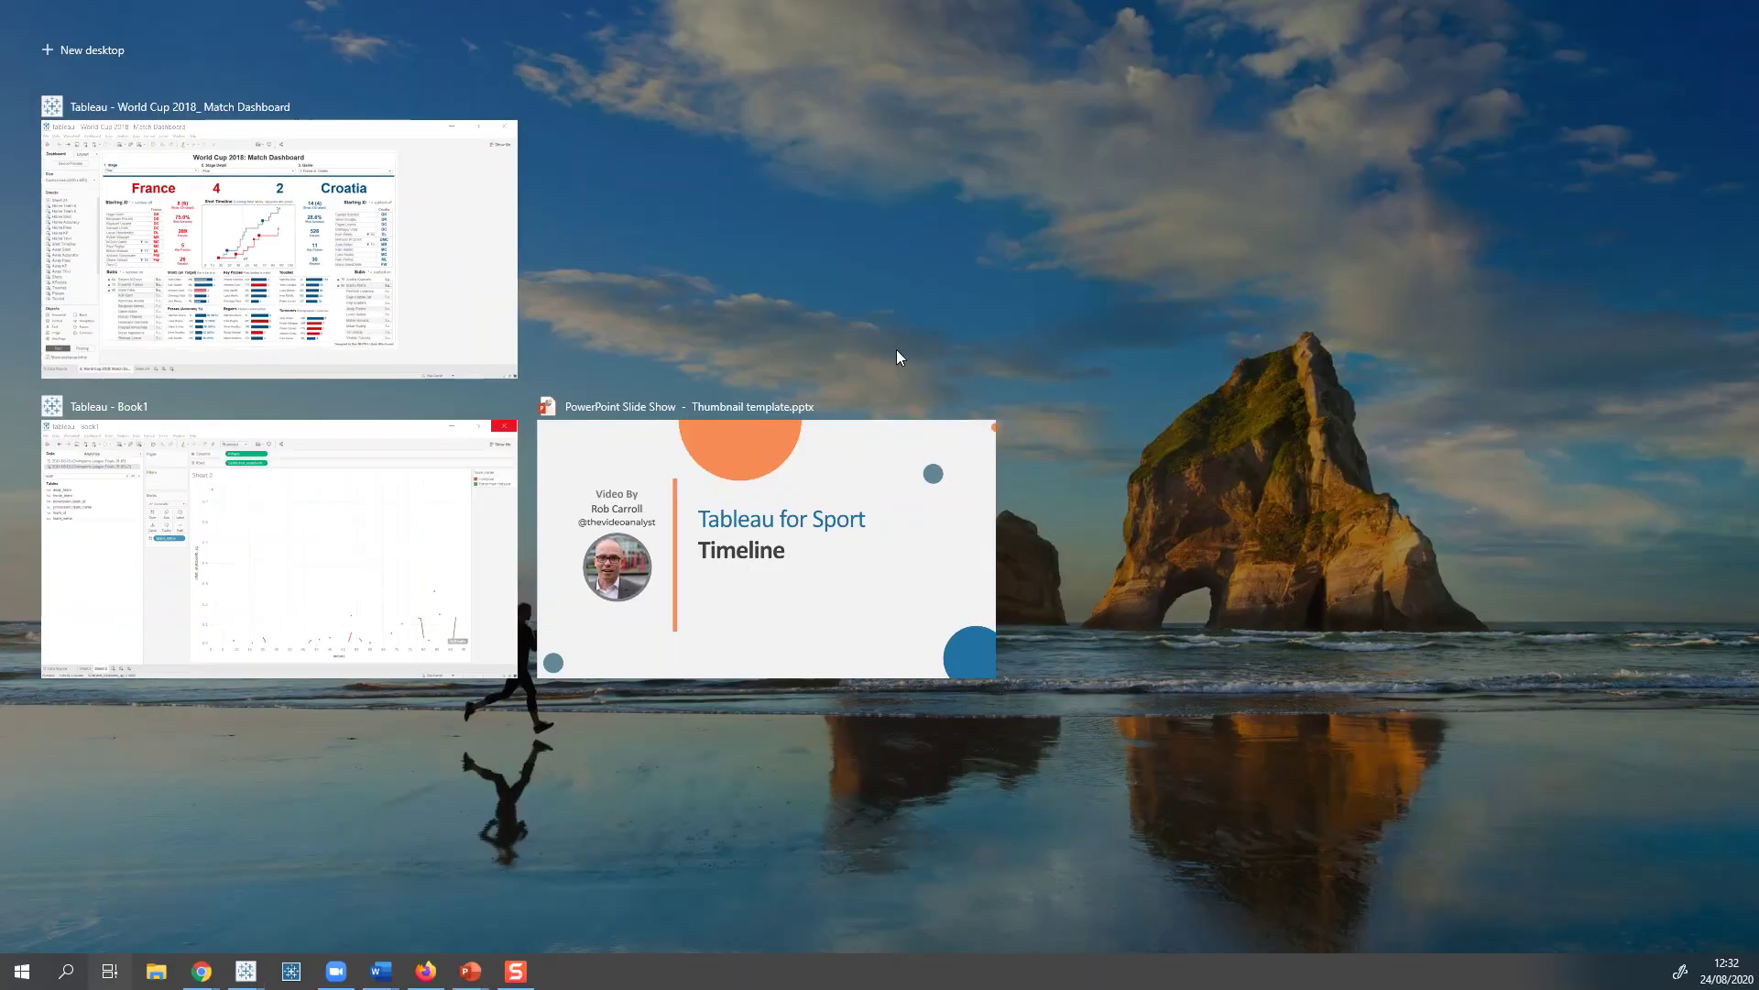
key(Escape)
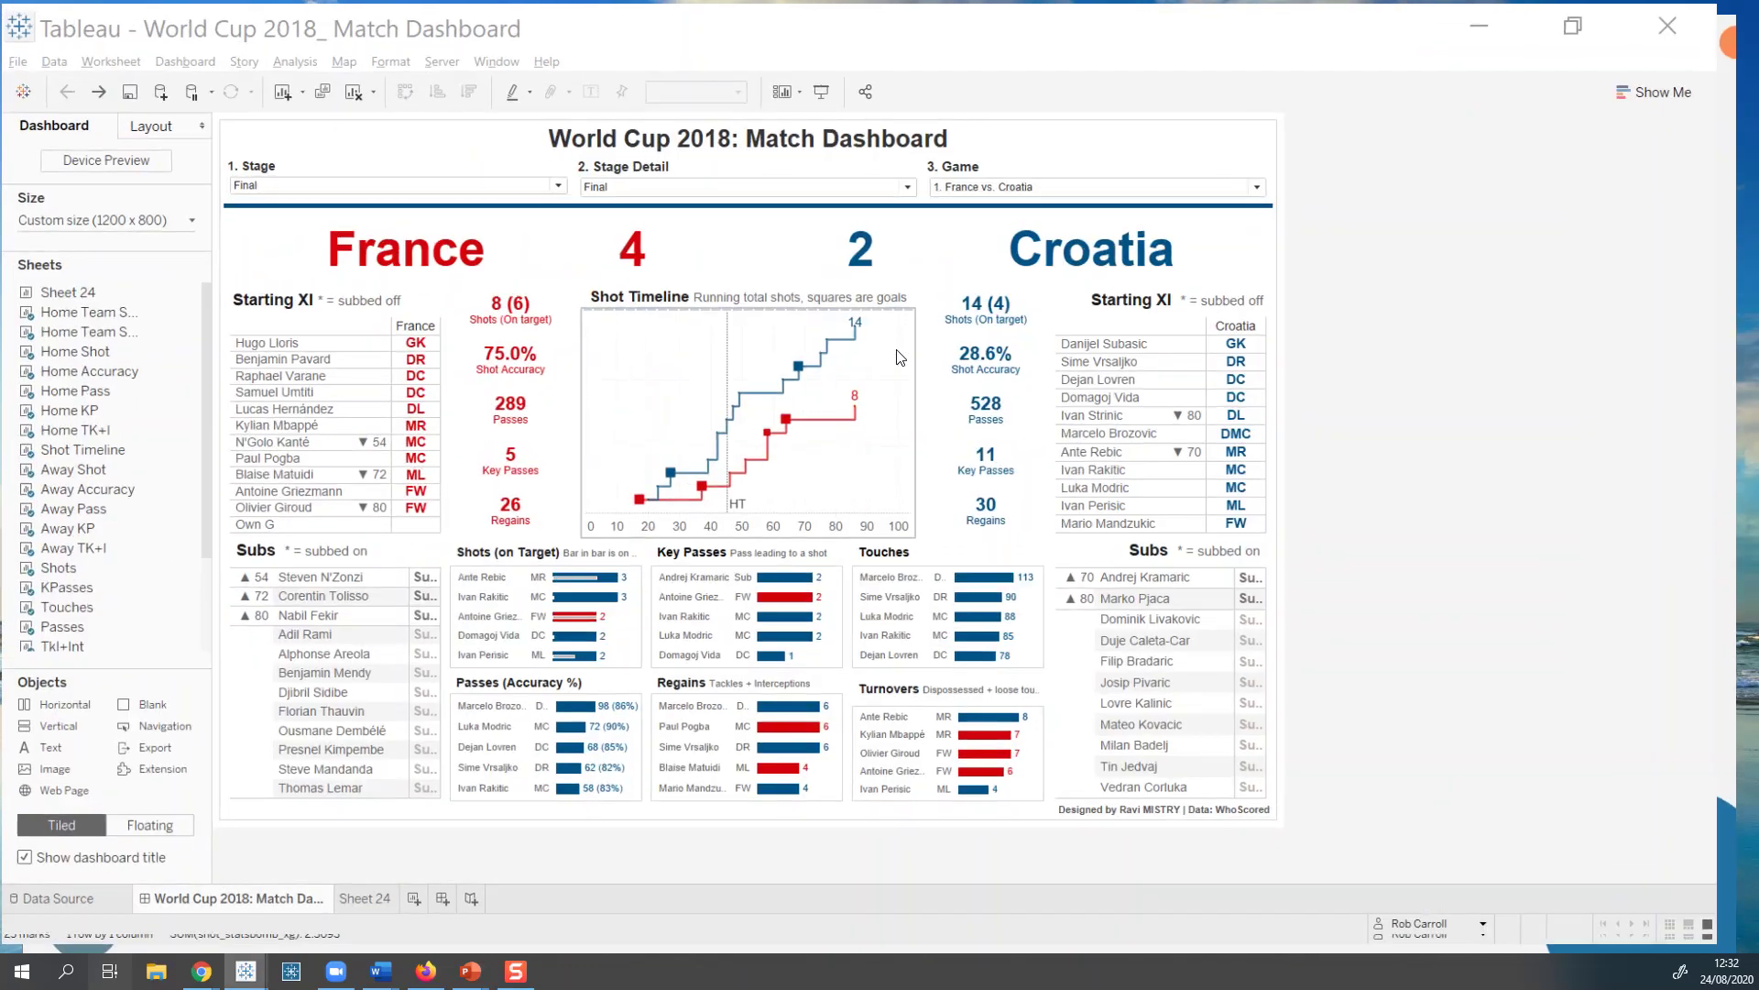
Switch back to the Book1 workbook and turn the summed shot_statsbomb_xg on Rows into a running total
key(alt+Tab)
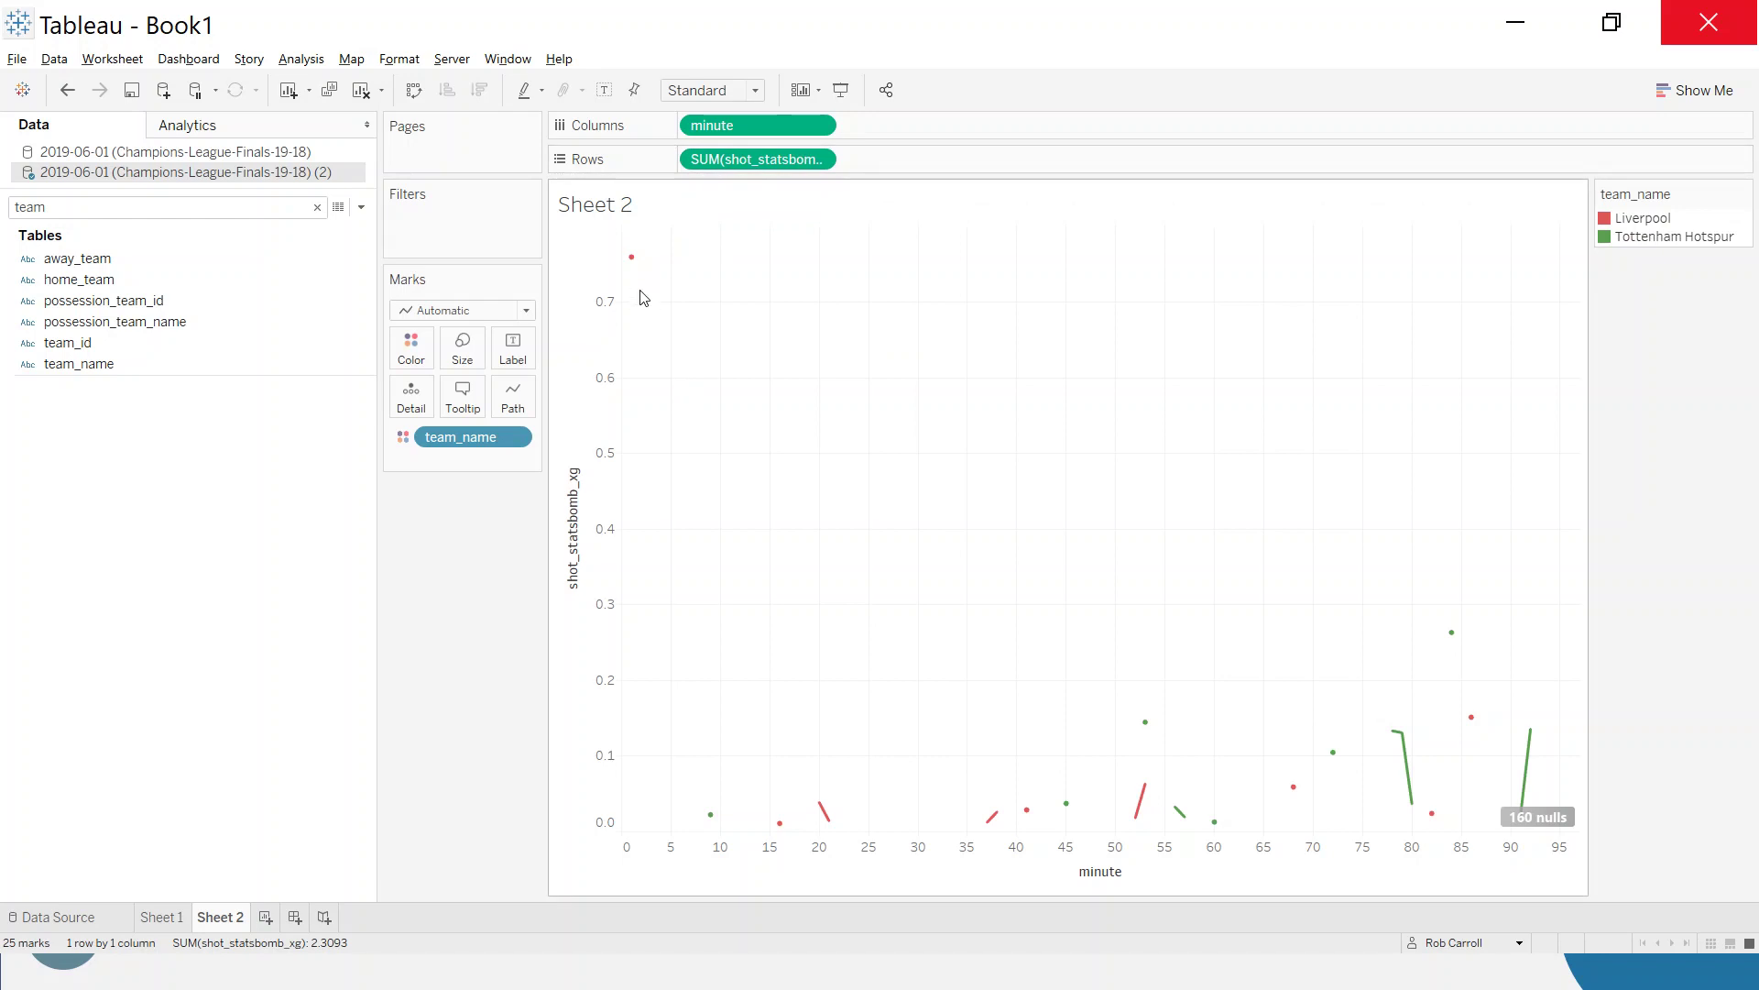
click(820, 160)
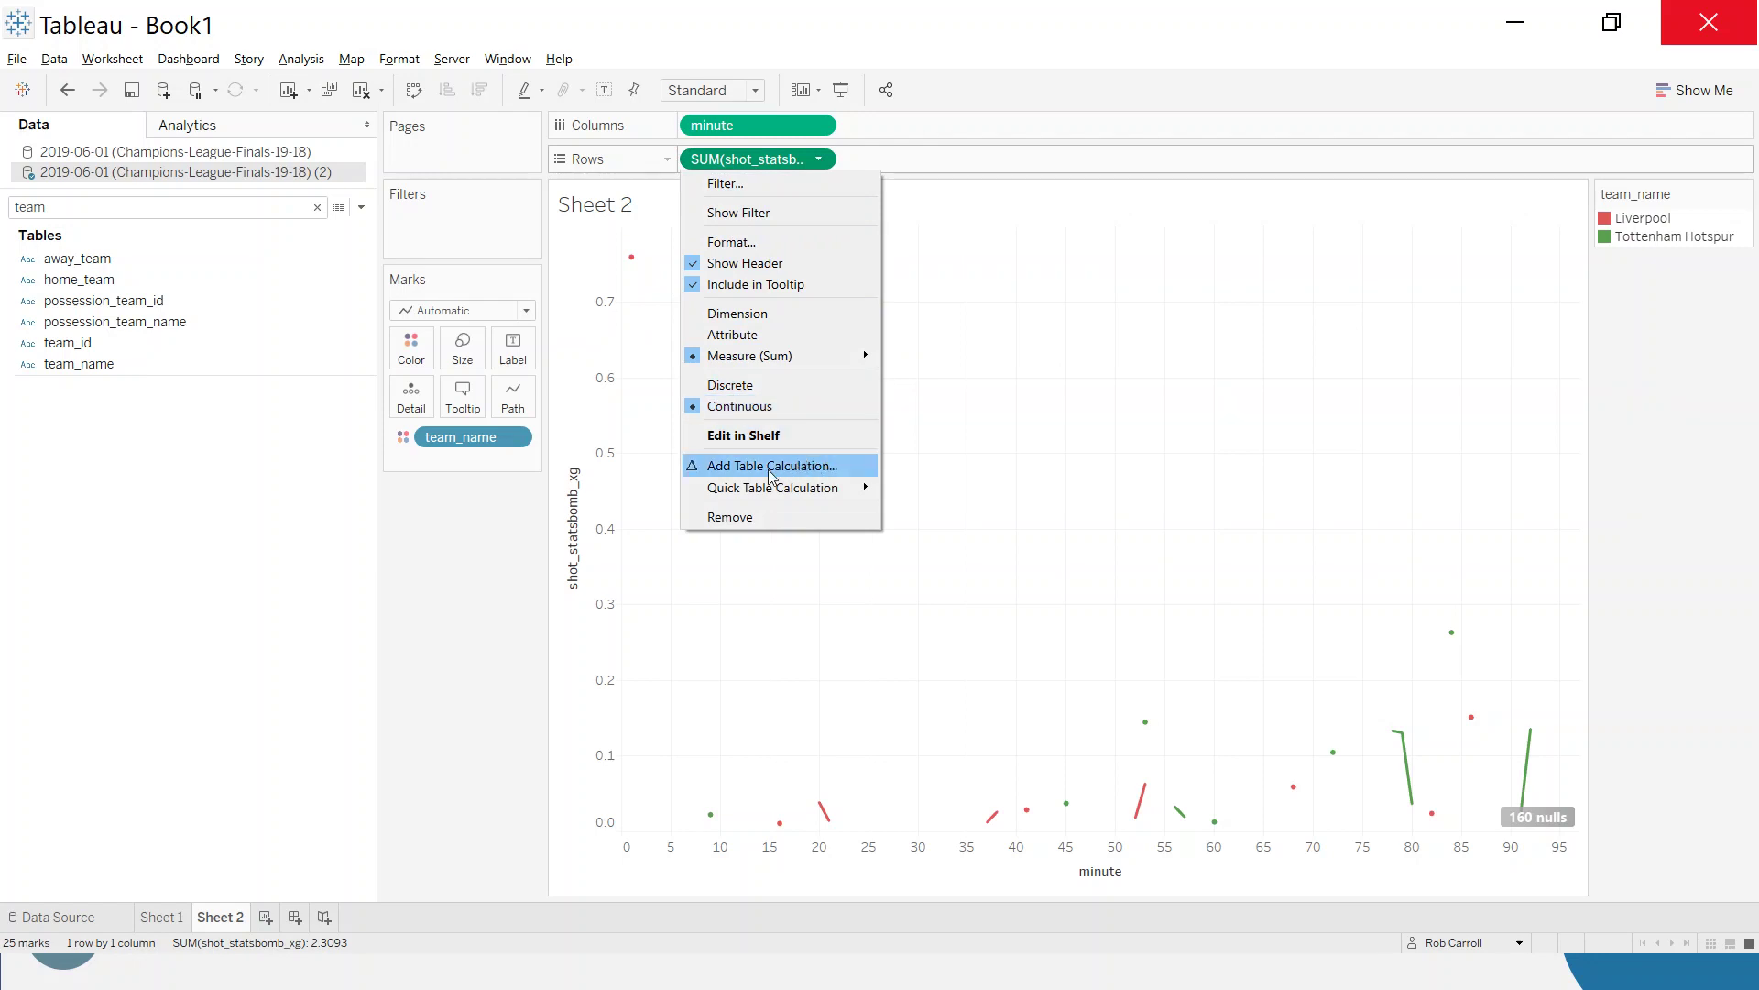
mouse_move(772, 489)
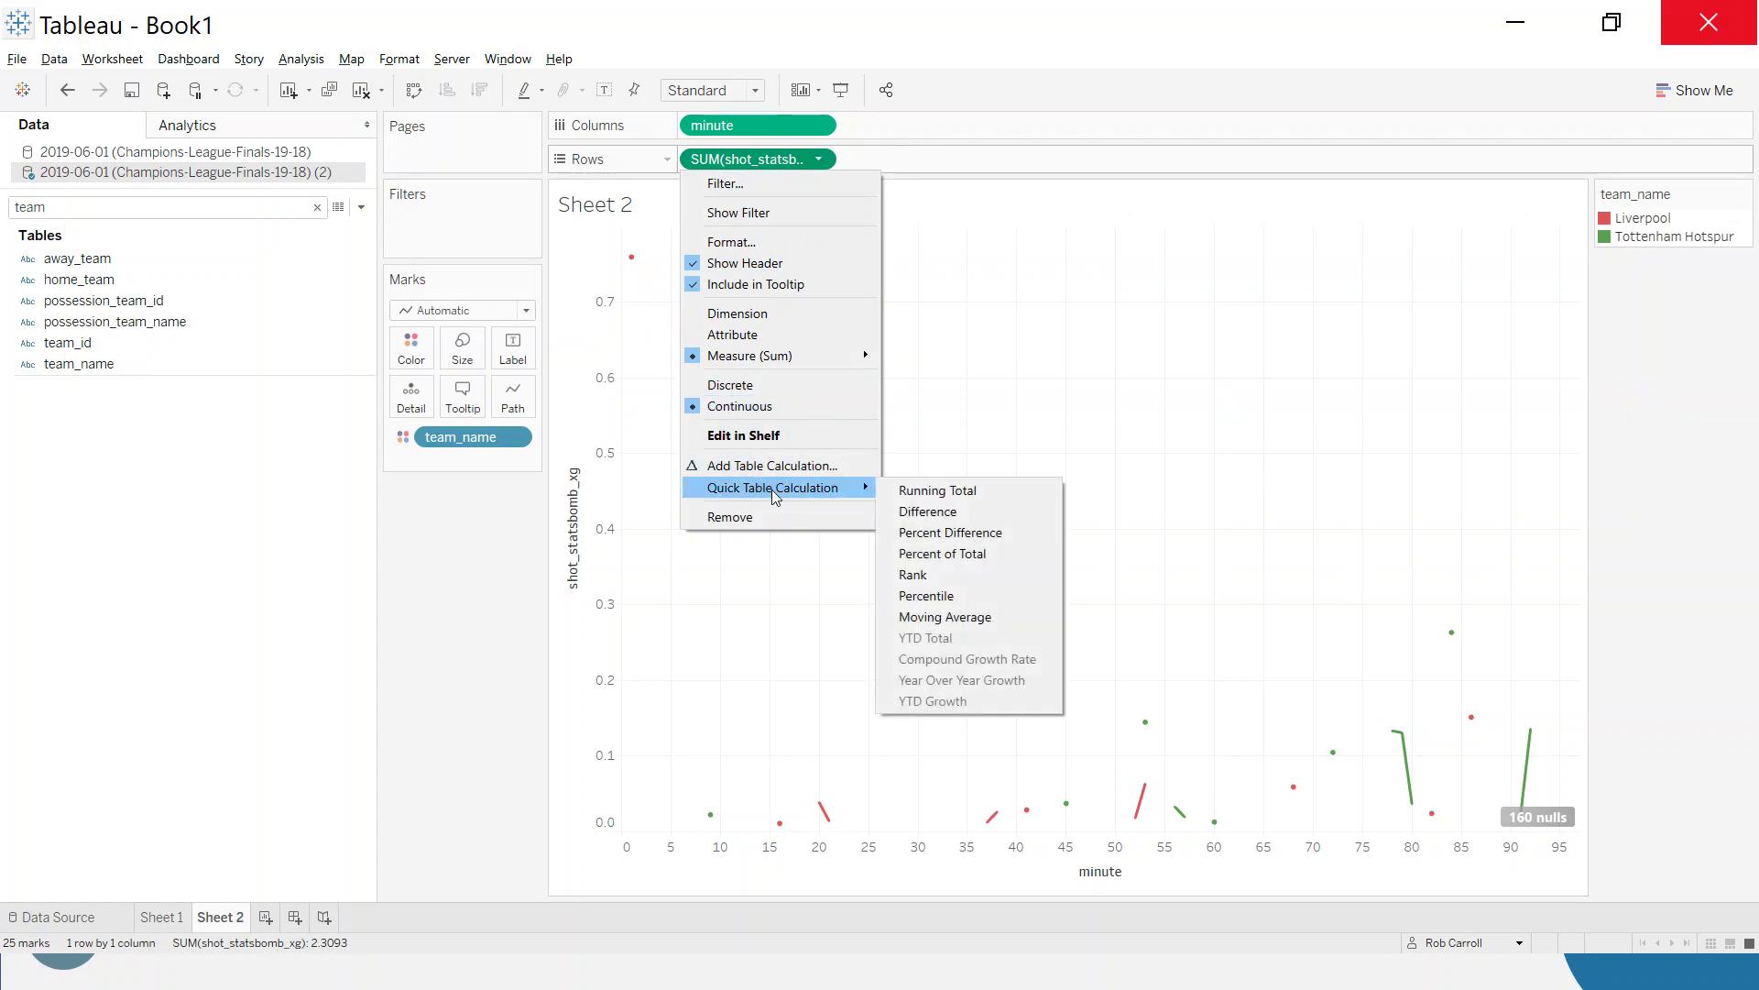
click(940, 497)
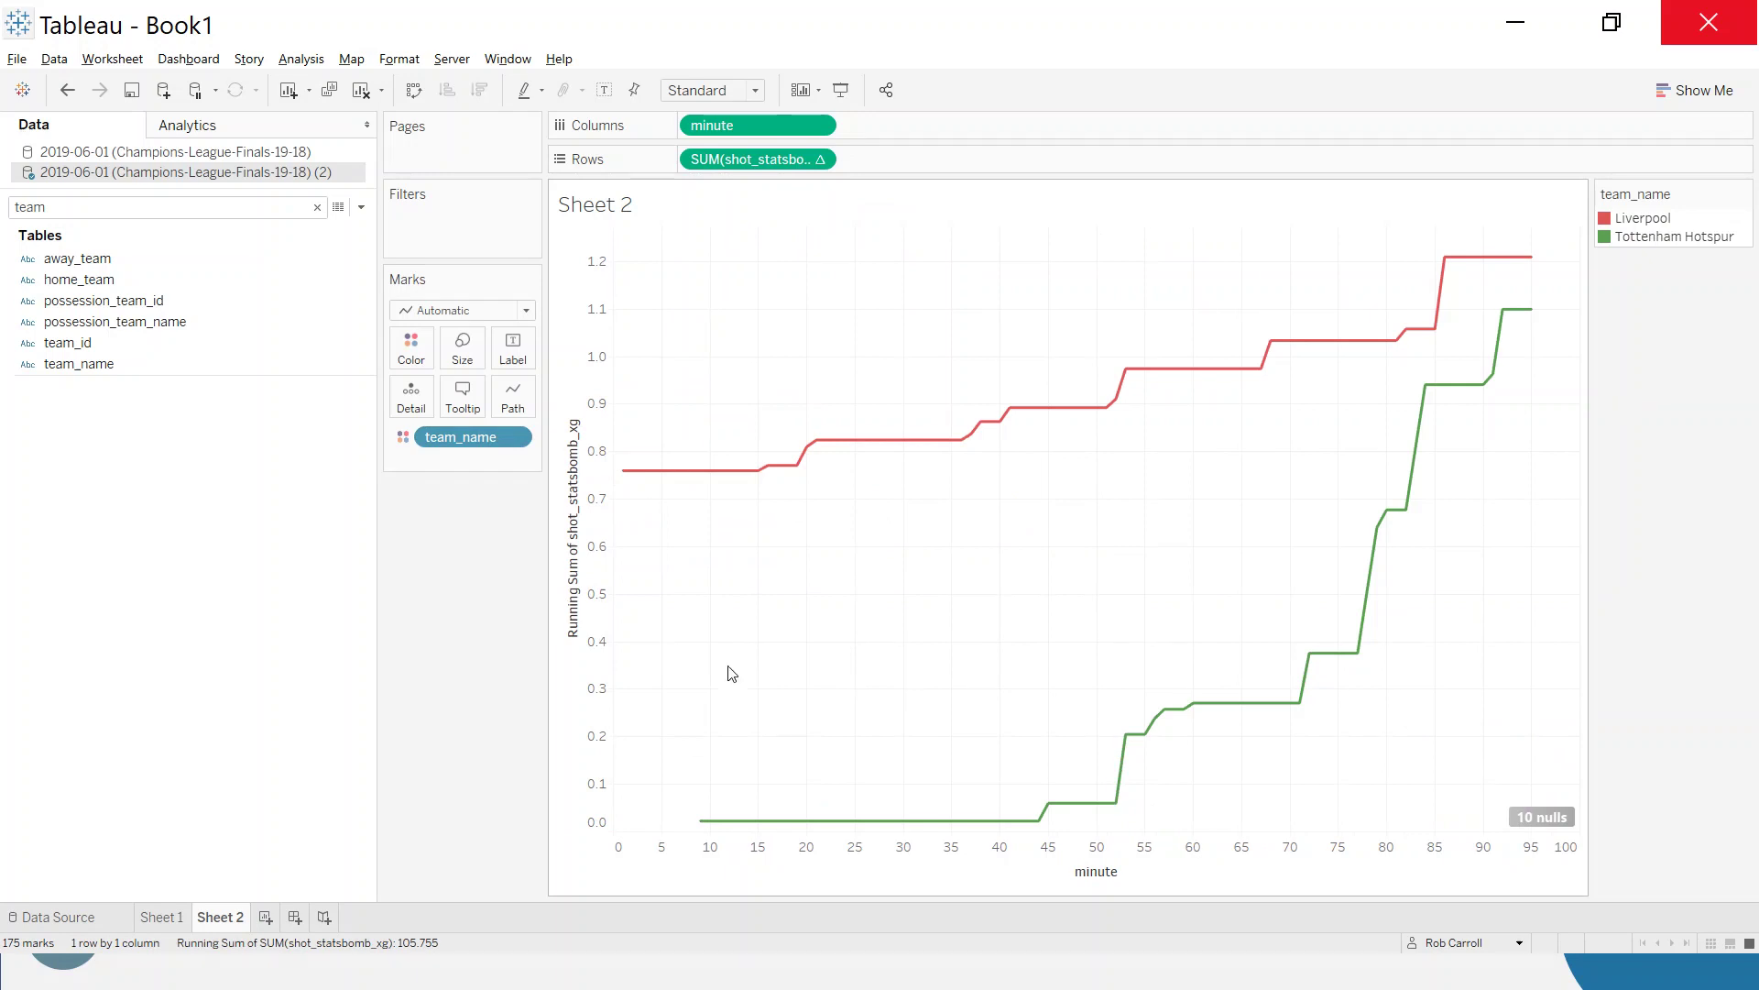
Make the running total lines of both teams thicker
click(463, 349)
drag(496, 412, 527, 410)
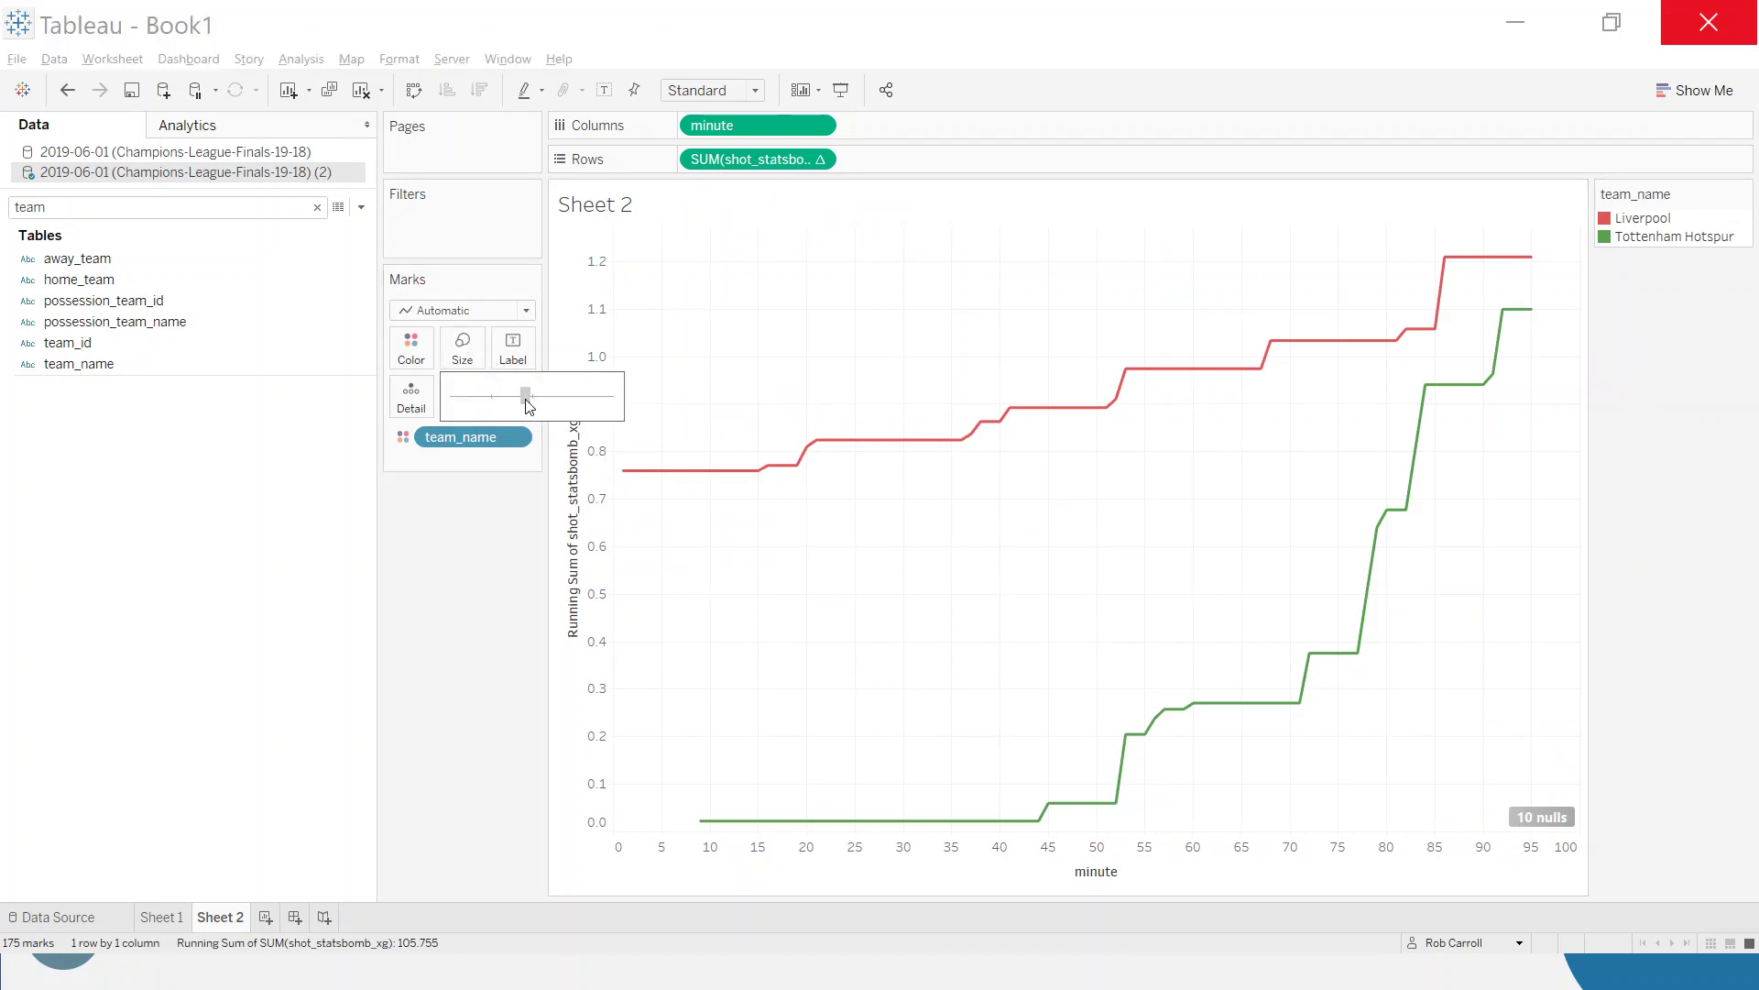
click(523, 553)
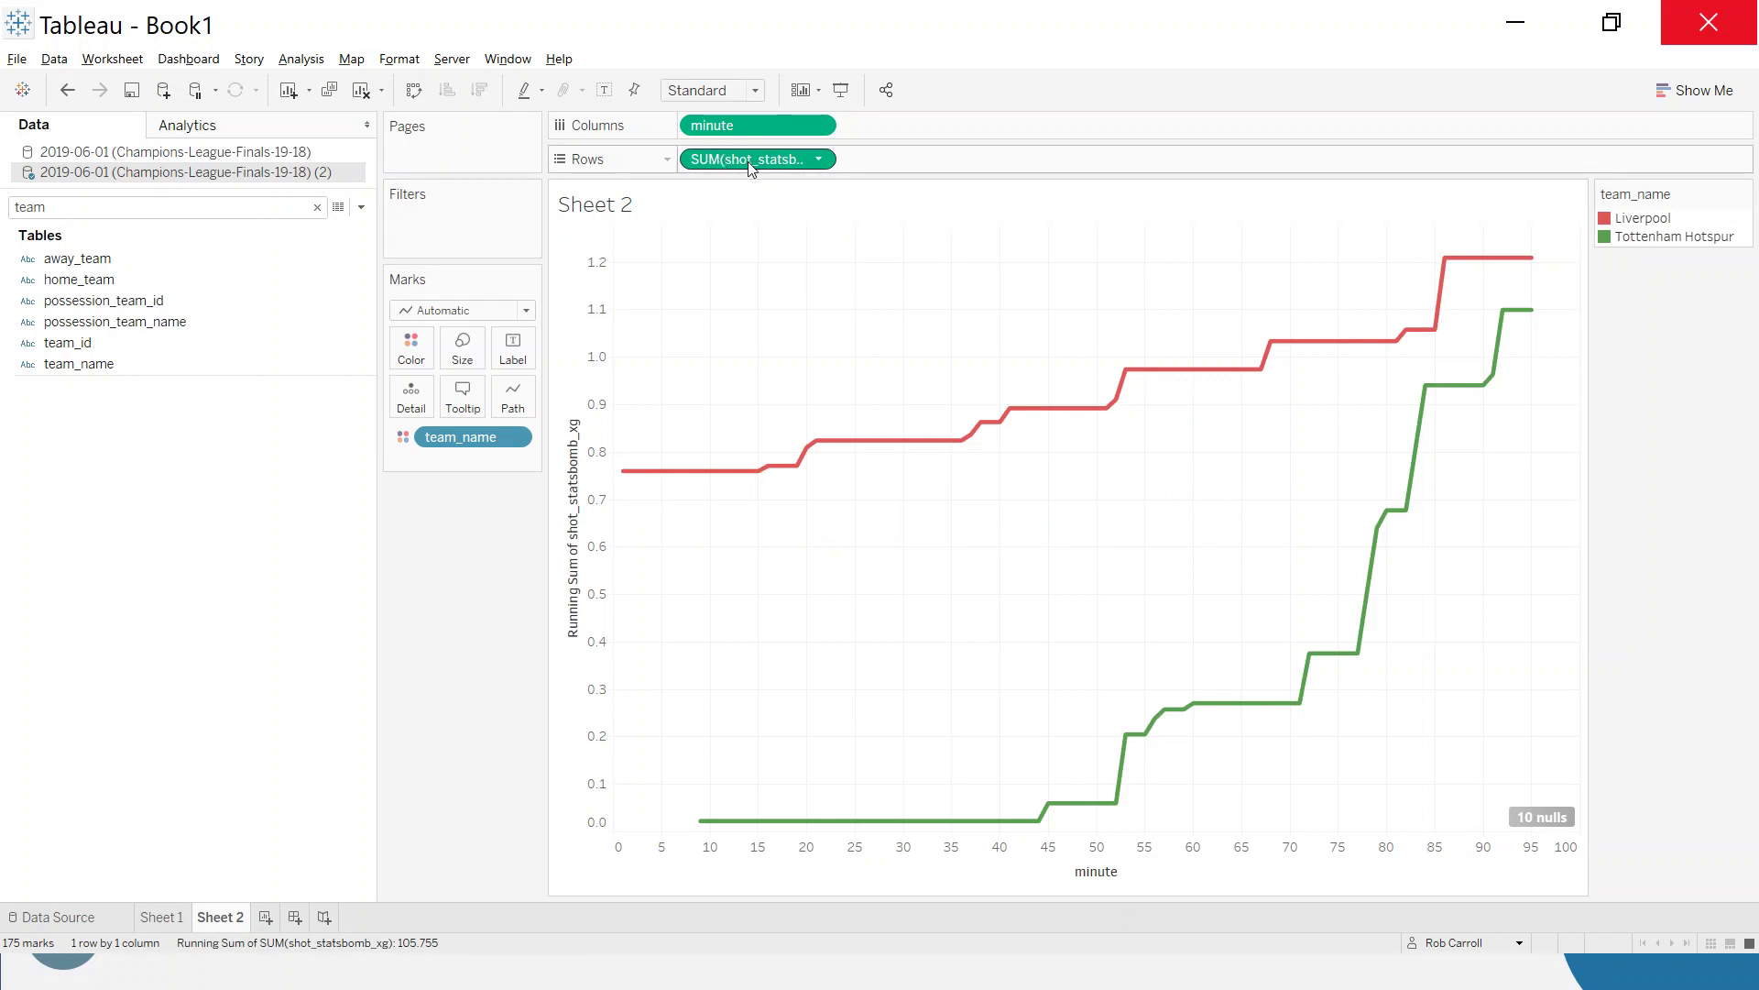
Duplicate the running total of shot_statsbomb_xg on Rows and set the first copy's mark type to Line
drag(749, 165, 896, 160)
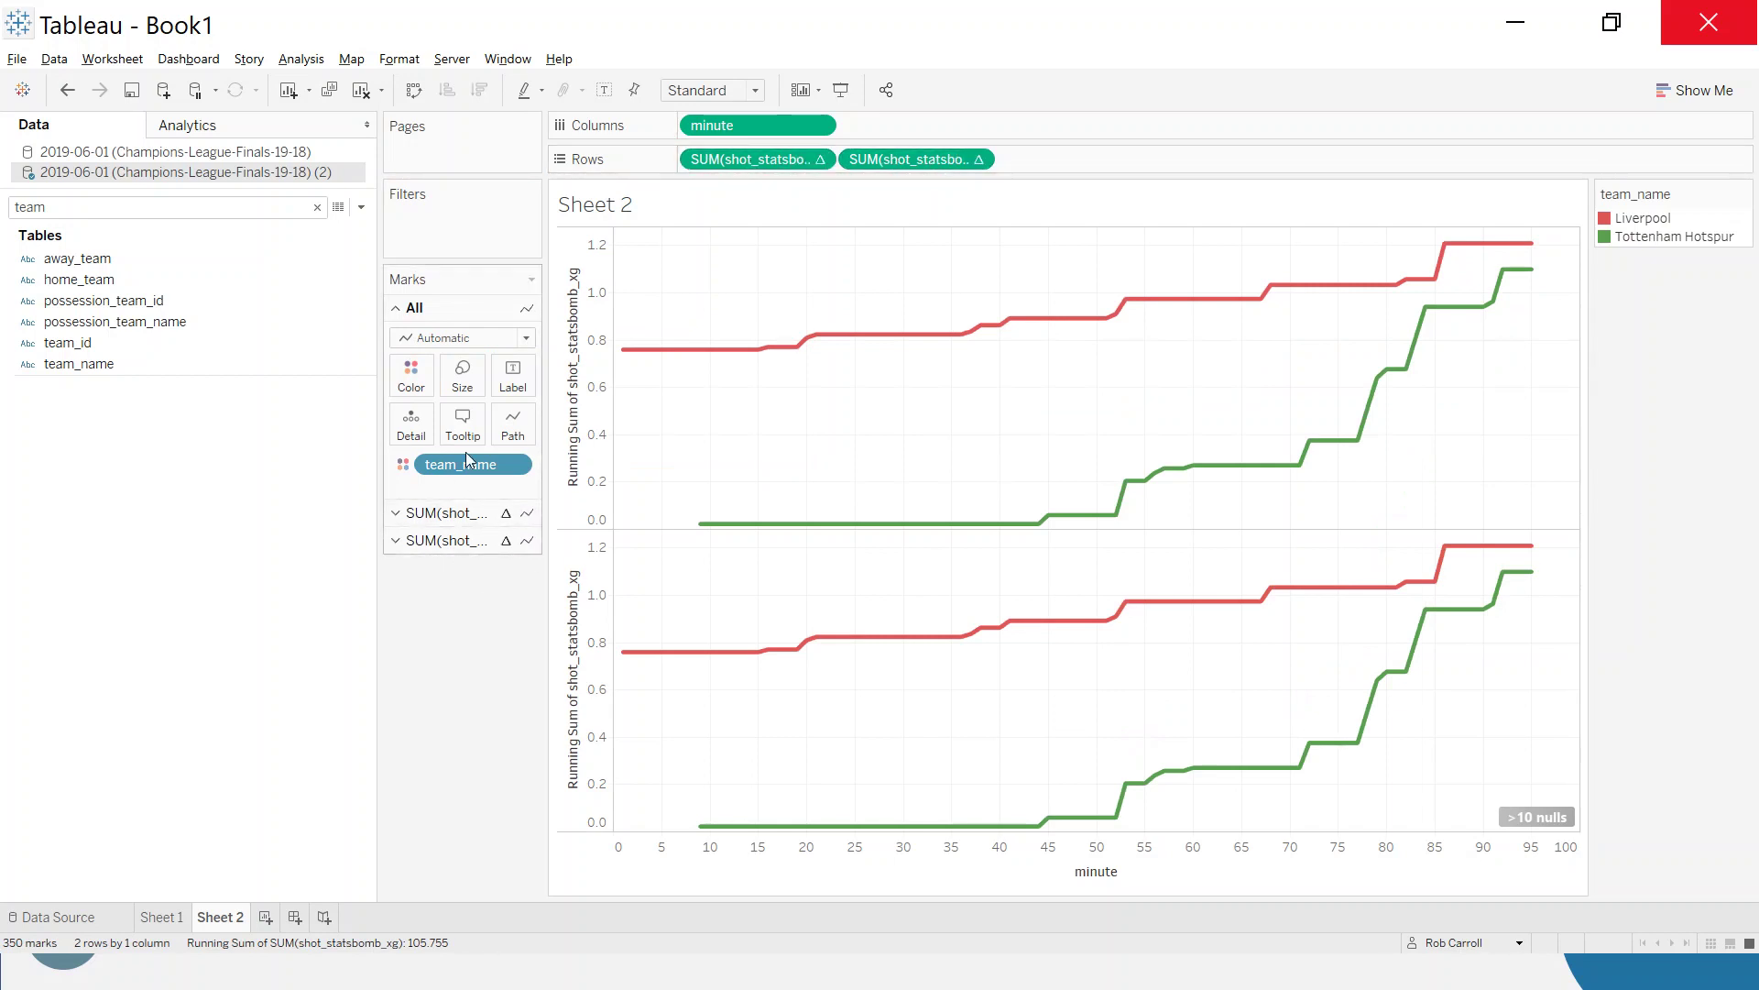
click(449, 513)
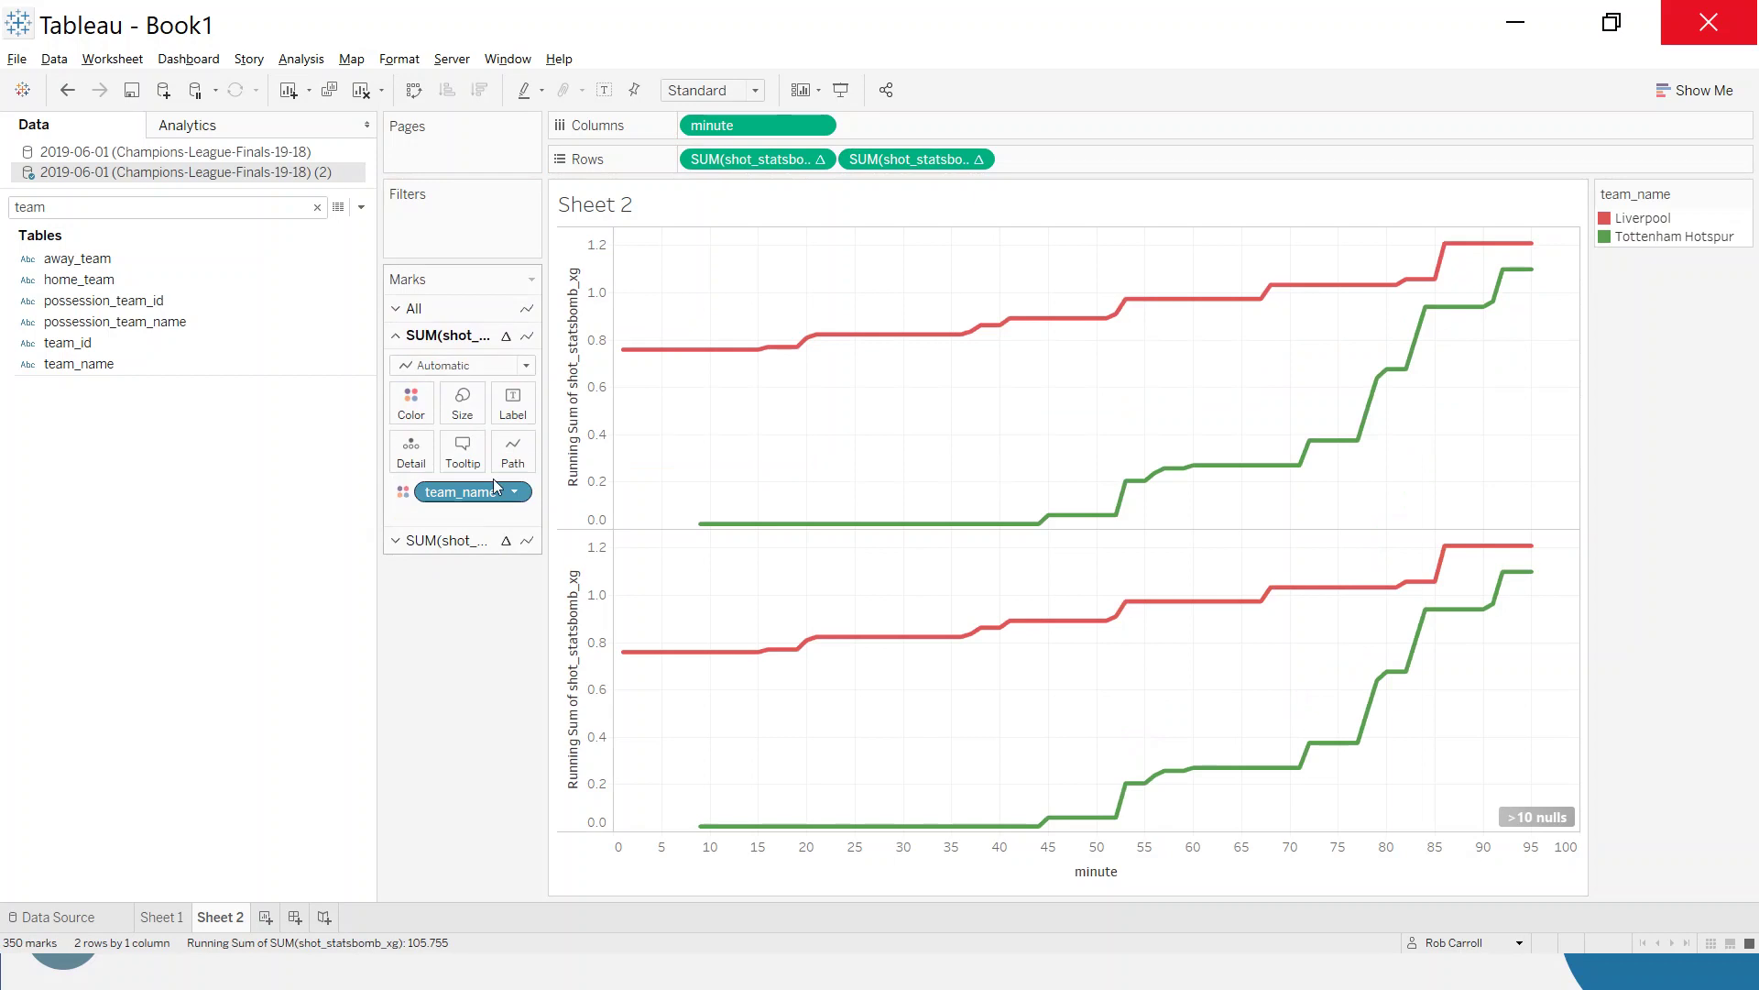
click(452, 550)
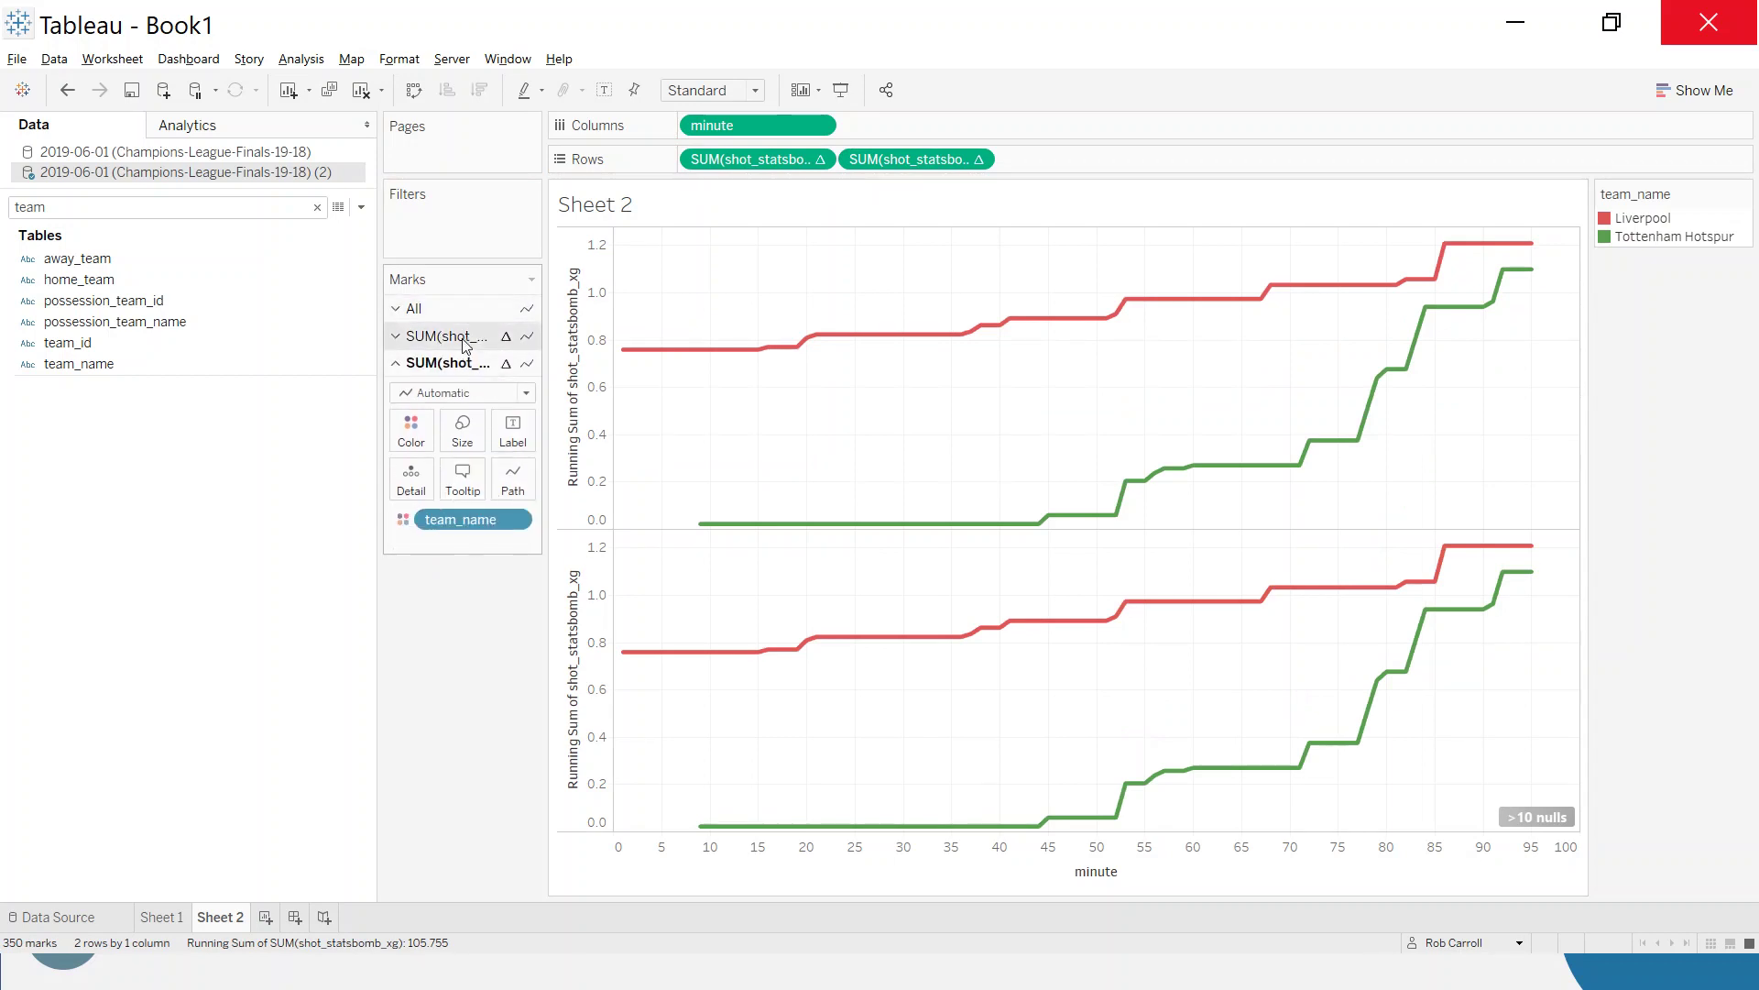
click(466, 341)
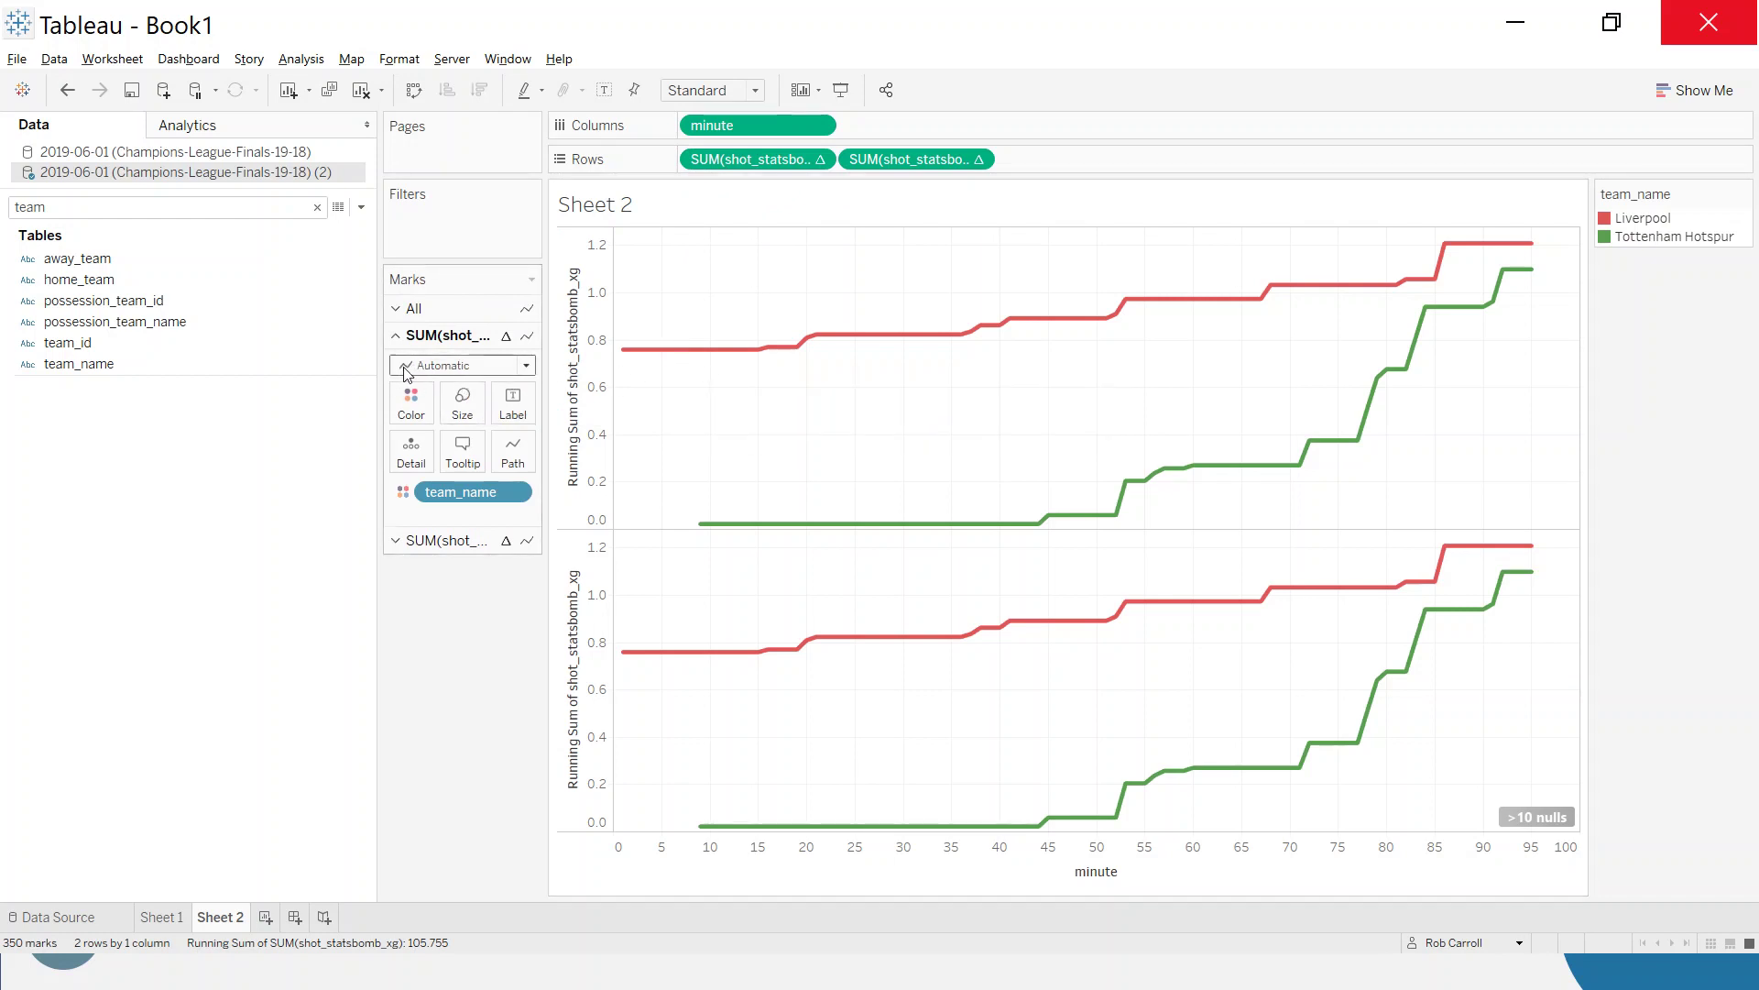
click(481, 366)
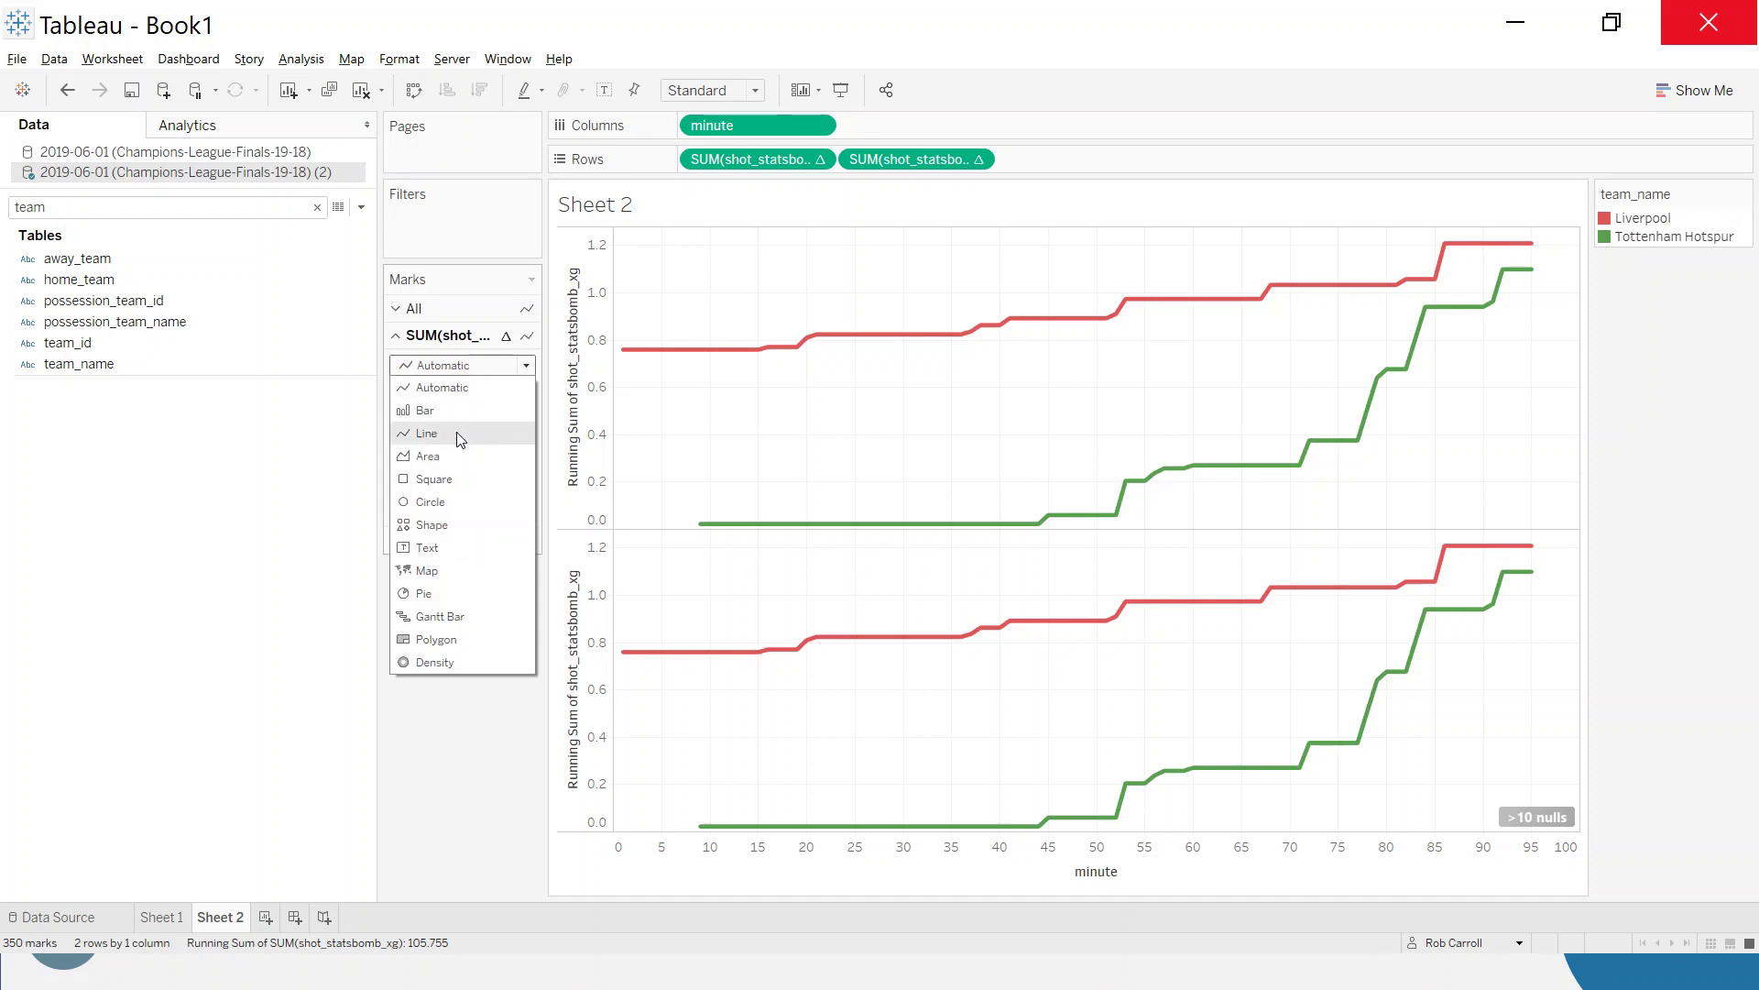
click(456, 435)
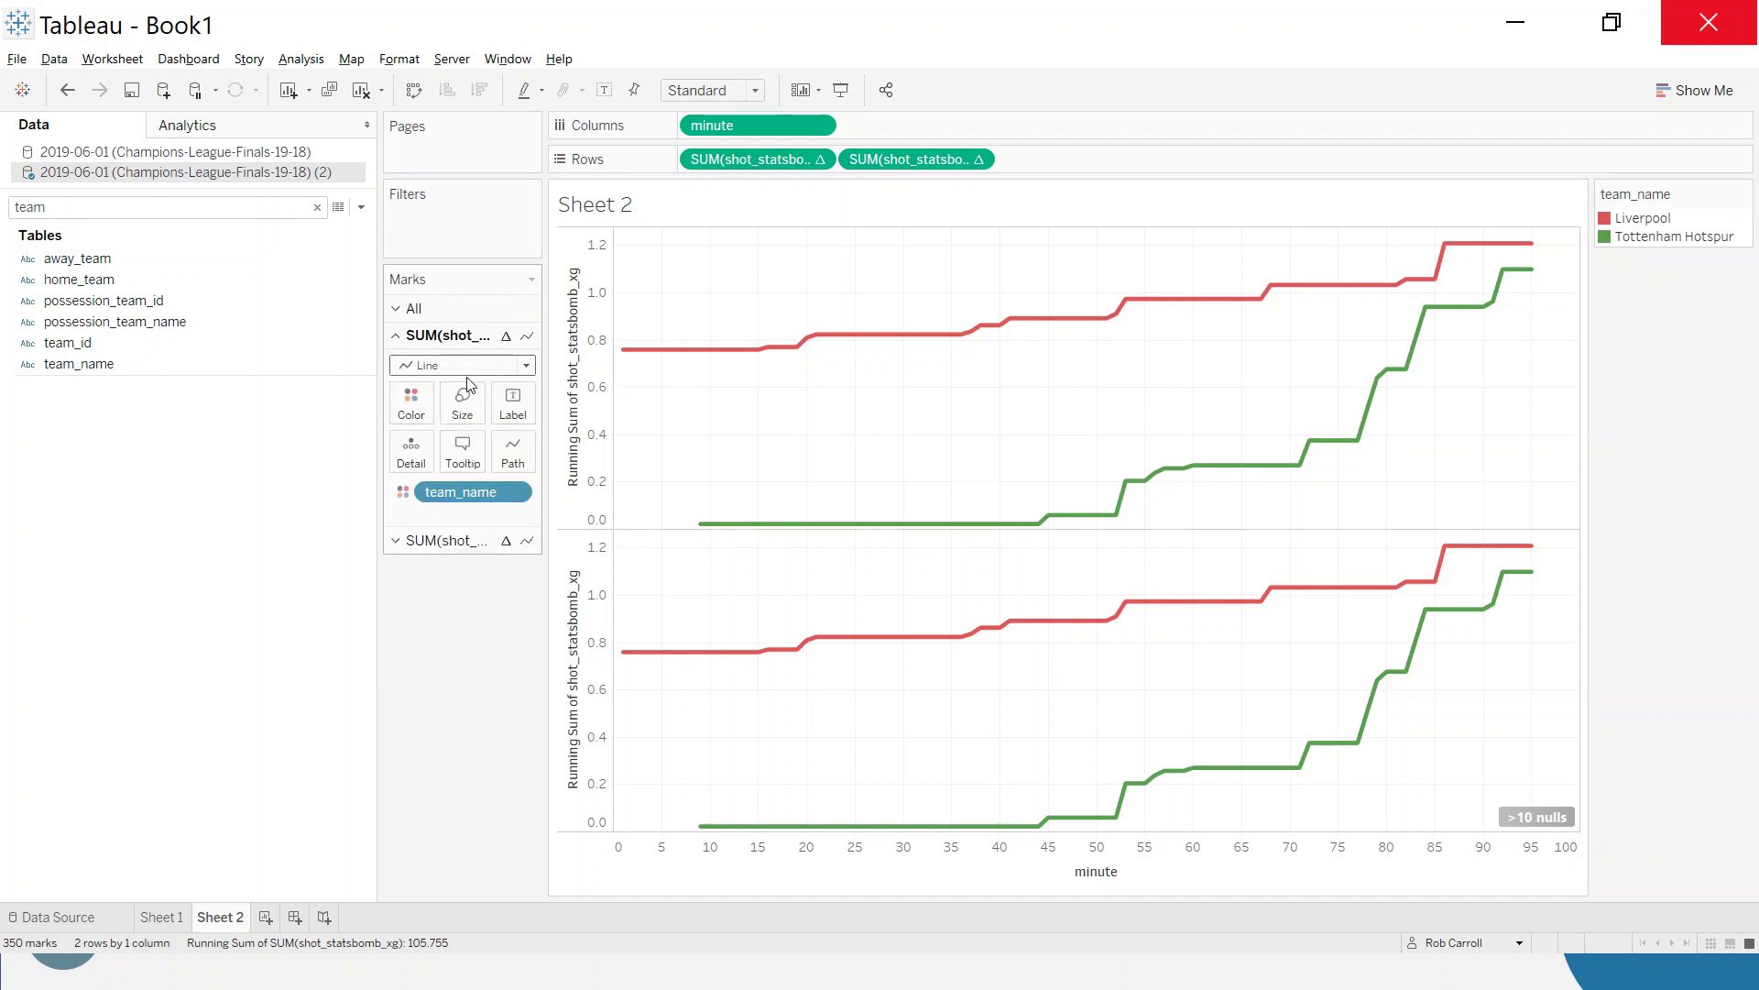
Set the mark type of the second running total to Circle
click(455, 544)
click(469, 394)
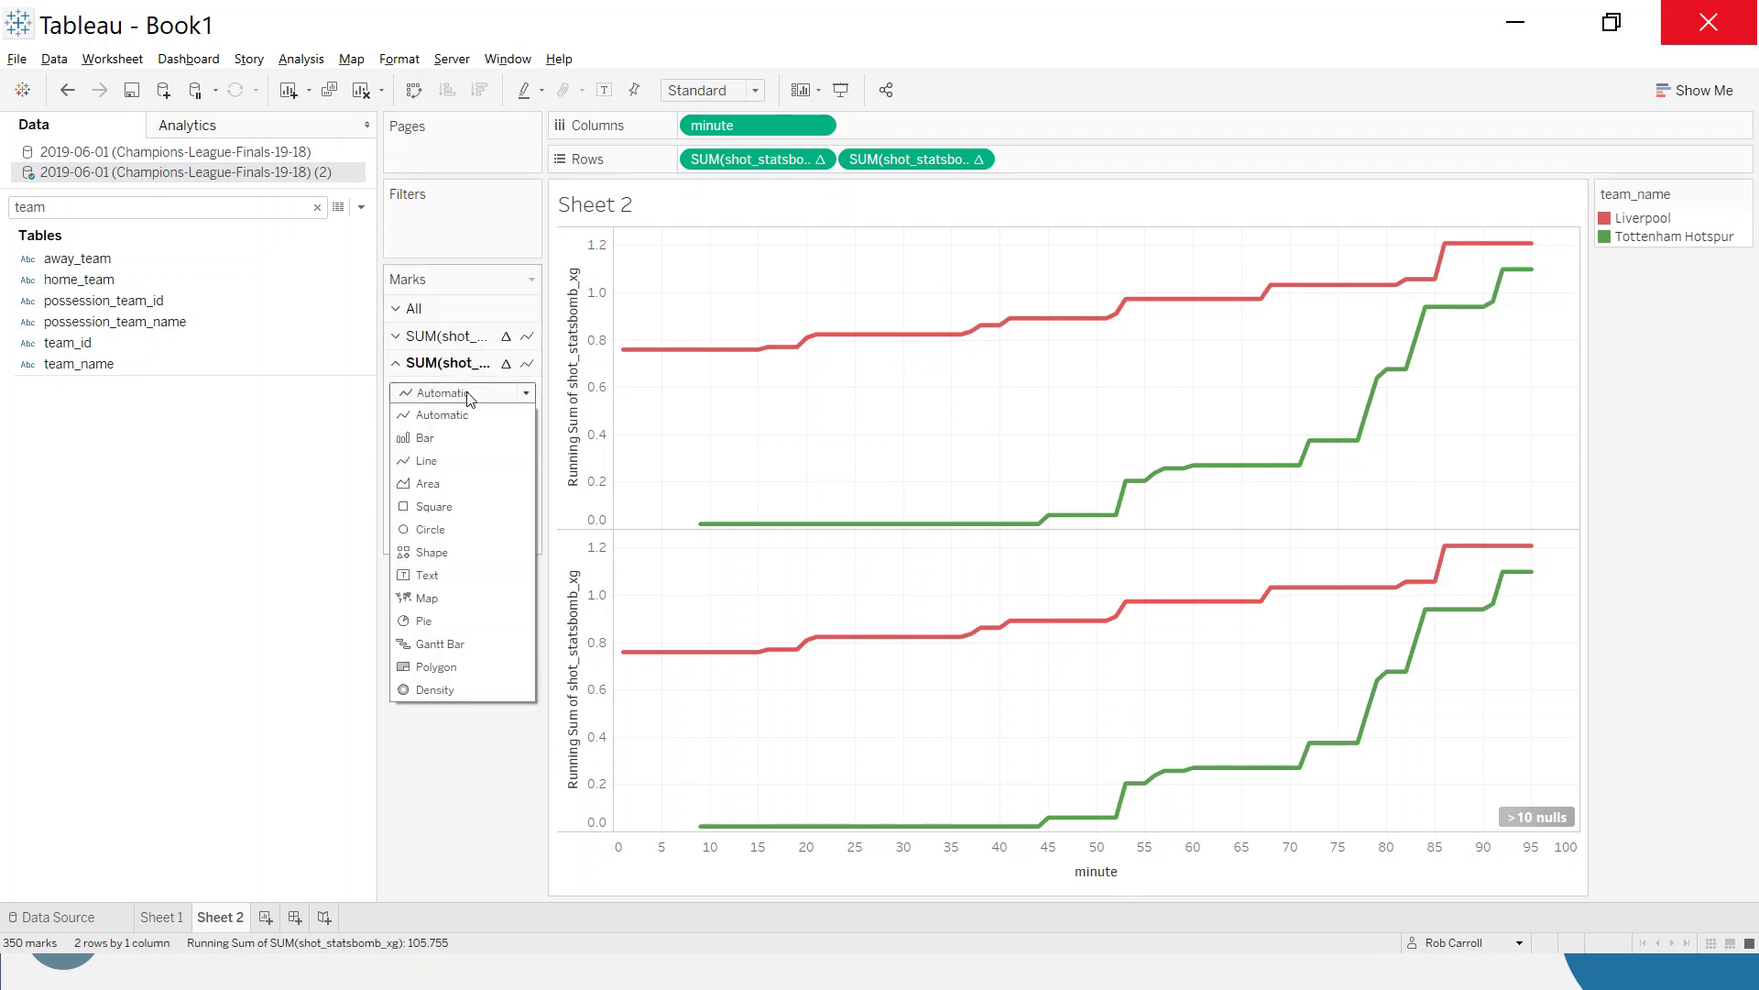
click(449, 529)
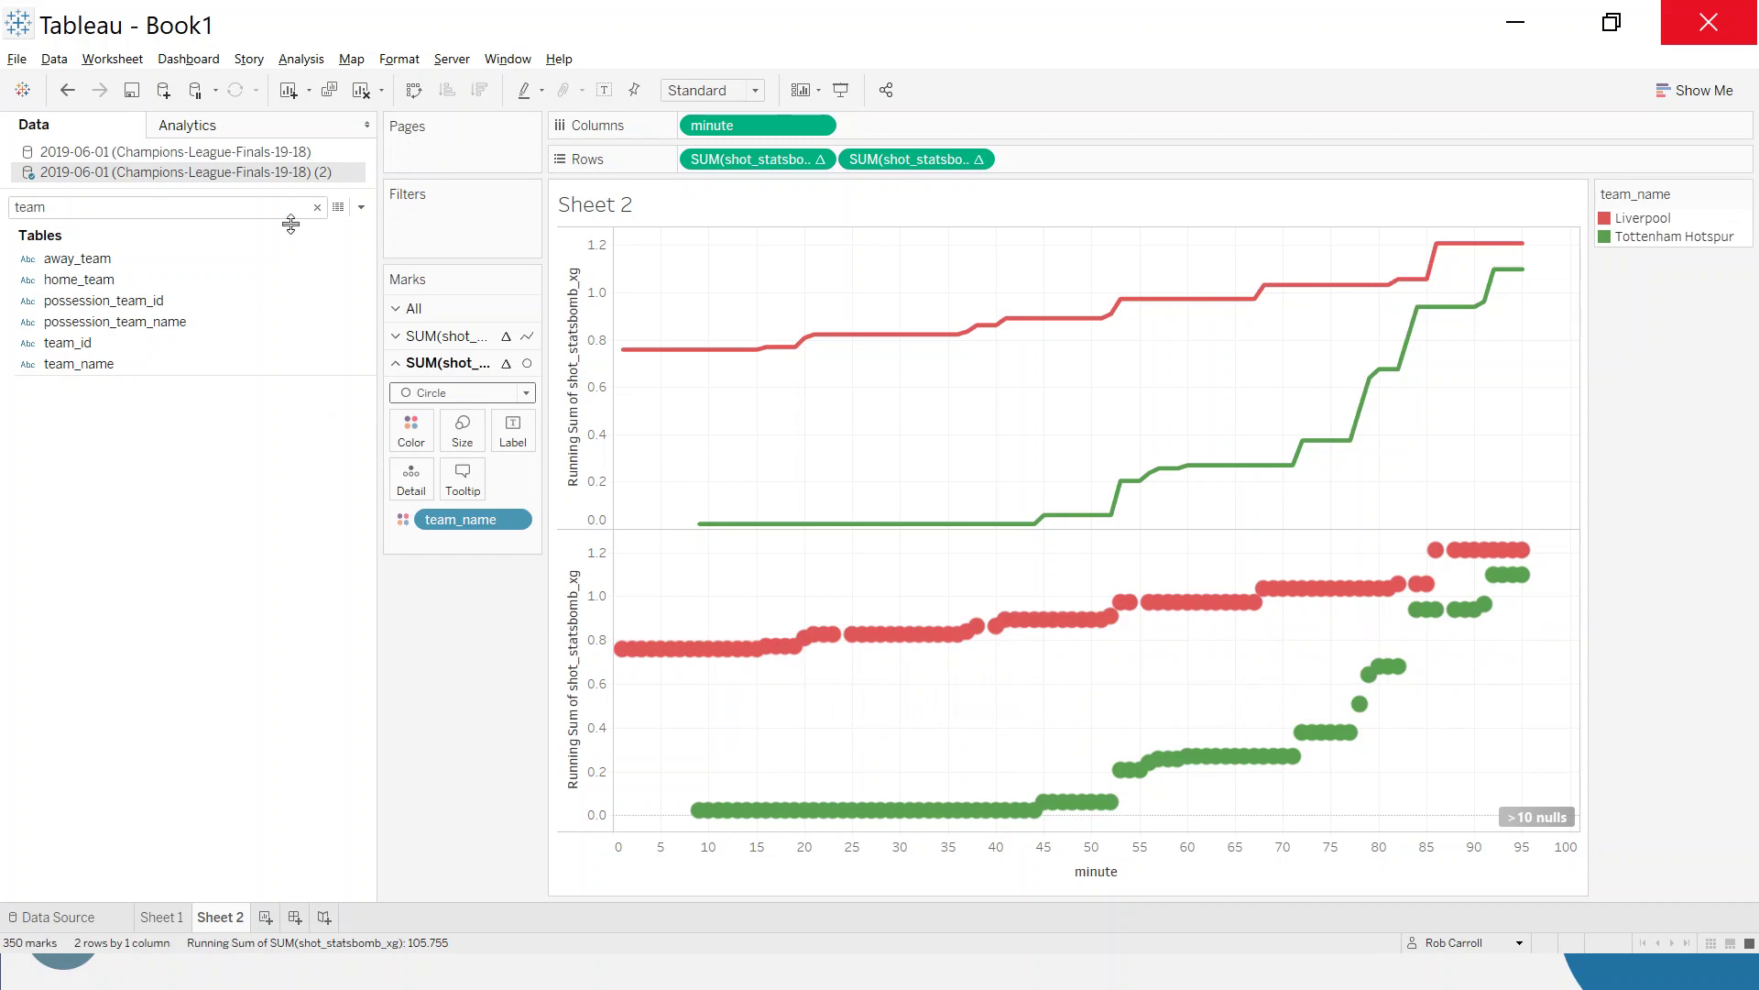
Try filtering the sheet to the Goal value of shot_outcome_name and remove the filter again
click(317, 207)
mouse_move(622, 653)
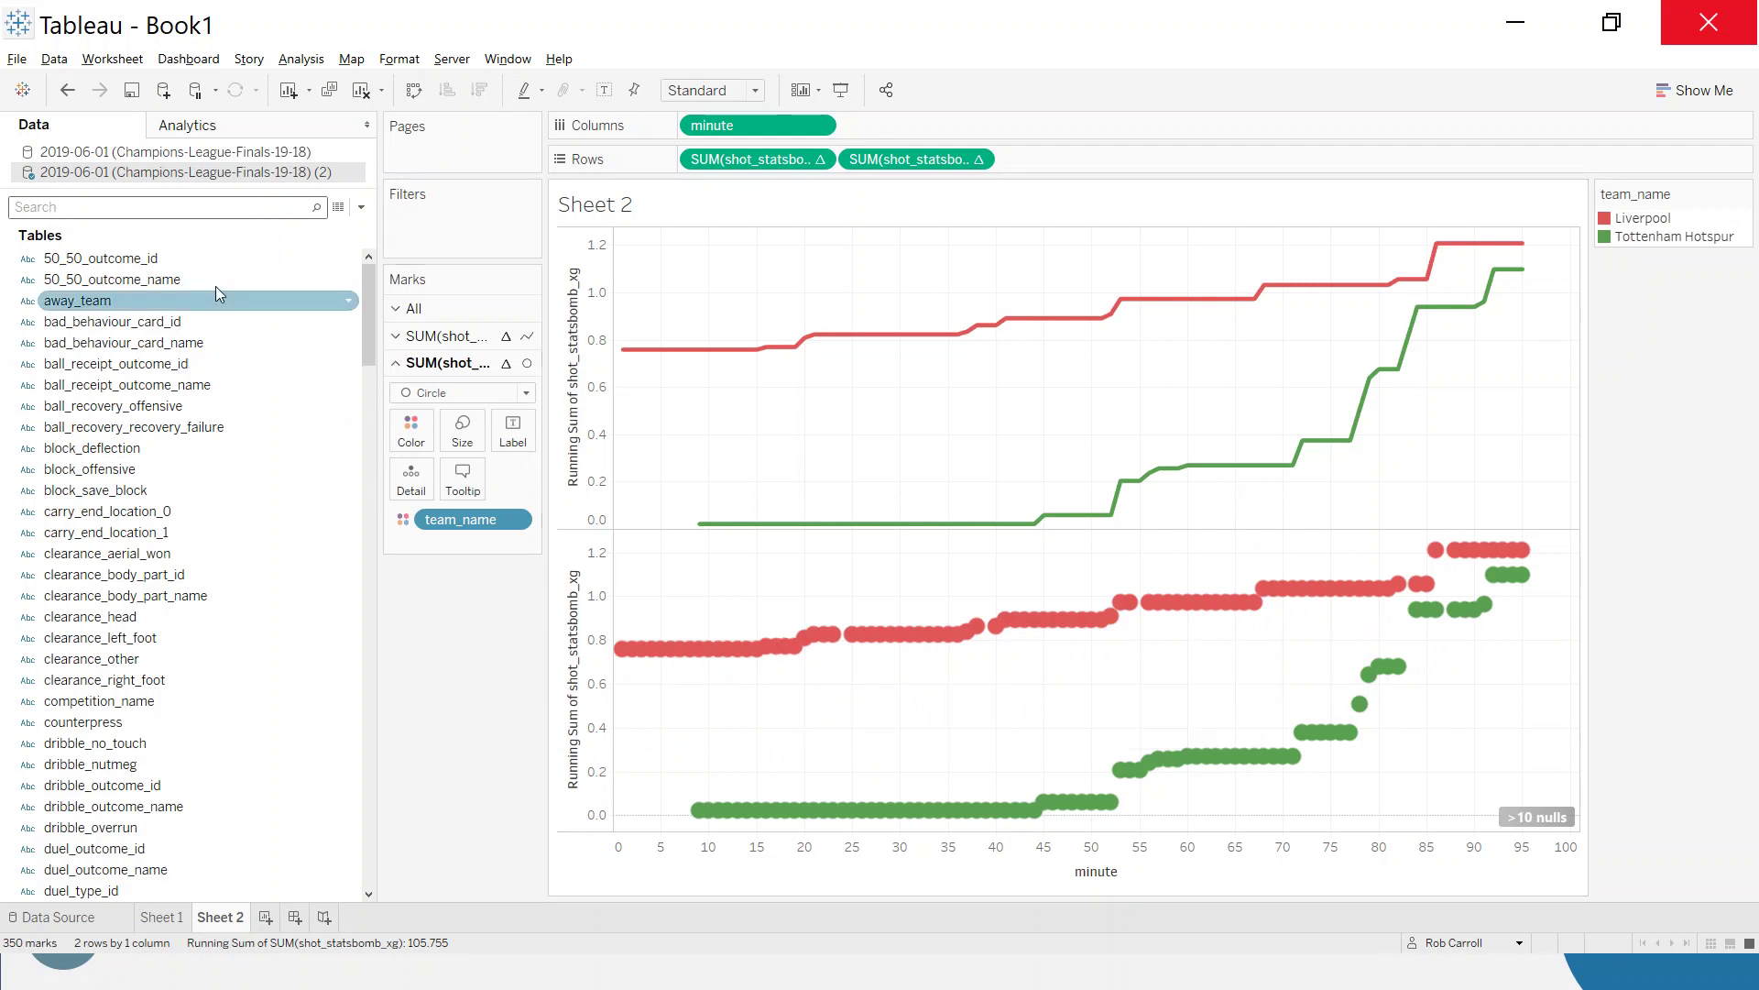
text(shot_)
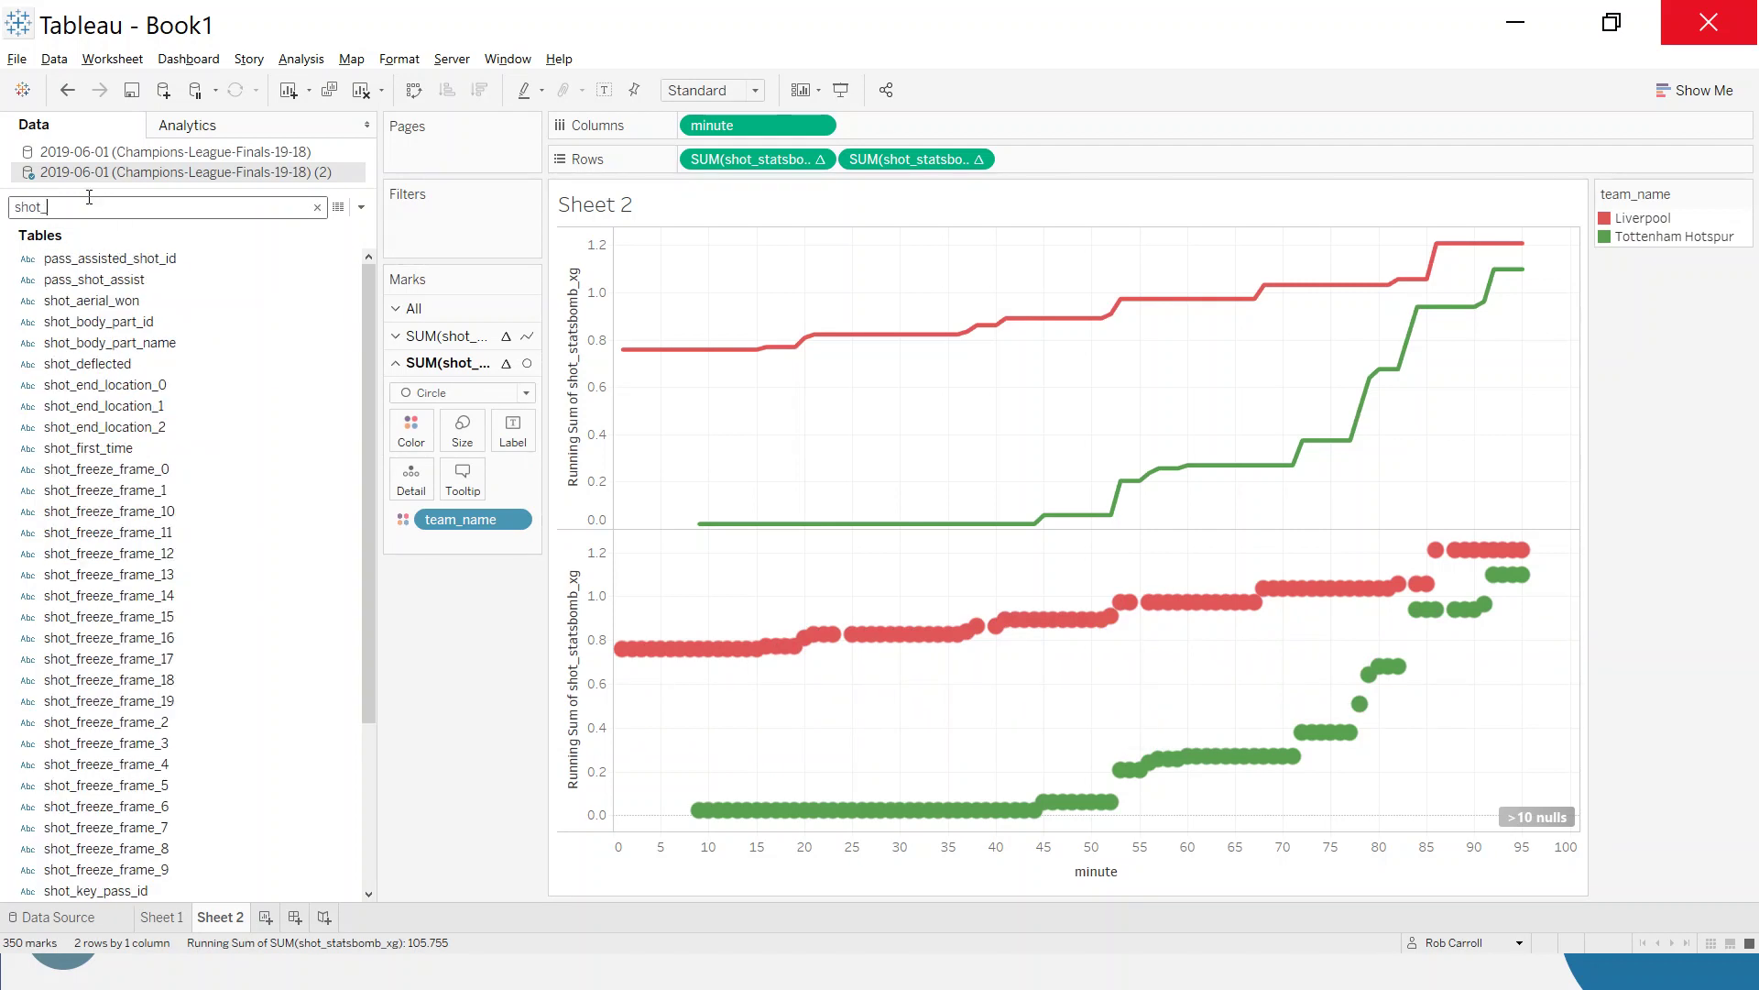
text(out)
drag(119, 280, 451, 240)
click(706, 375)
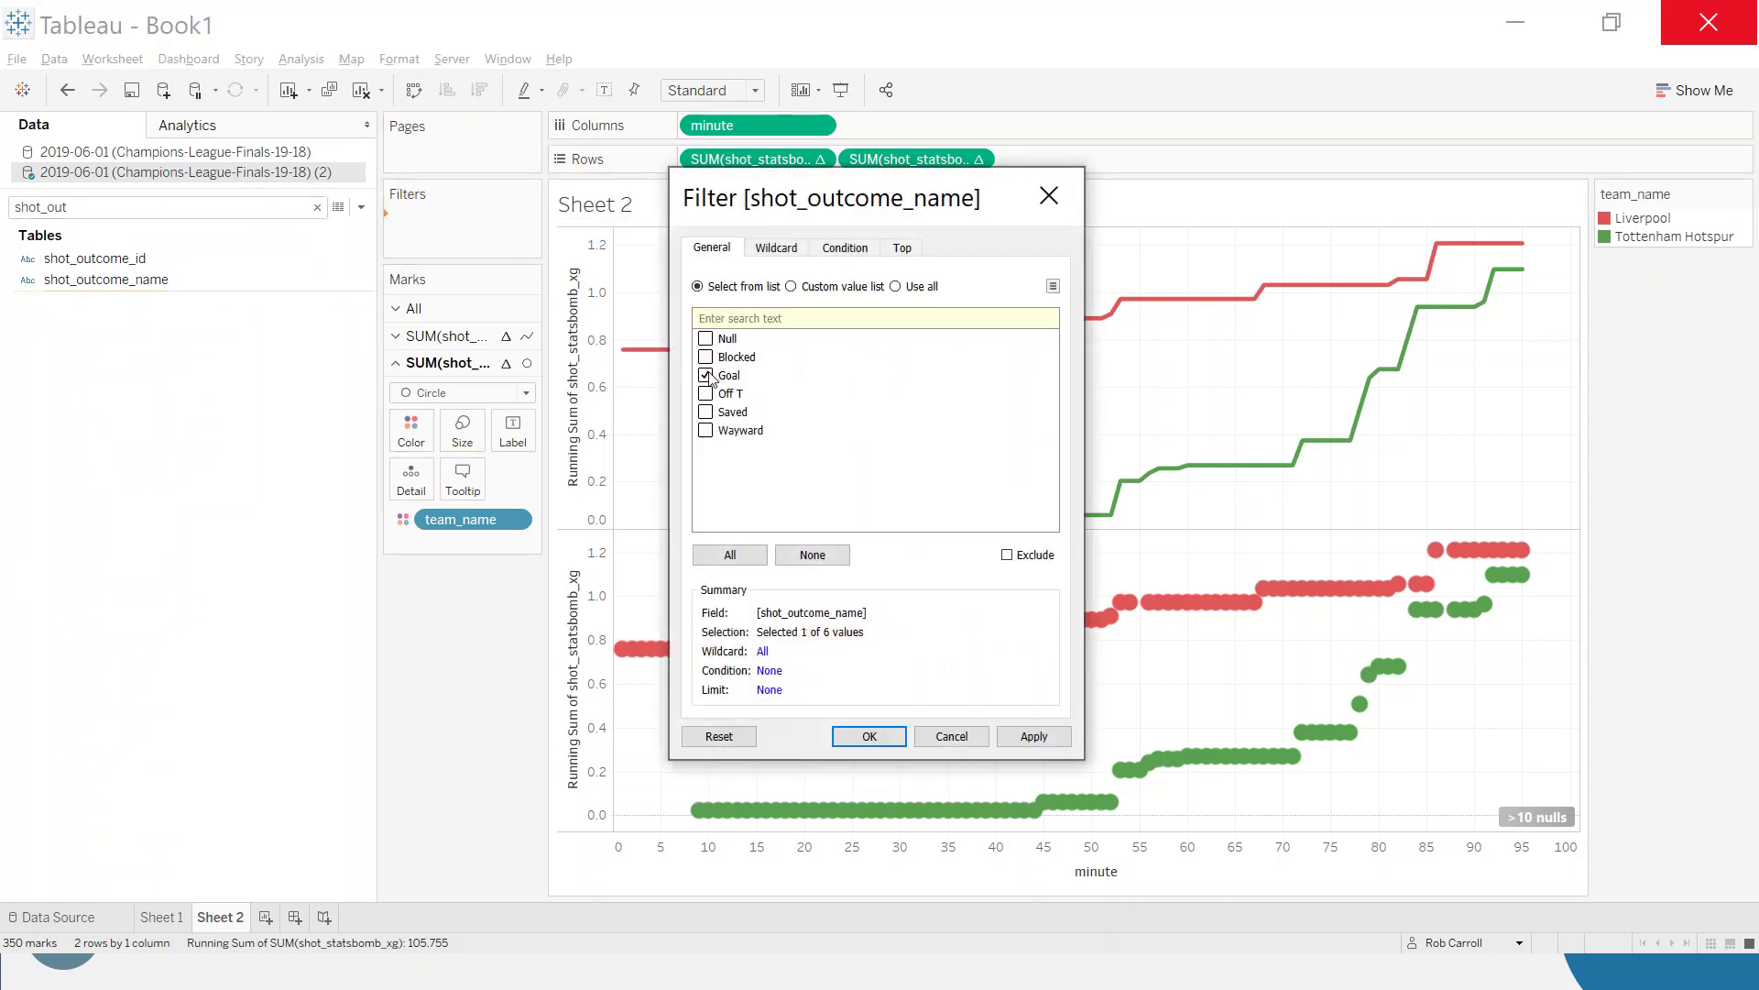
click(870, 735)
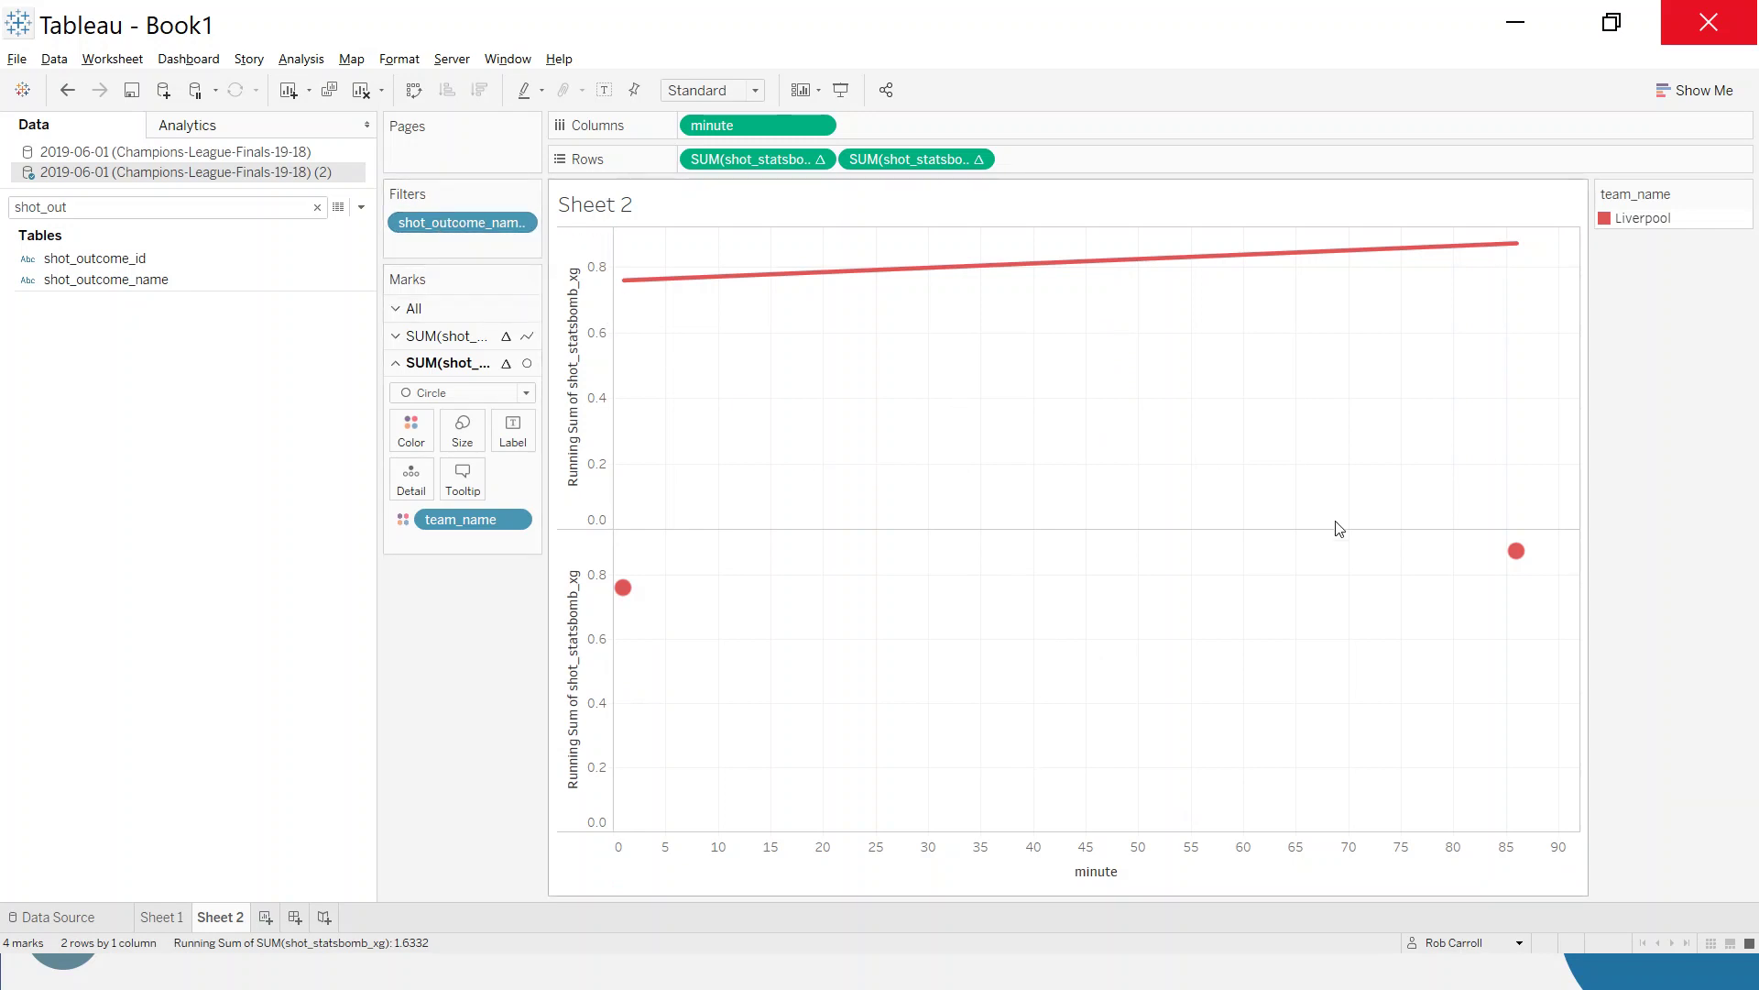
drag(463, 223, 421, 678)
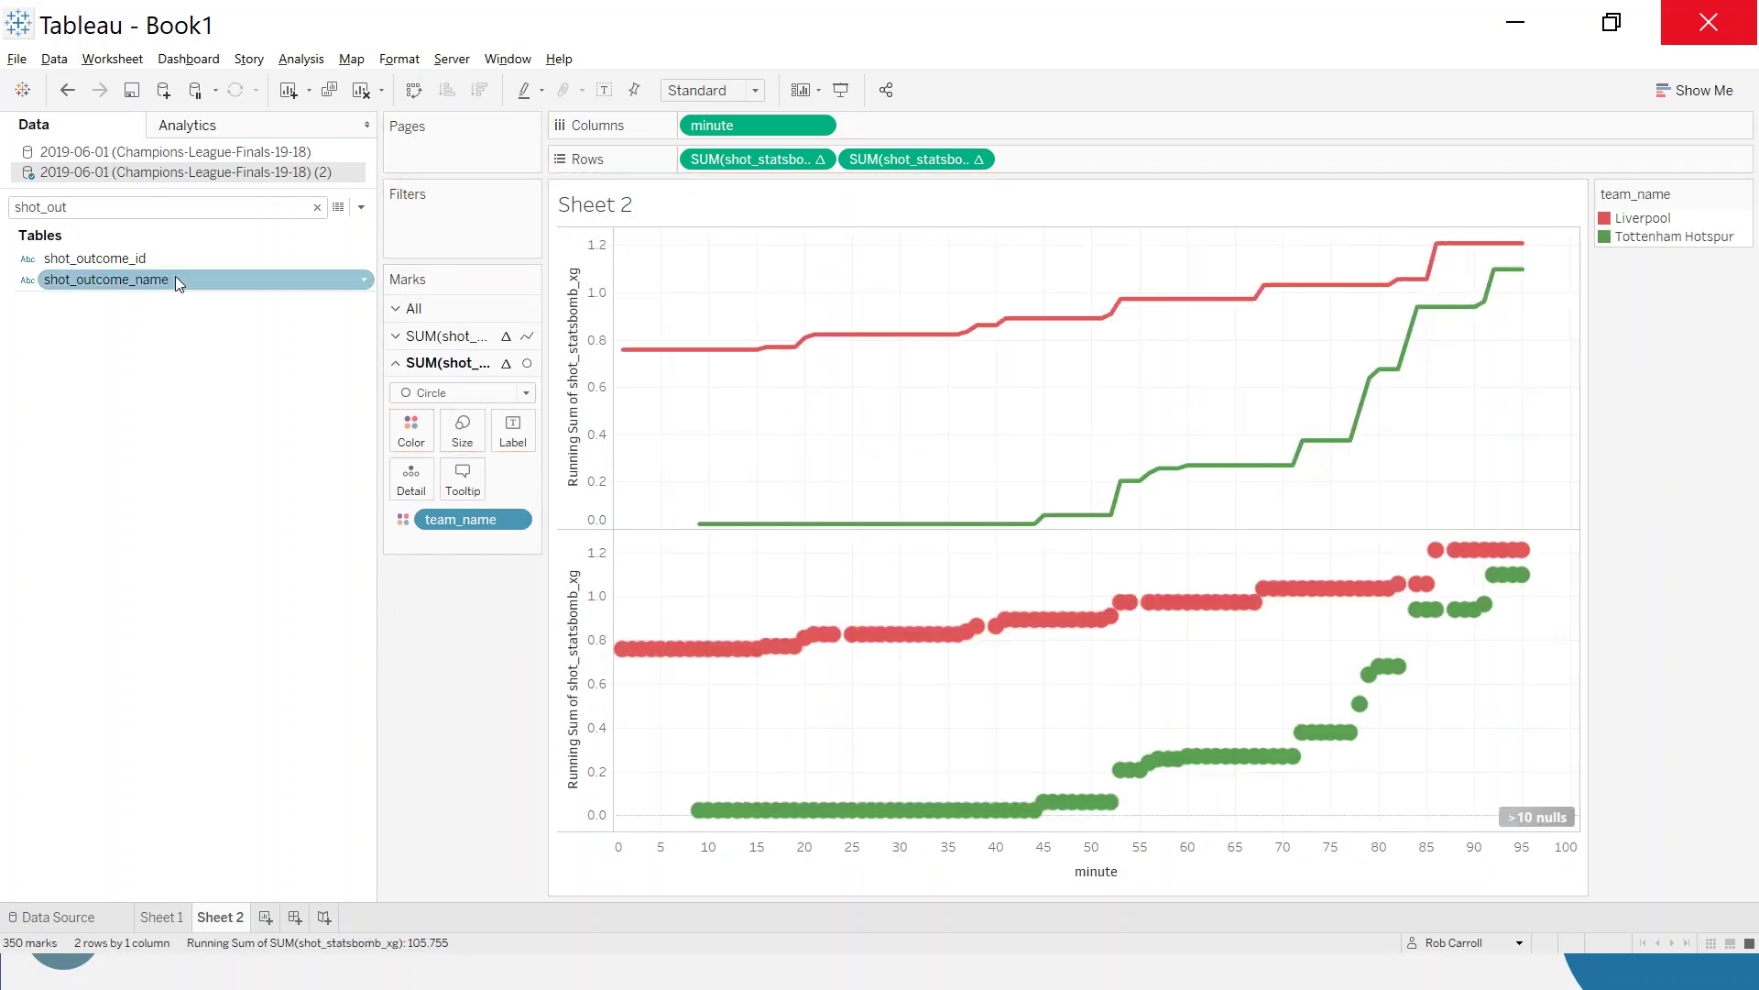
Create a new calculated field and name it Goal
click(131, 211)
click(361, 207)
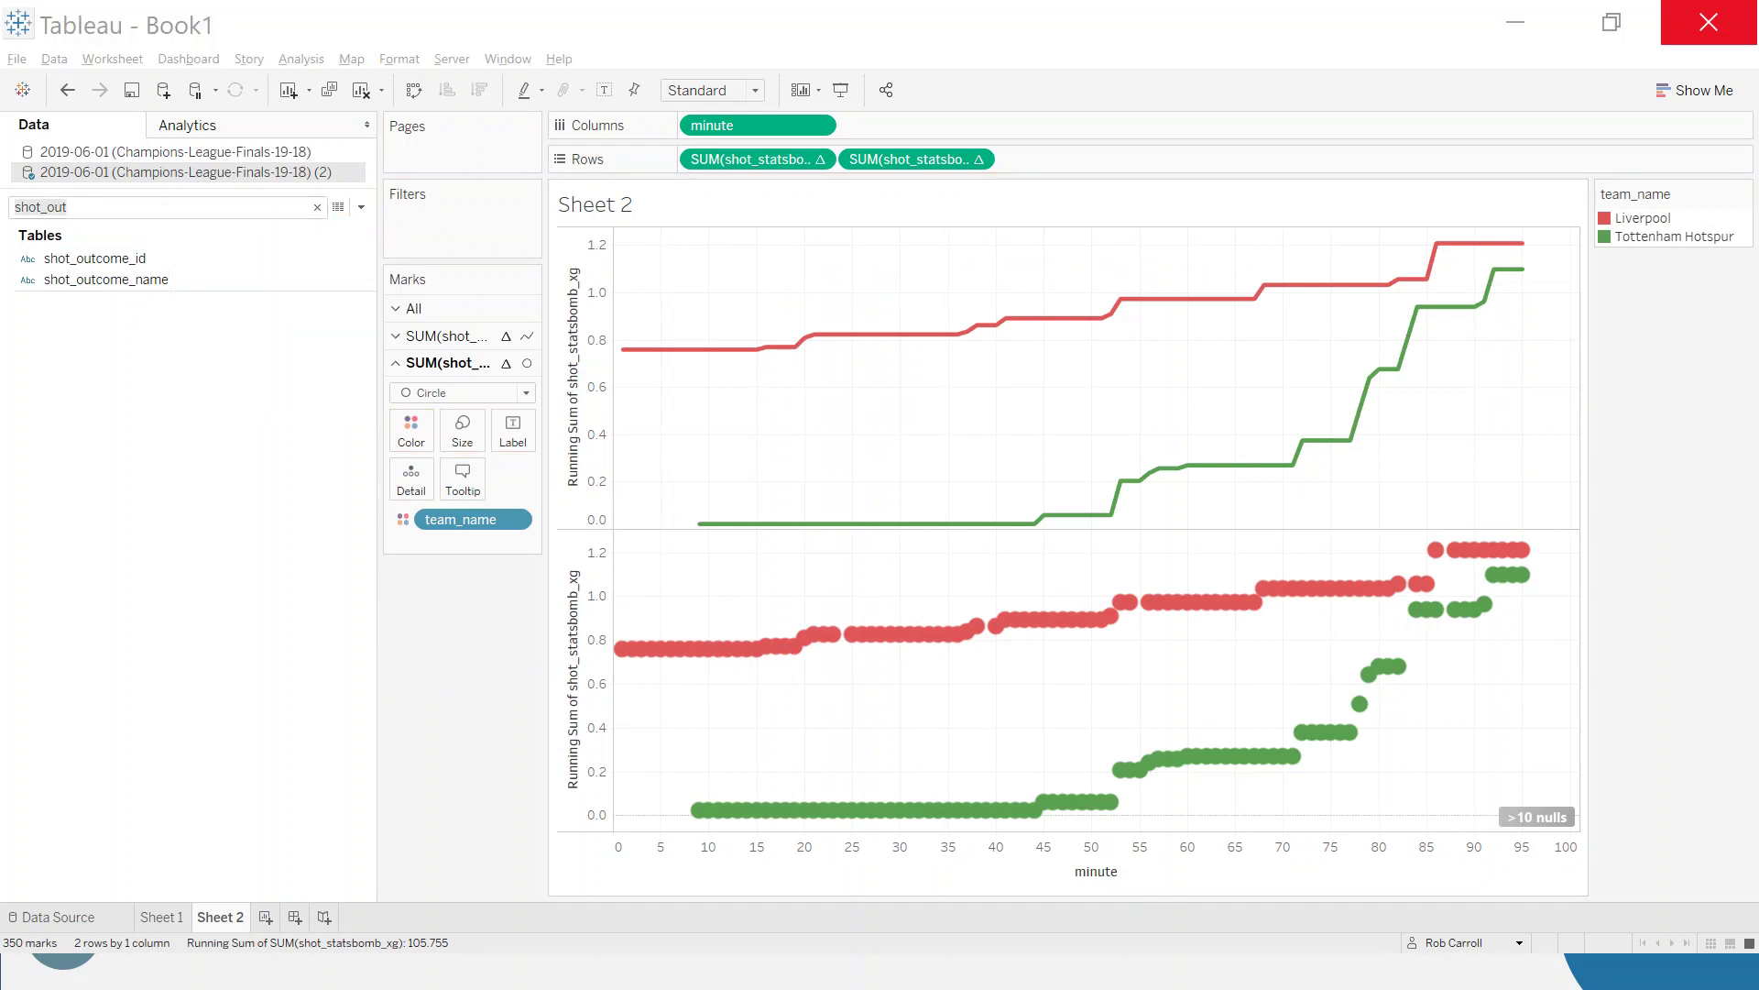
drag(1225, 506, 1212, 370)
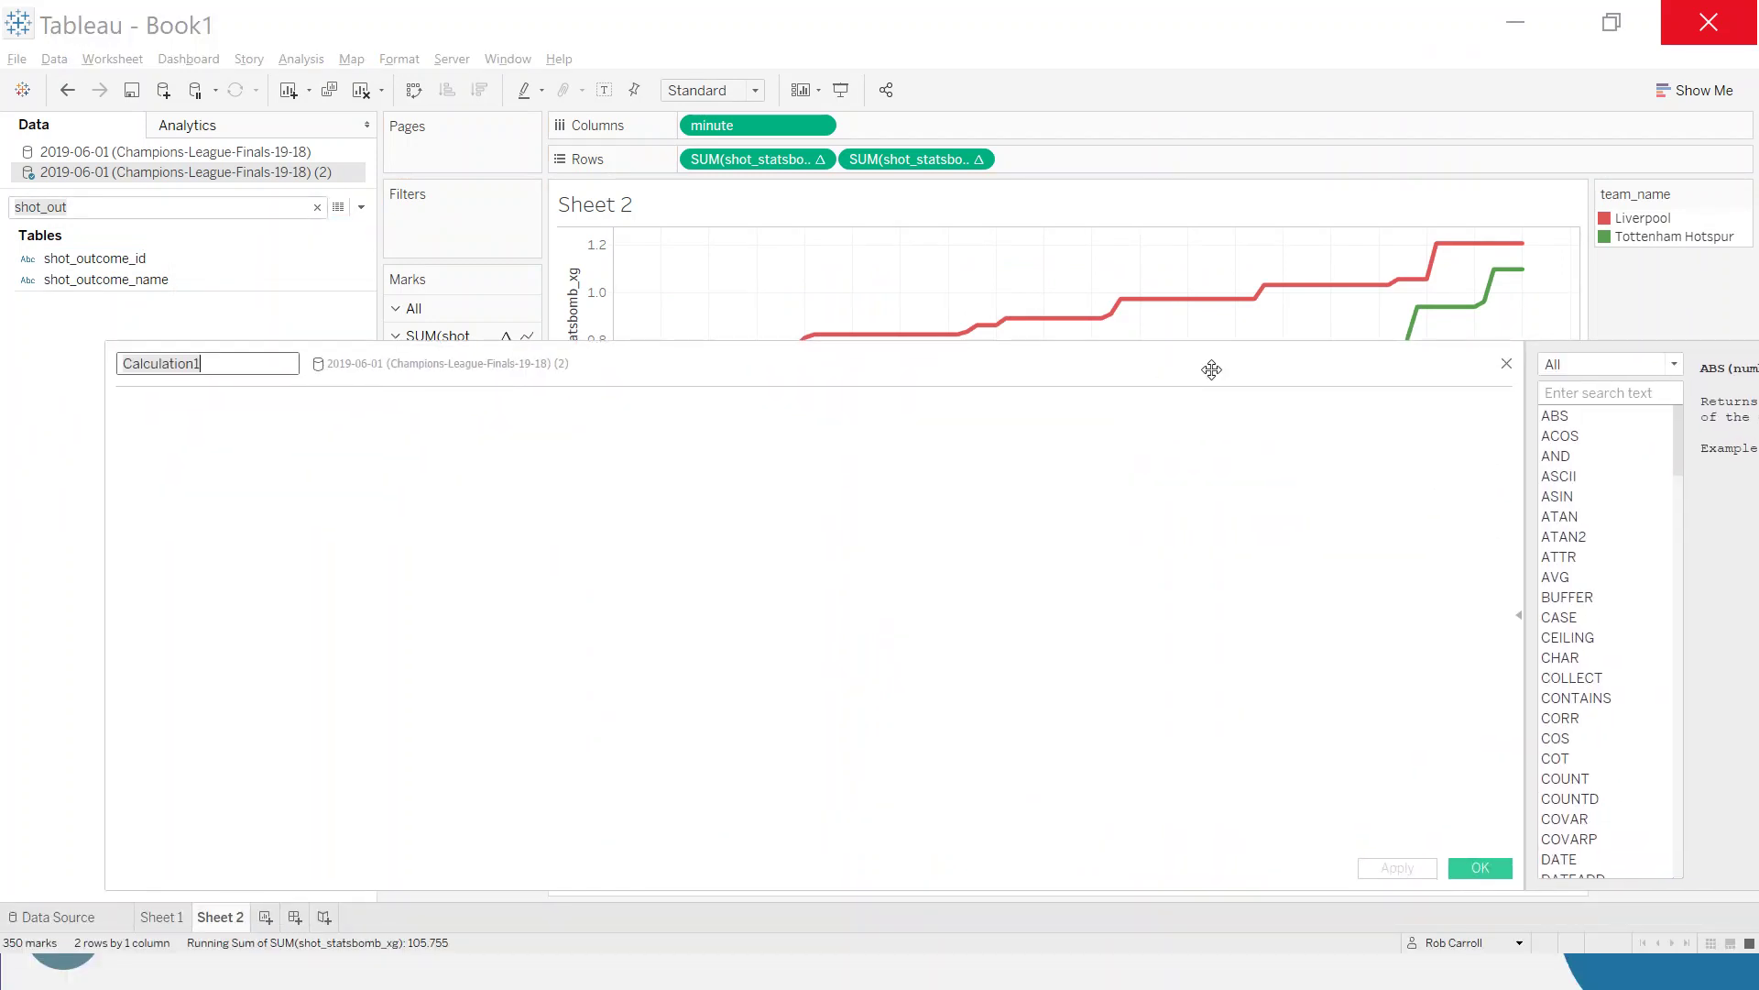
key(ctrl+a)
text(Goal)
Enter the formula IF [shot_outcome_name] = "Goal" THEN 1 END for the Goal field and accept the calculation
click(674, 411)
text(IF )
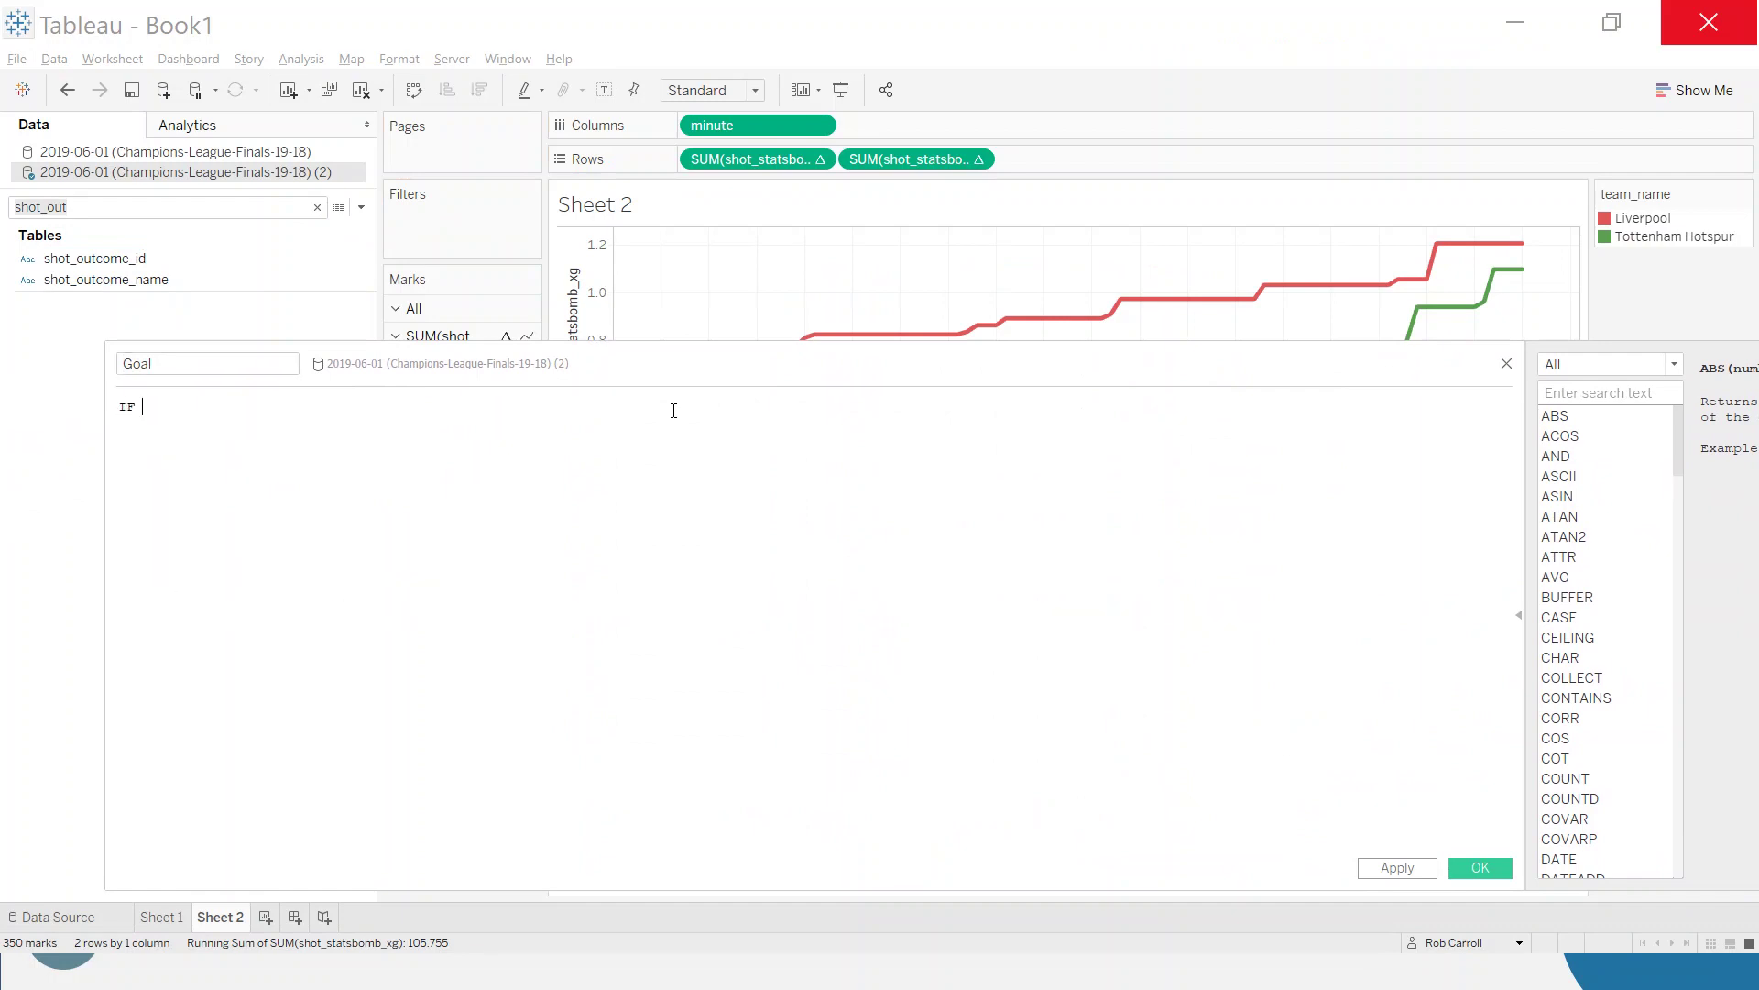
text(Shot_out)
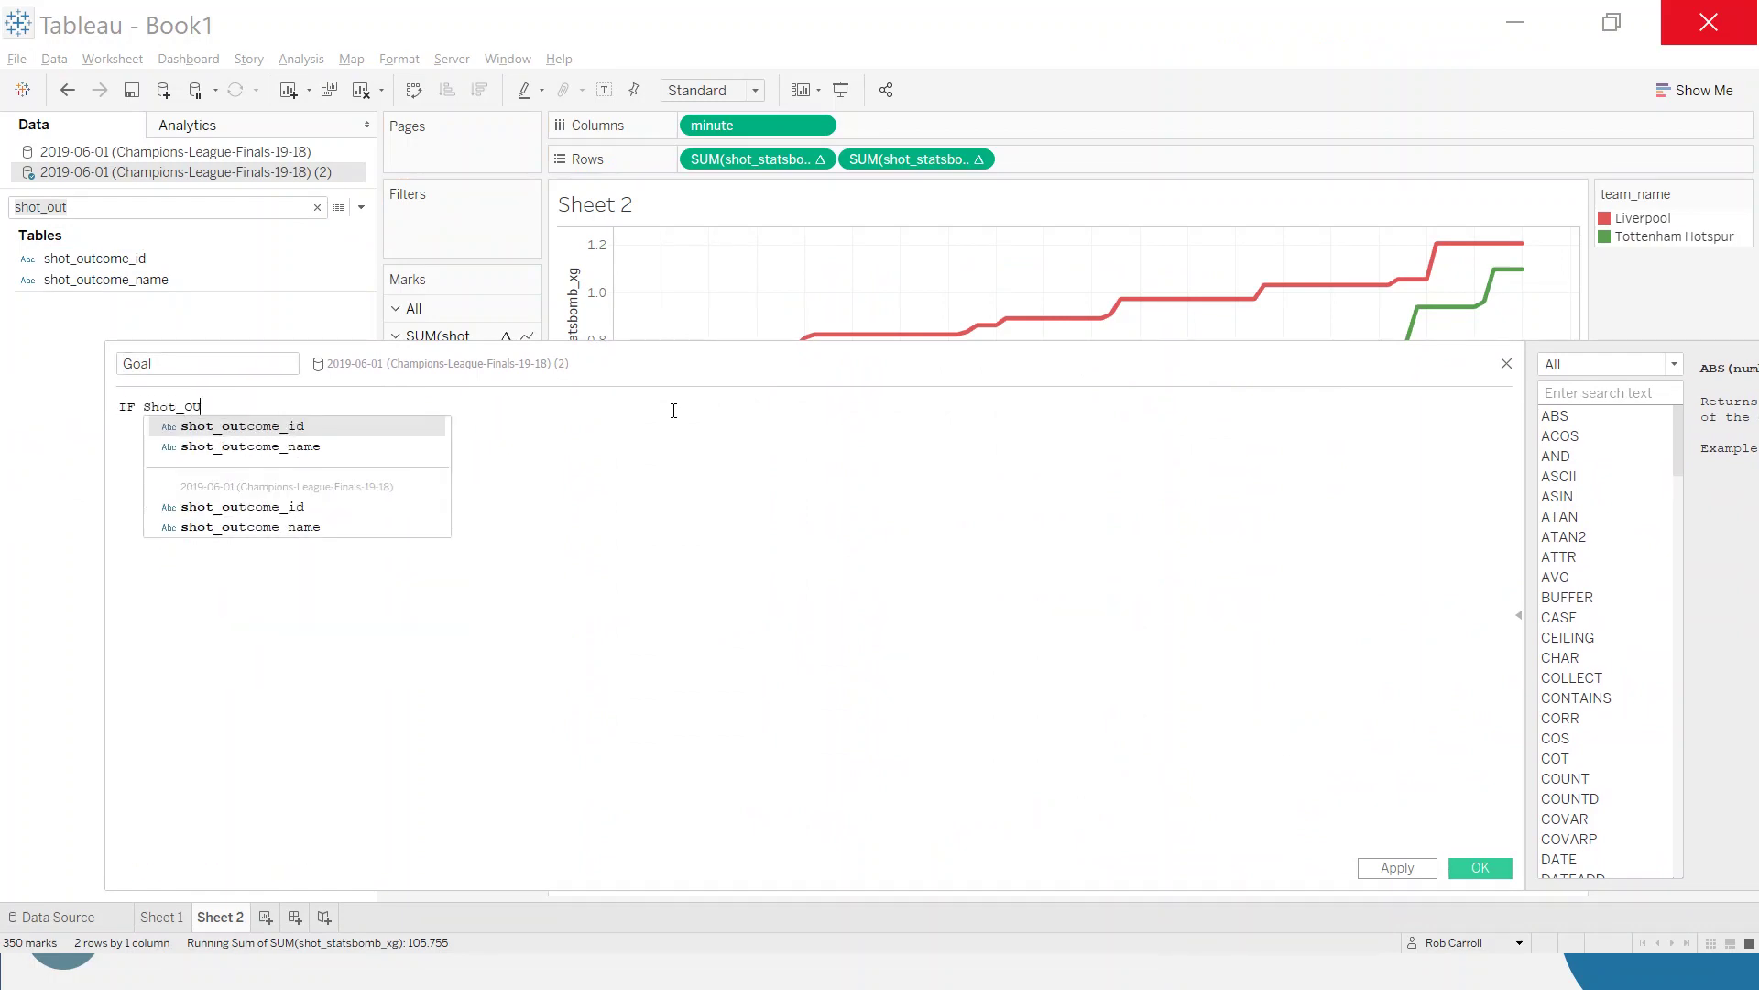
key(Down)
key(Return)
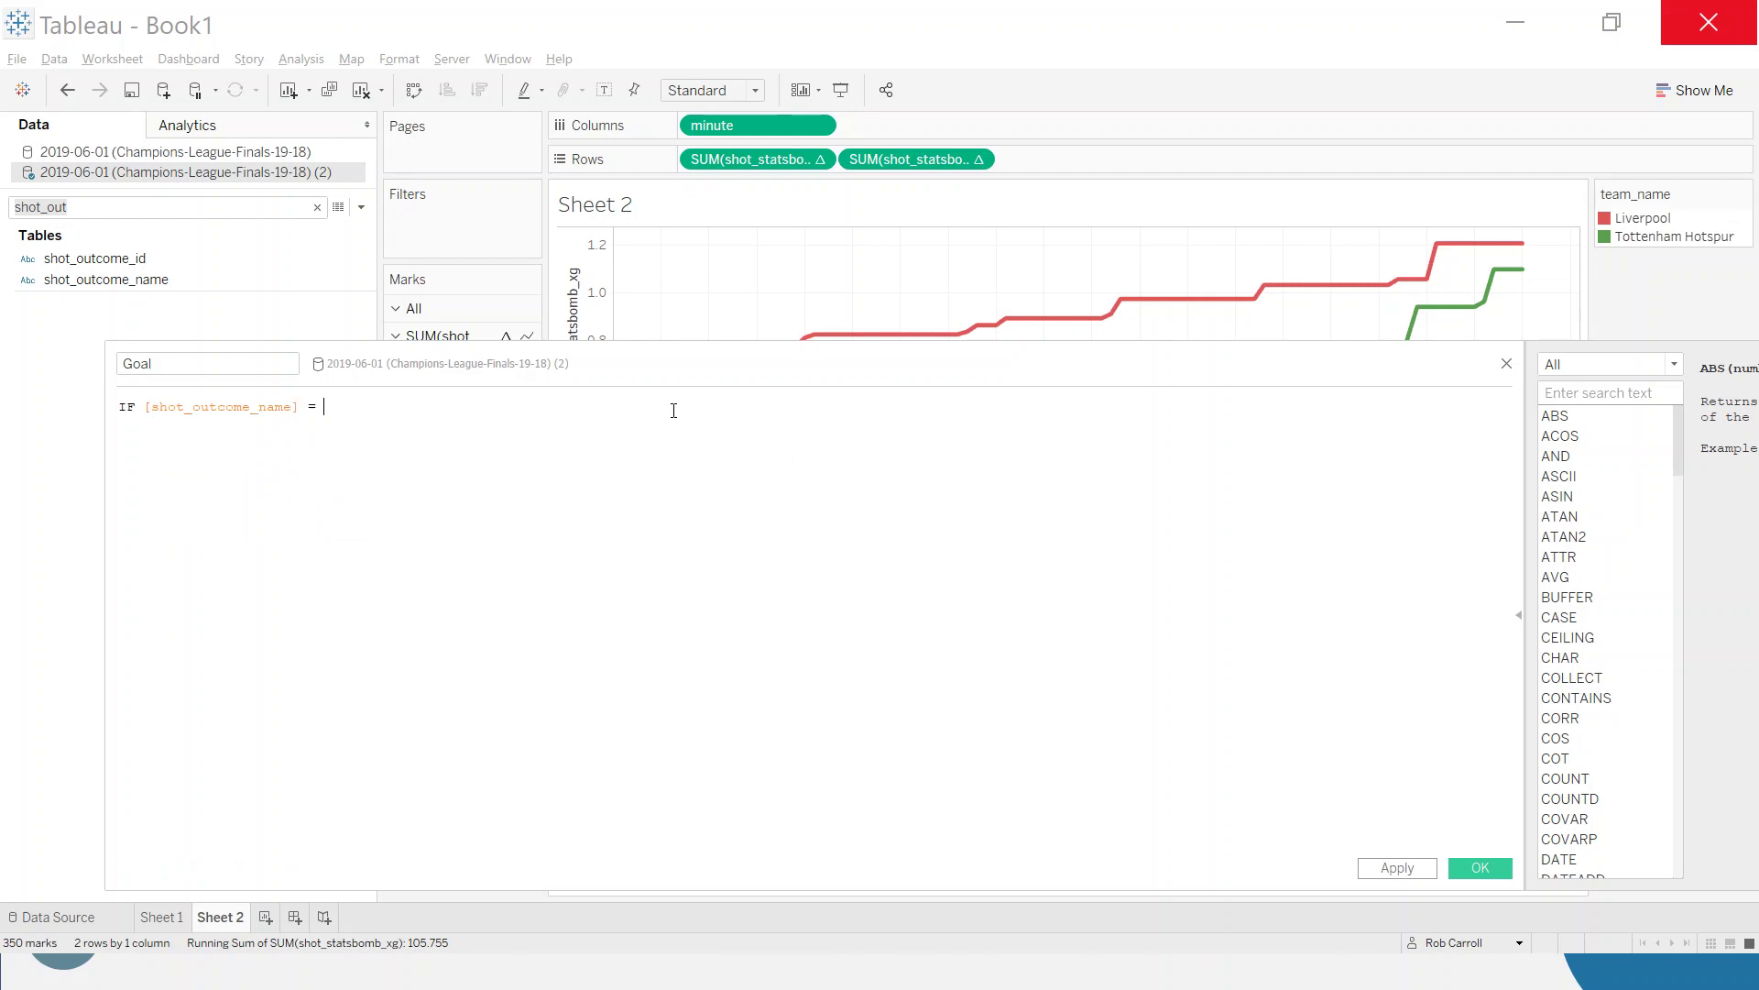
text(= "Goal" THEN 1)
key(Return)
text(end)
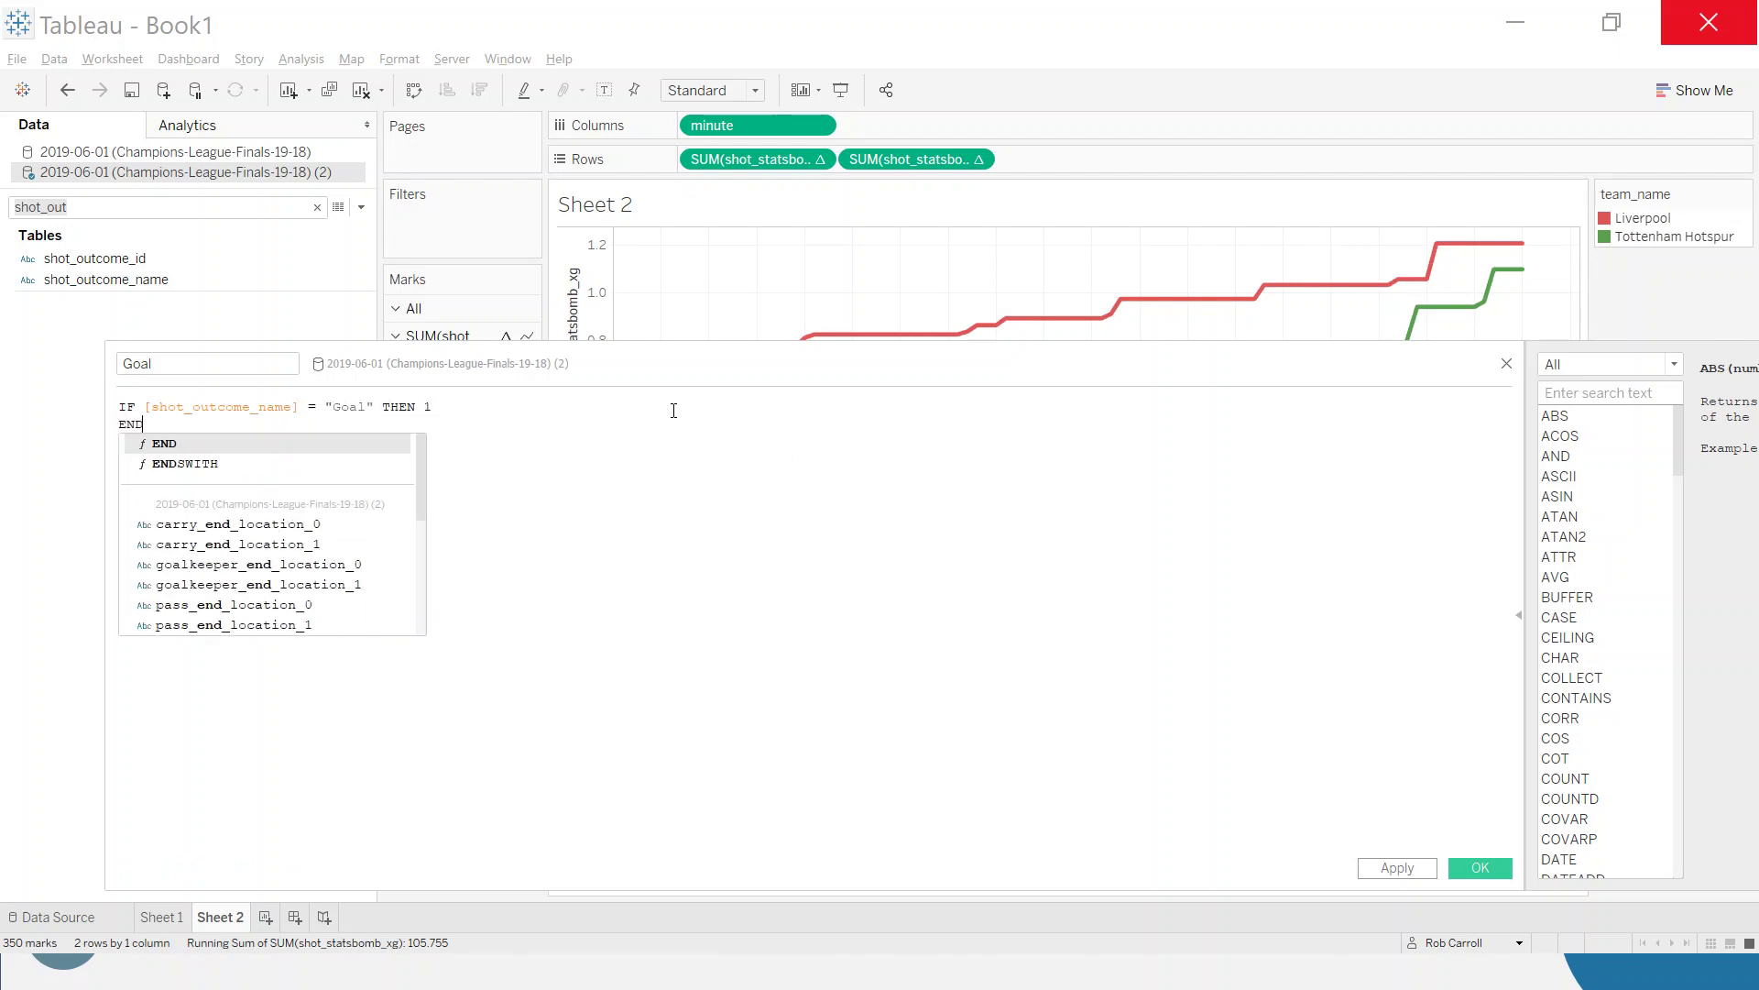
key(Return)
drag(159, 406, 438, 410)
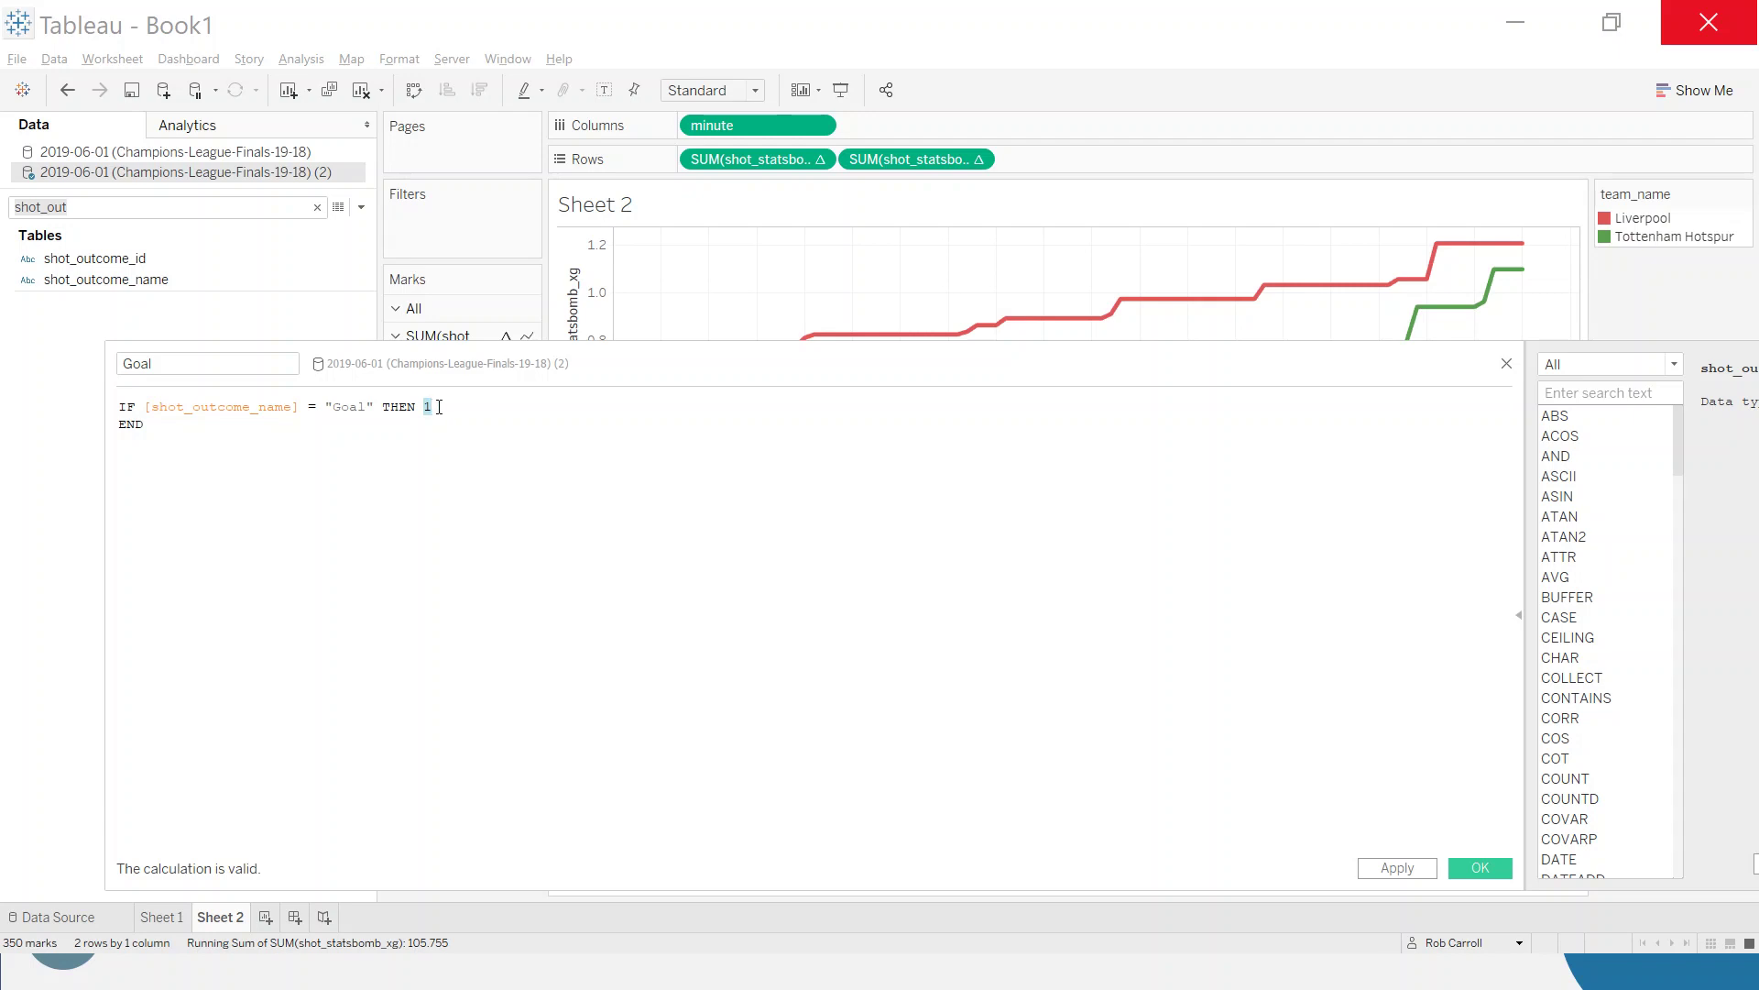
drag(437, 408, 418, 408)
click(442, 442)
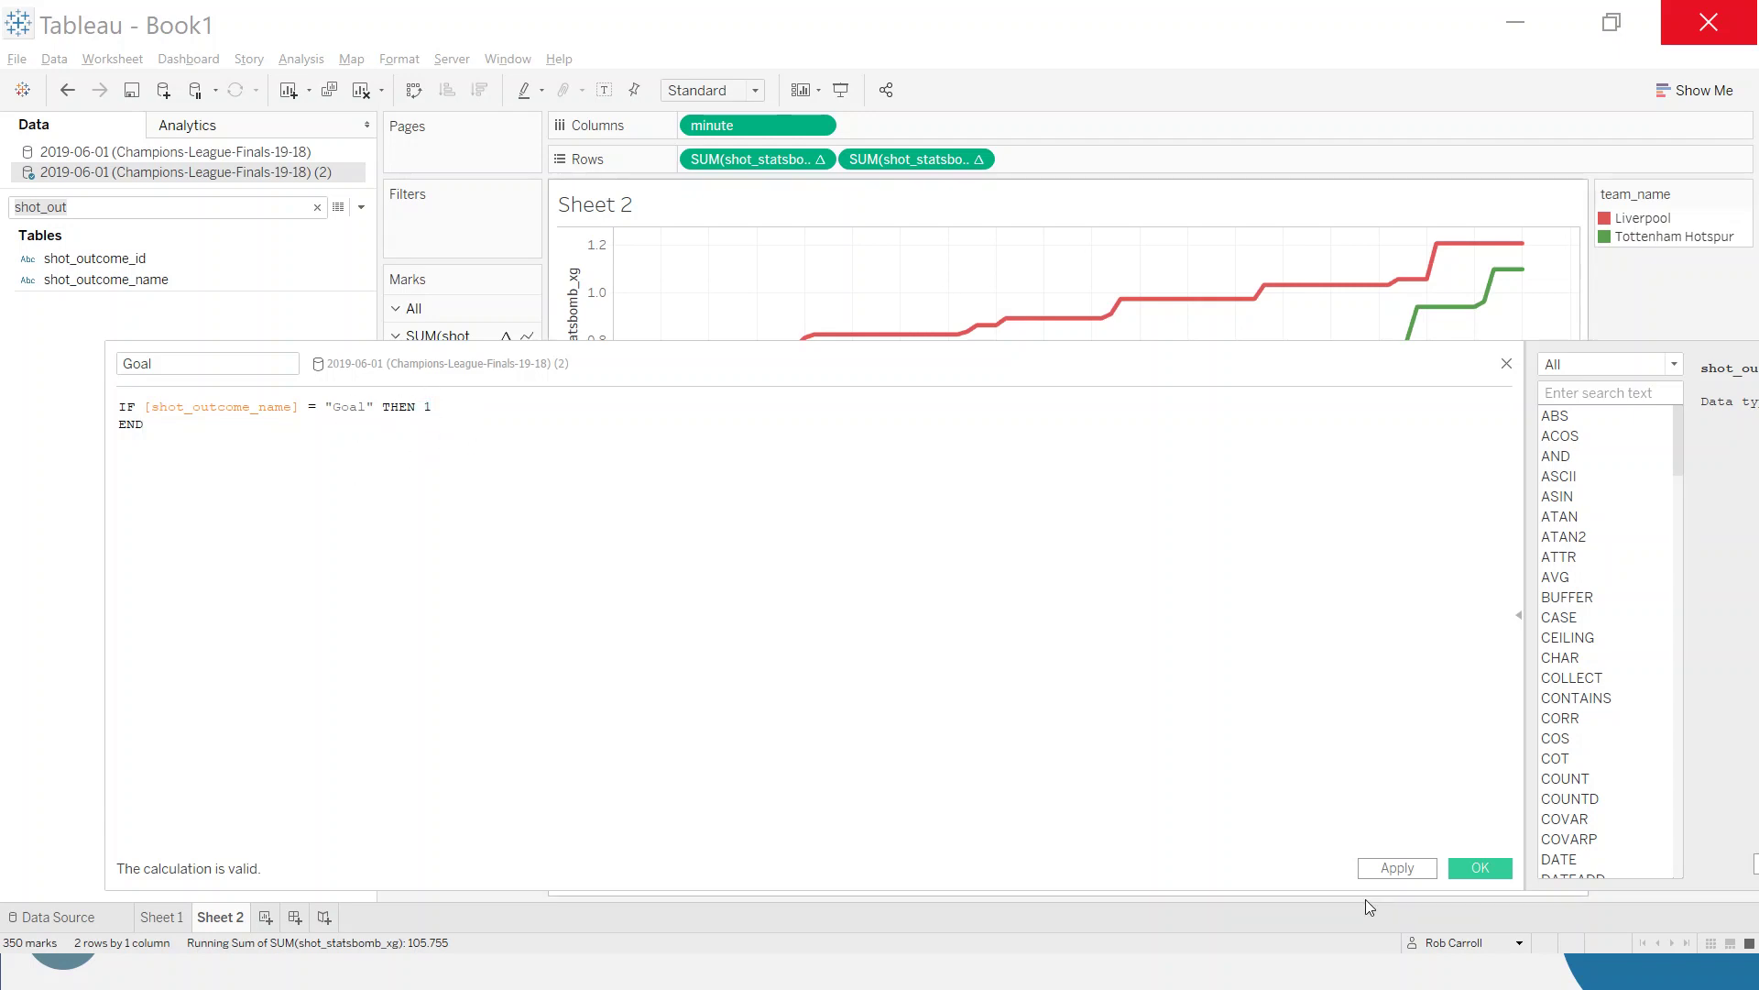
click(1482, 868)
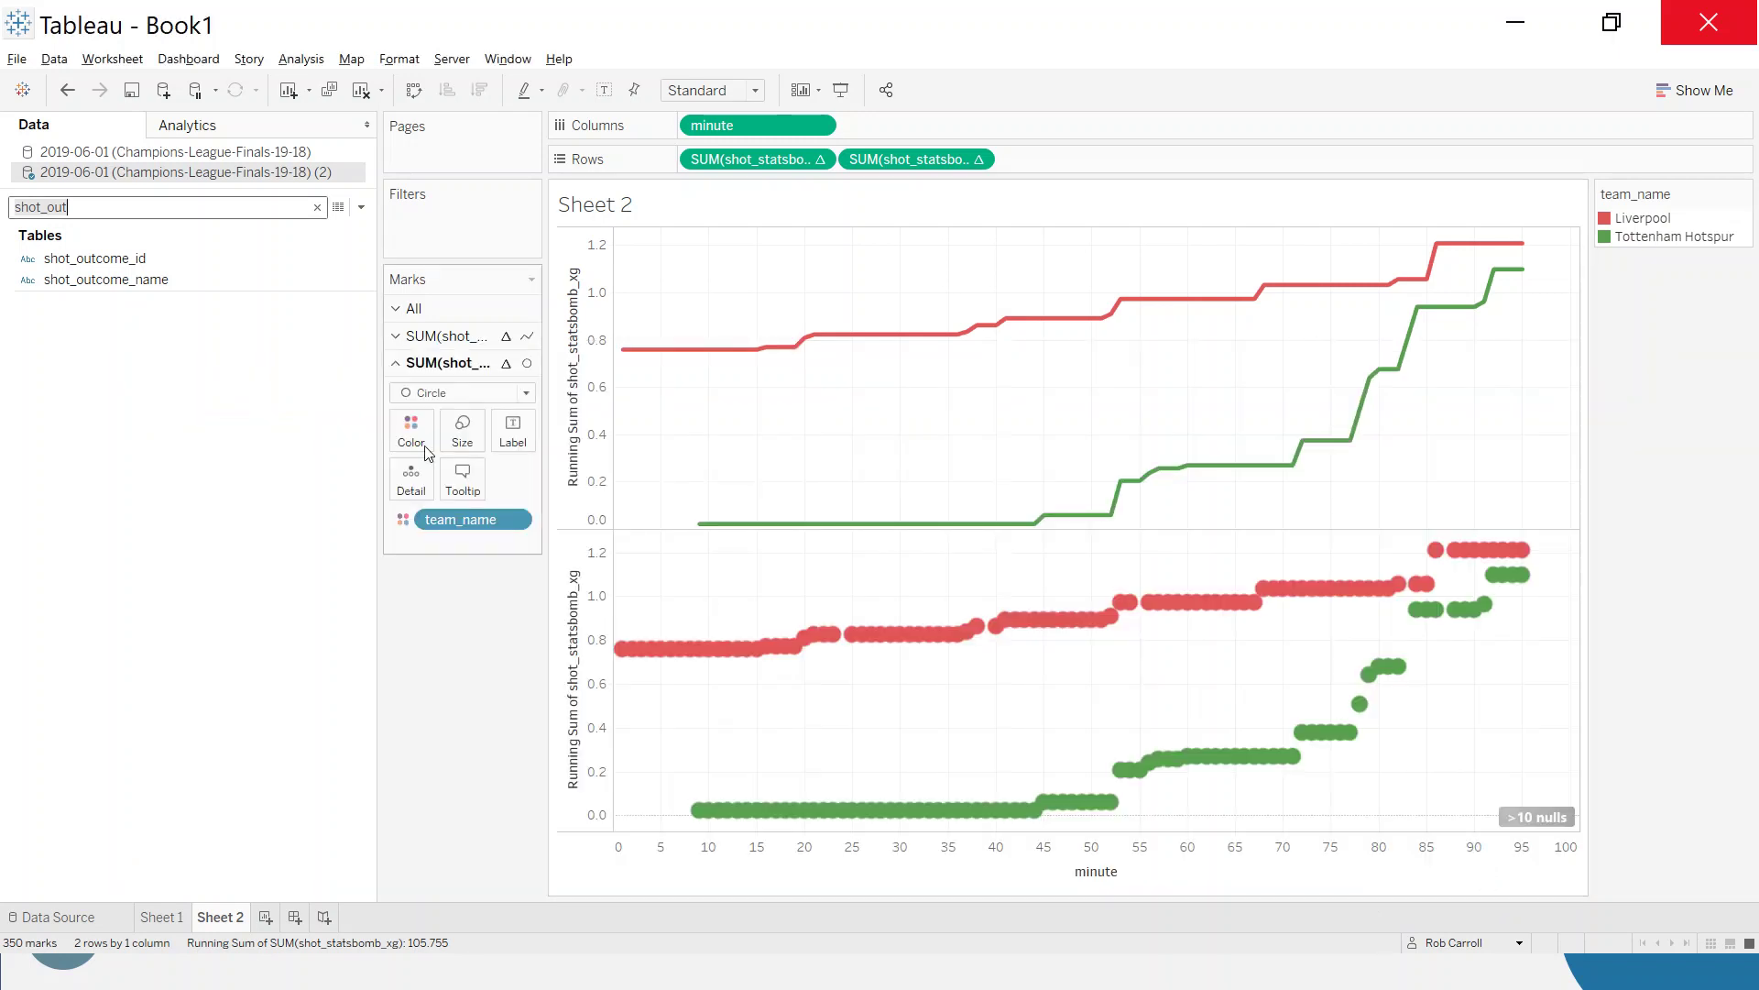
Clear the field search, find the Goal field among the measures and use it to size the circle marks
click(322, 213)
drag(369, 302, 370, 839)
click(64, 790)
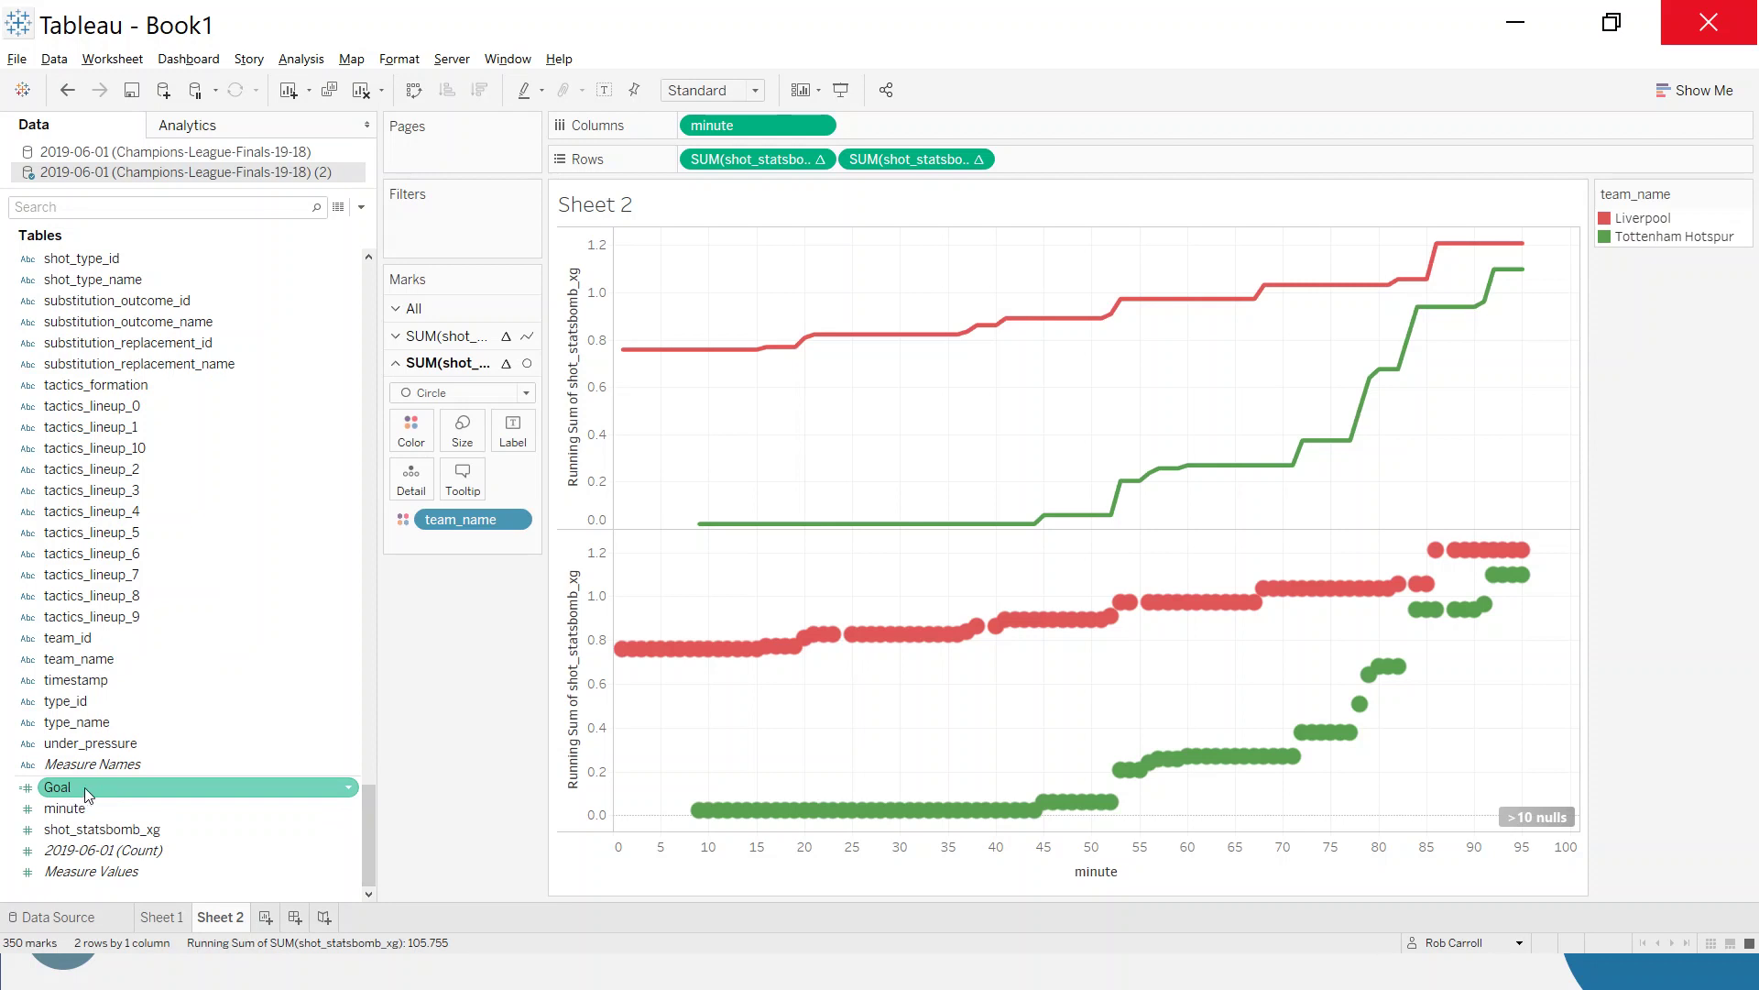
click(72, 794)
drag(78, 794, 461, 441)
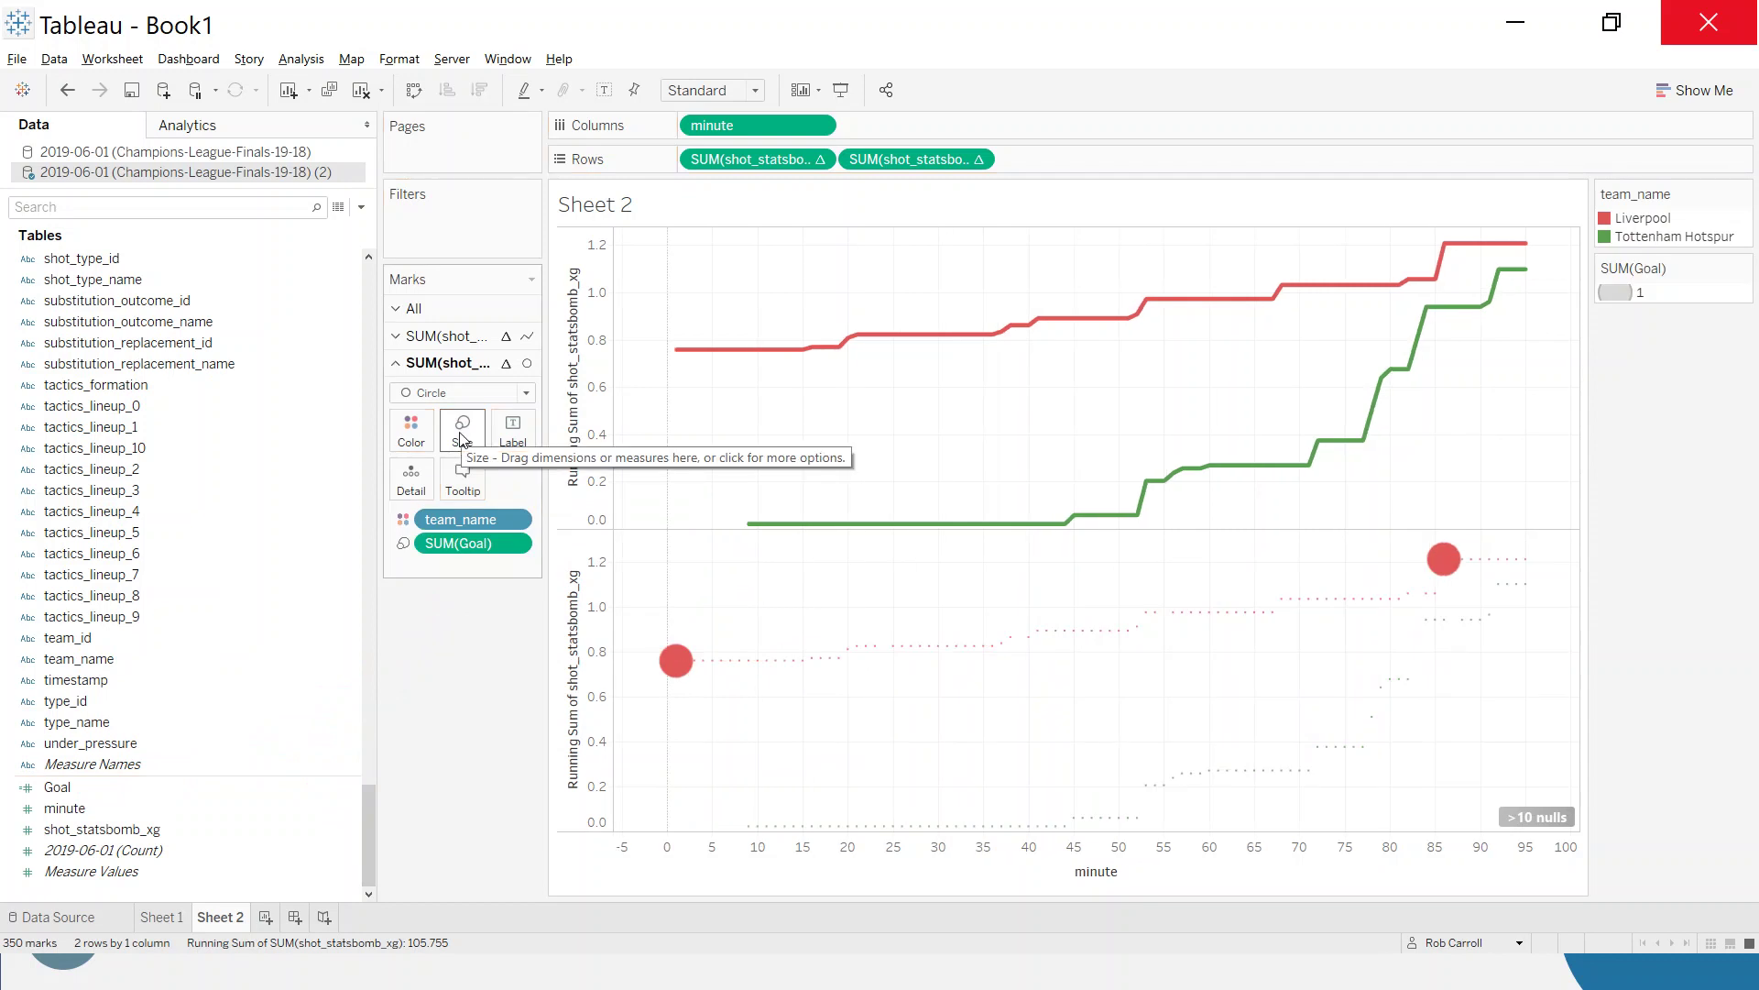
Reopen the Goal calculation to review the value assigned to goals and close it without changes
right_click(69, 790)
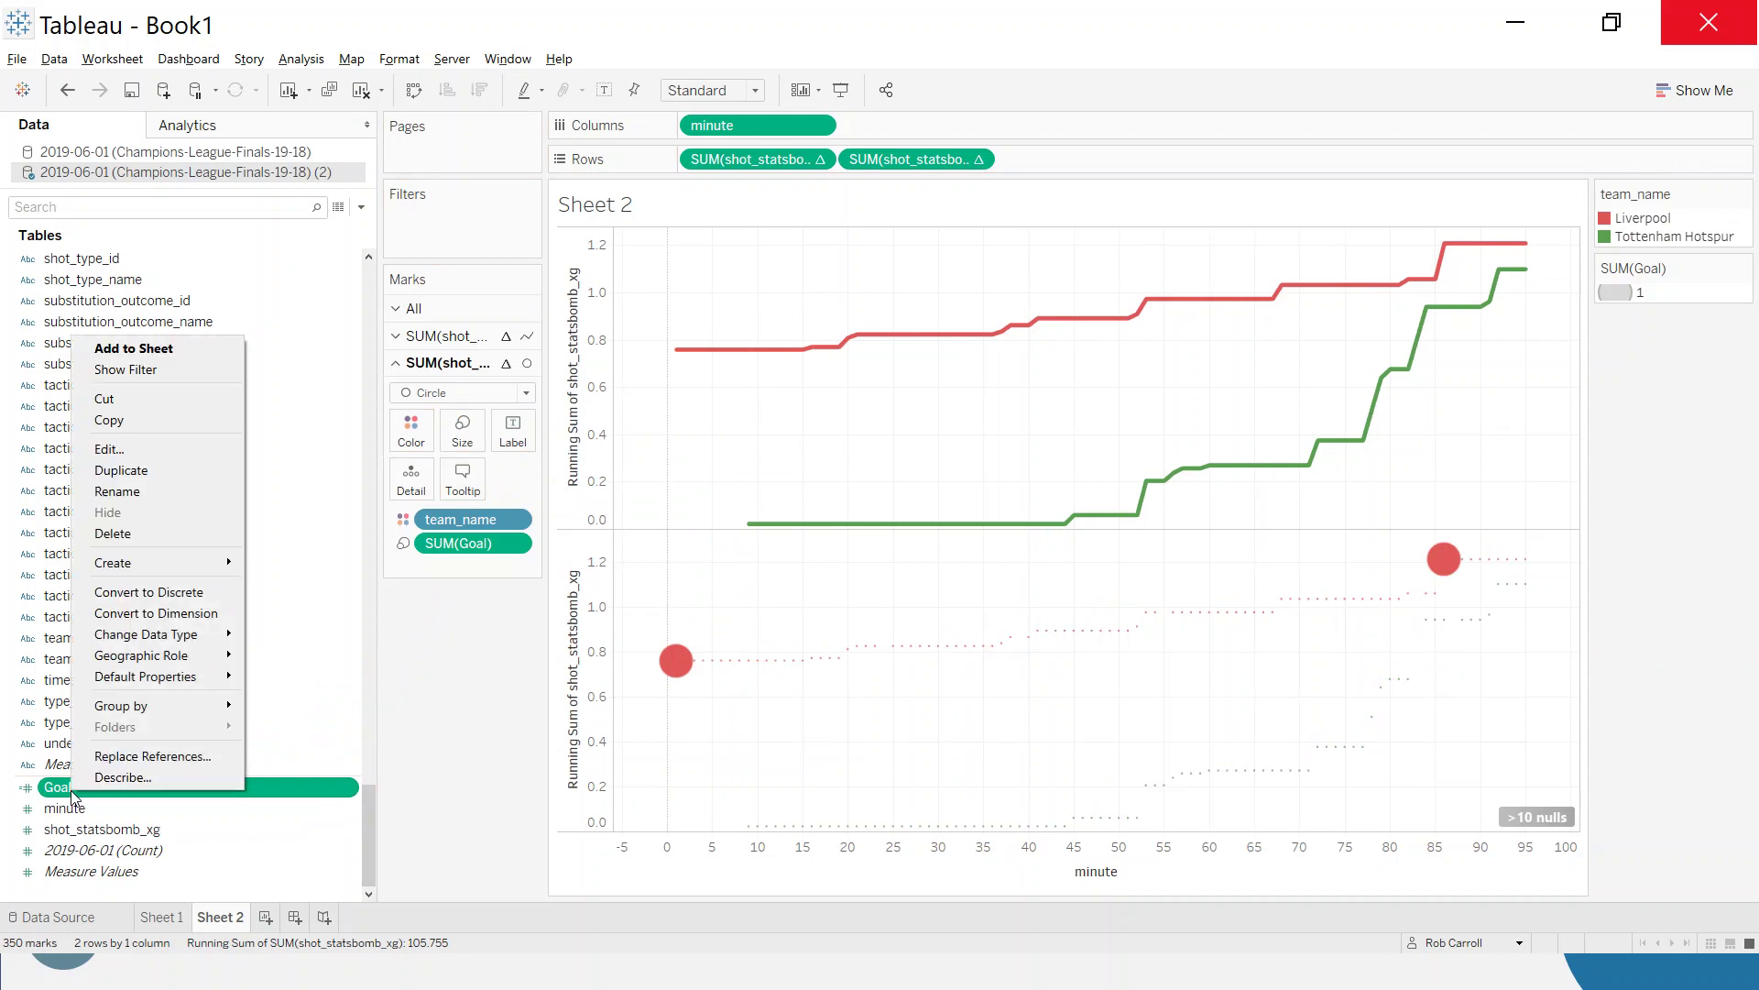
click(110, 449)
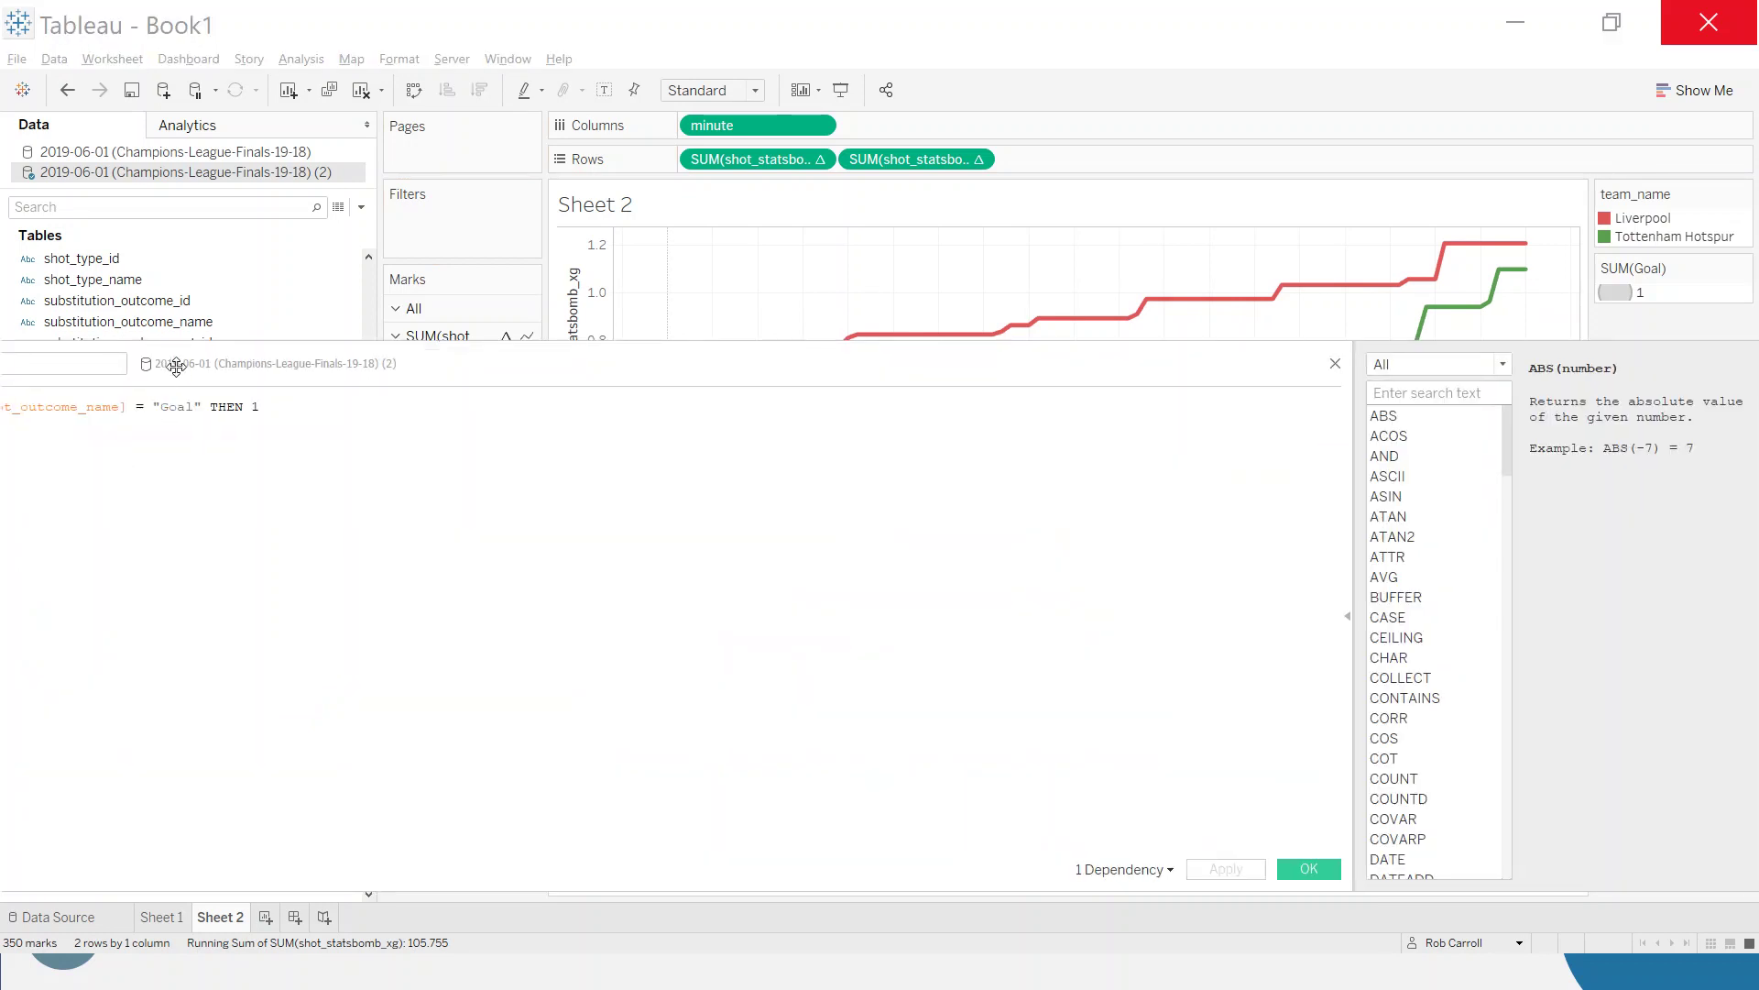
double_click(440, 404)
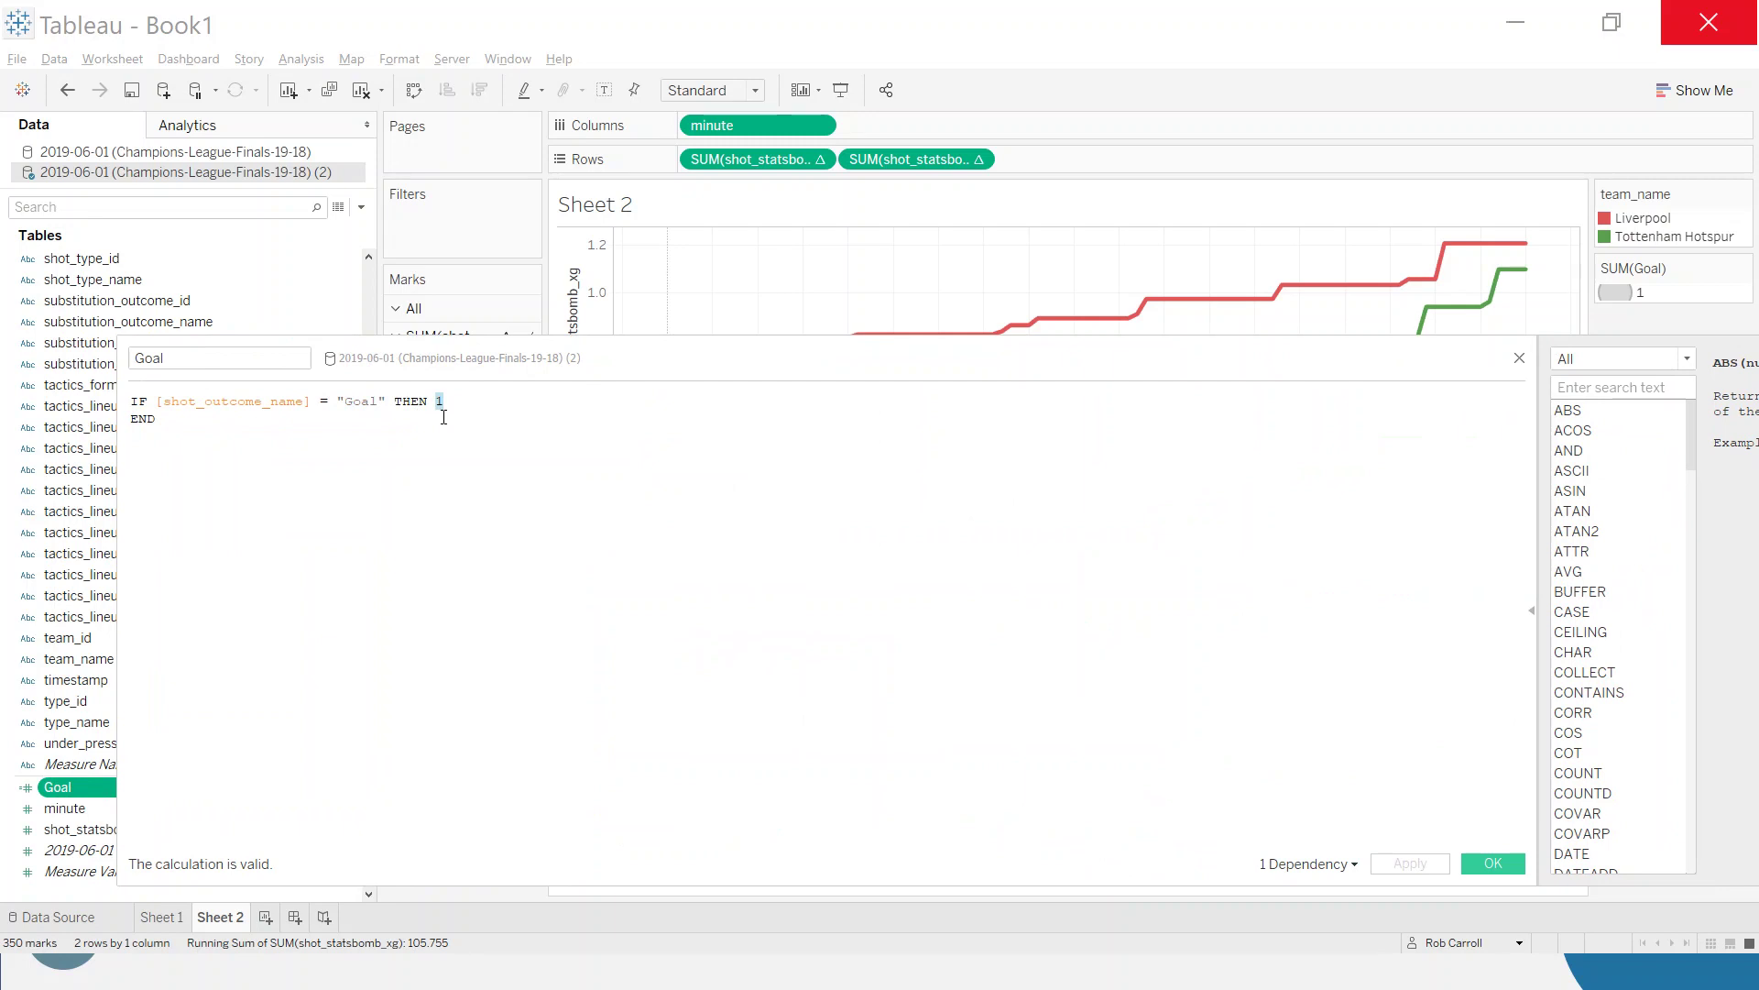
click(1520, 357)
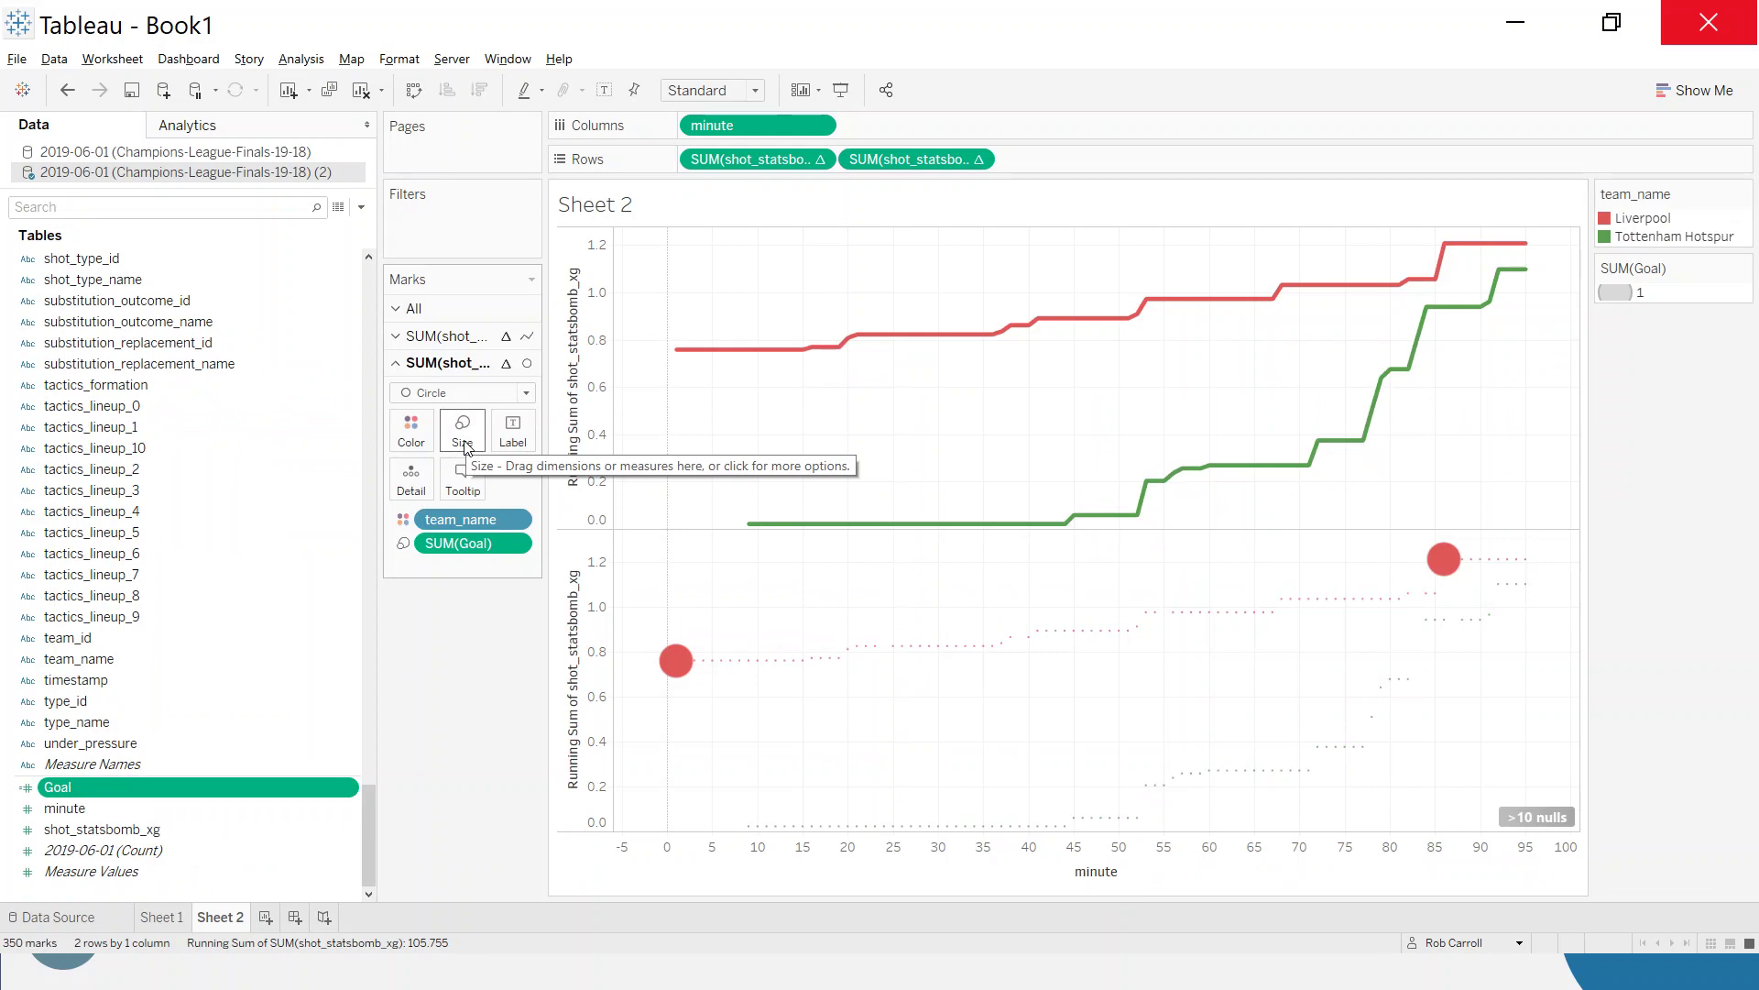
mouse_move(797, 668)
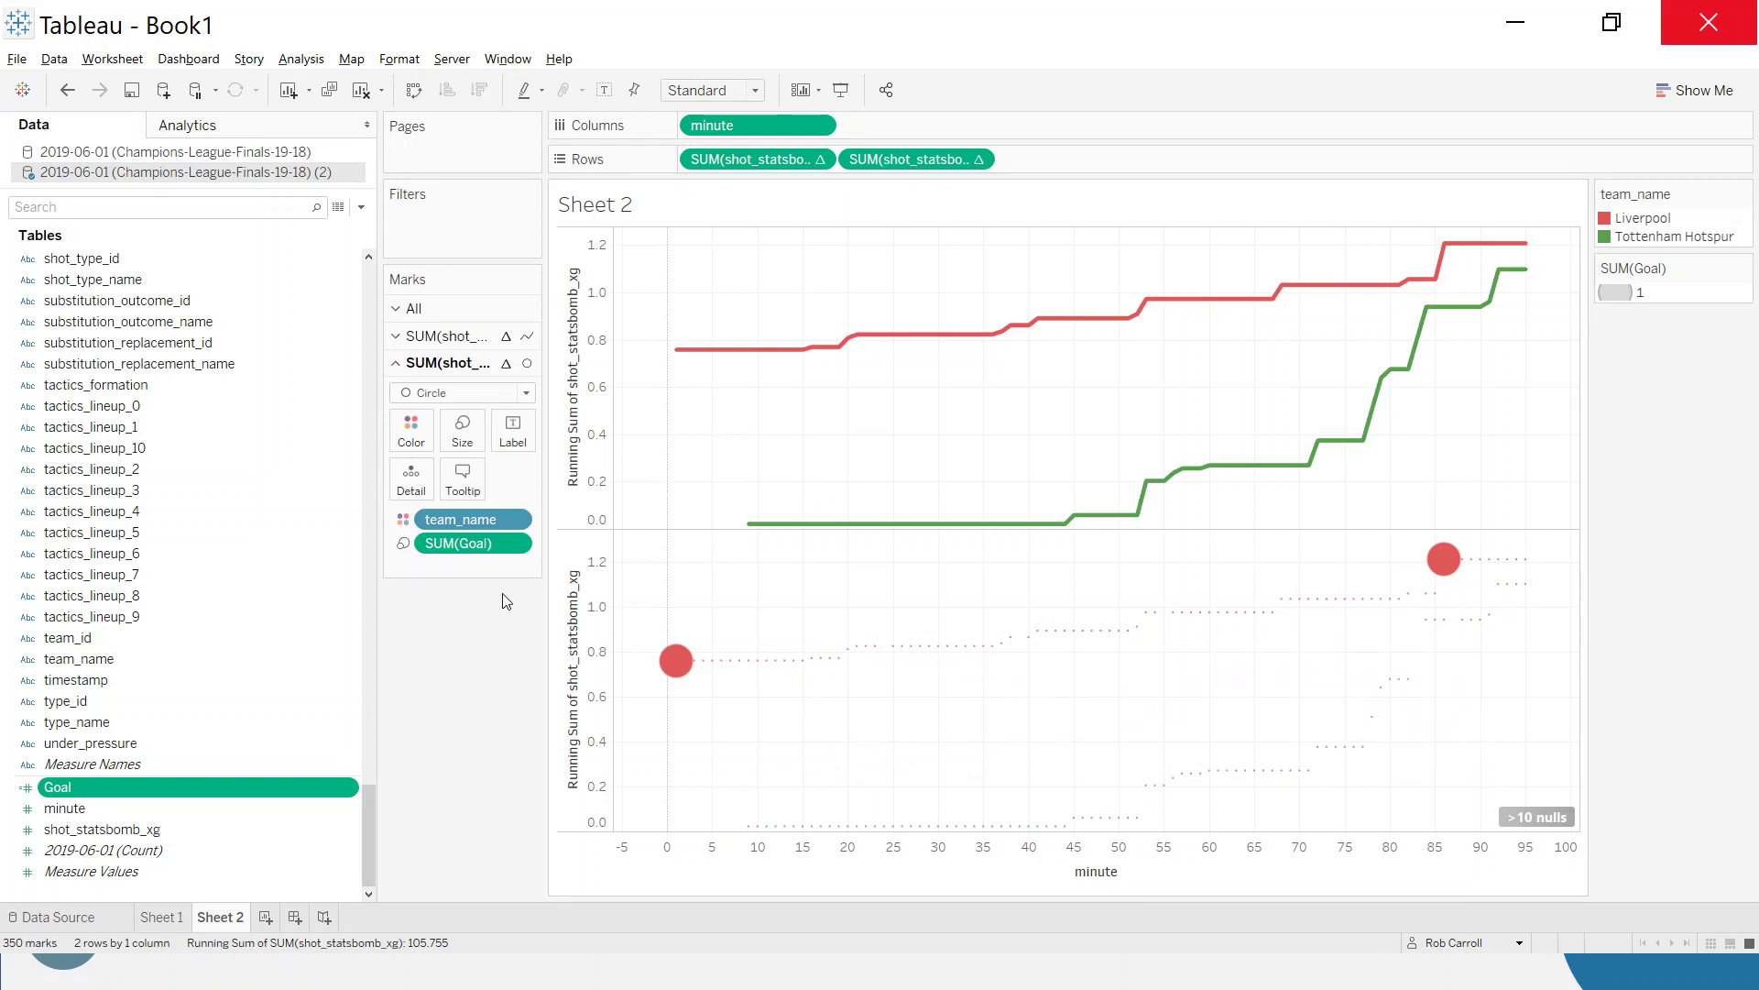
Make the goal circles slightly smaller in the running expected goals circle chart
click(479, 446)
drag(521, 478, 511, 483)
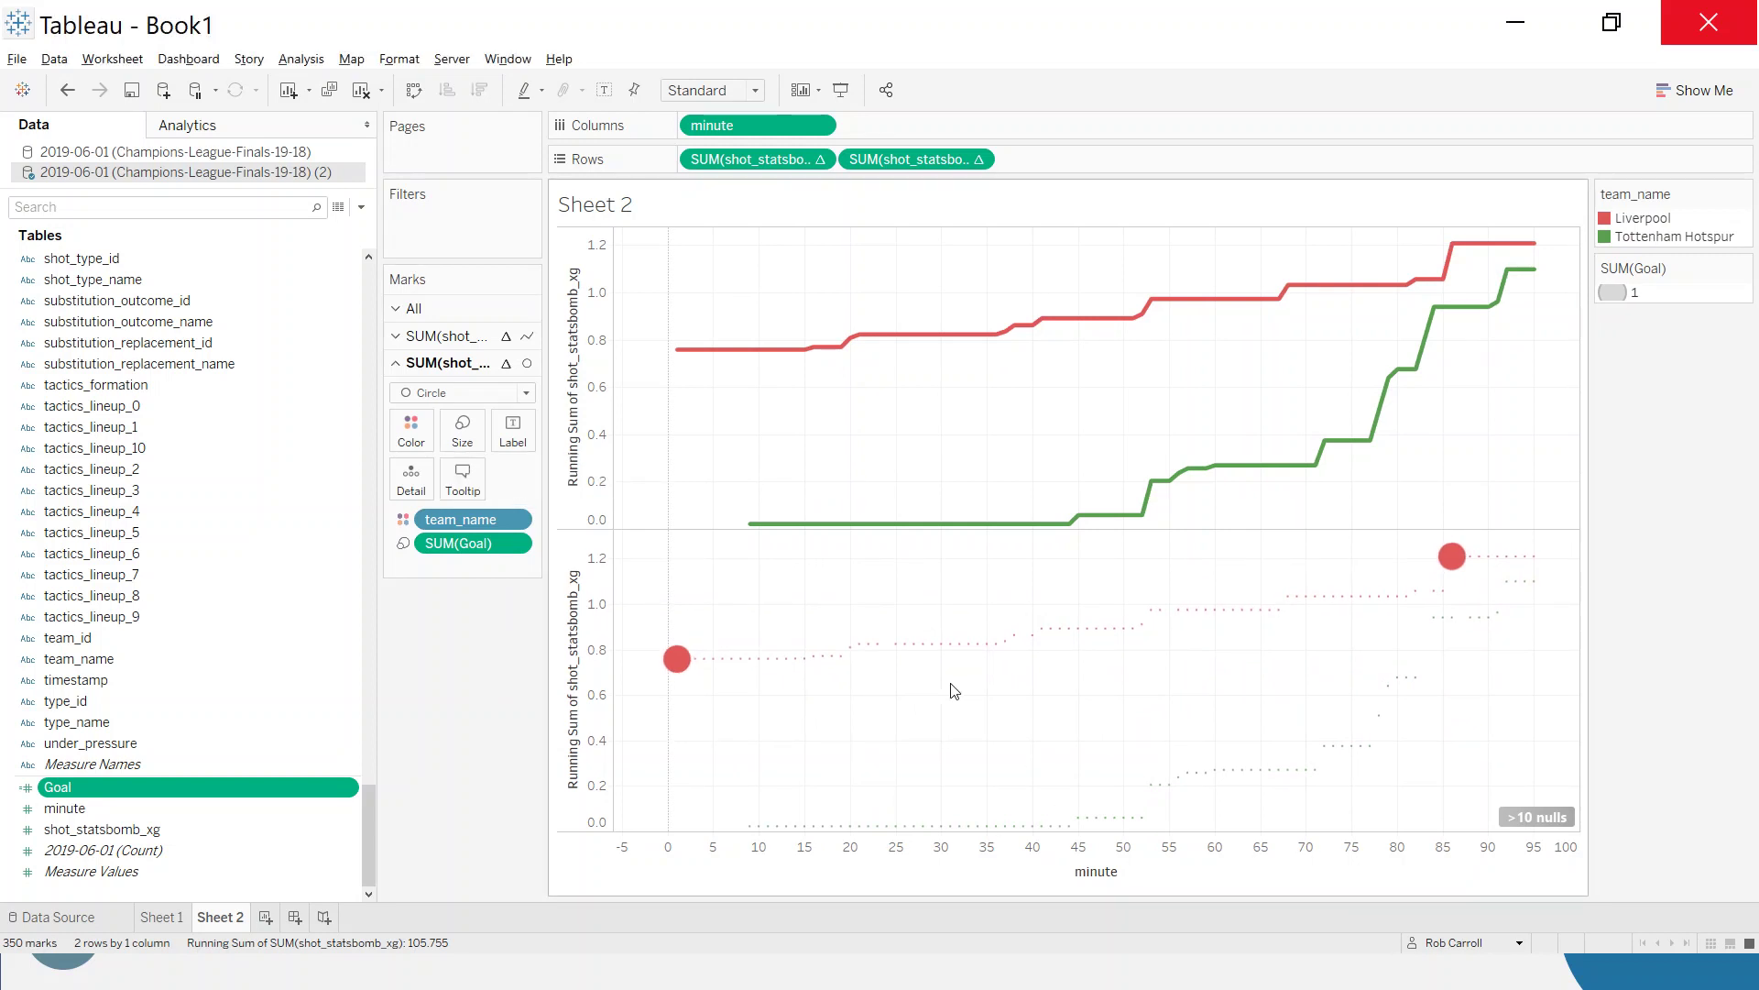
mouse_move(689, 645)
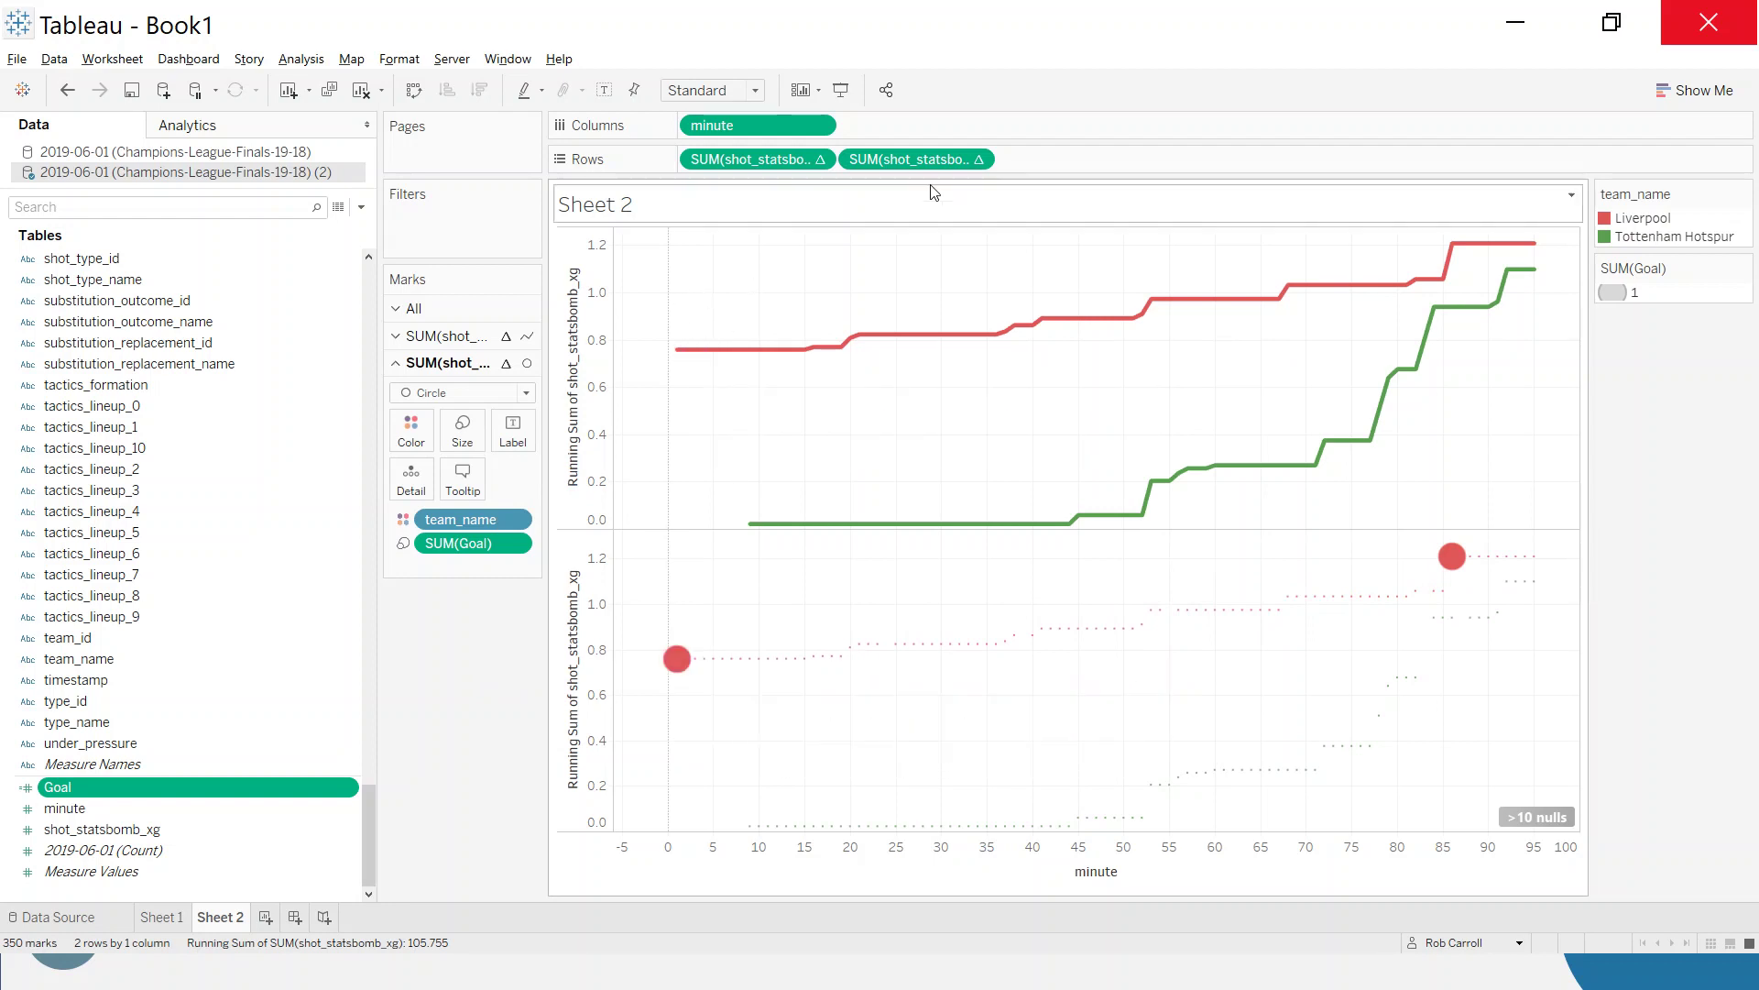
Combine the line and circle running-sum charts on a dual axis and synchronize the secondary axis with the primary one
click(980, 161)
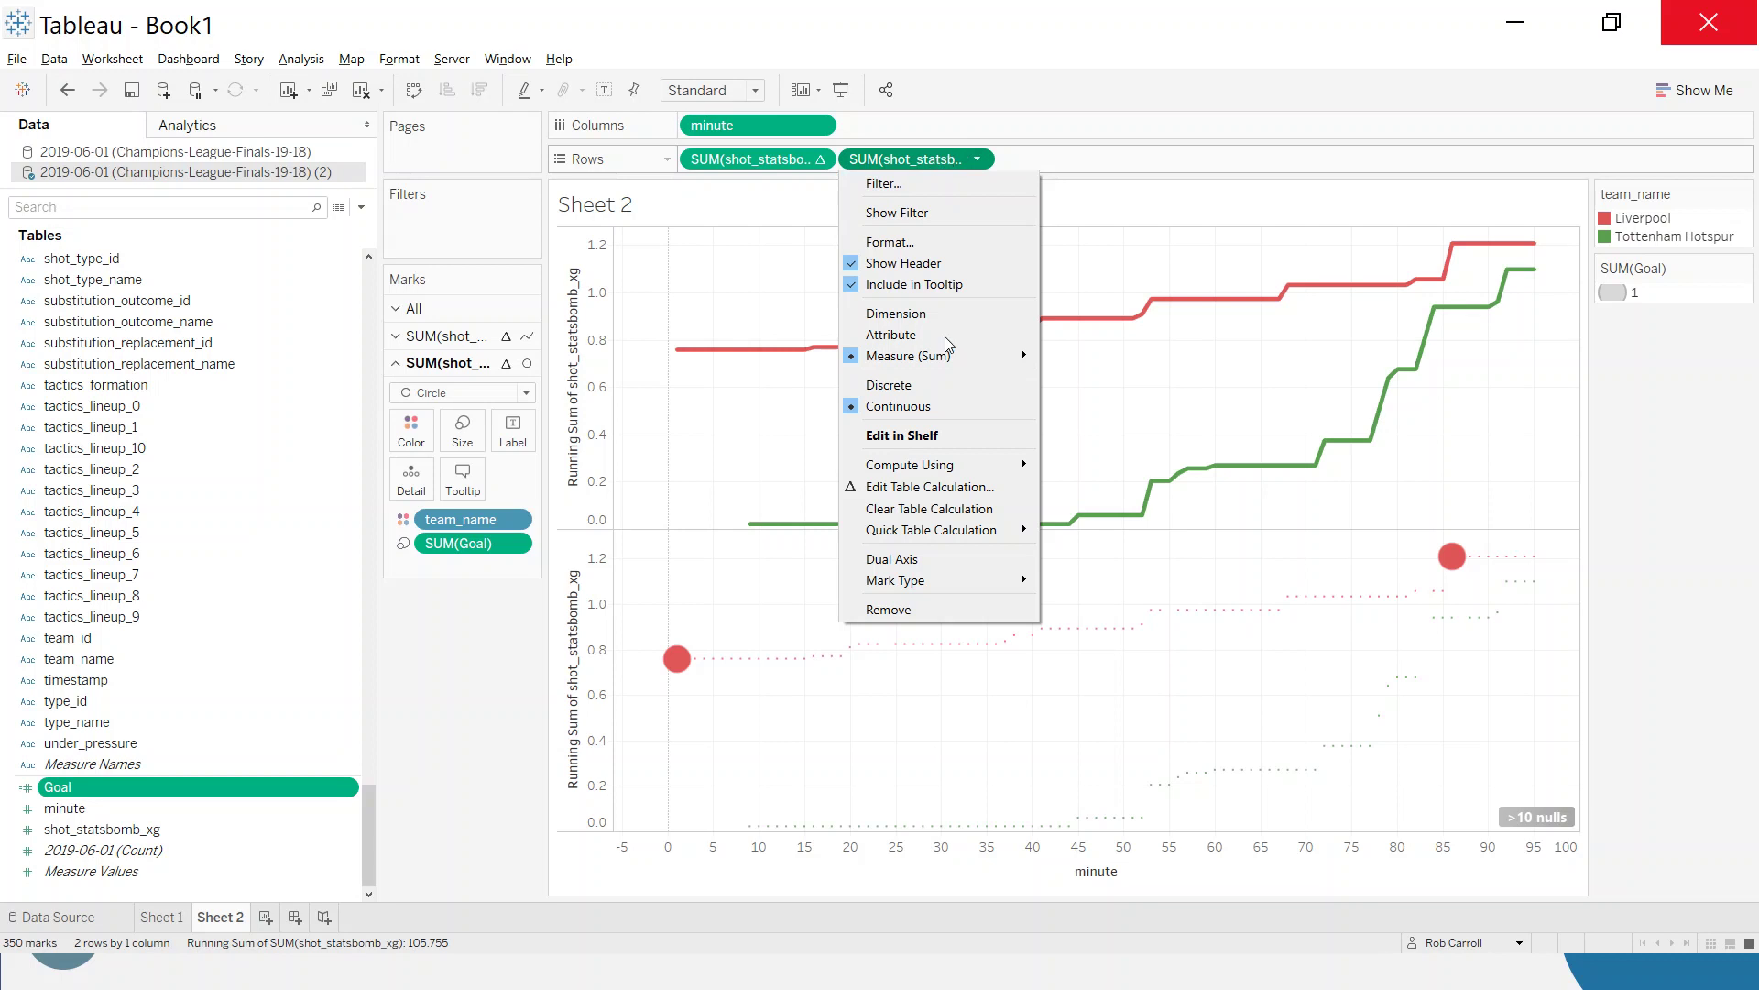
click(931, 559)
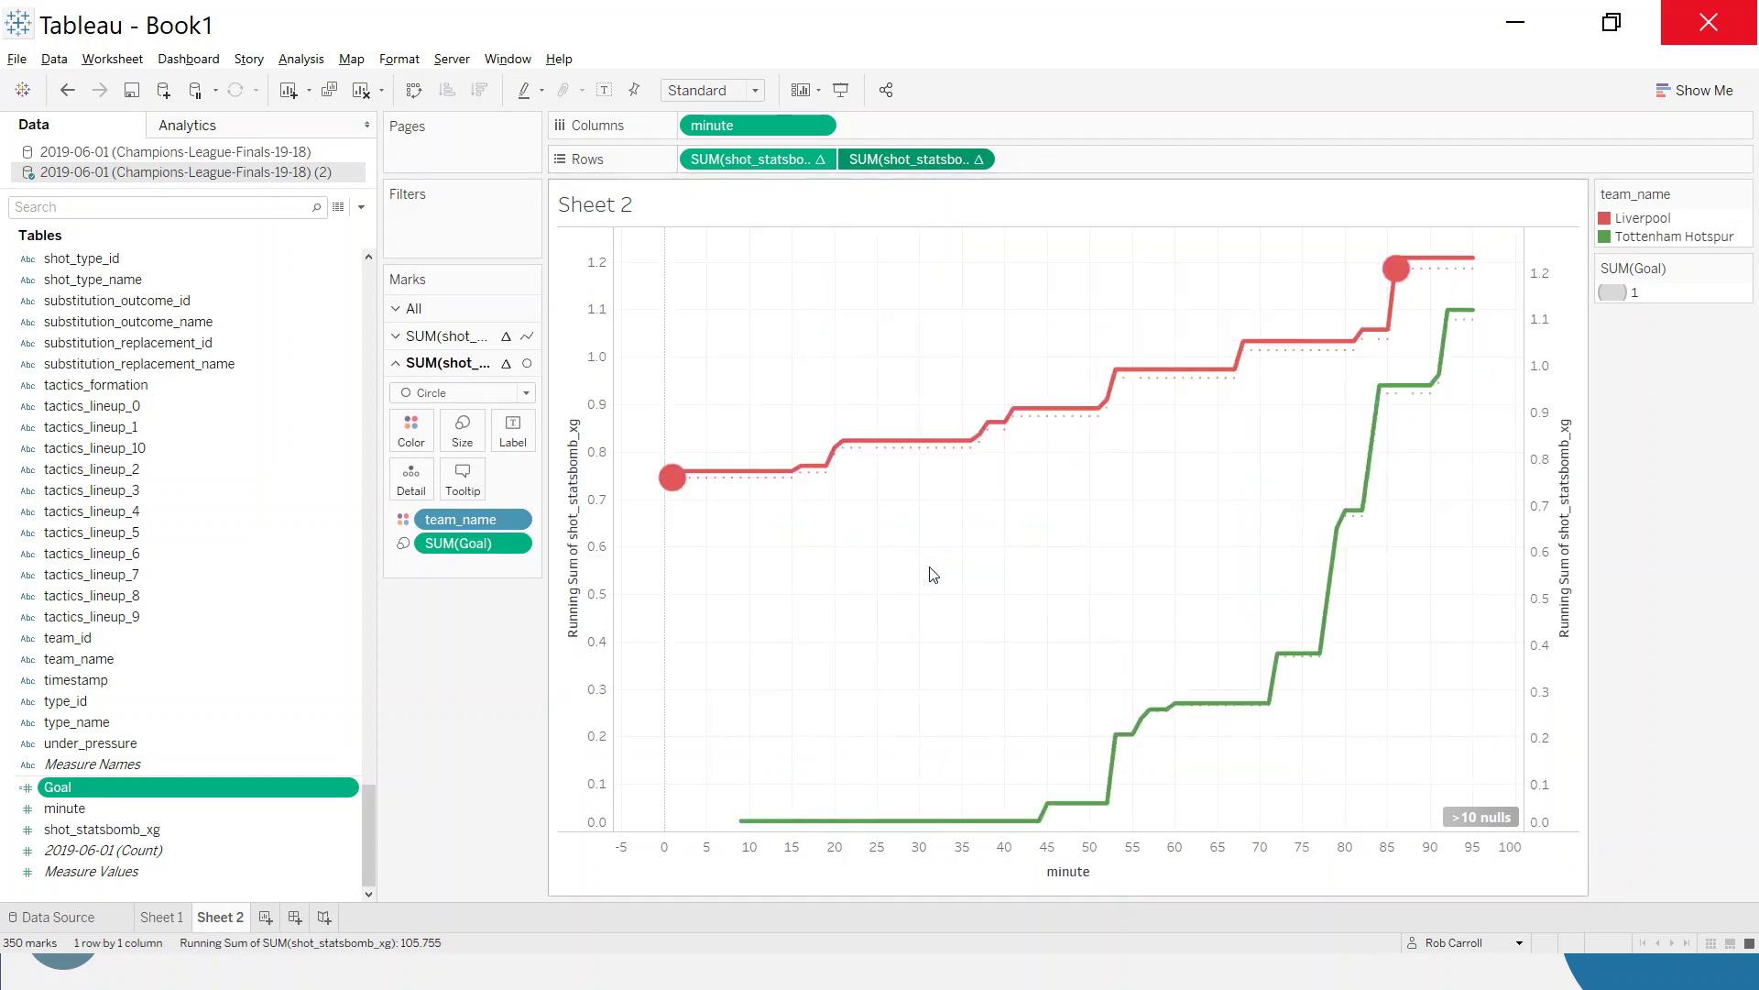
right_click(1551, 319)
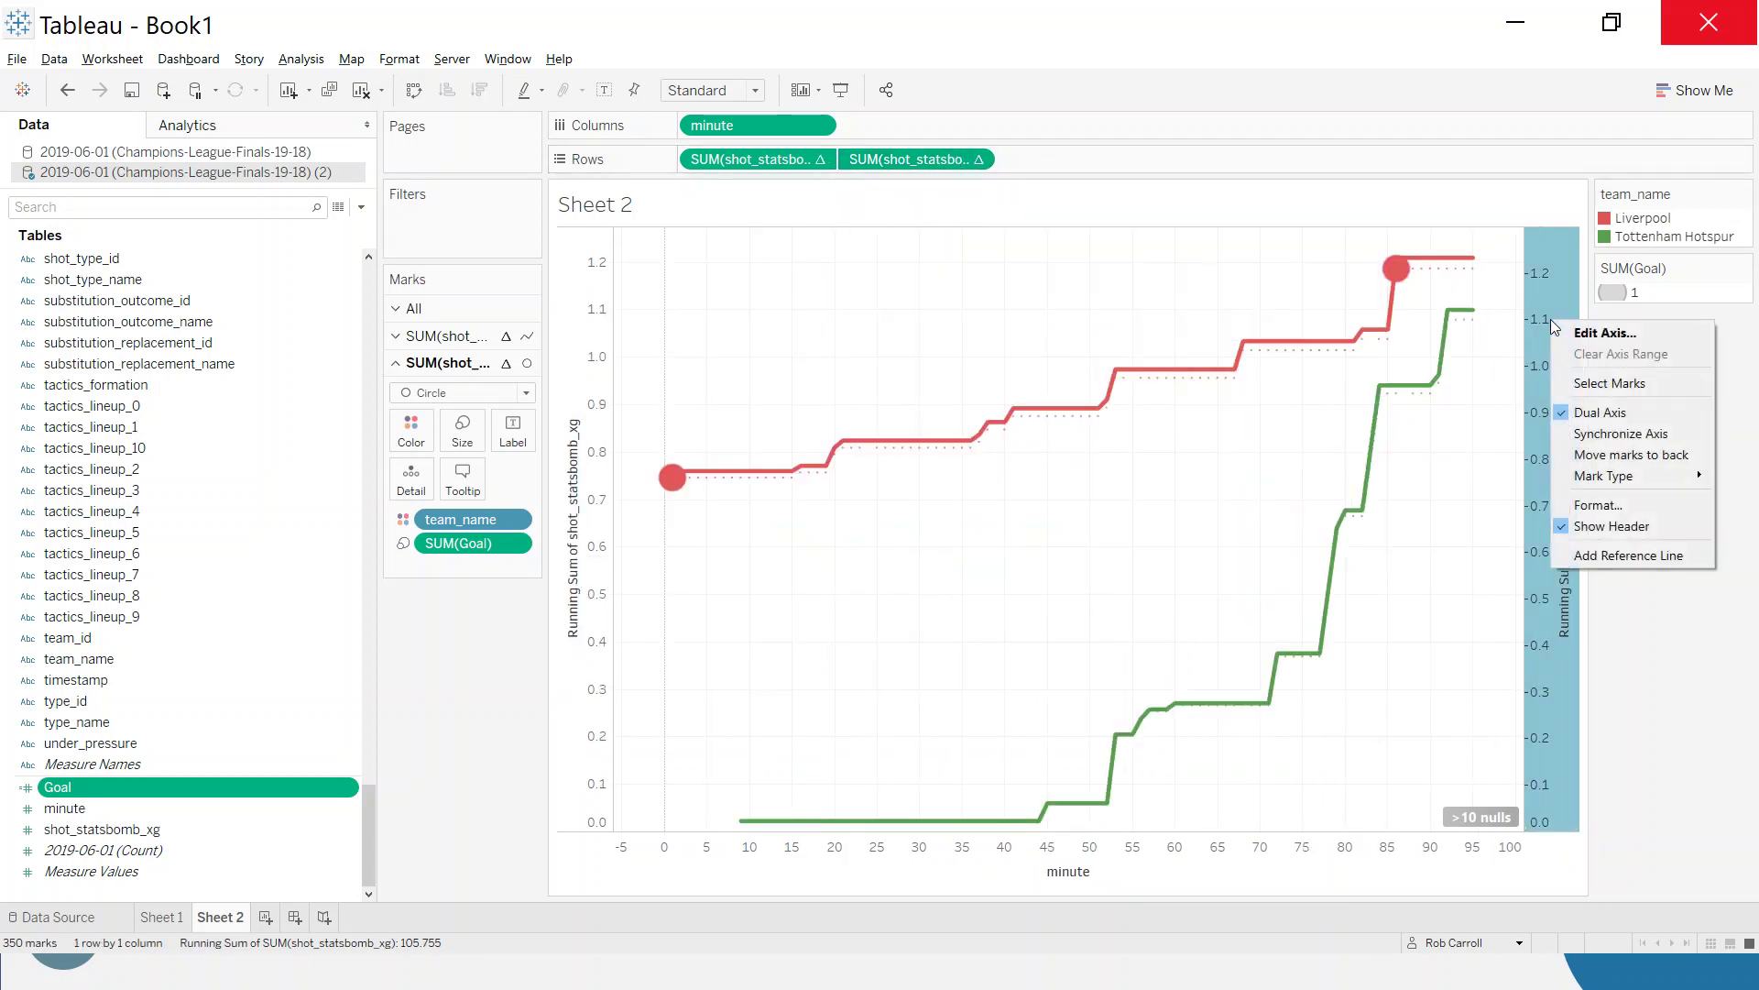
click(1613, 445)
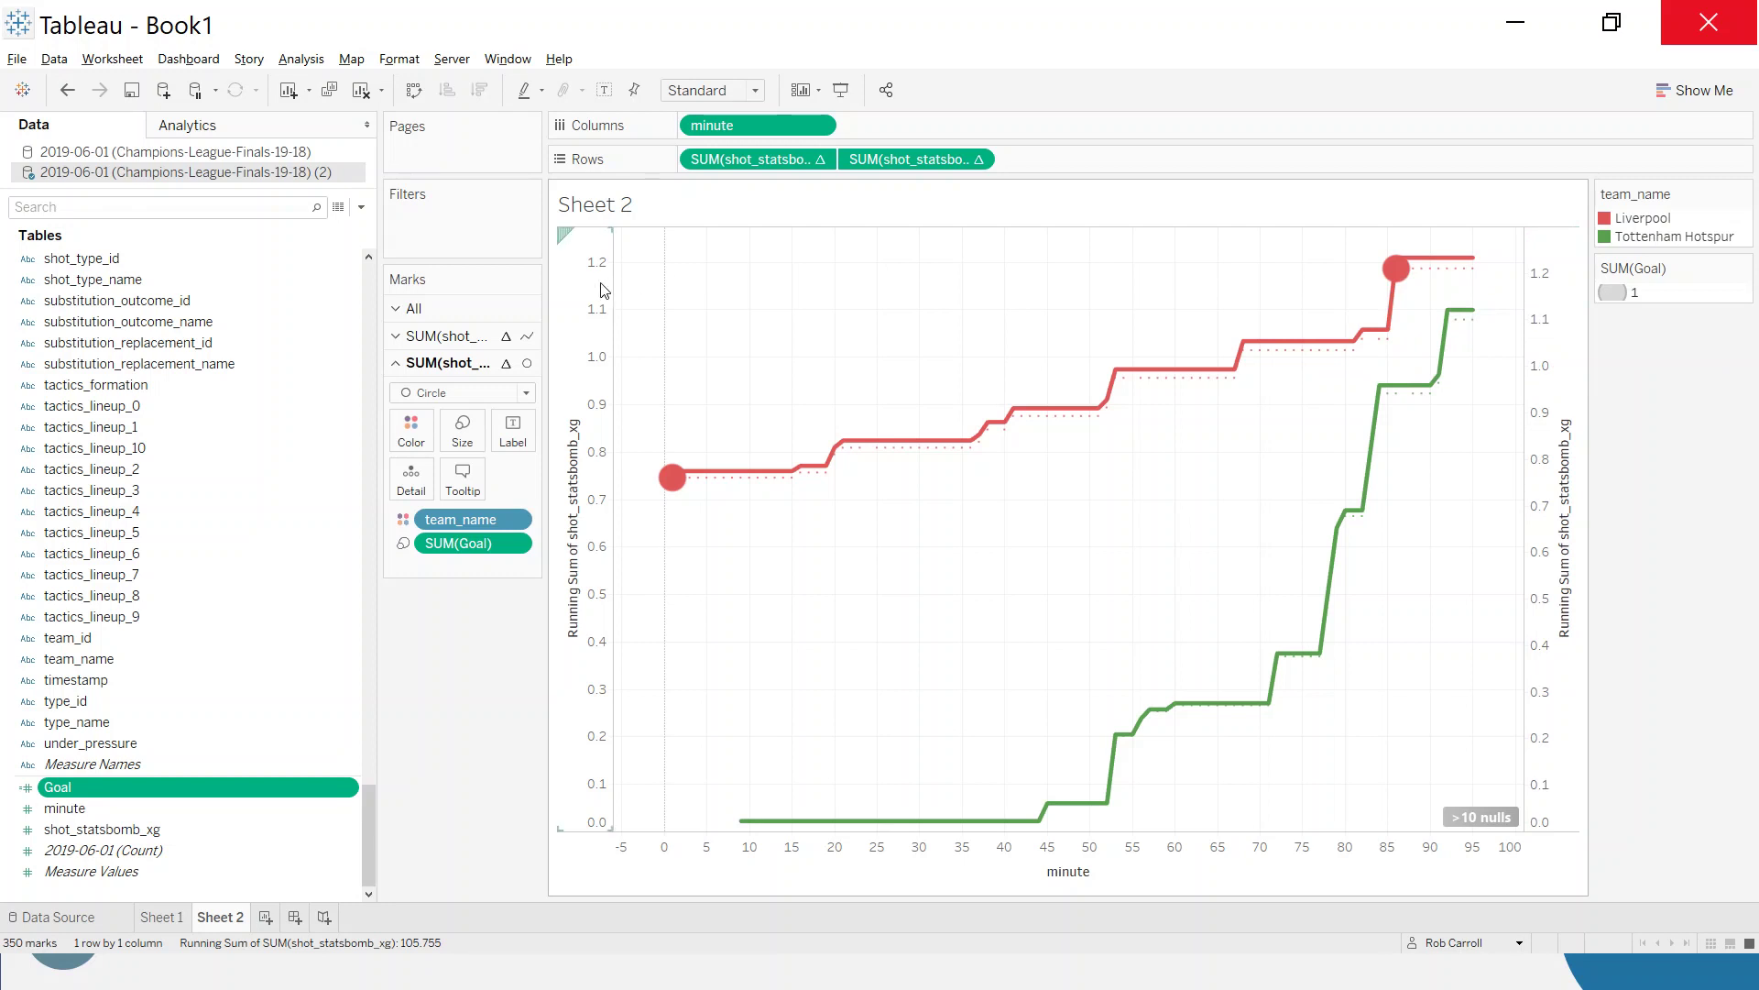
right_click(1536, 354)
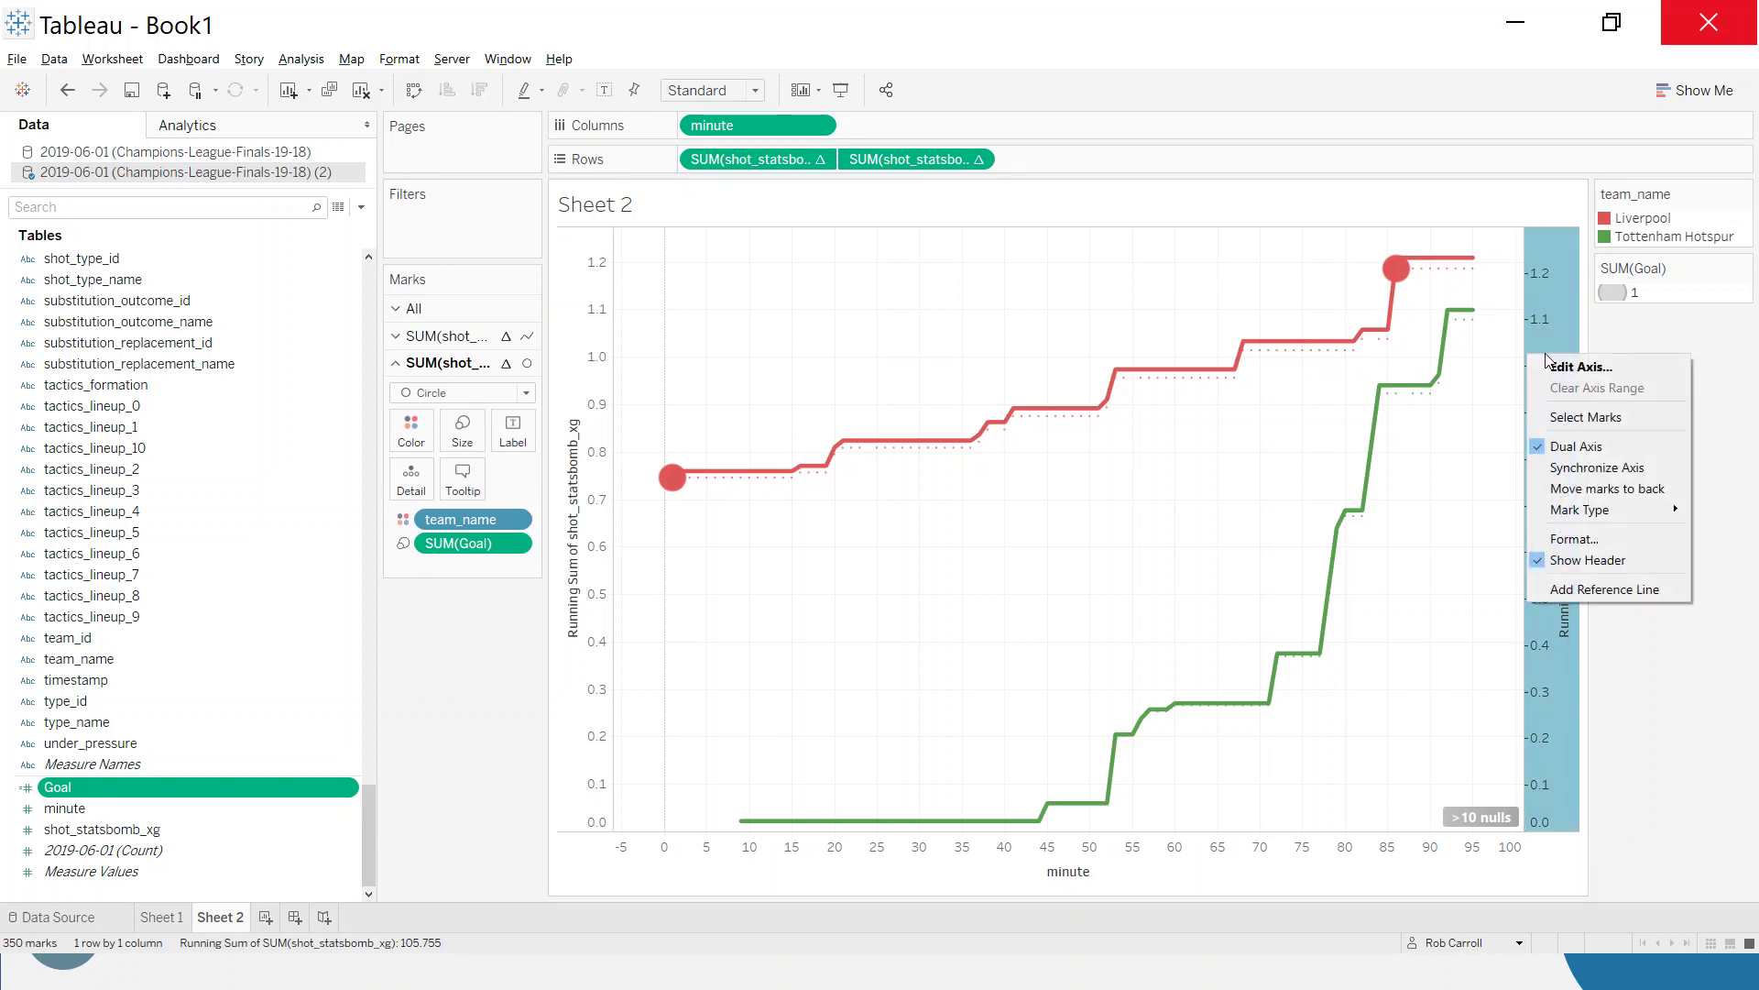
click(1599, 468)
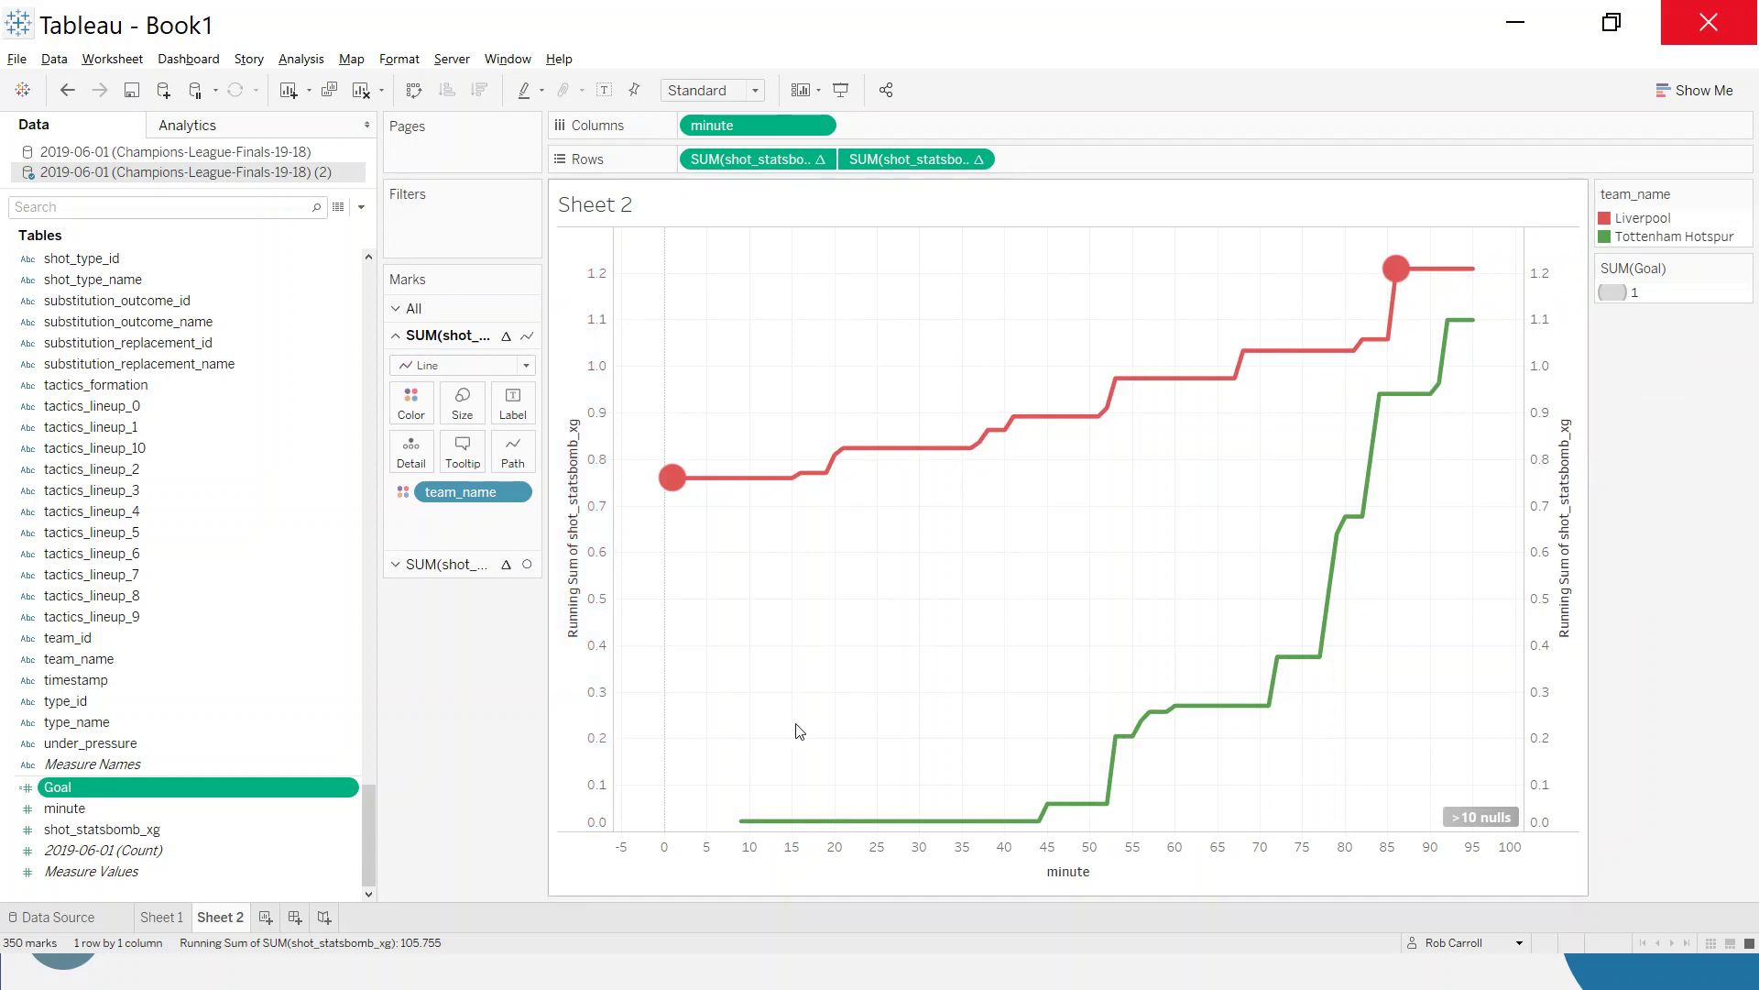
Thicken the team lines of the running expected goals line marks
mouse_move(672, 478)
mouse_move(933, 456)
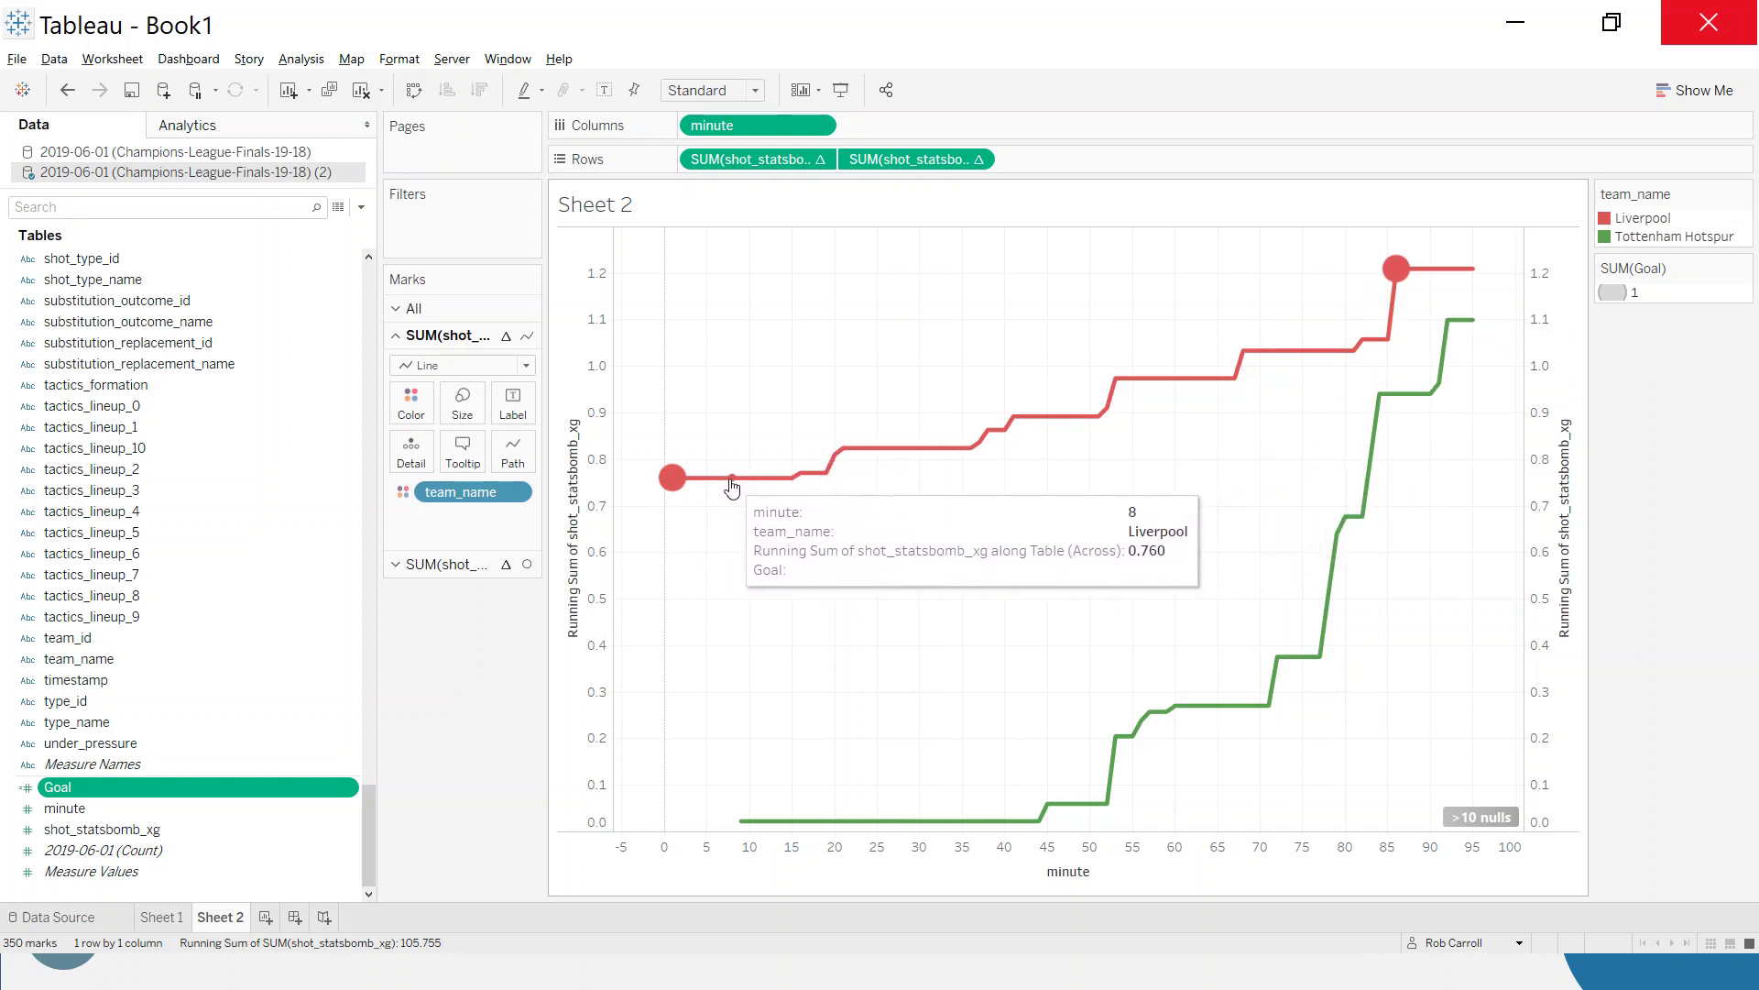
click(467, 408)
drag(510, 447, 562, 451)
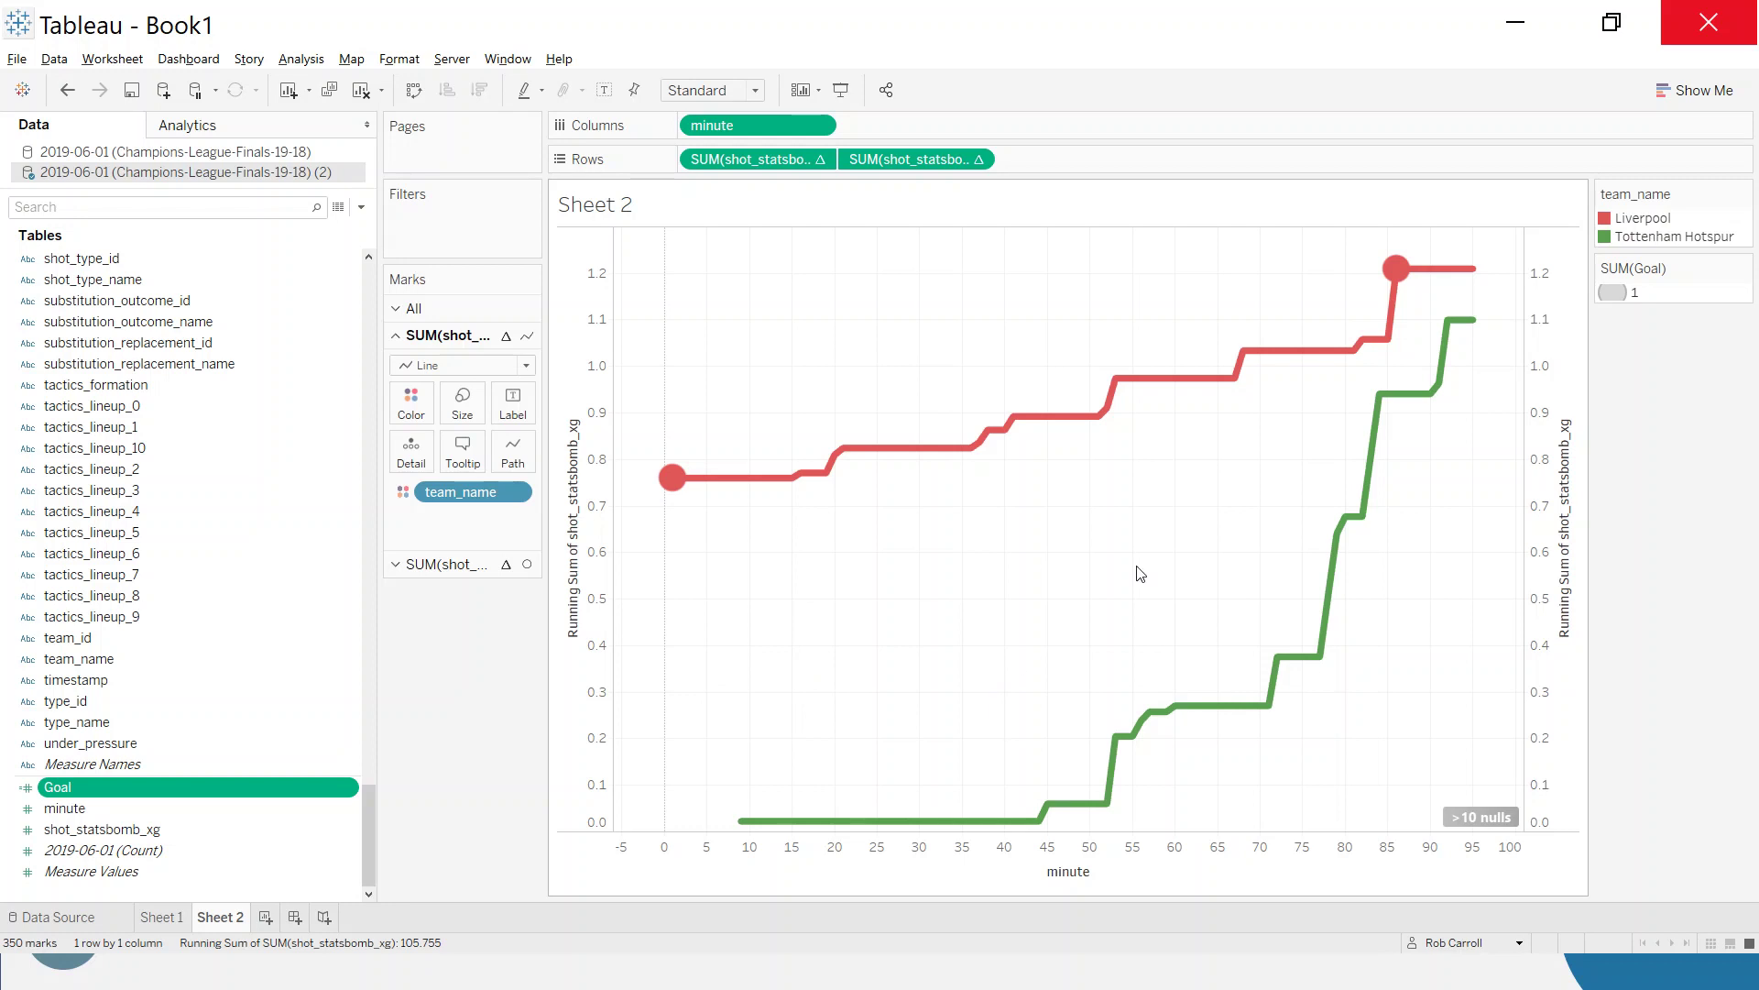
Hide the secondary axis header and remove the title of the remaining running-sum axis
right_click(1555, 386)
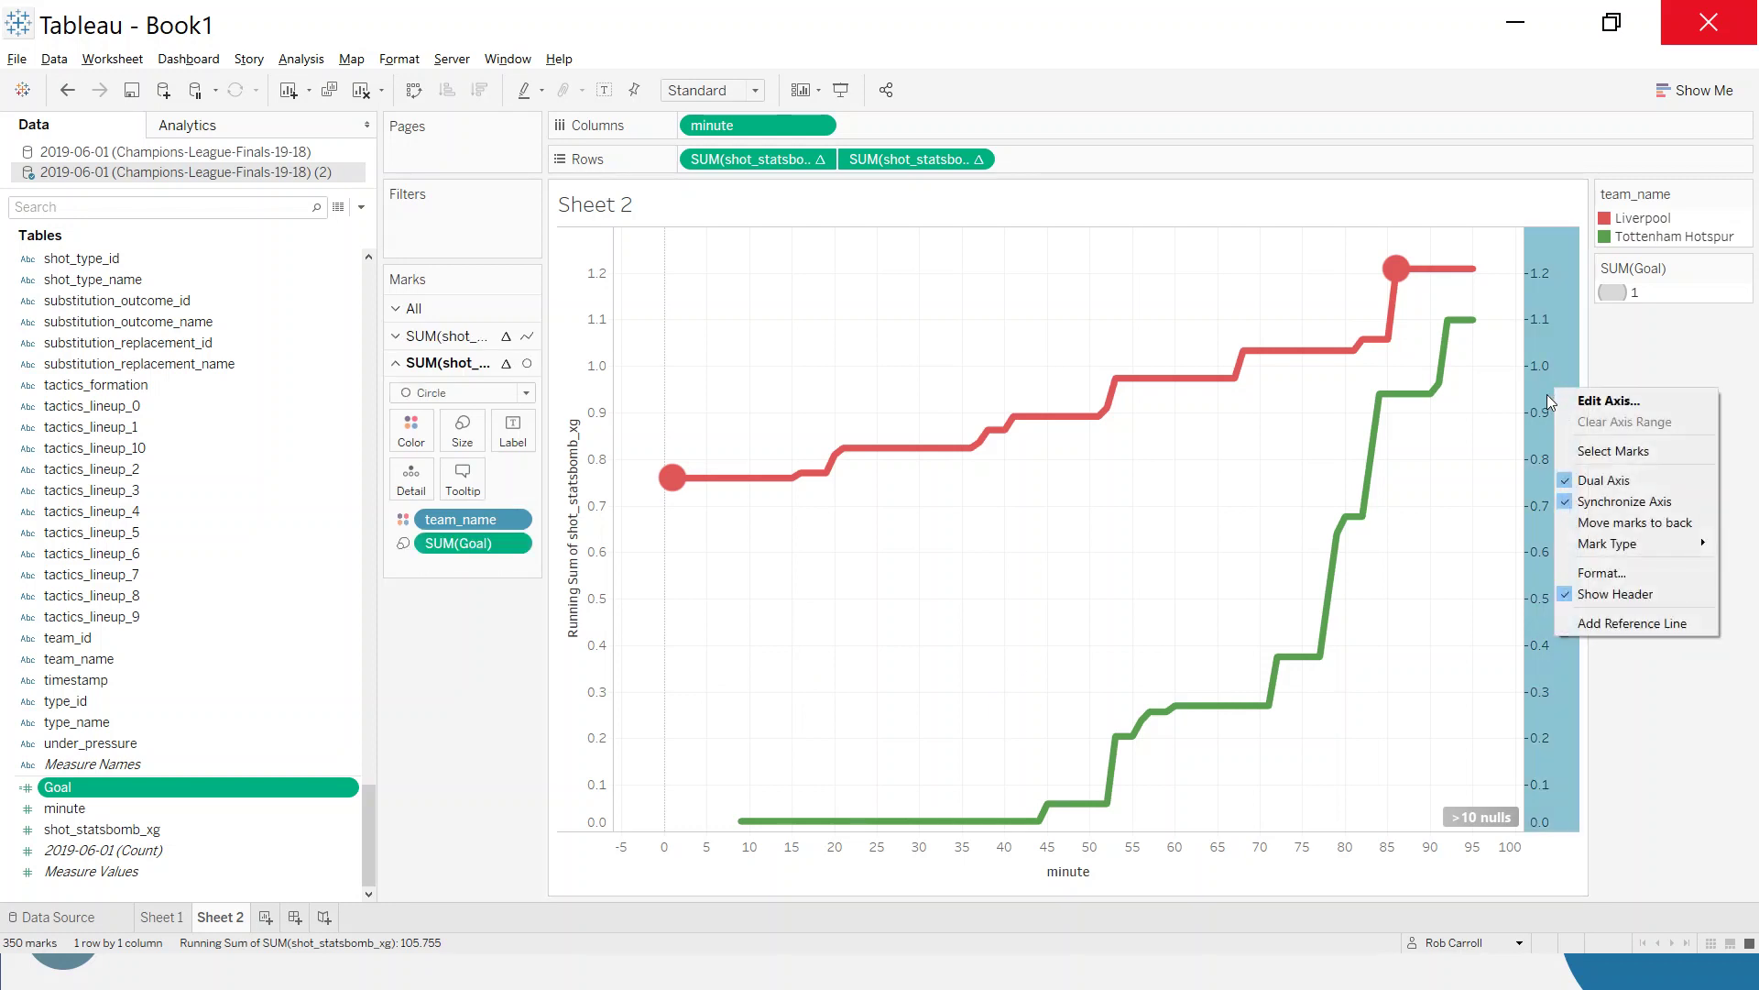
click(1604, 595)
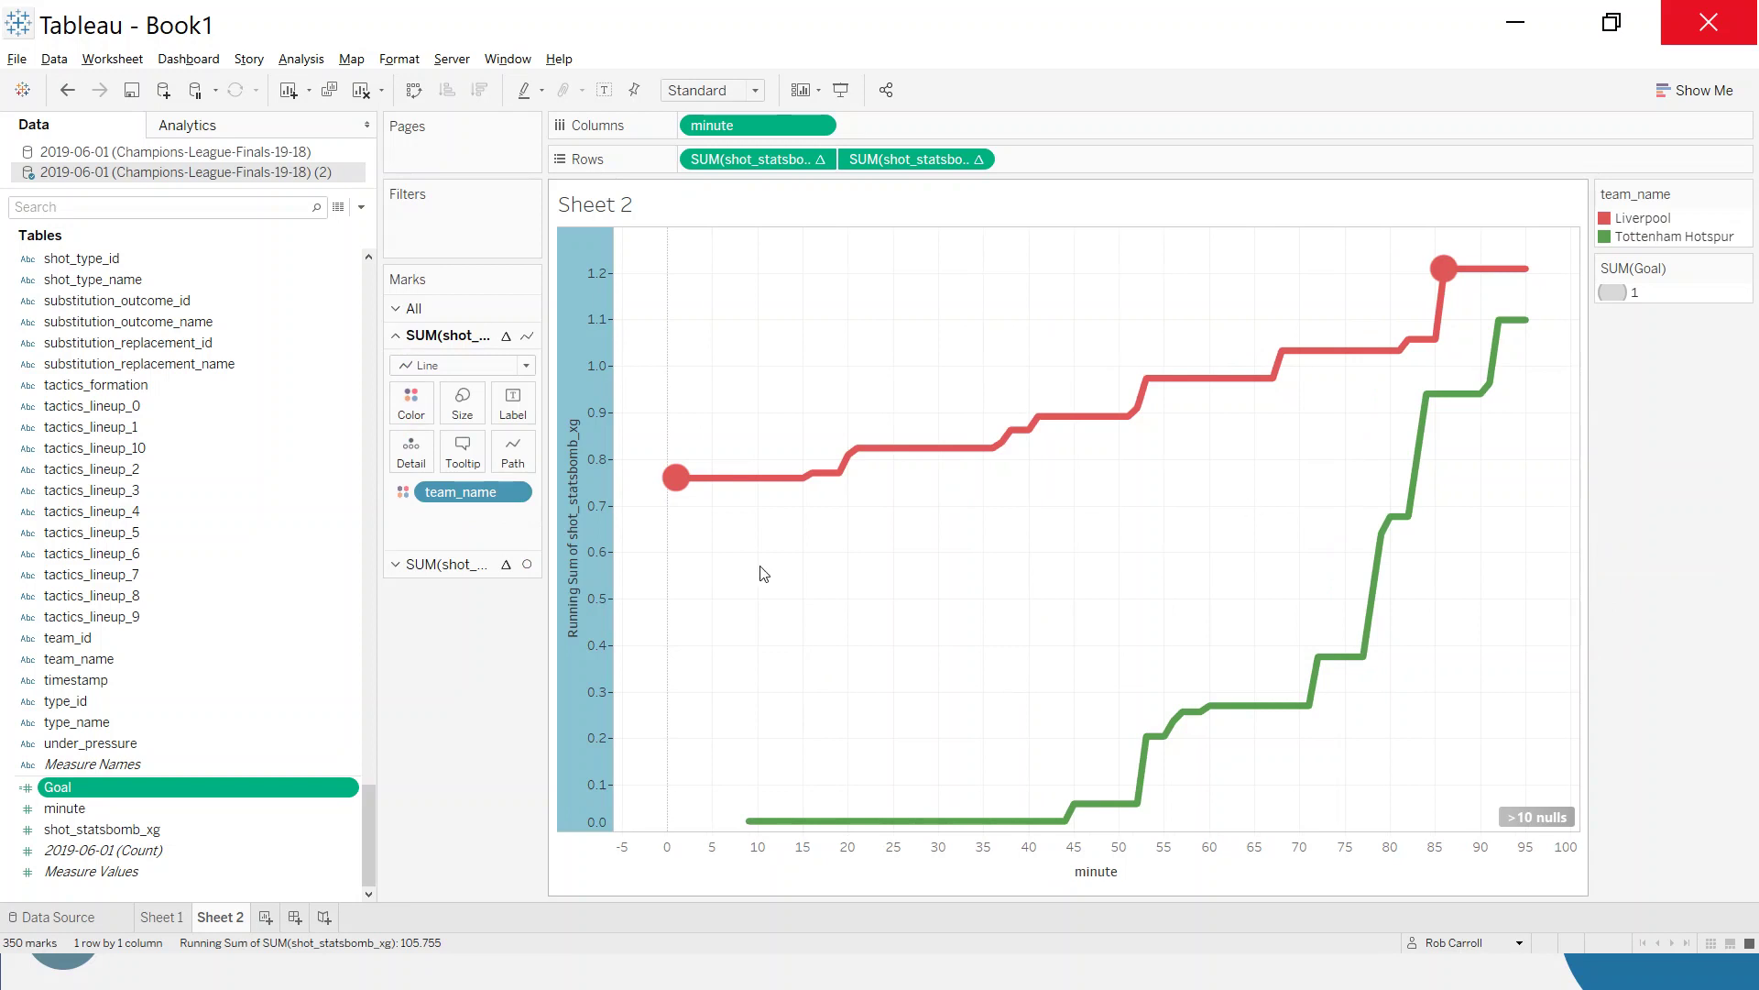
double_click(596, 405)
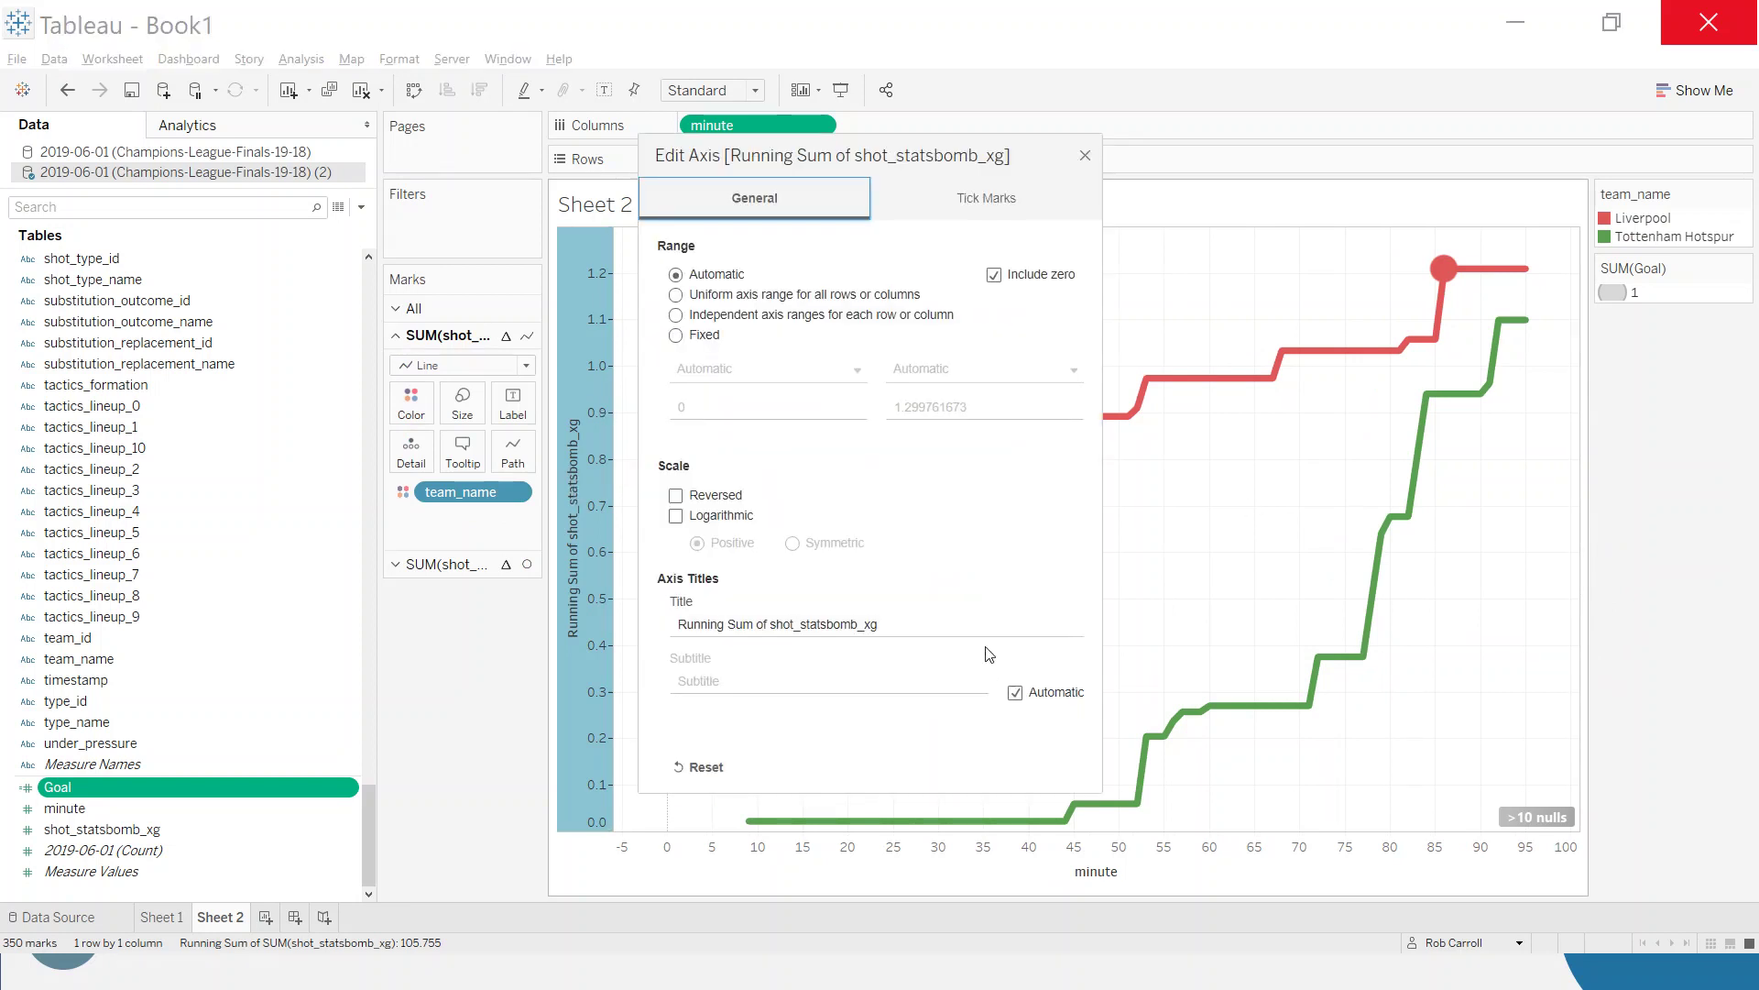
click(955, 629)
key(BackSpace)
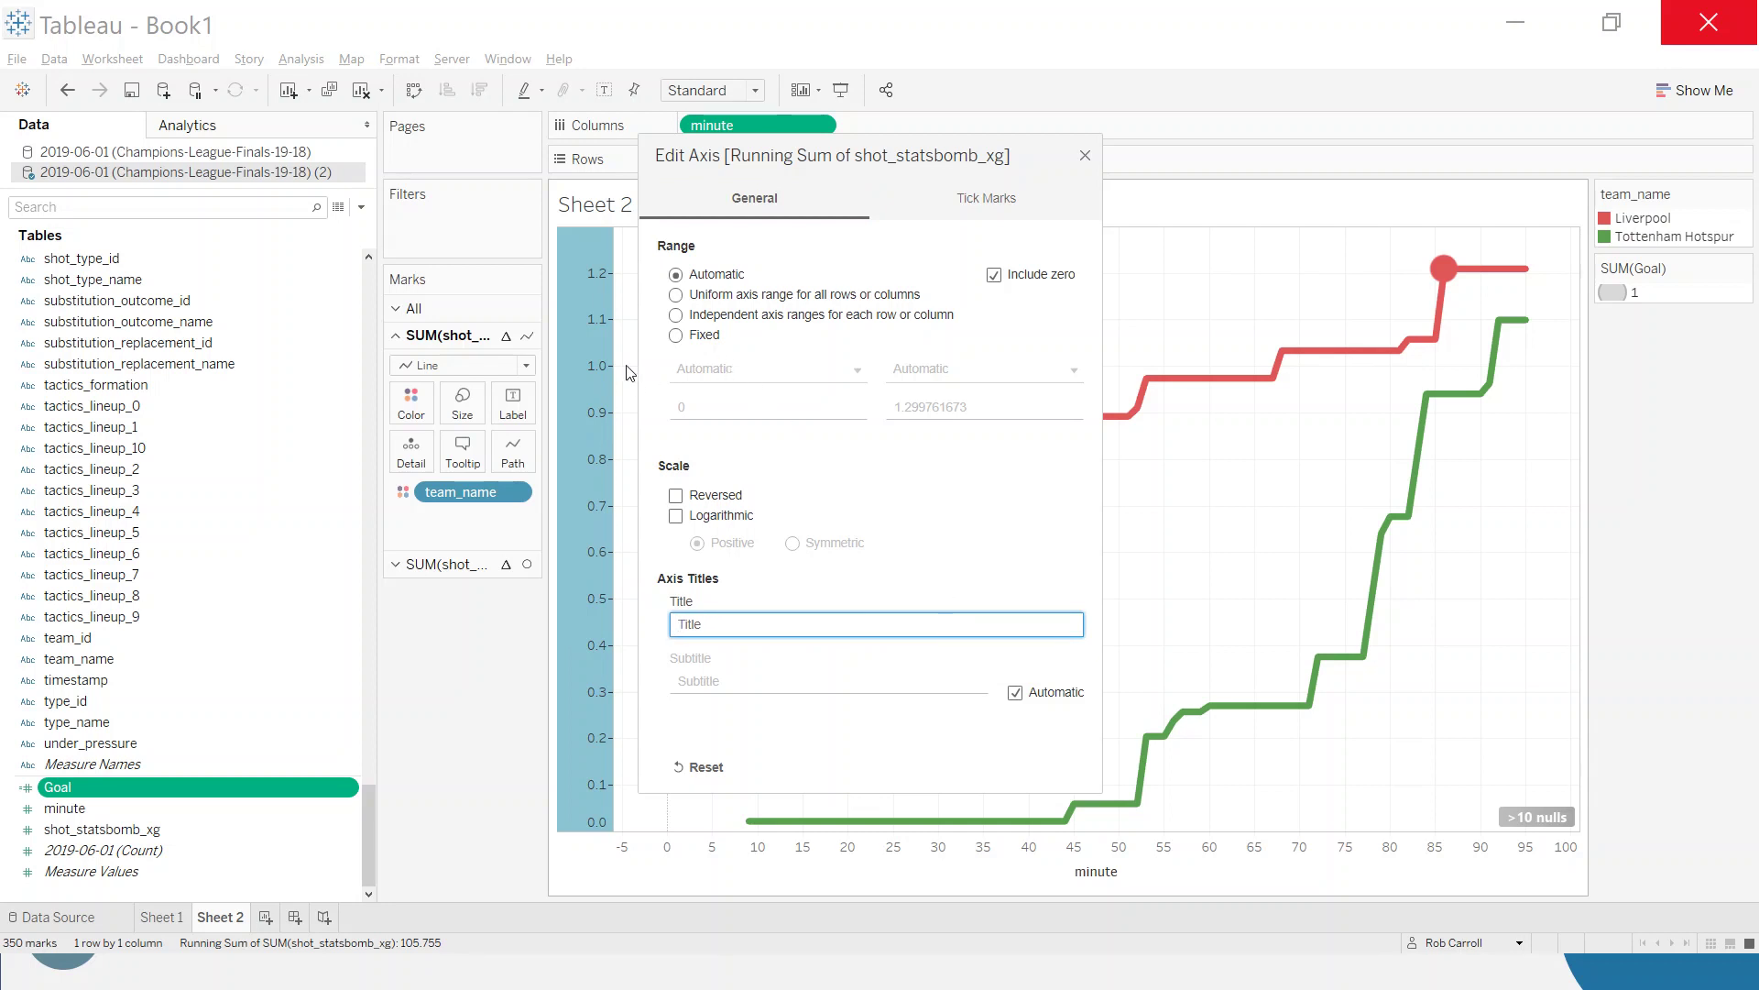
click(1085, 157)
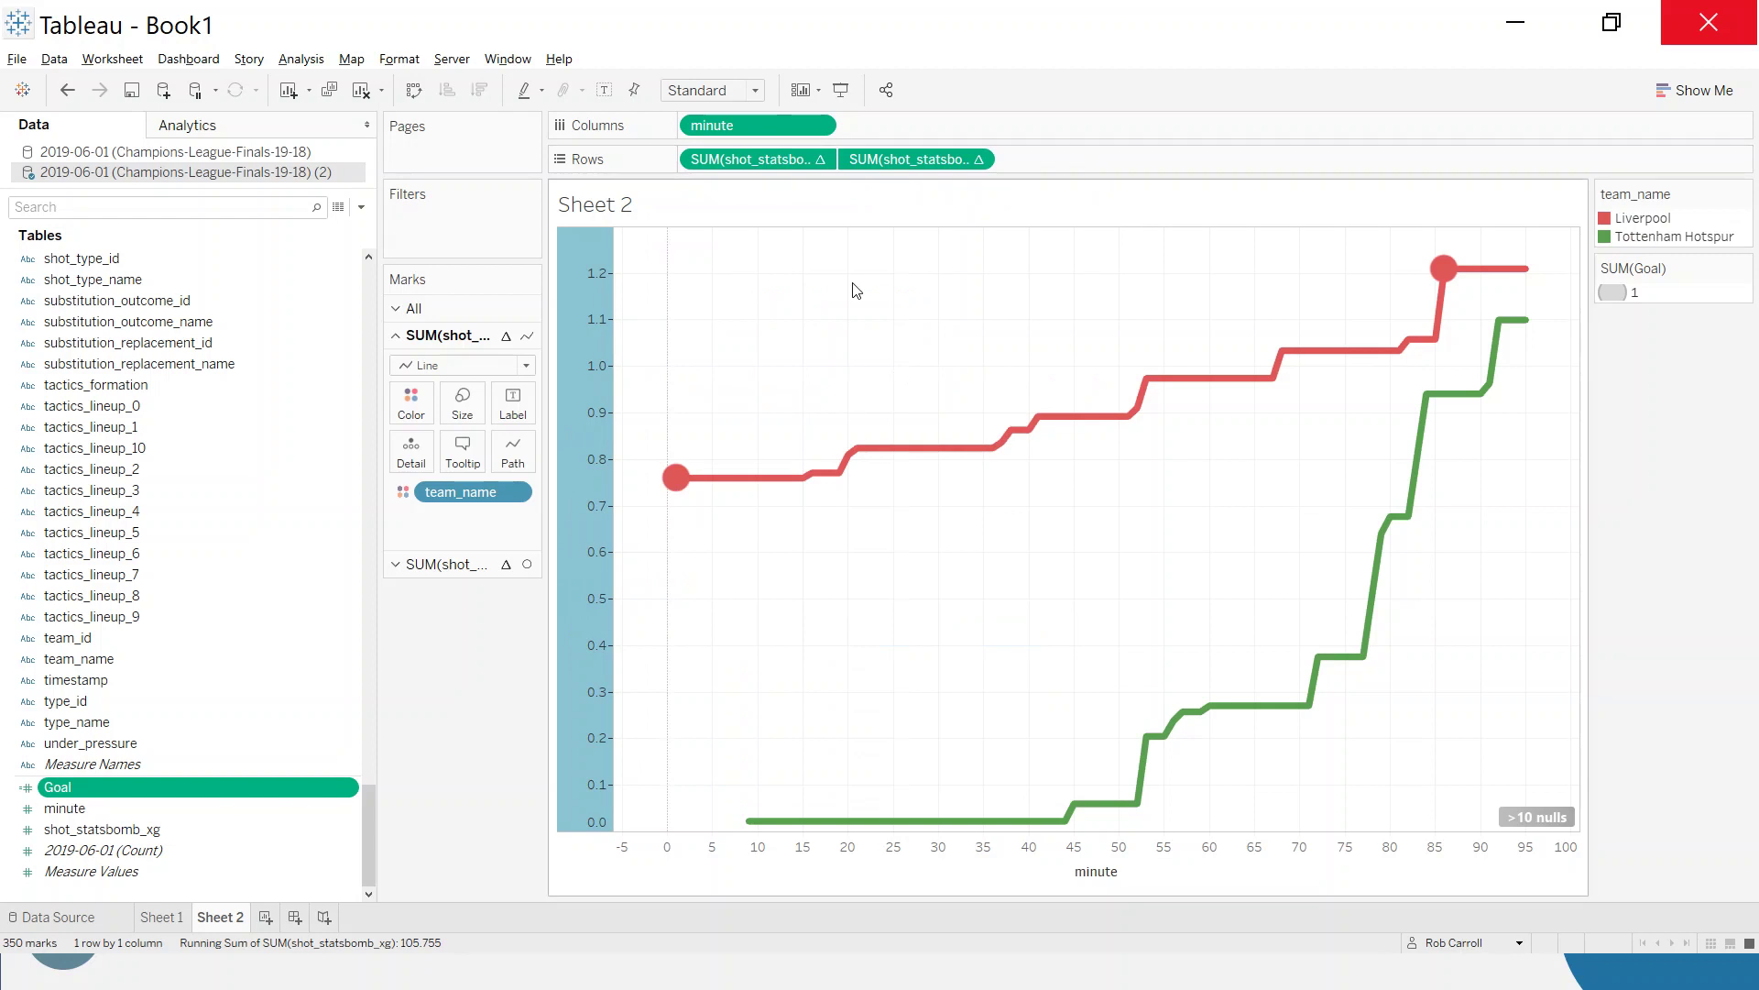
Remove the minute axis title and give the axis a fixed start of -1 with an automatic end
right_click(914, 873)
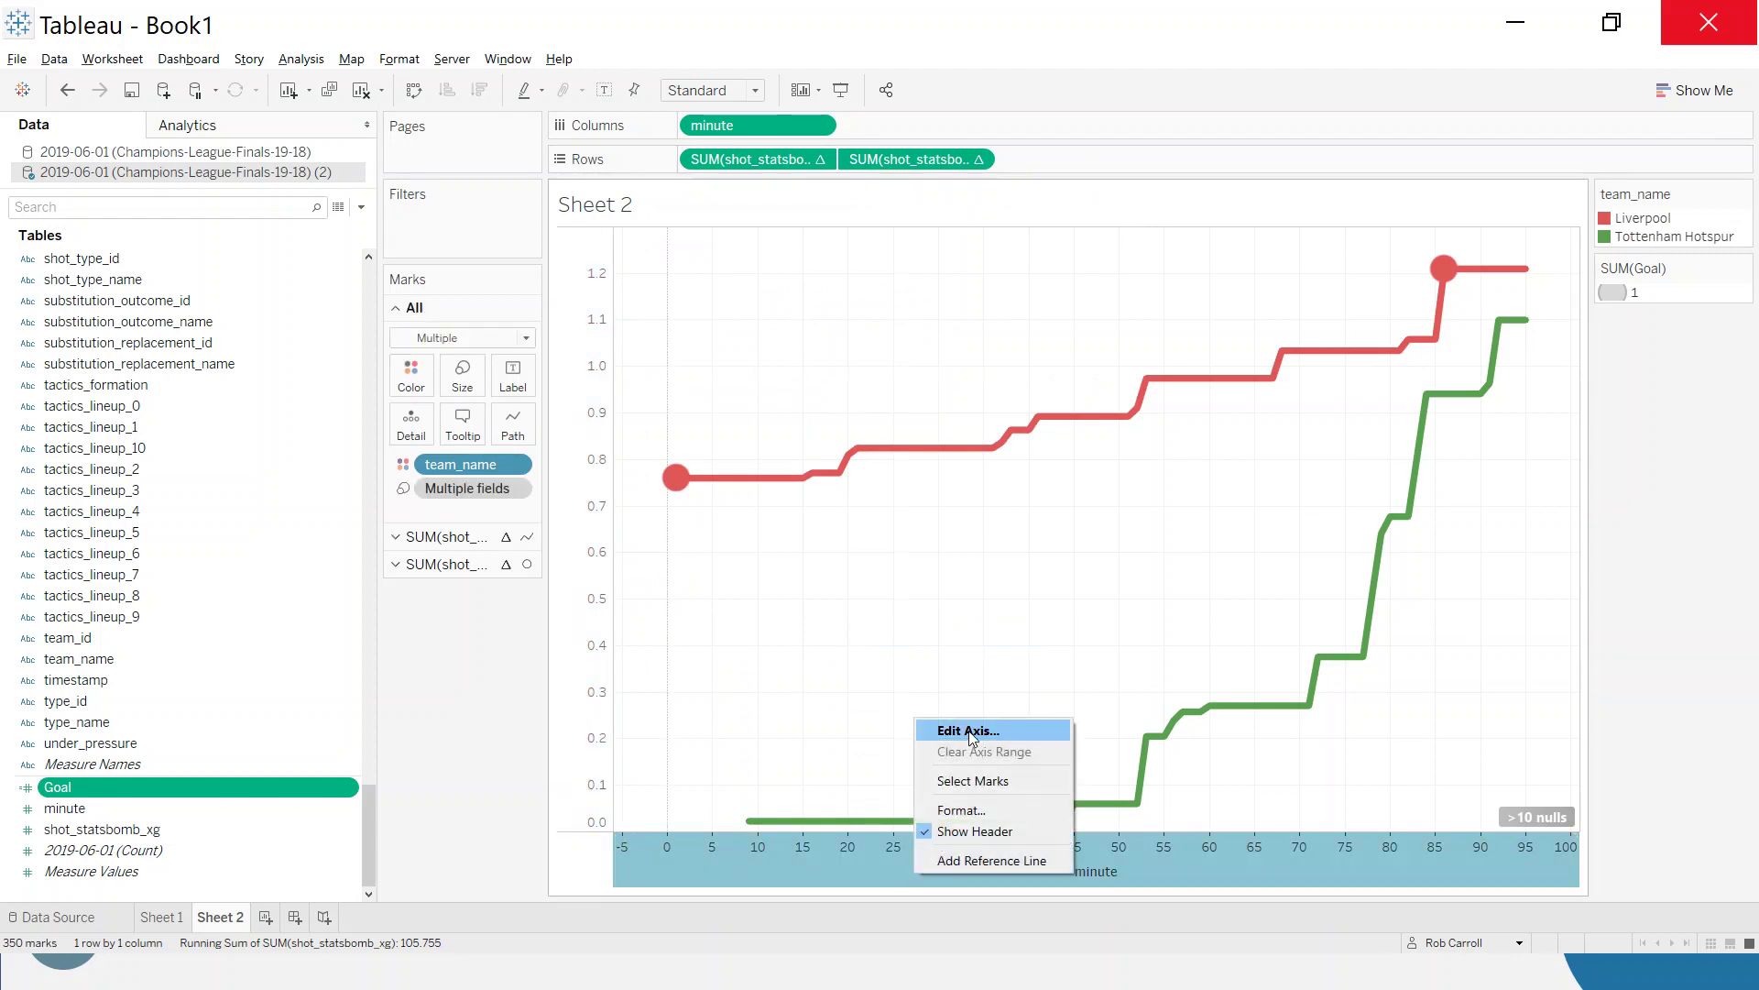
click(968, 730)
click(765, 624)
key(BackSpace)
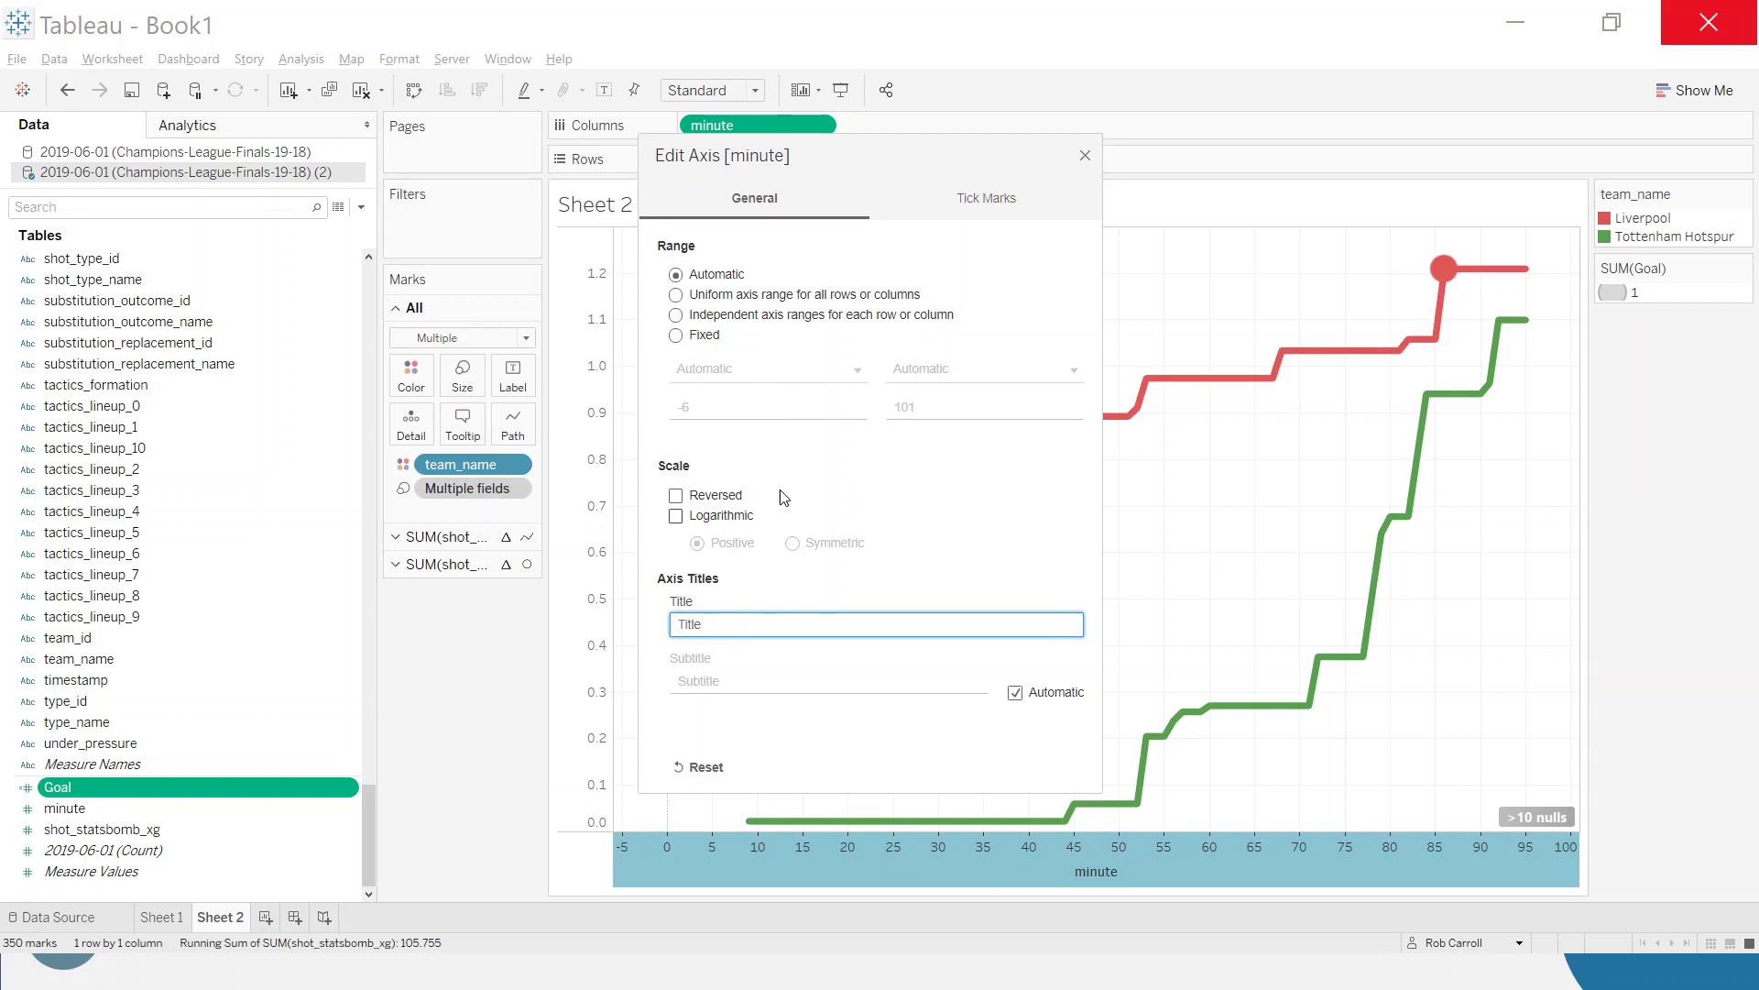
click(677, 336)
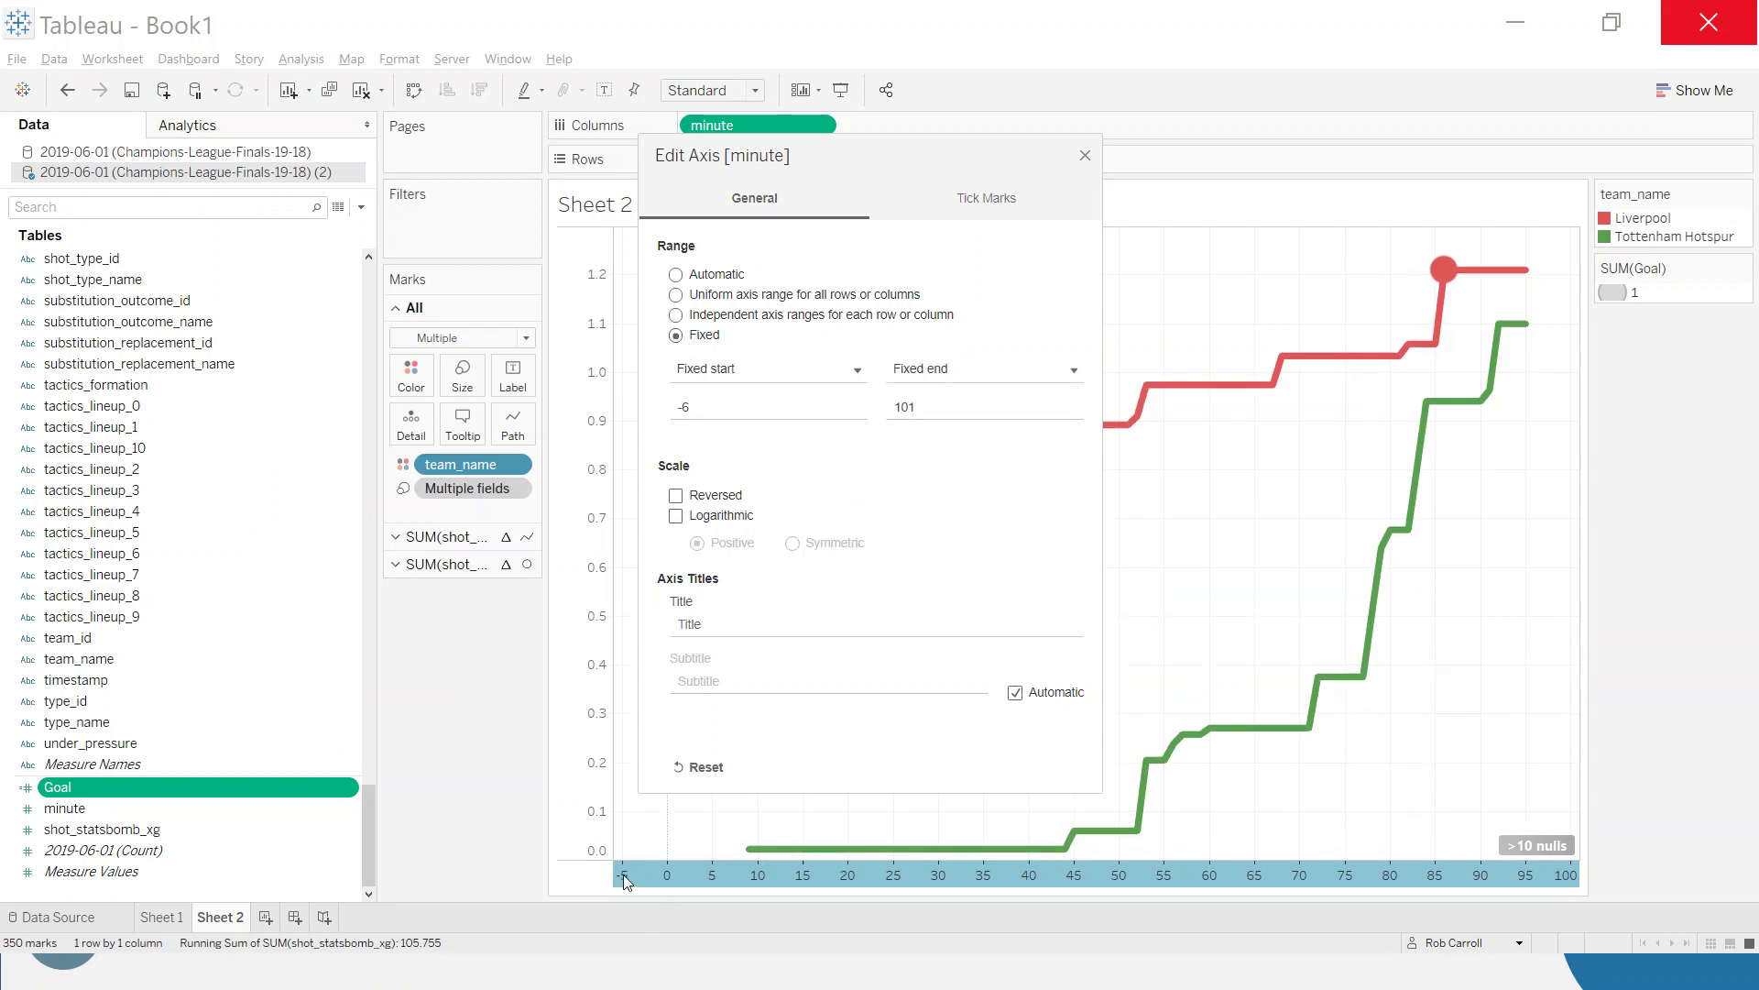
click(740, 409)
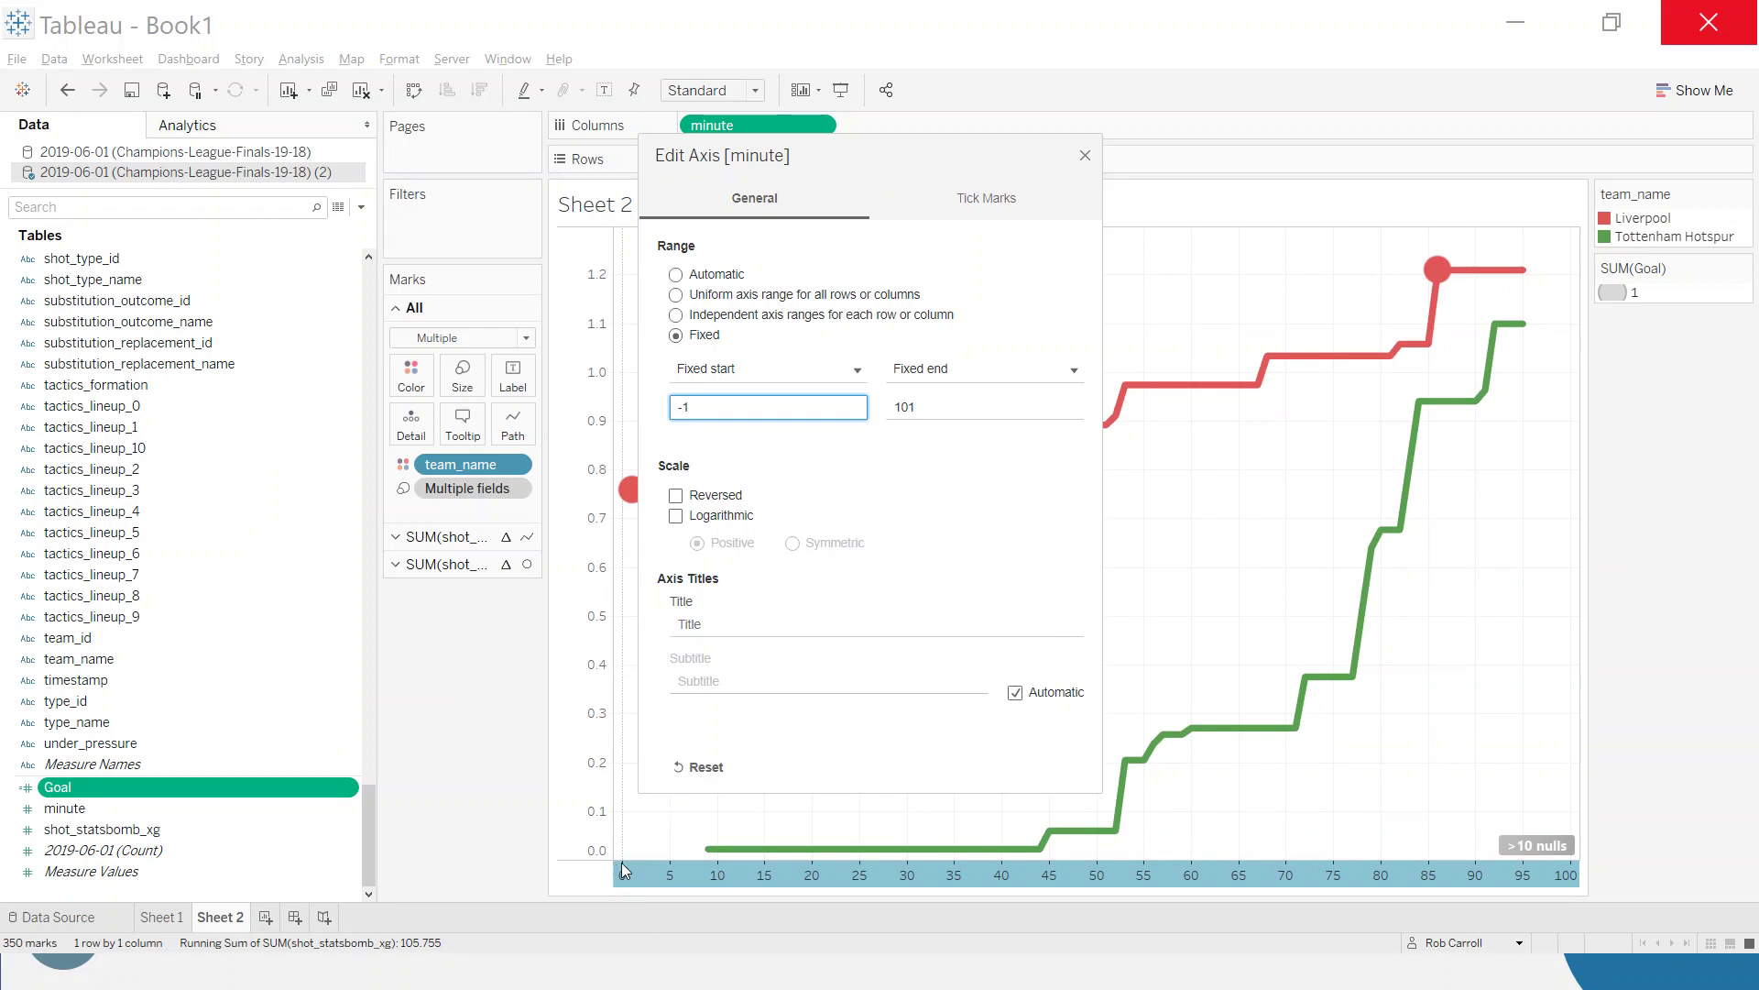
click(925, 371)
click(949, 394)
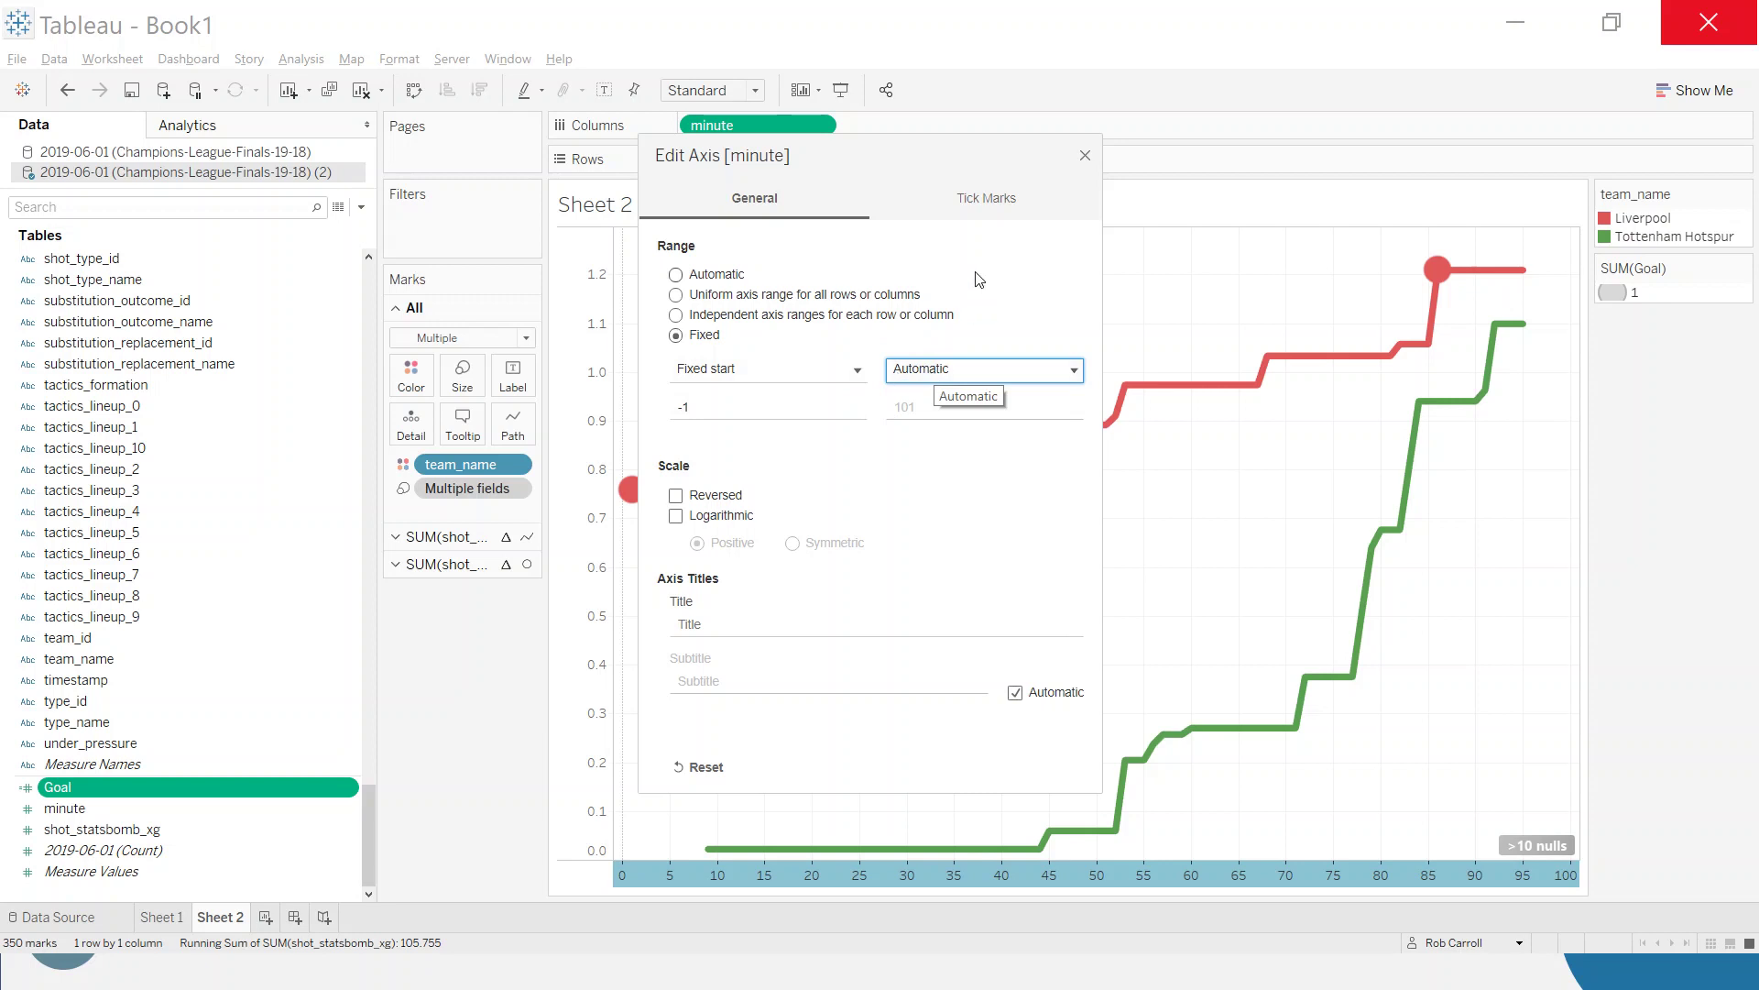
Set the minute axis to fixed major tick marks with an interval of 15 and close the axis settings
click(986, 200)
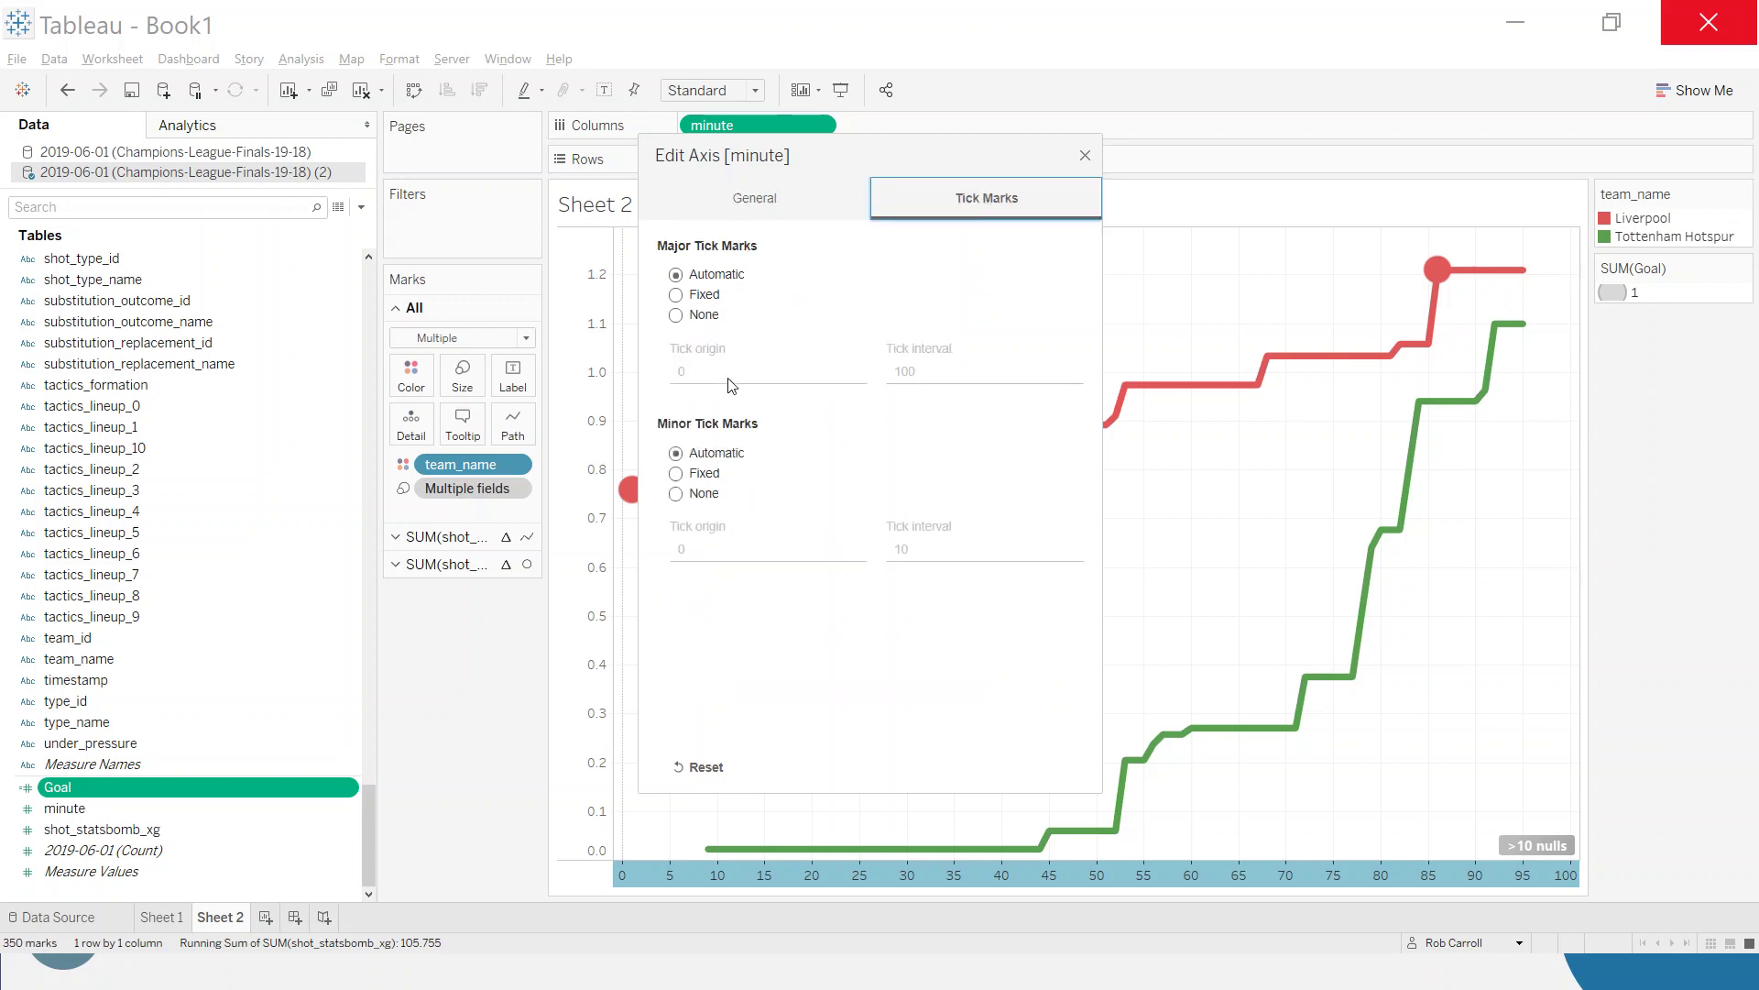
click(676, 295)
click(1010, 377)
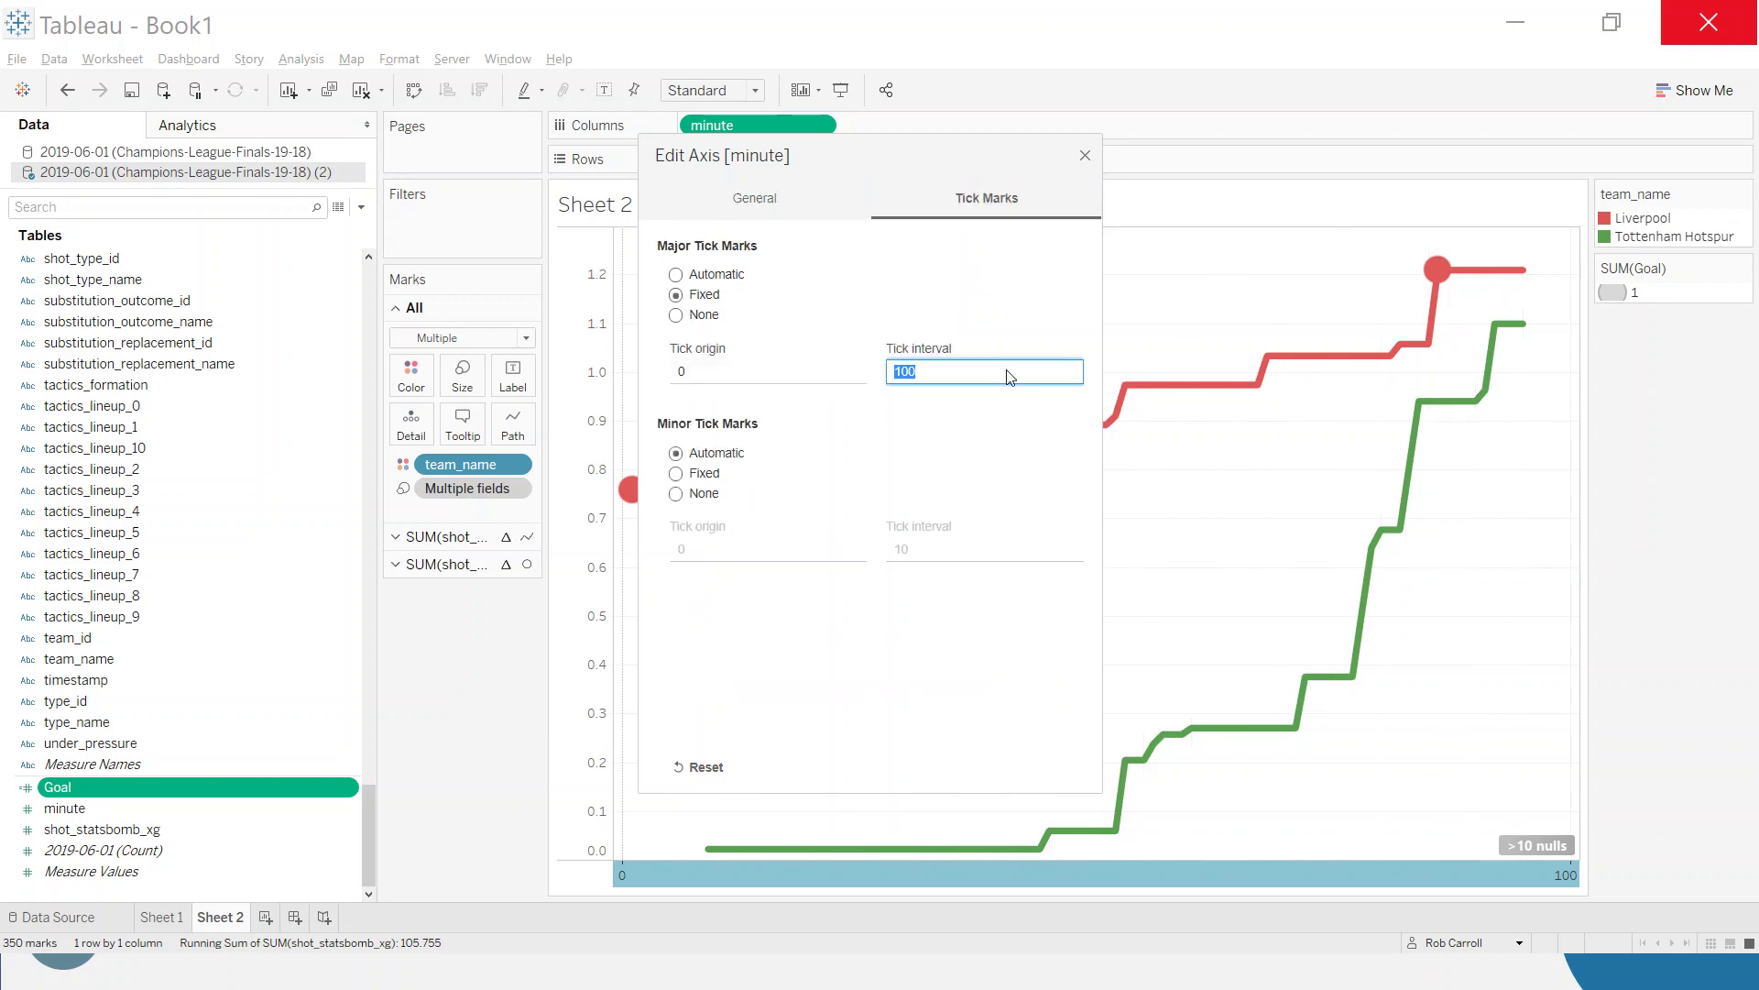
text(15)
key(Tab)
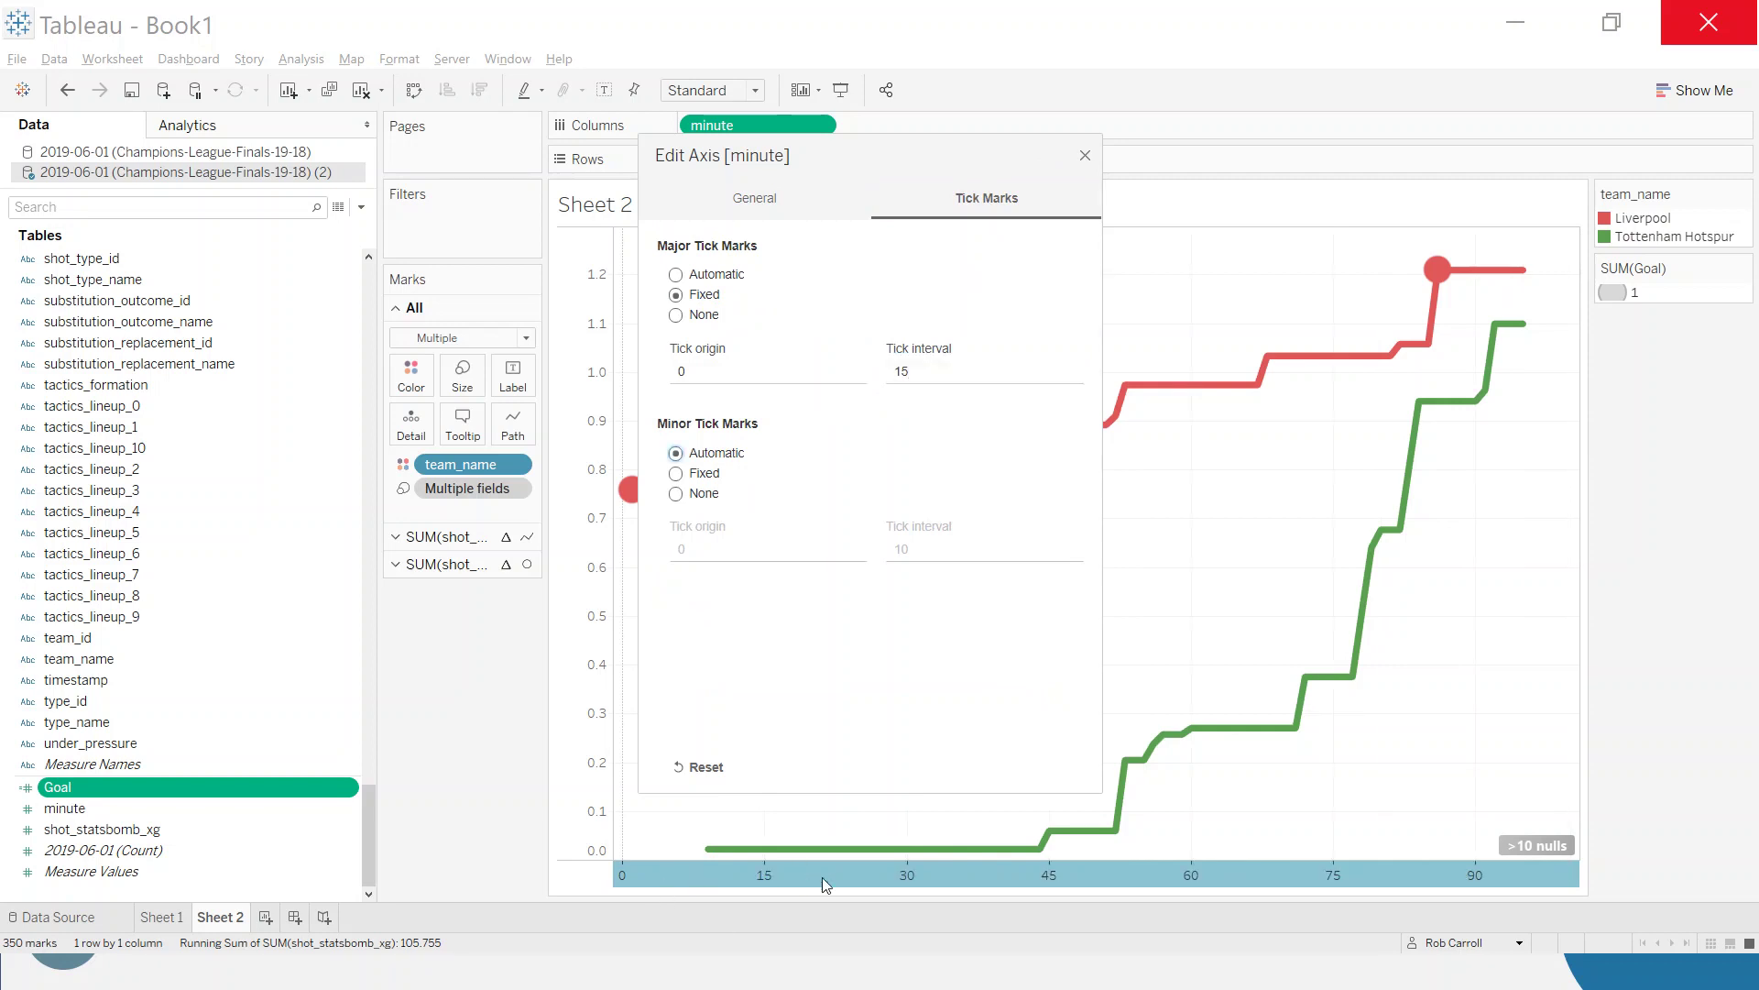
click(1085, 159)
Format the chart lines with grid lines set to None for the sheet and zero lines set to None for columns
right_click(861, 298)
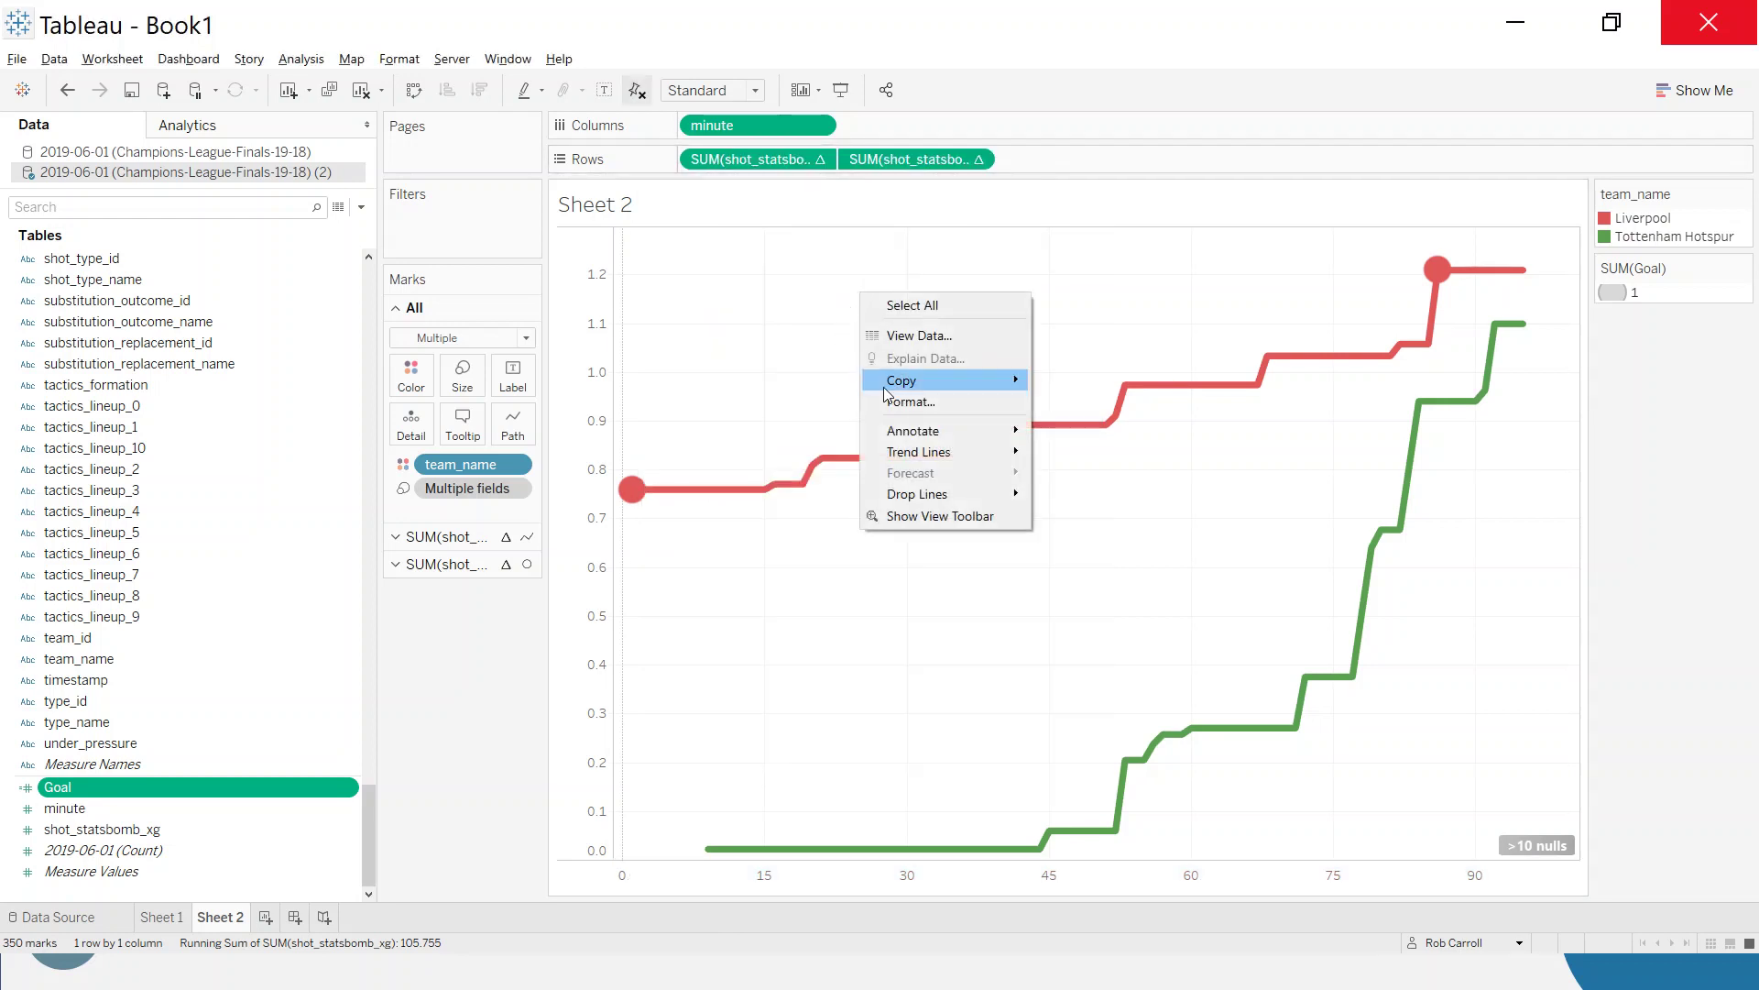
click(912, 402)
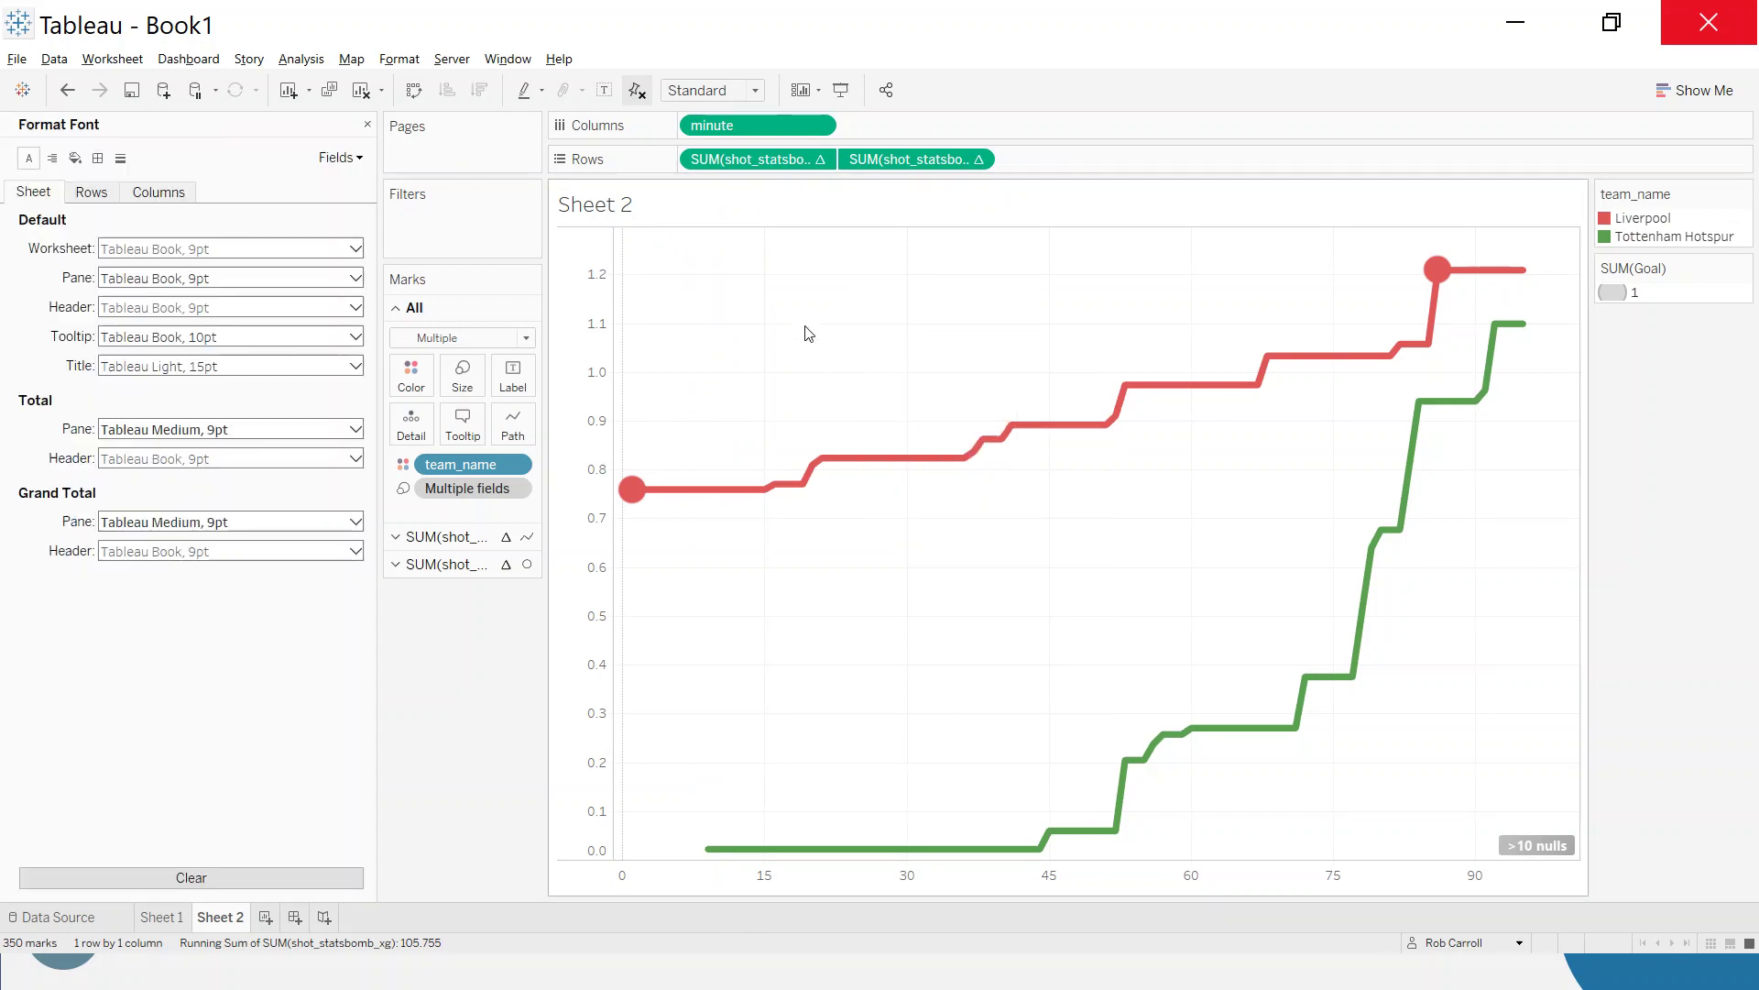
click(120, 159)
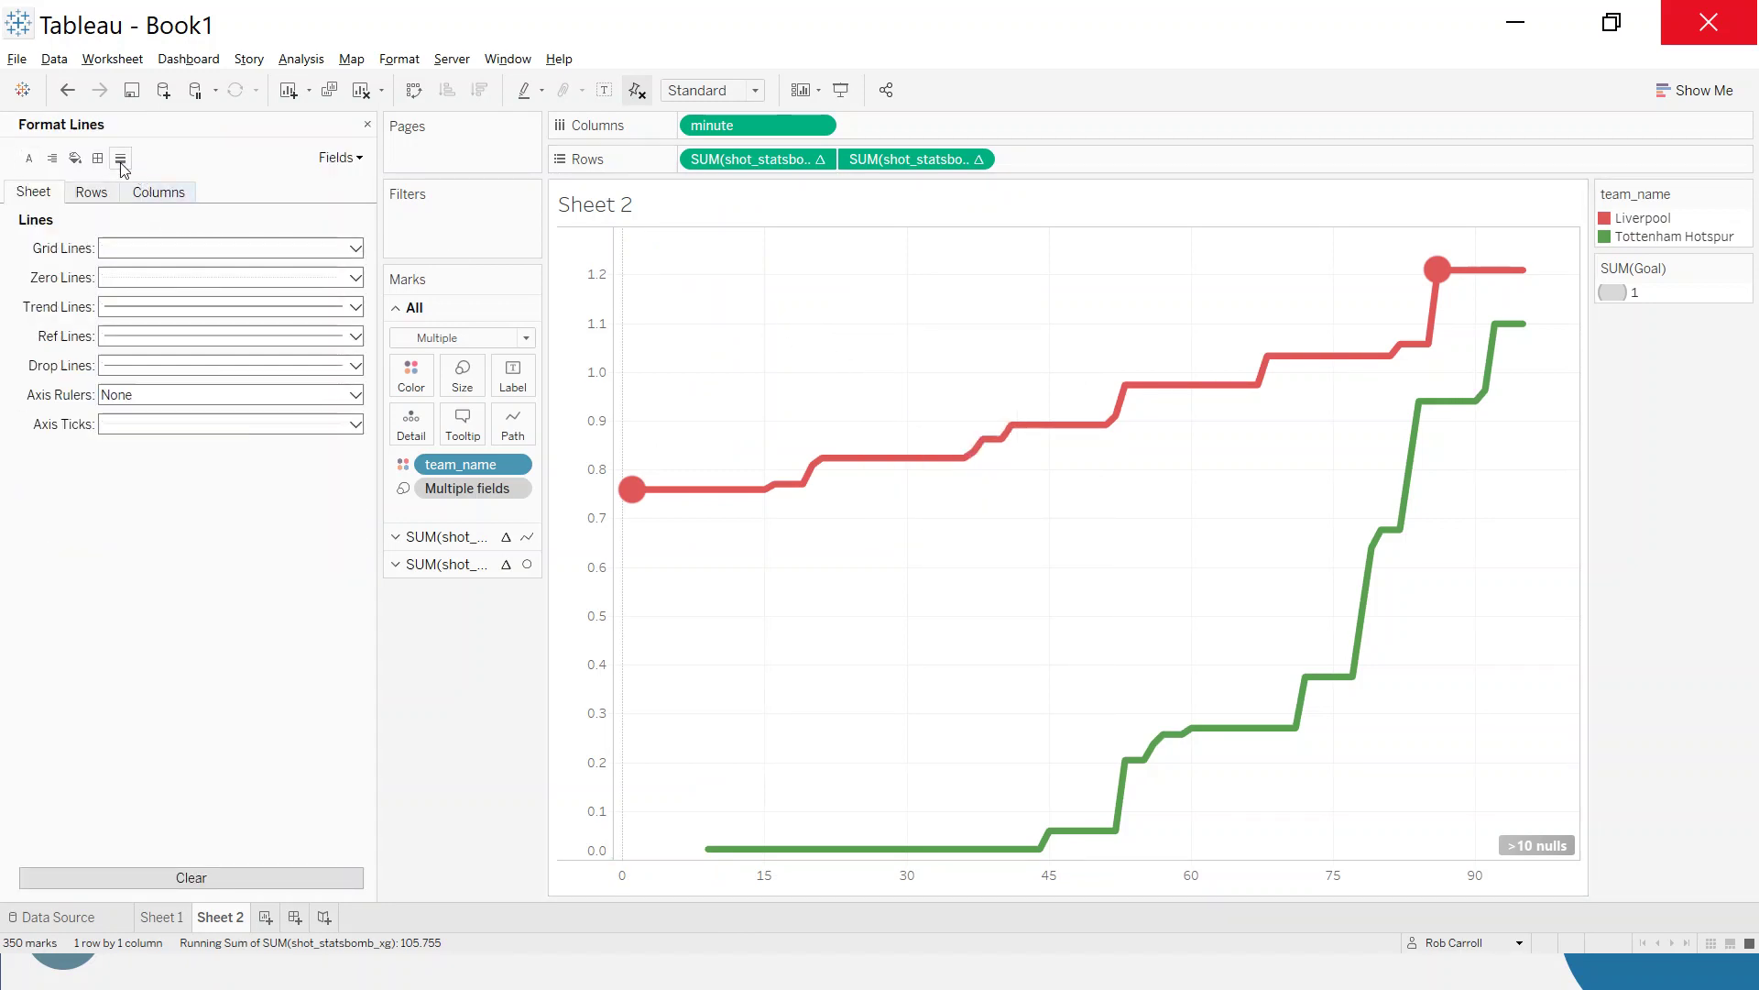
click(150, 247)
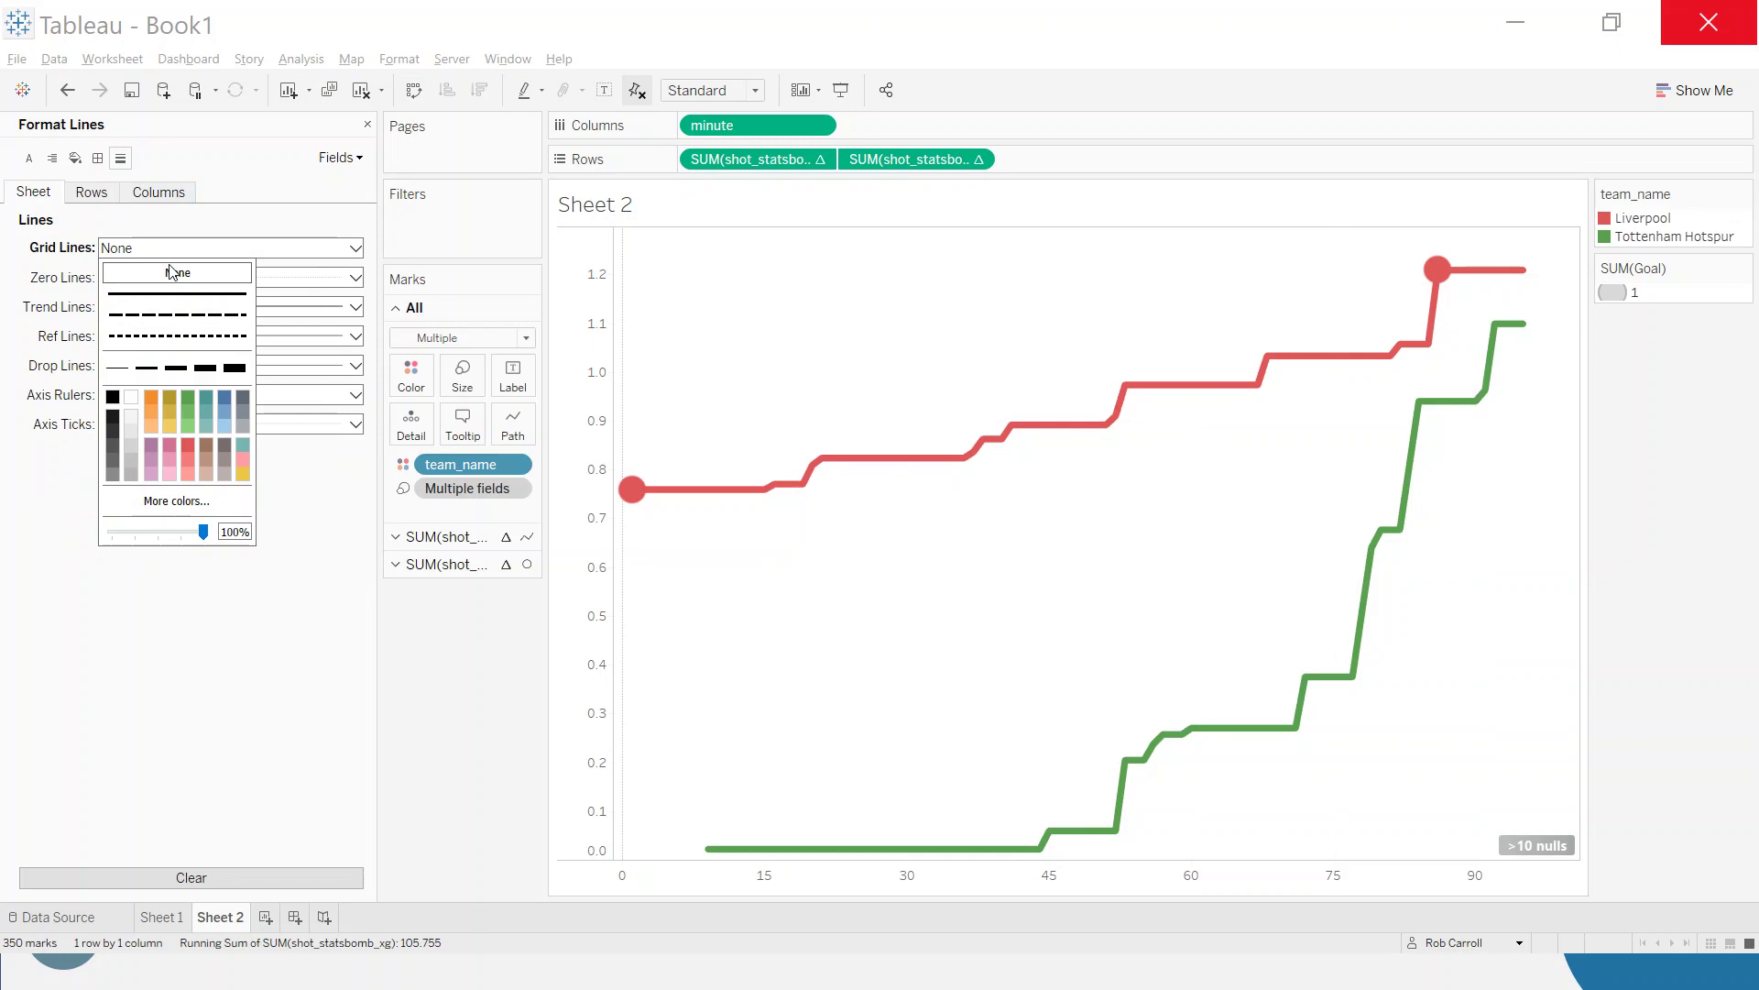
click(160, 196)
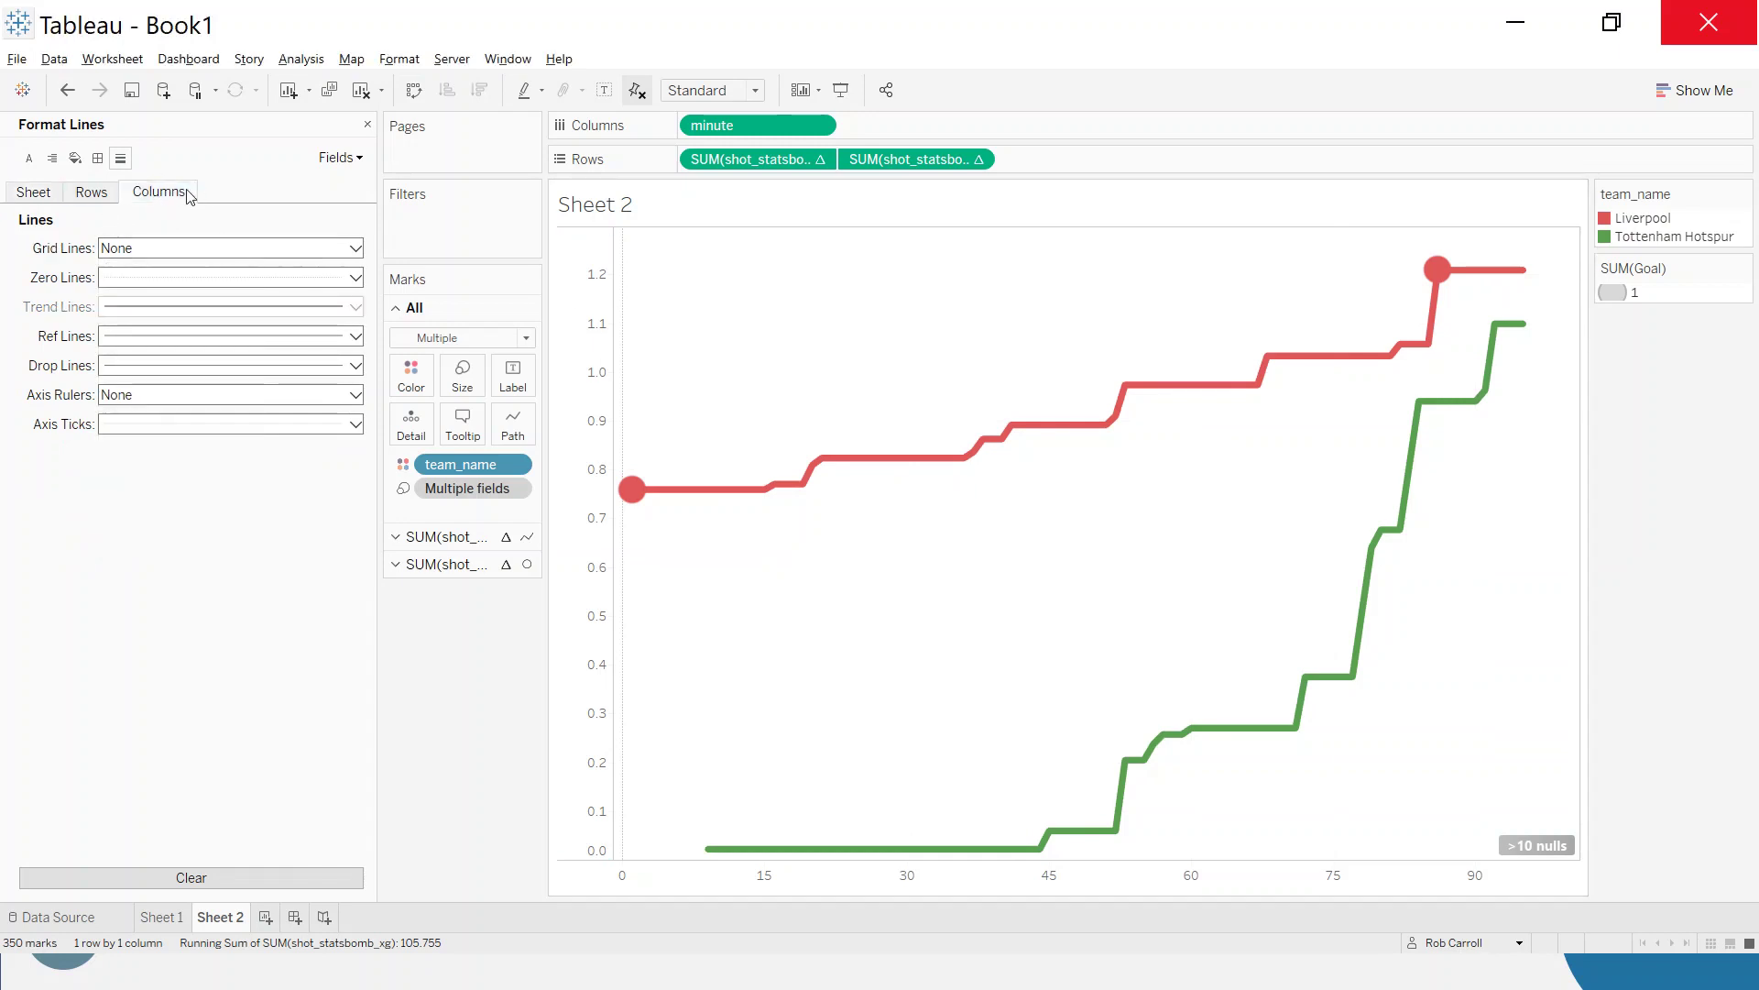
click(154, 277)
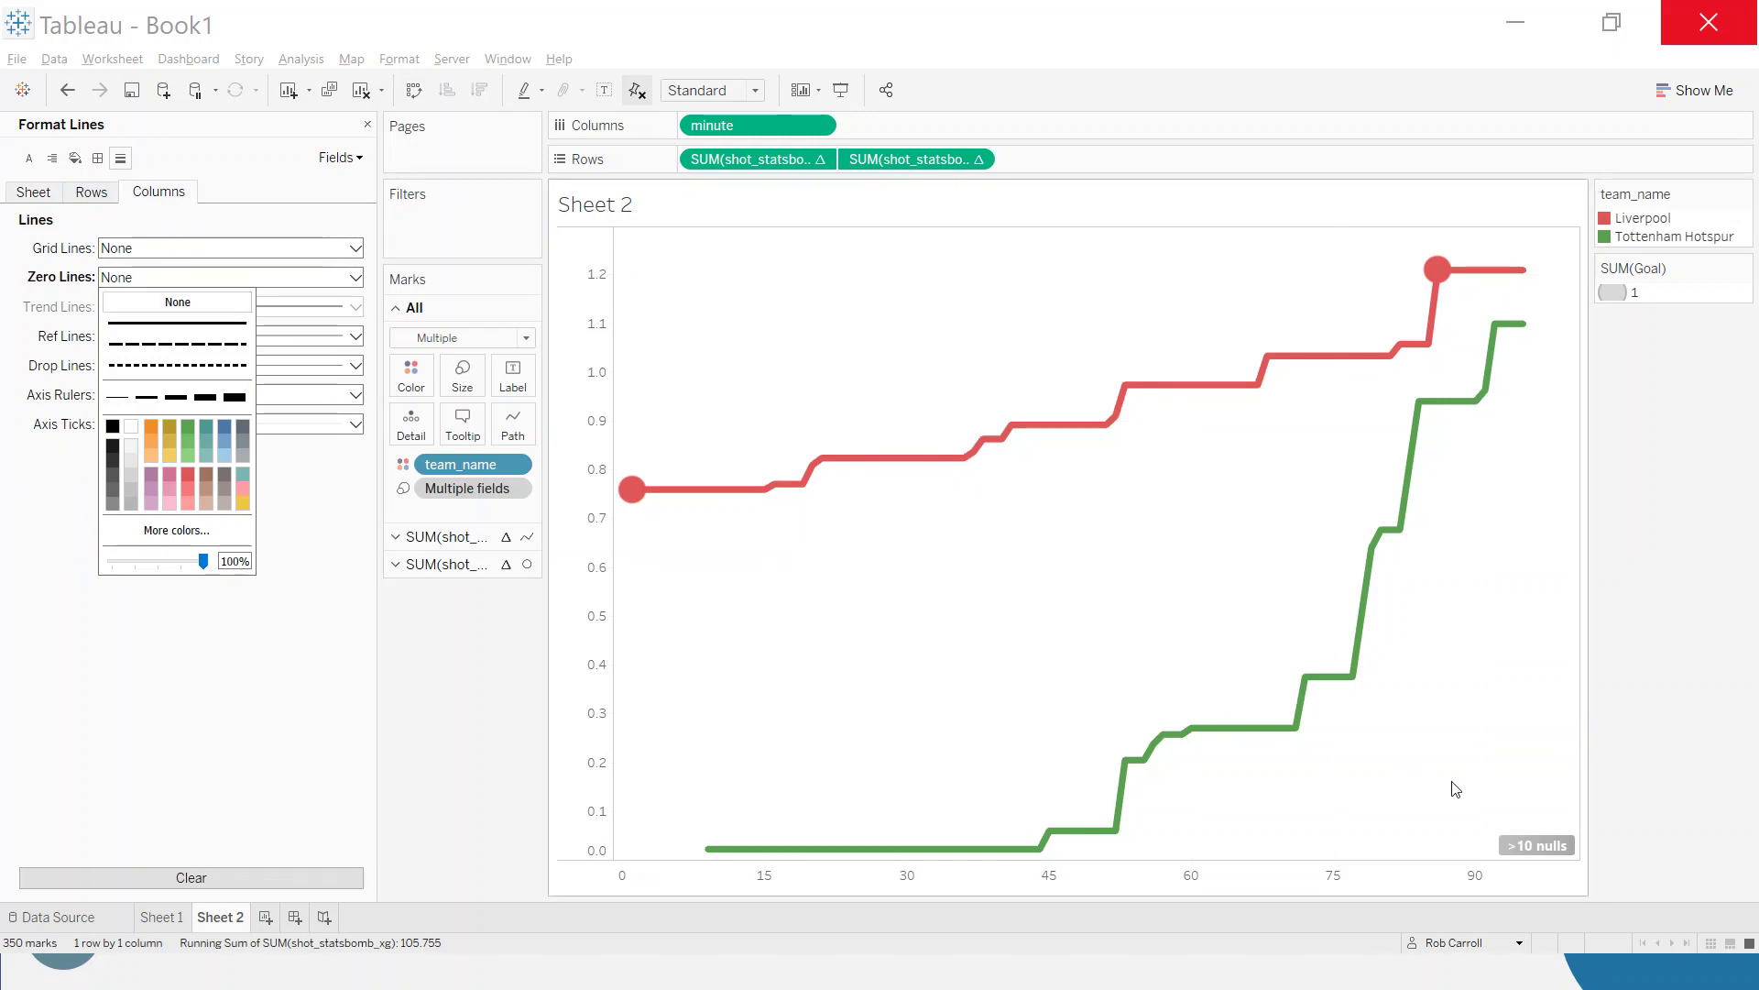
click(1503, 836)
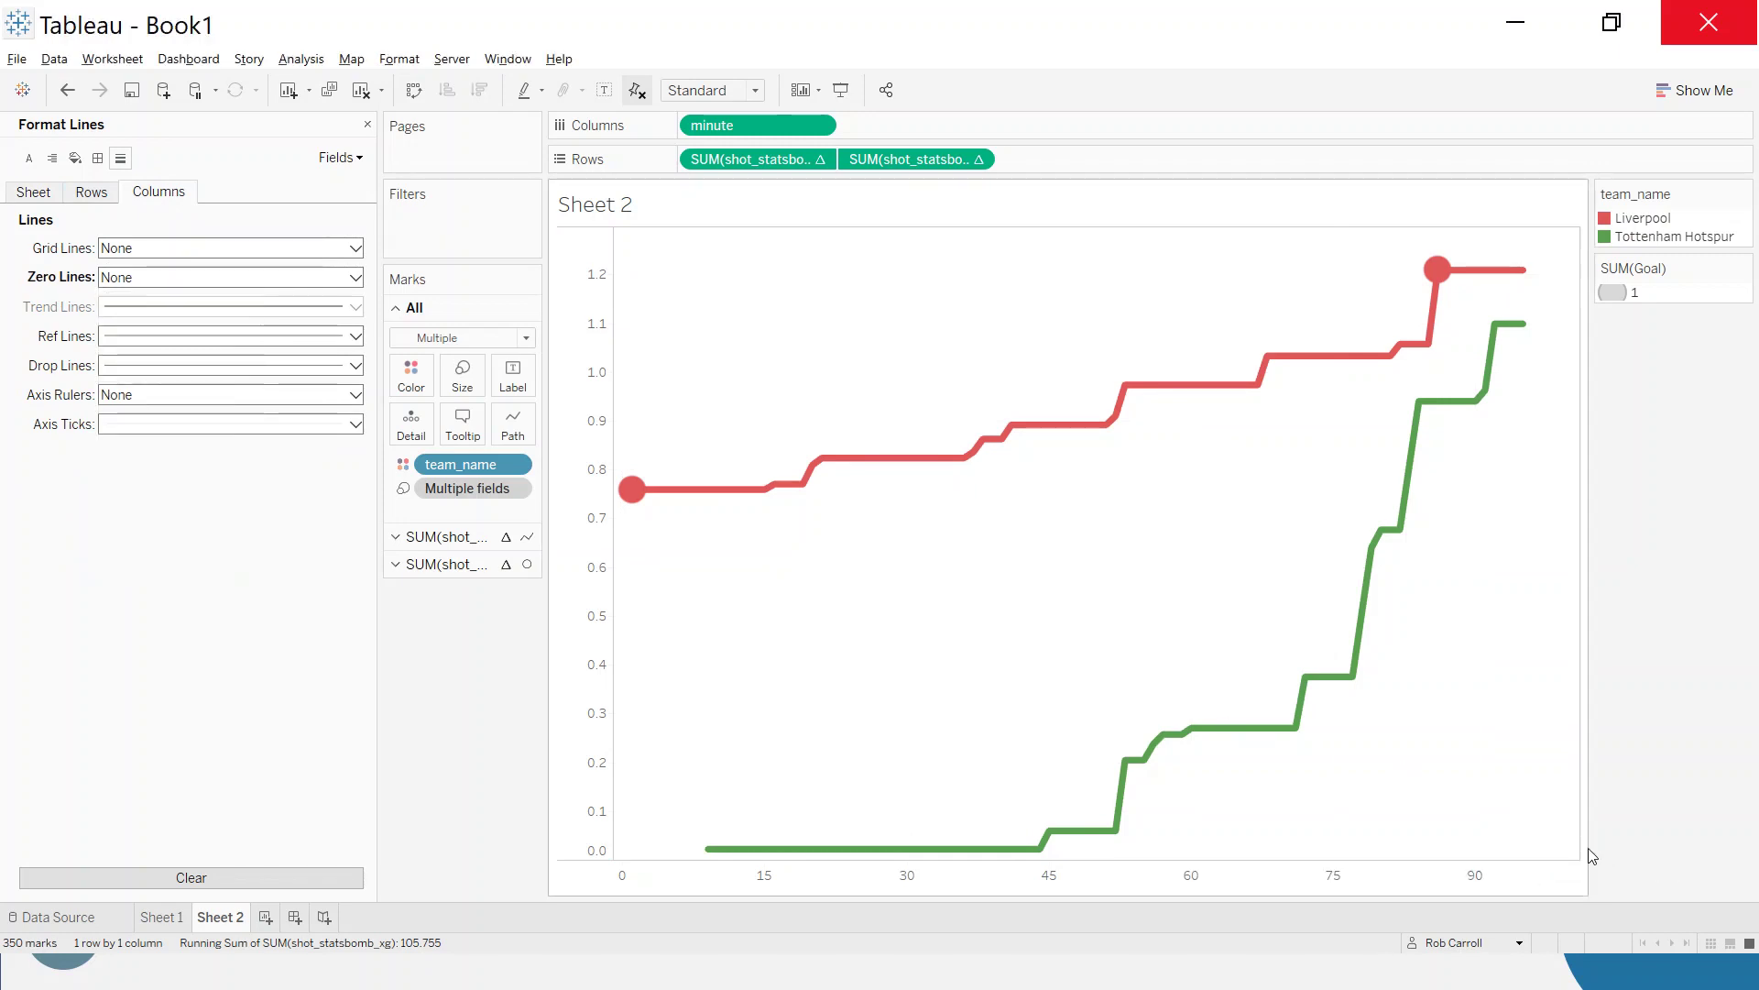
click(368, 124)
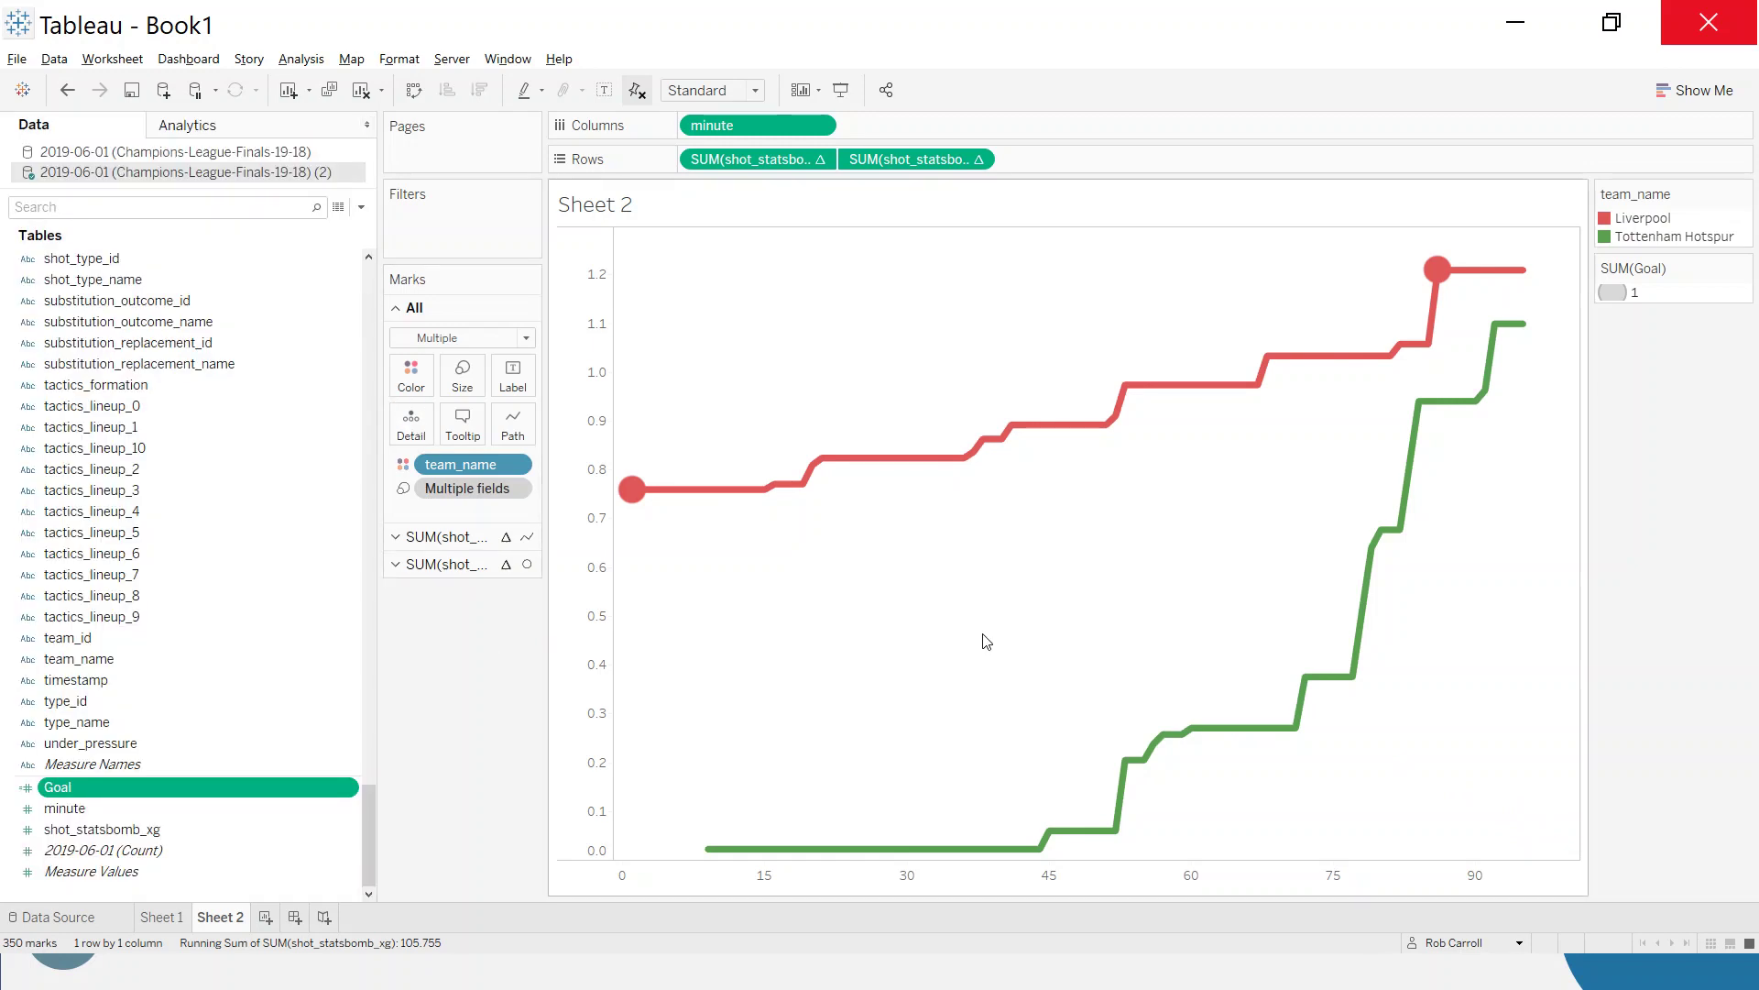
Find the player_name field by searching for "player" and use it as the label of the circle marks
mouse_move(631, 490)
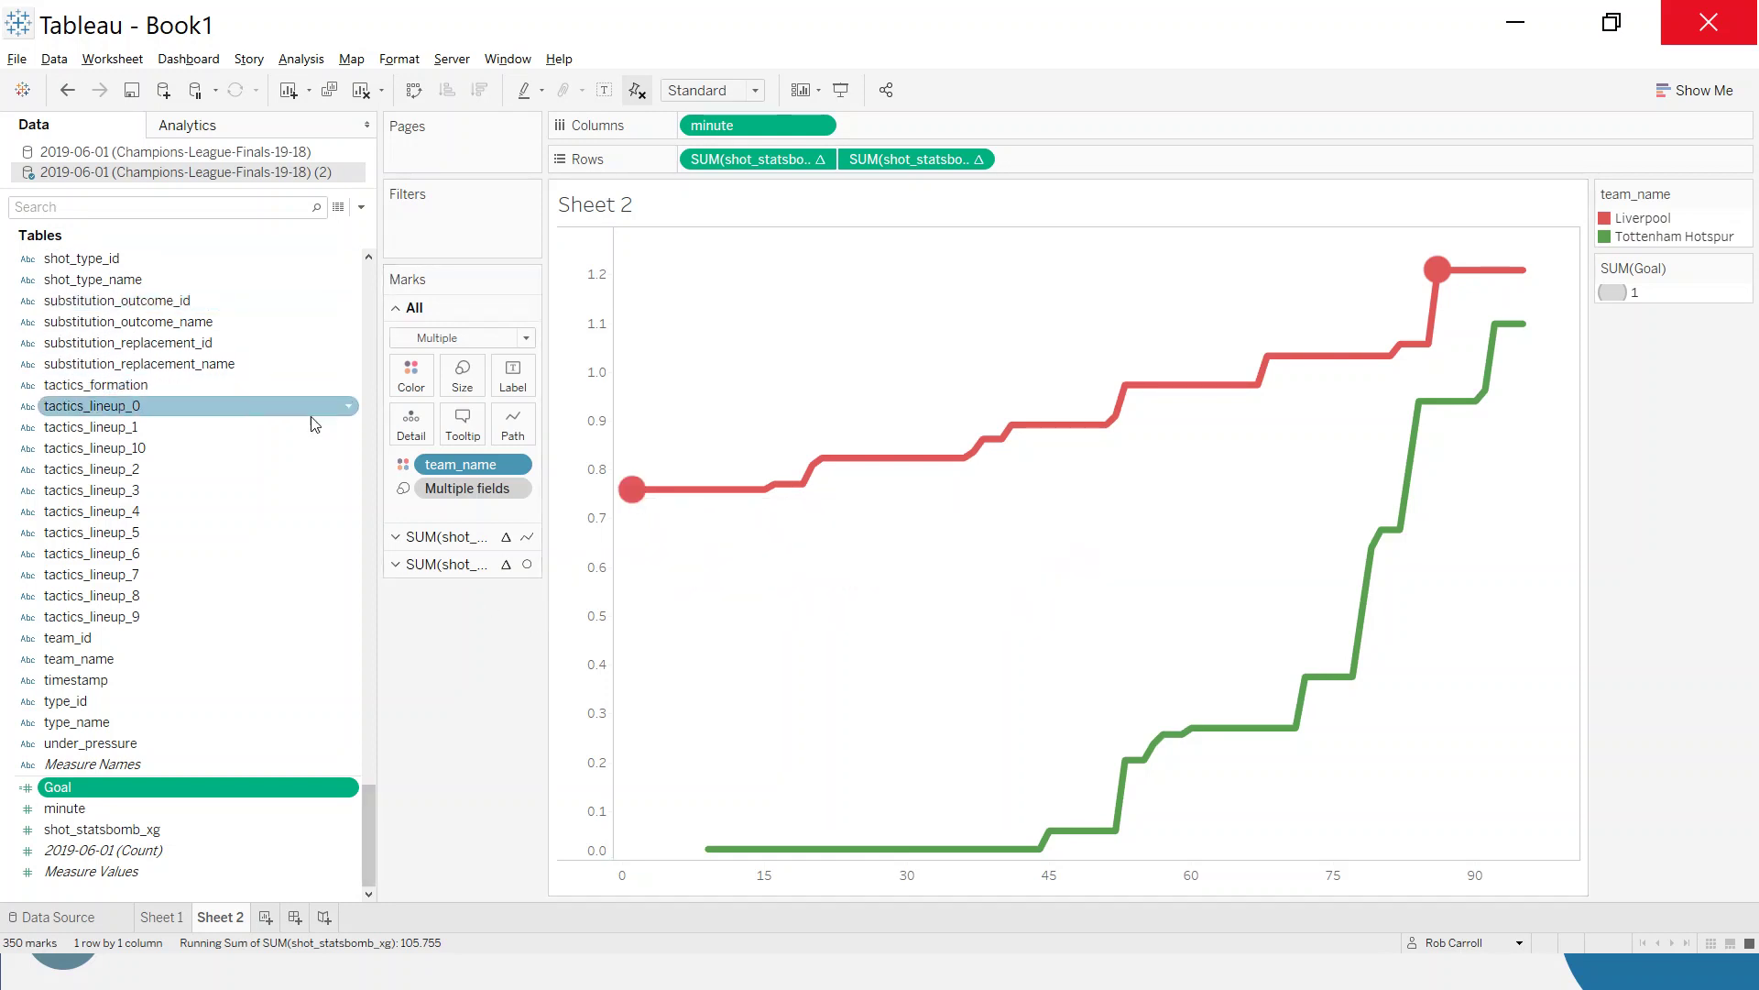
click(88, 209)
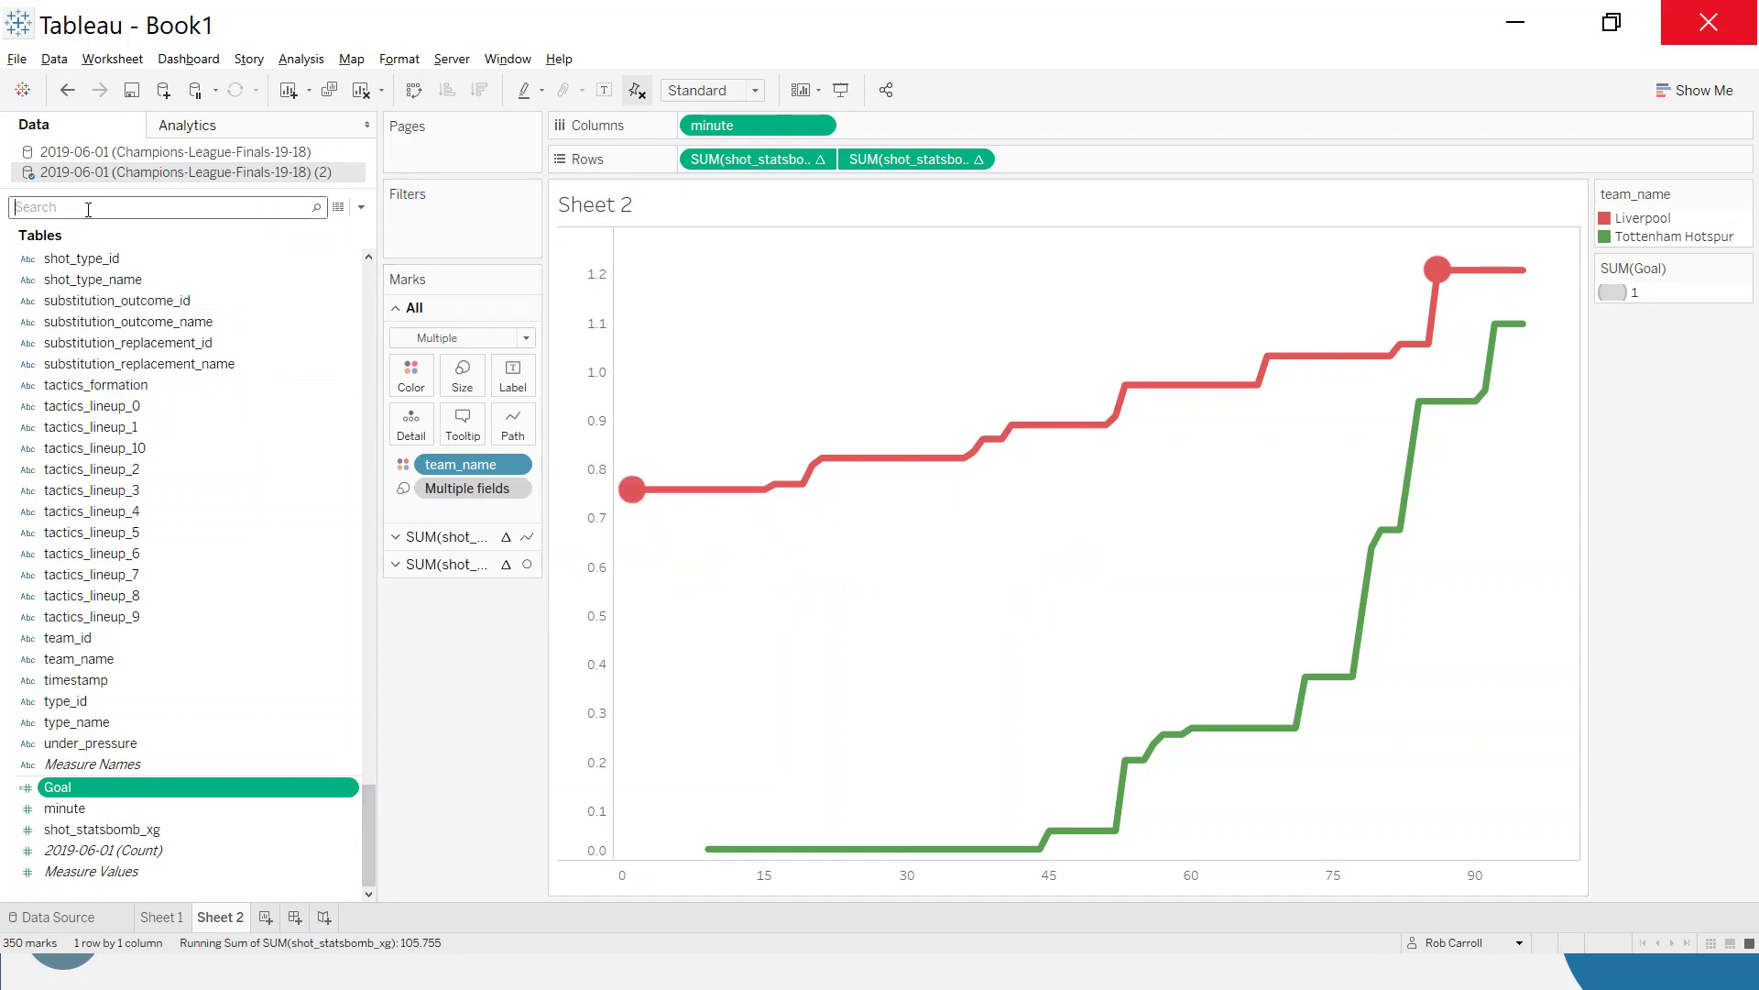
text(name)
key(BackSpace)
key(BackSpace)
key(BackSpace)
key(BackSpace)
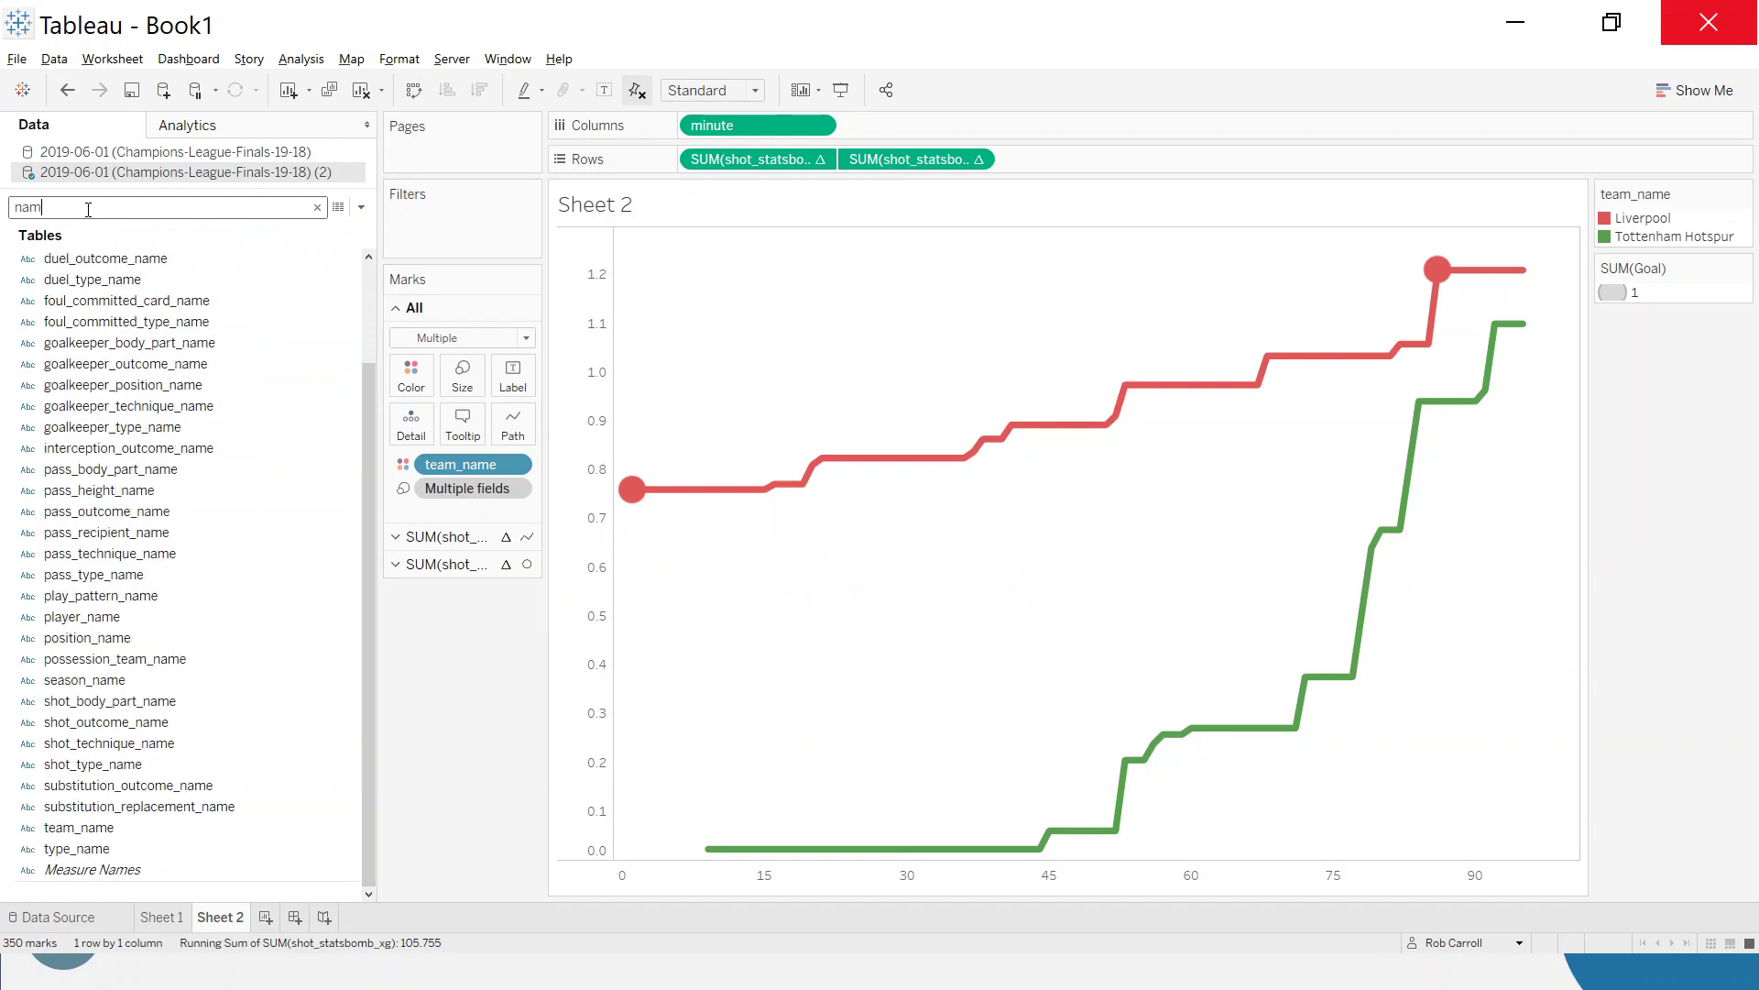
text(player)
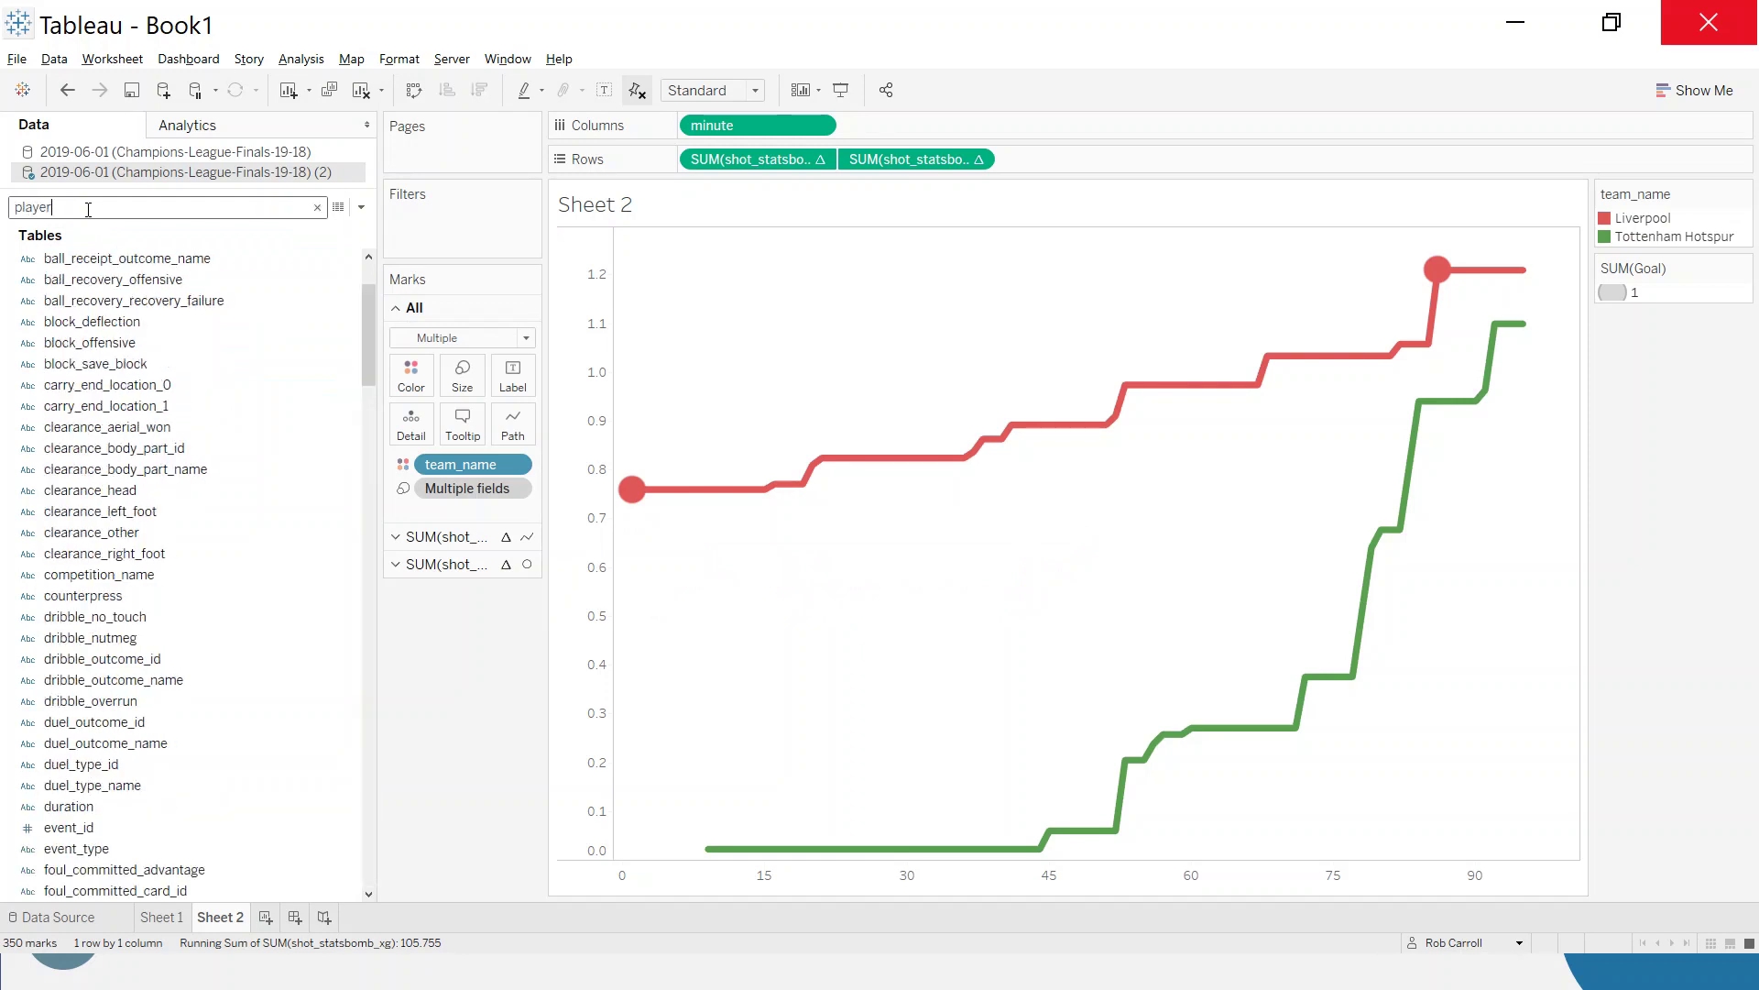
drag(95, 281, 461, 316)
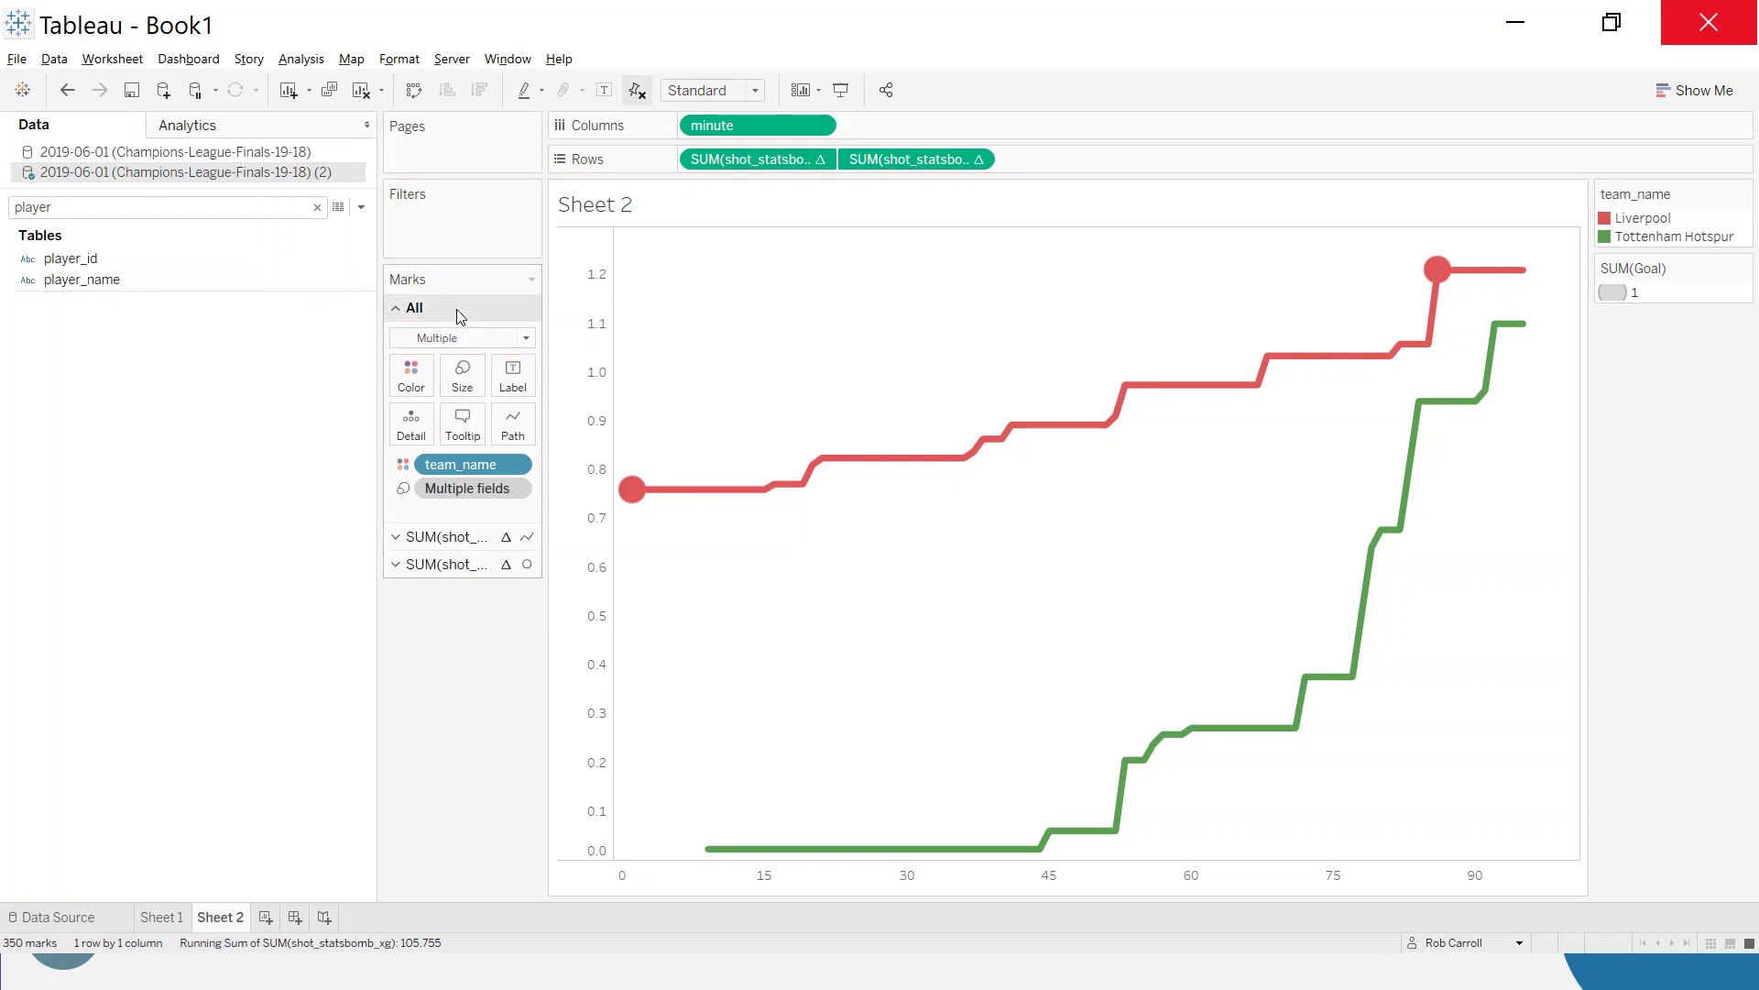
click(452, 546)
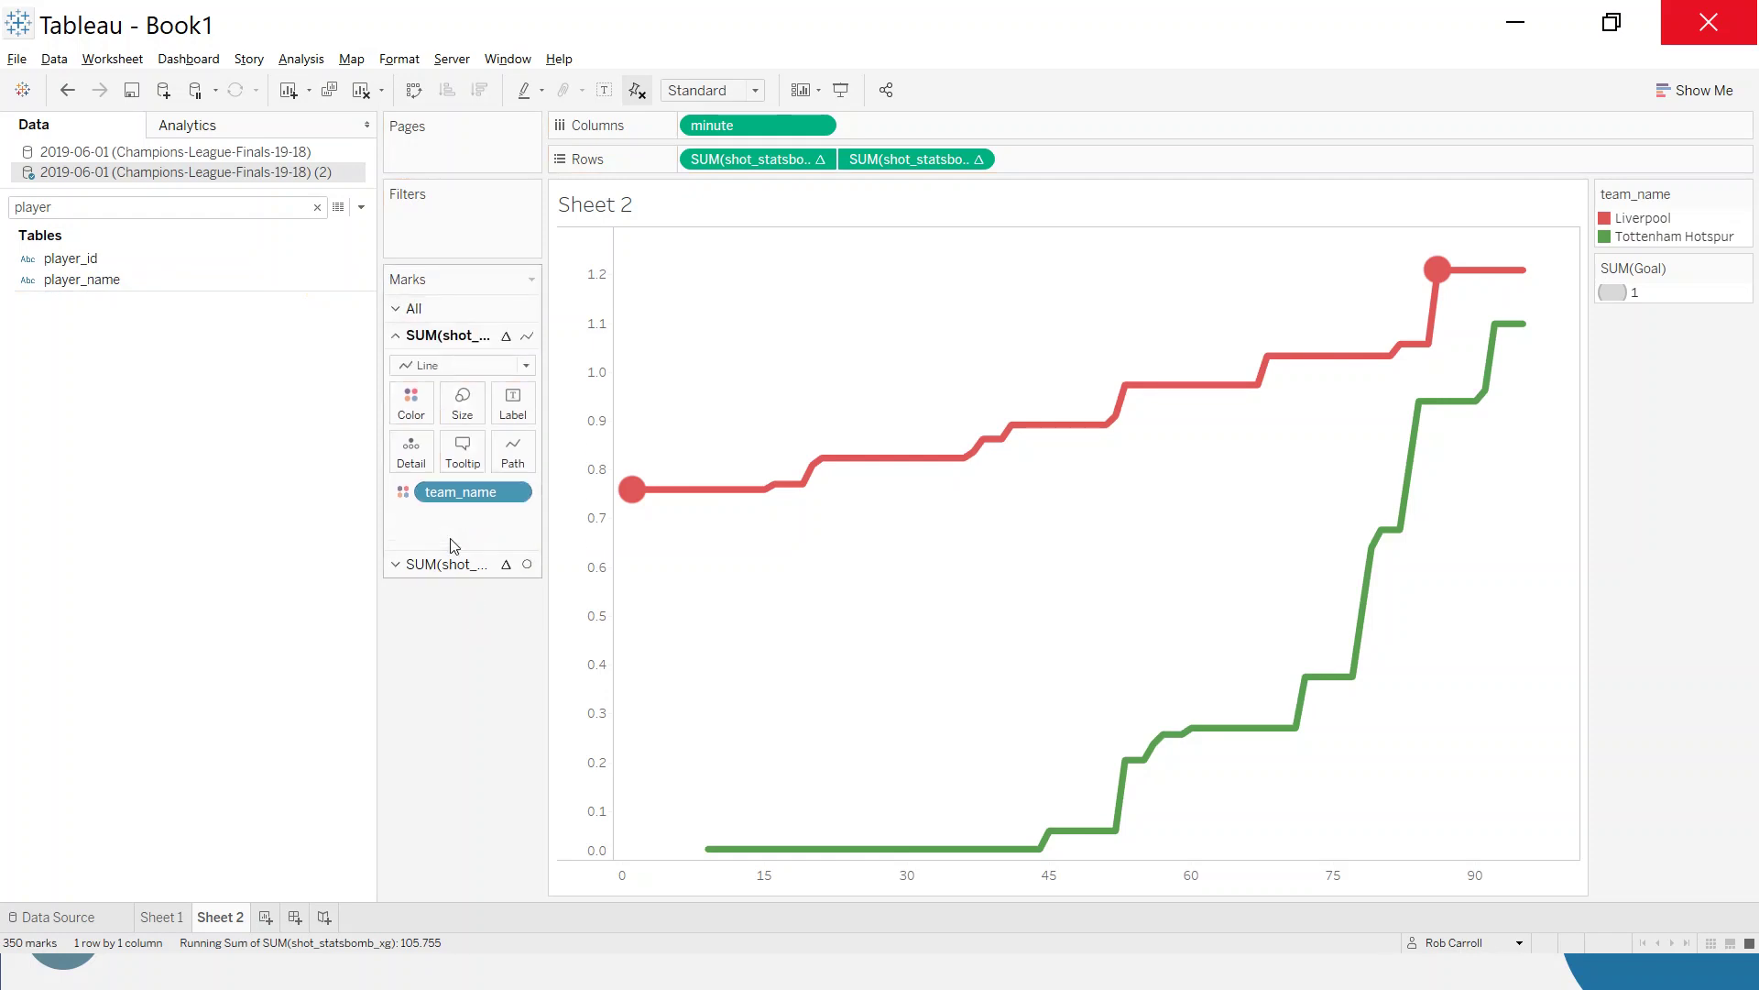
click(477, 564)
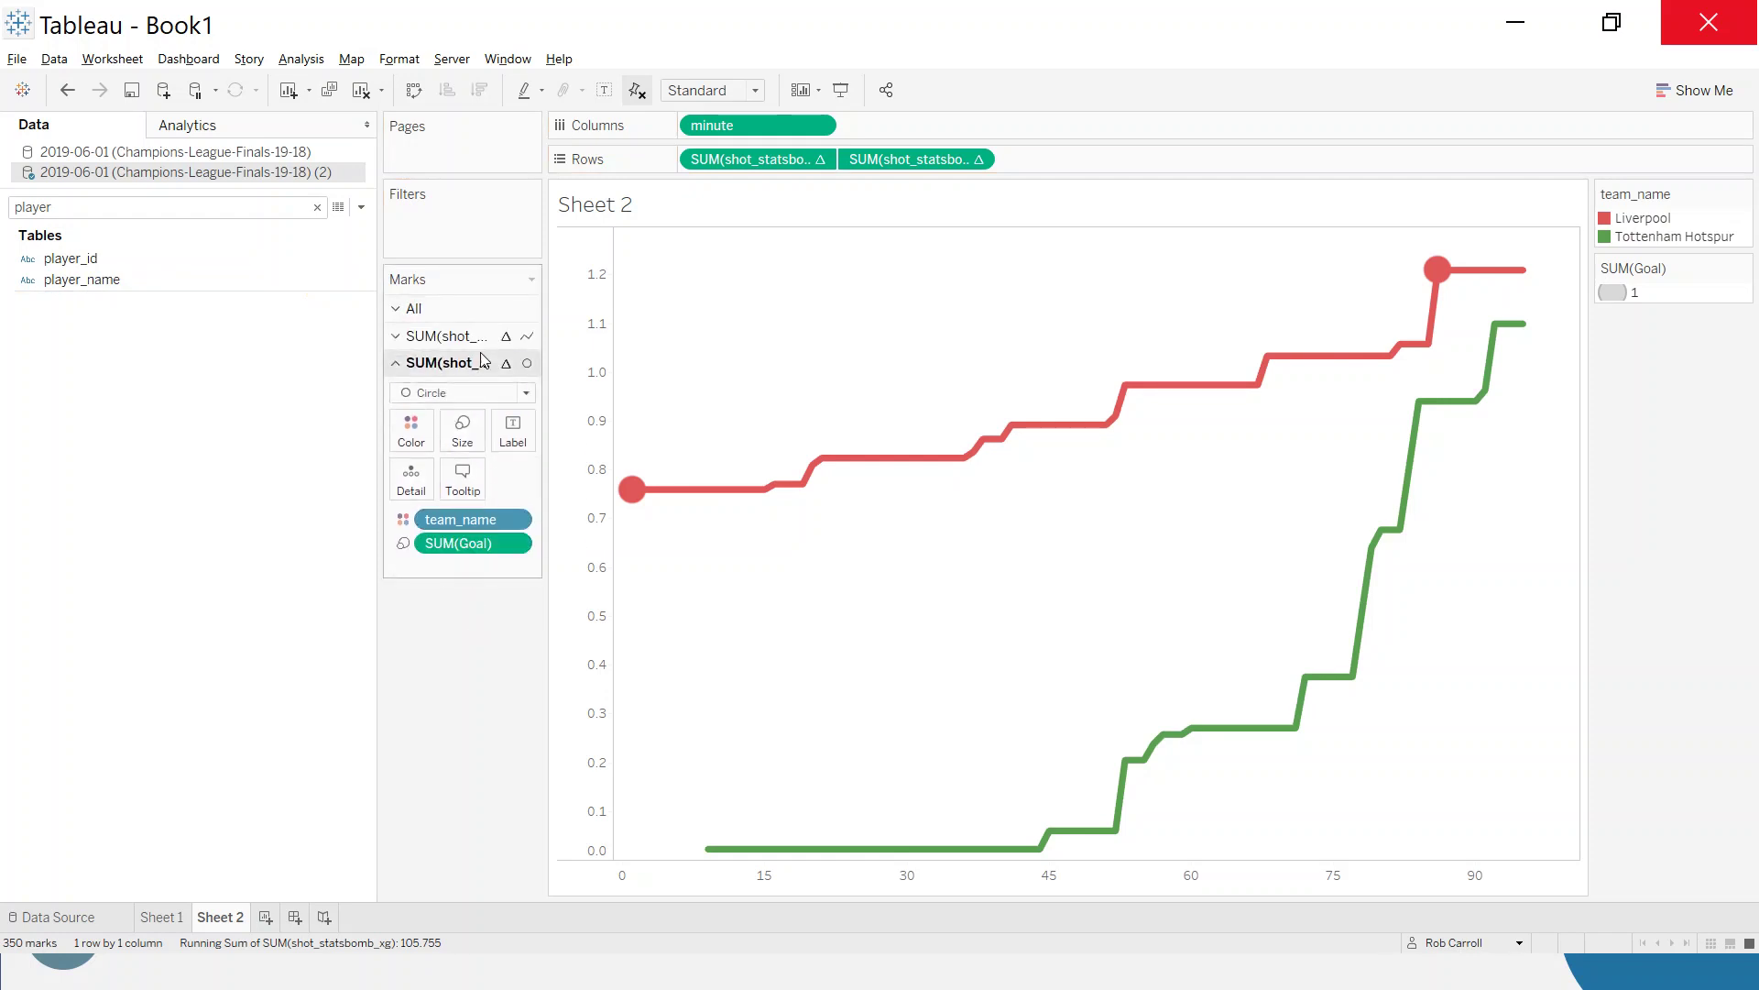
click(467, 308)
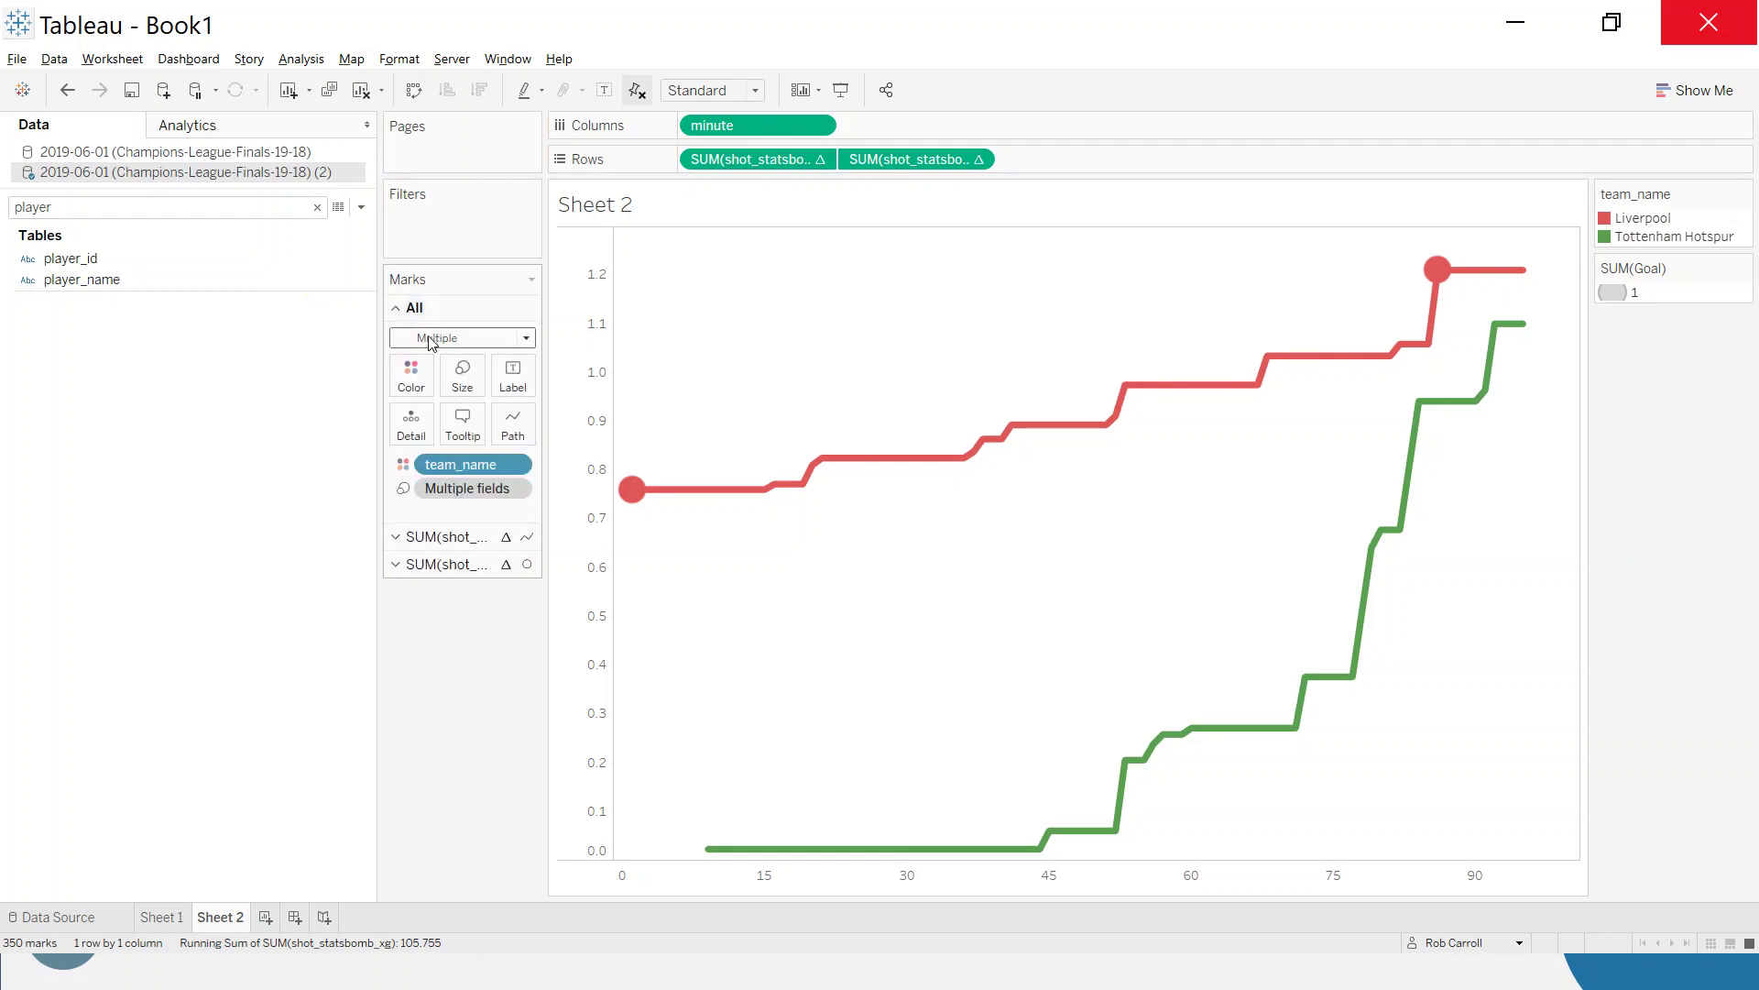
click(456, 564)
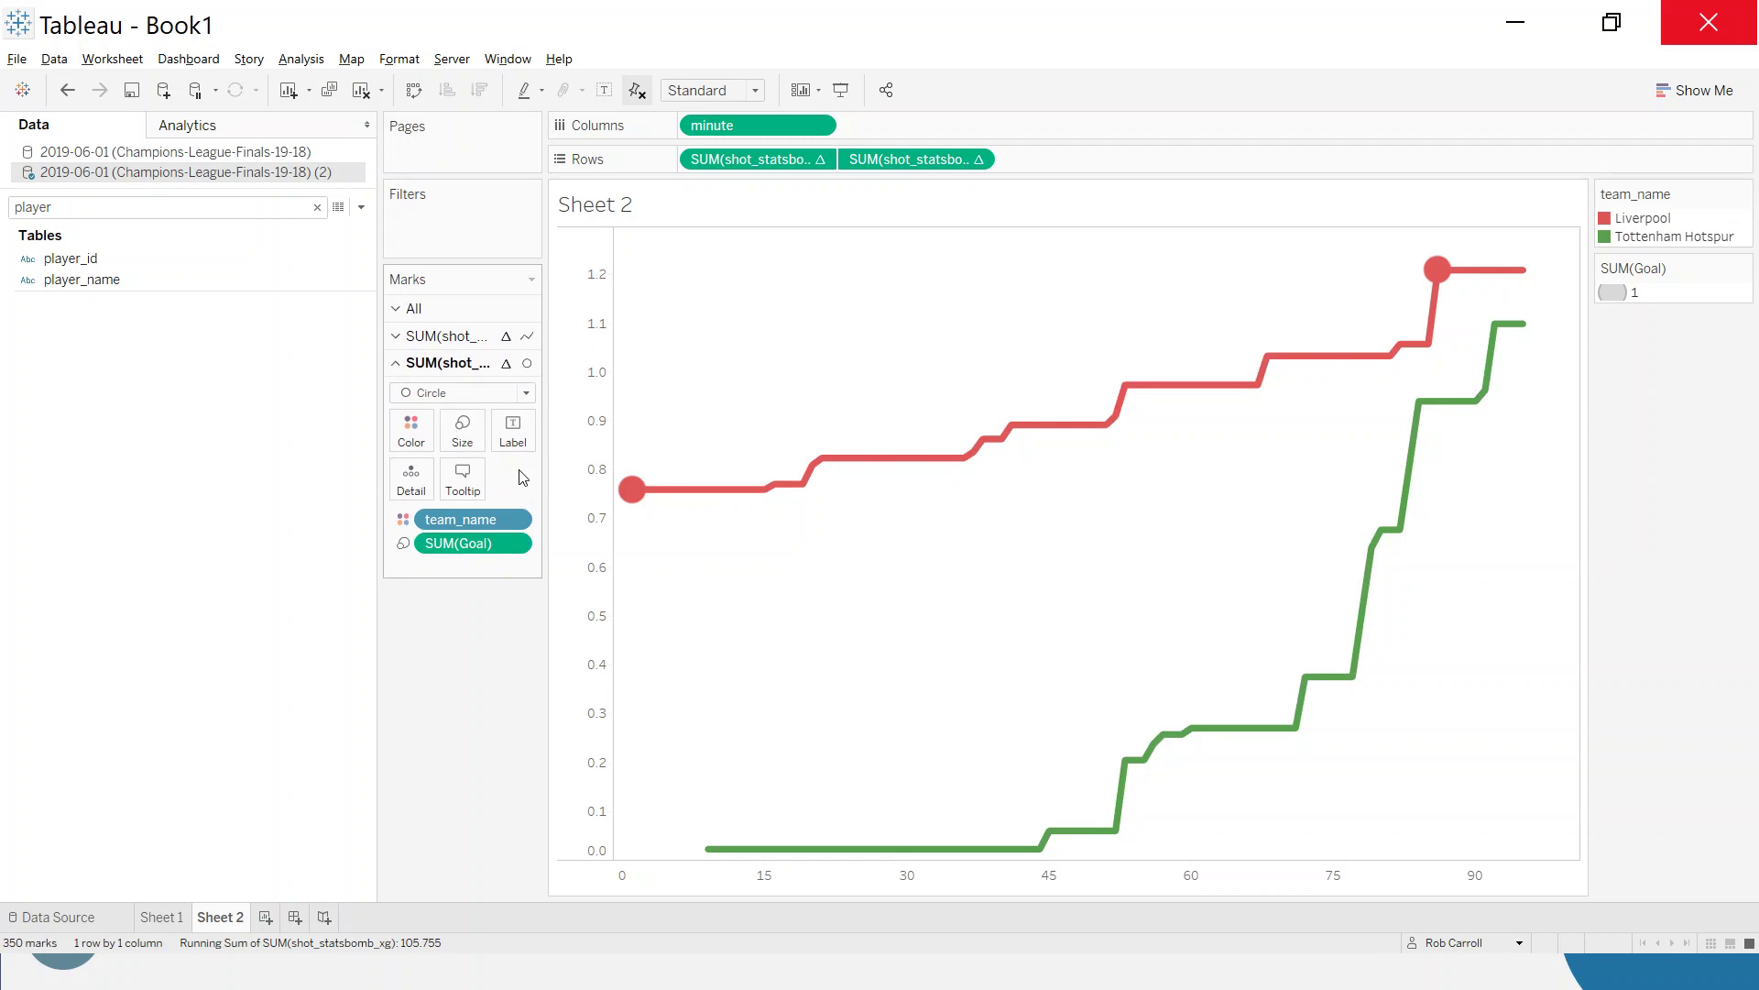
drag(75, 284, 510, 441)
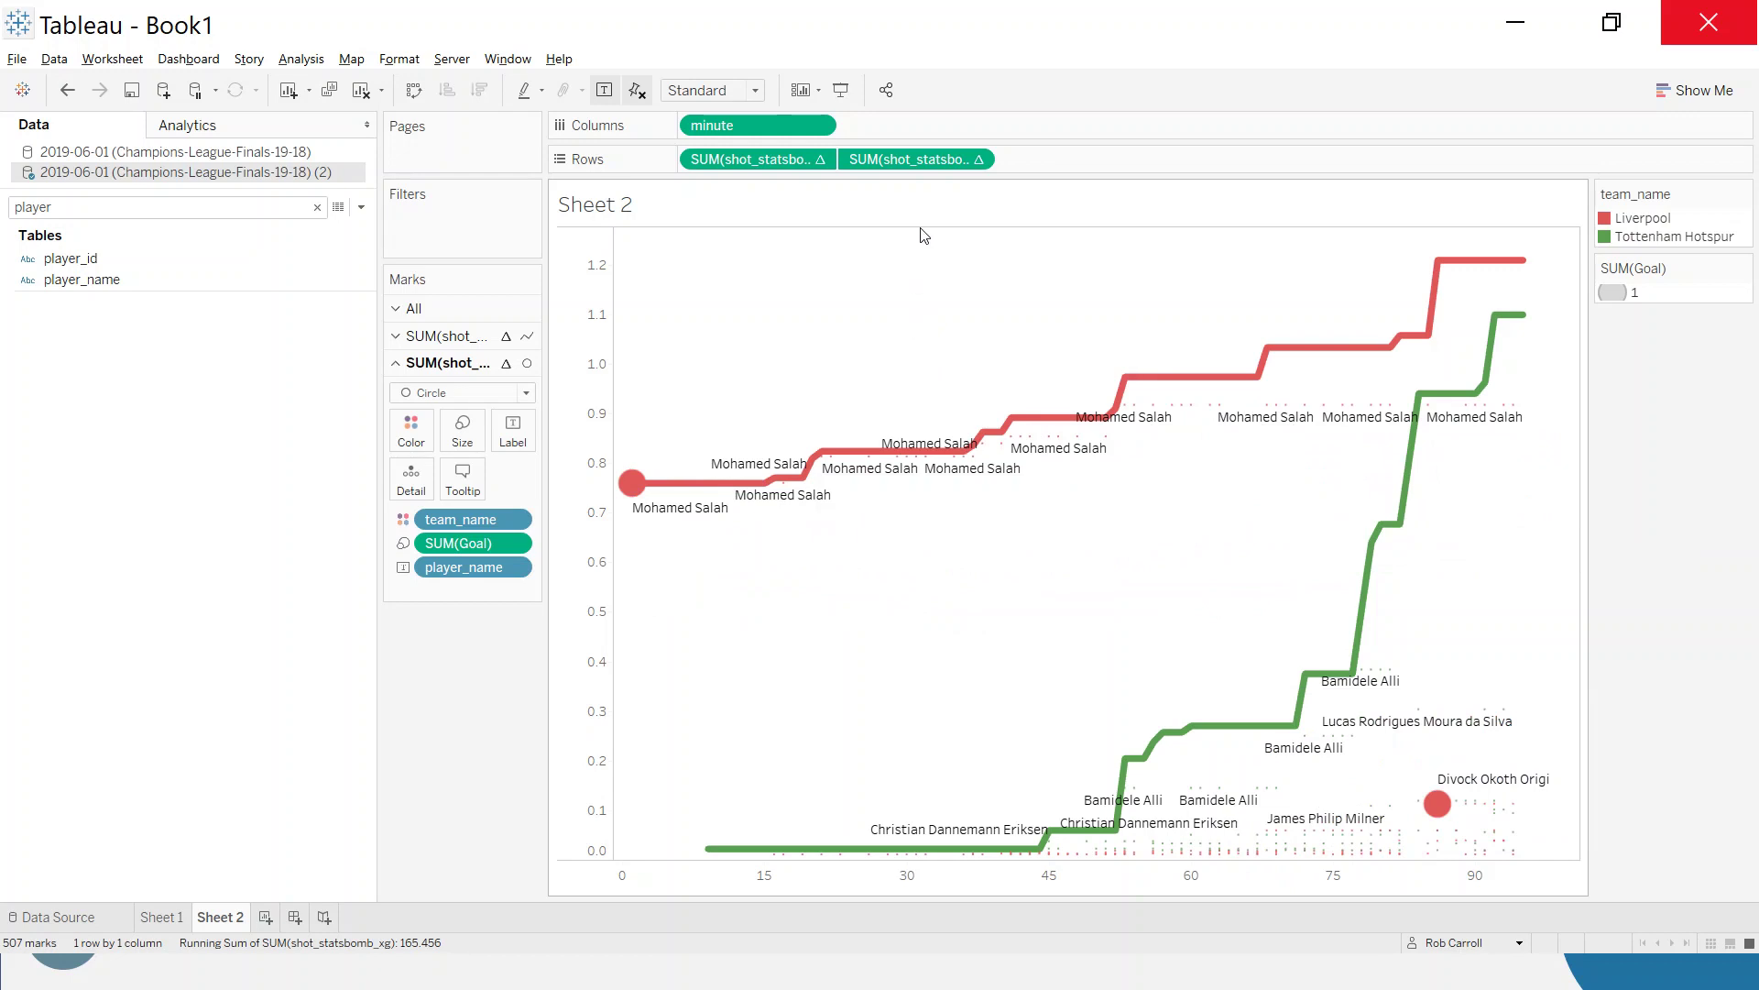
Compute the second running sum of shot_statsbomb_xg using Specific Dimensions, with minute and player_name included
click(979, 165)
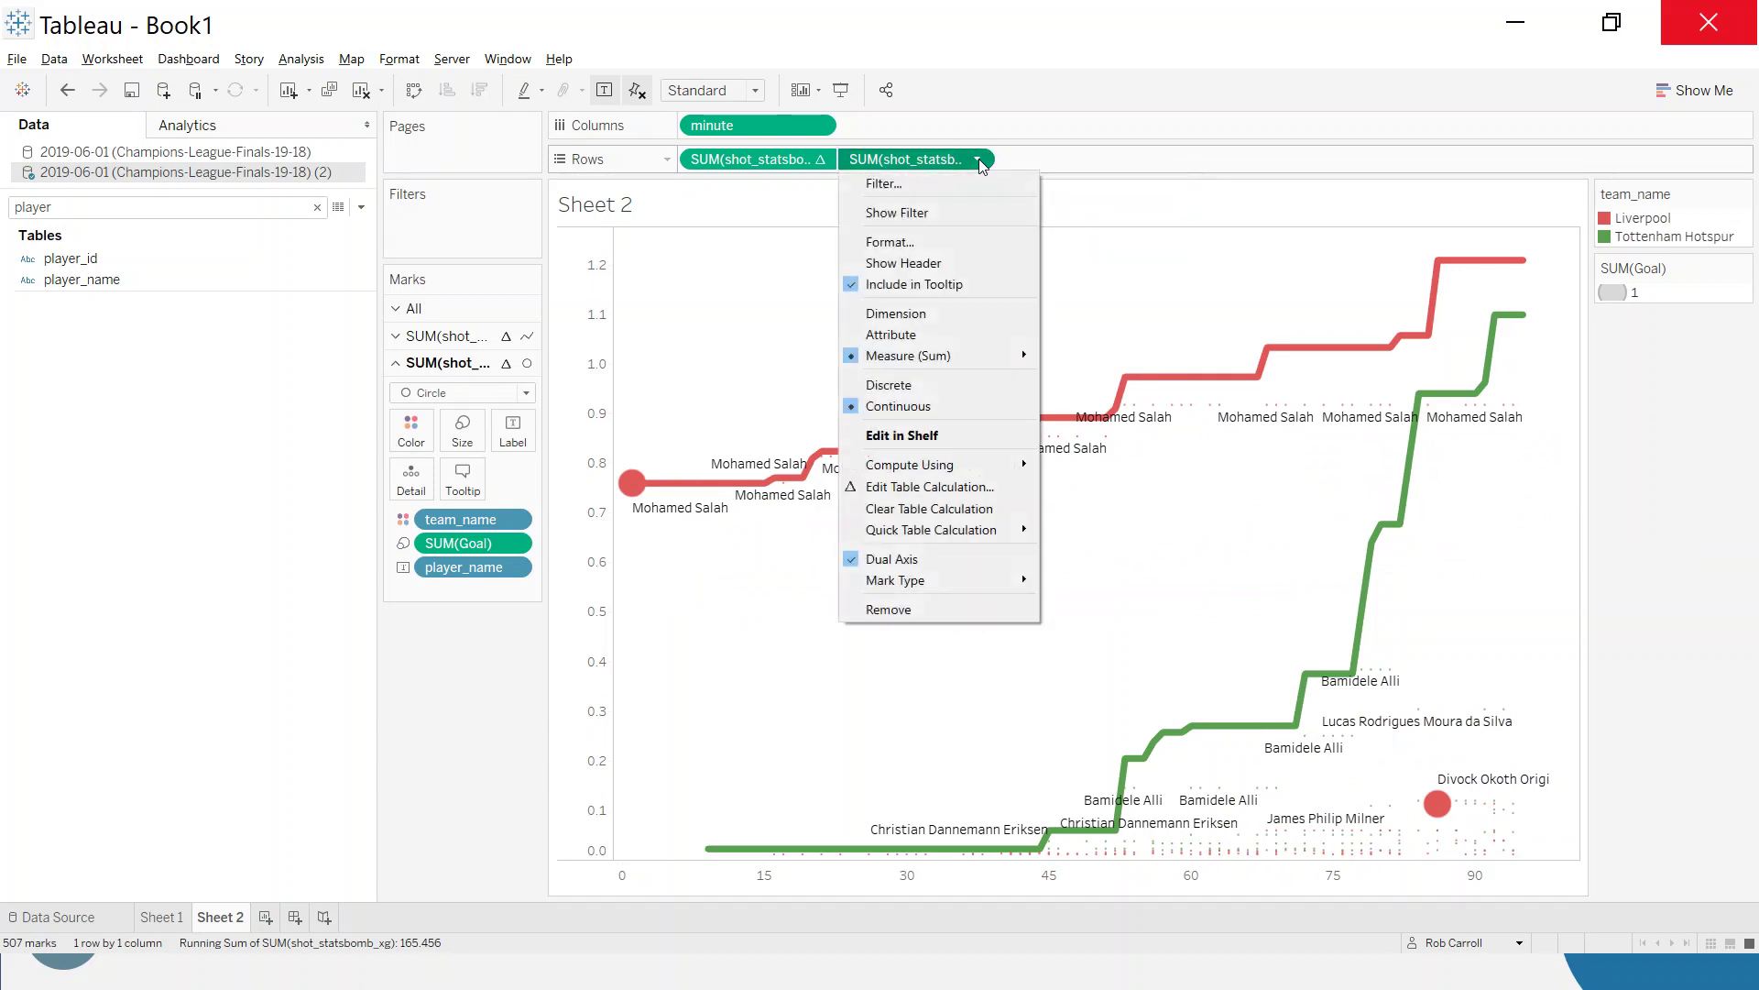
click(925, 498)
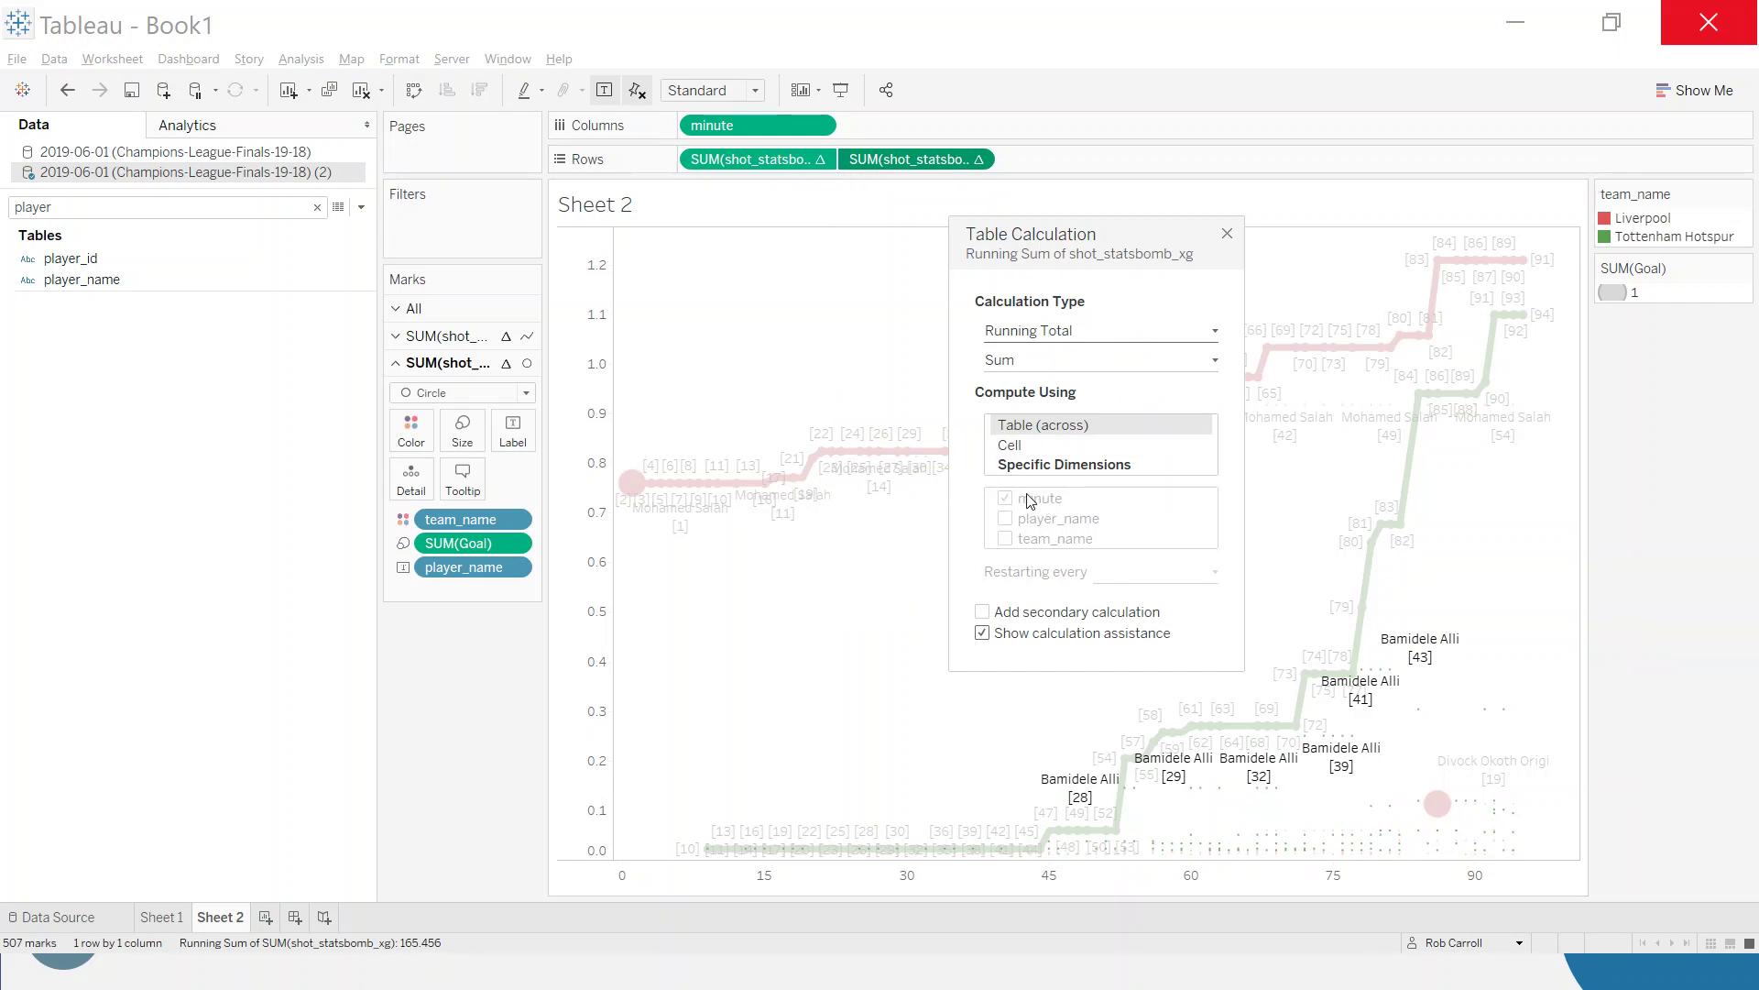
click(1014, 463)
click(1005, 519)
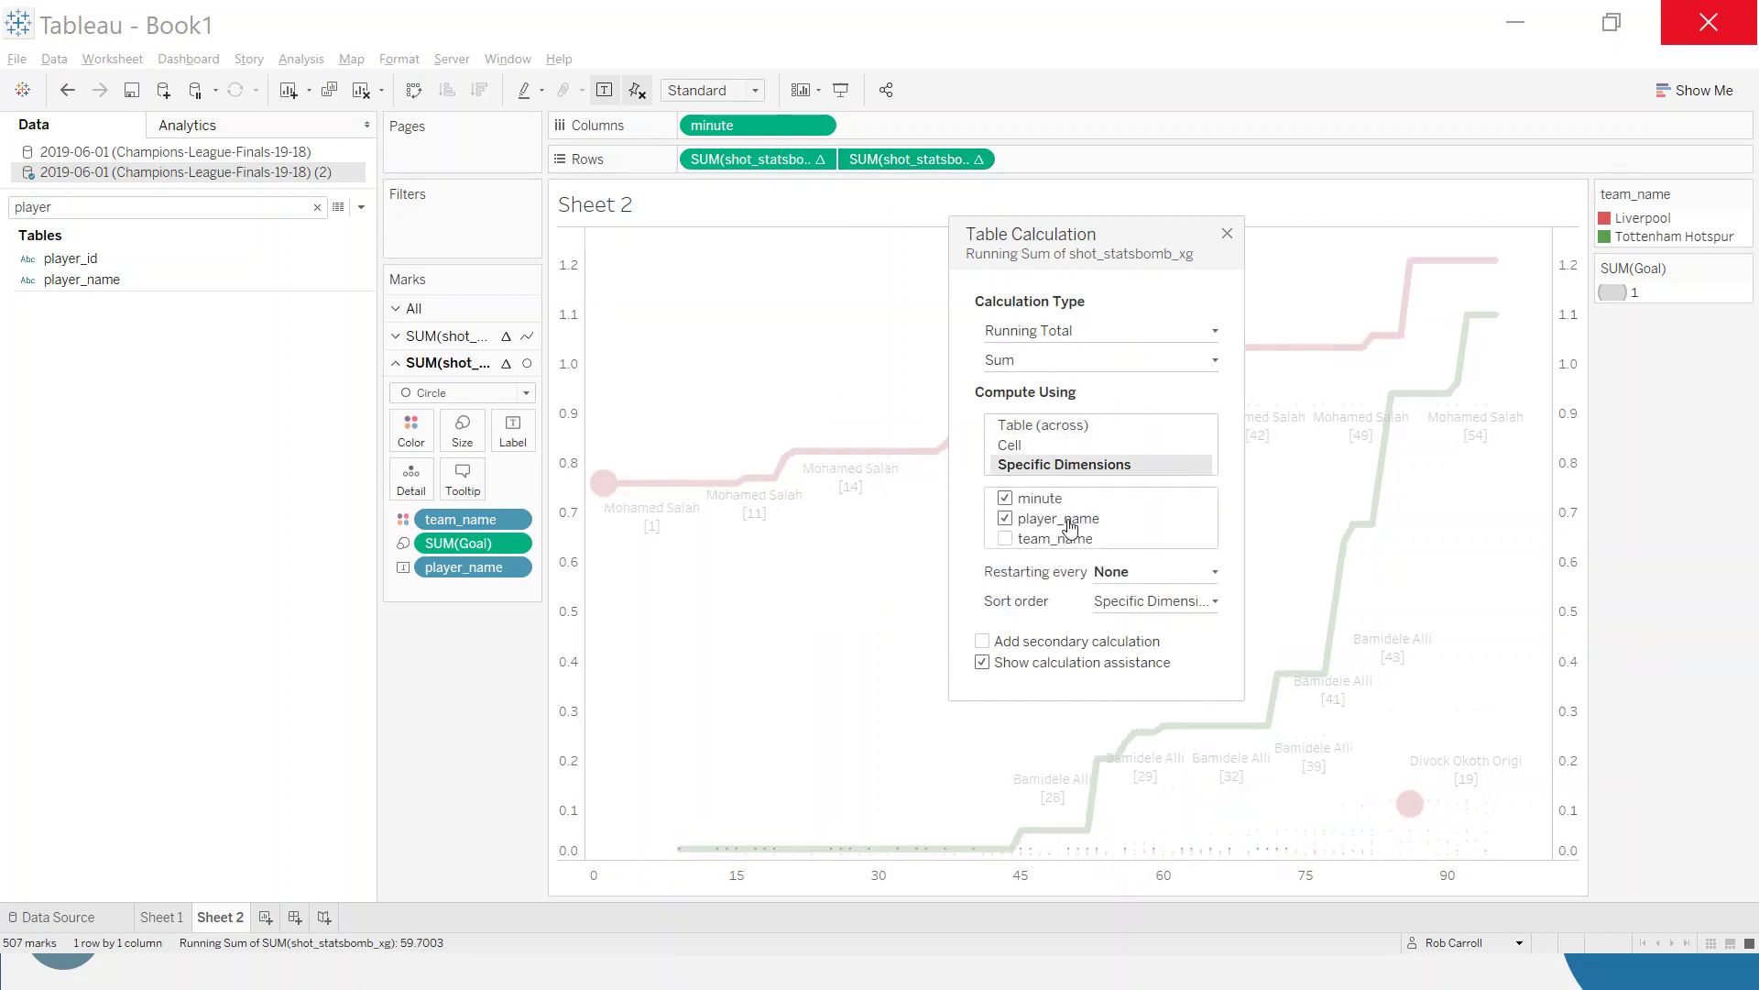
drag(1088, 247, 447, 259)
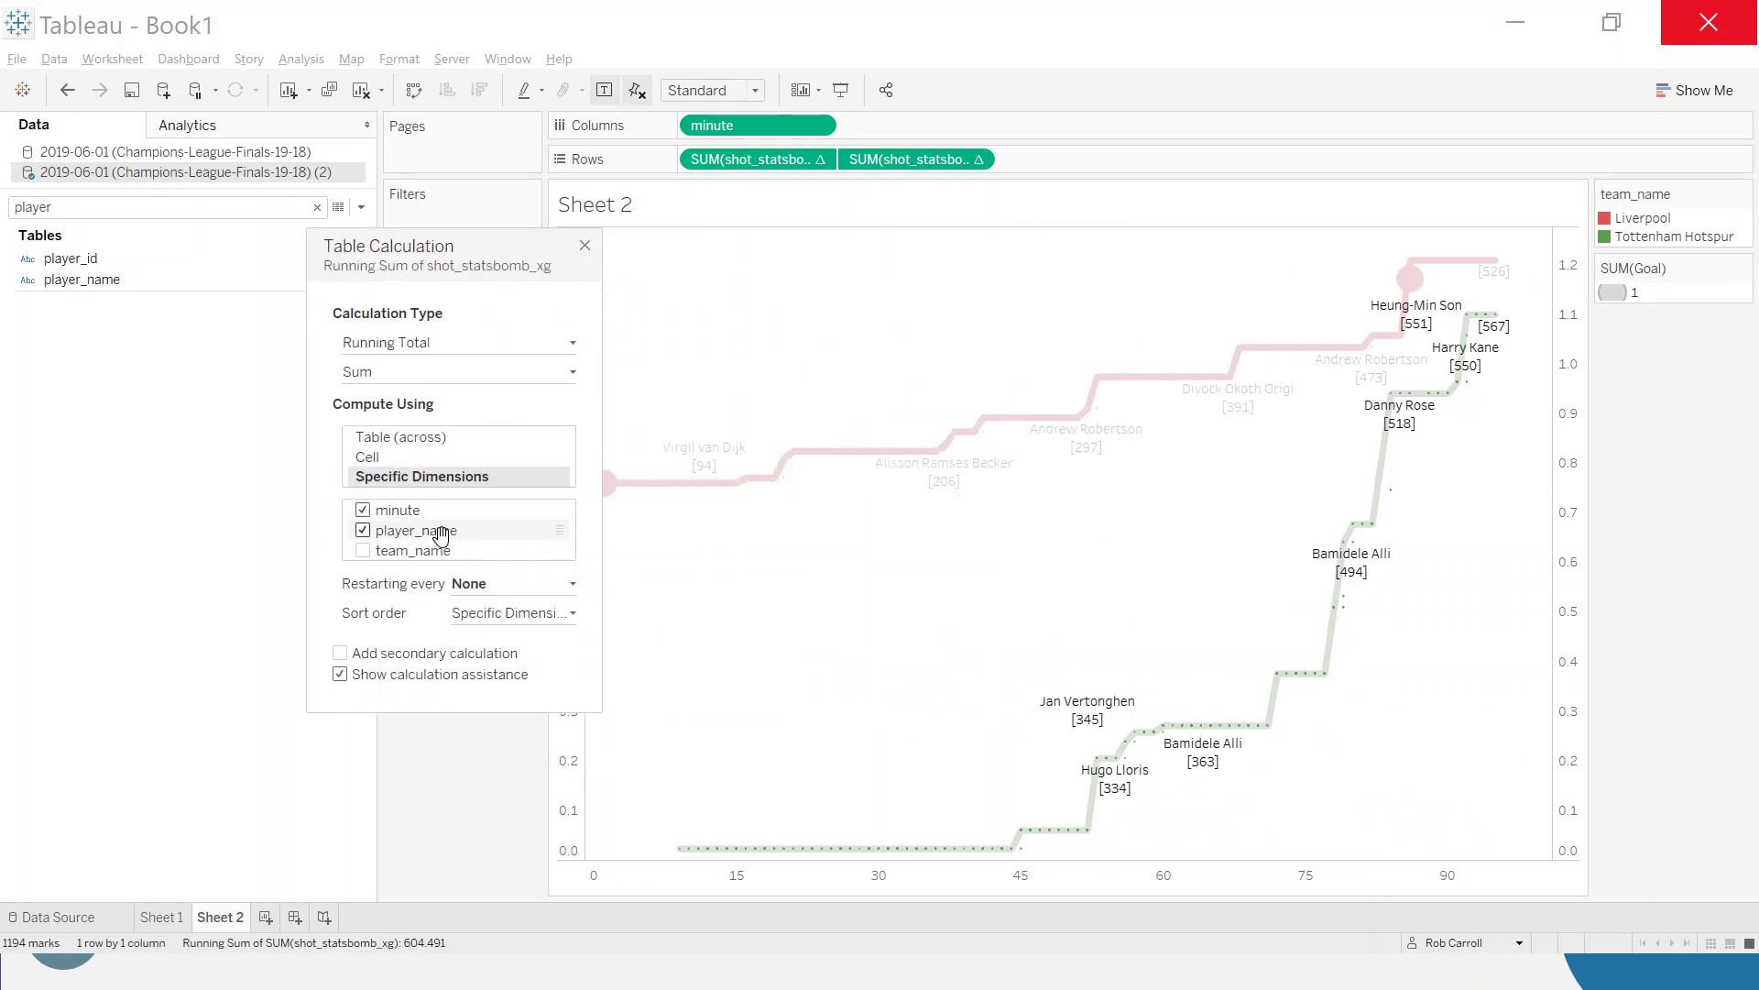
mouse_move(939, 479)
click(585, 247)
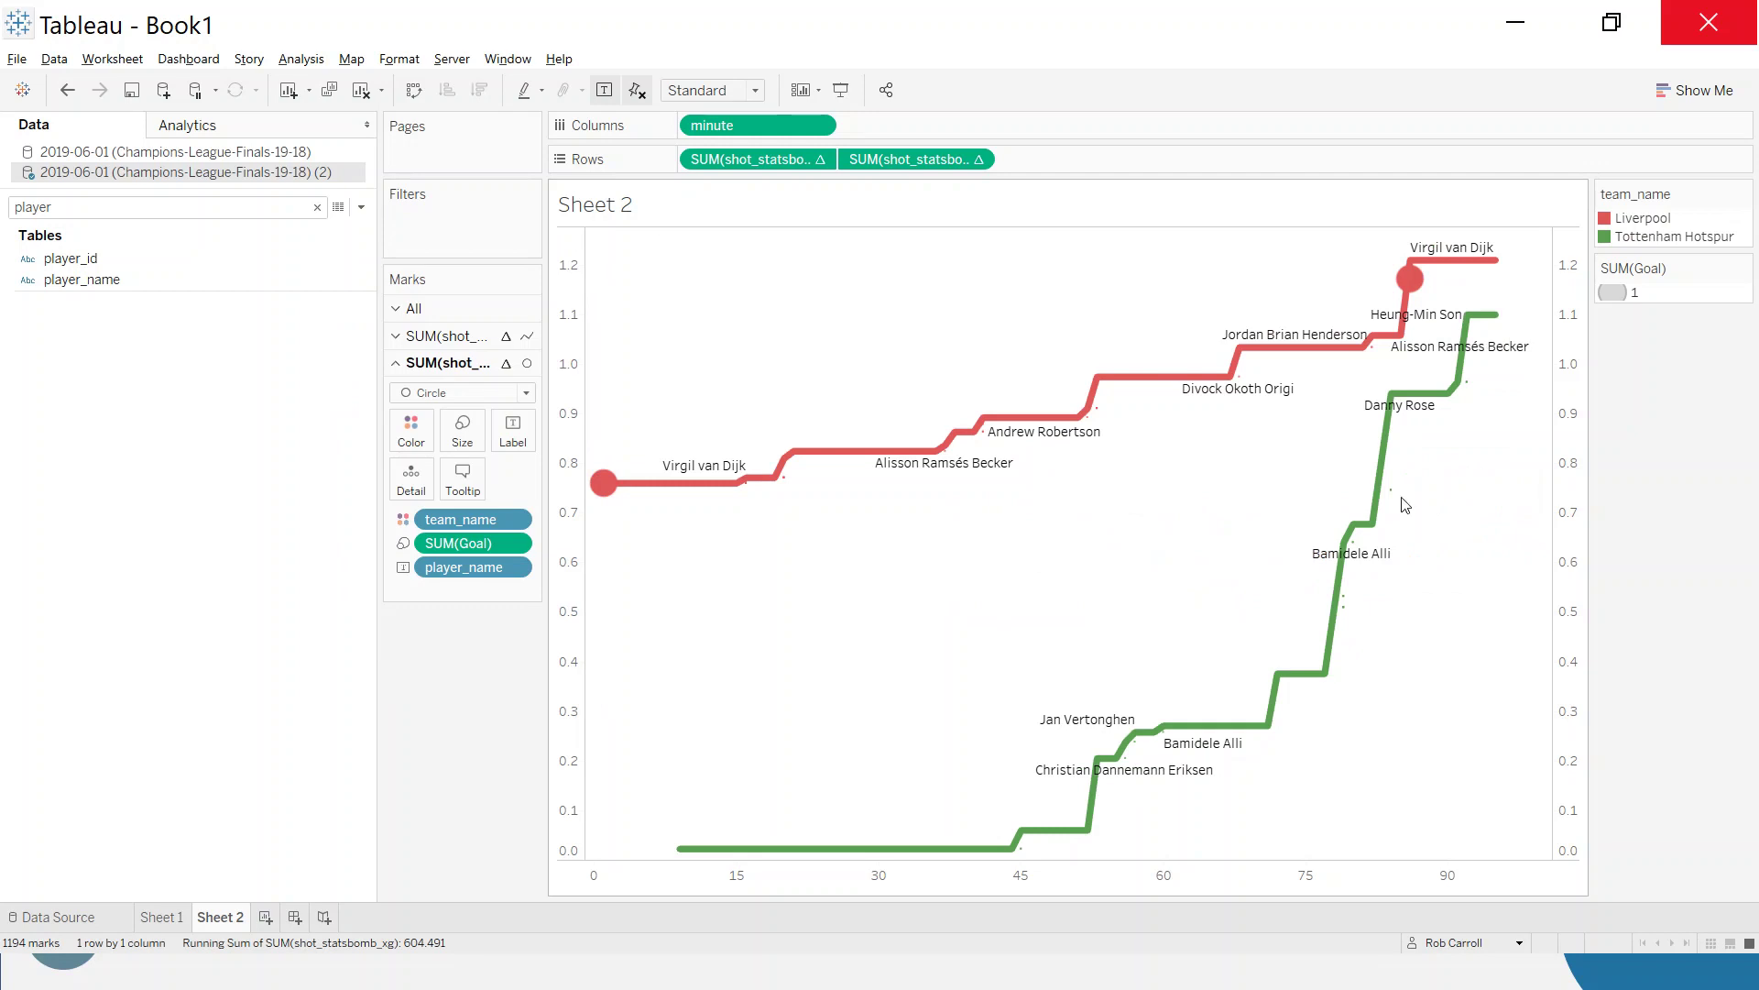
Hide the header of the secondary running-sum axis again
right_click(1581, 332)
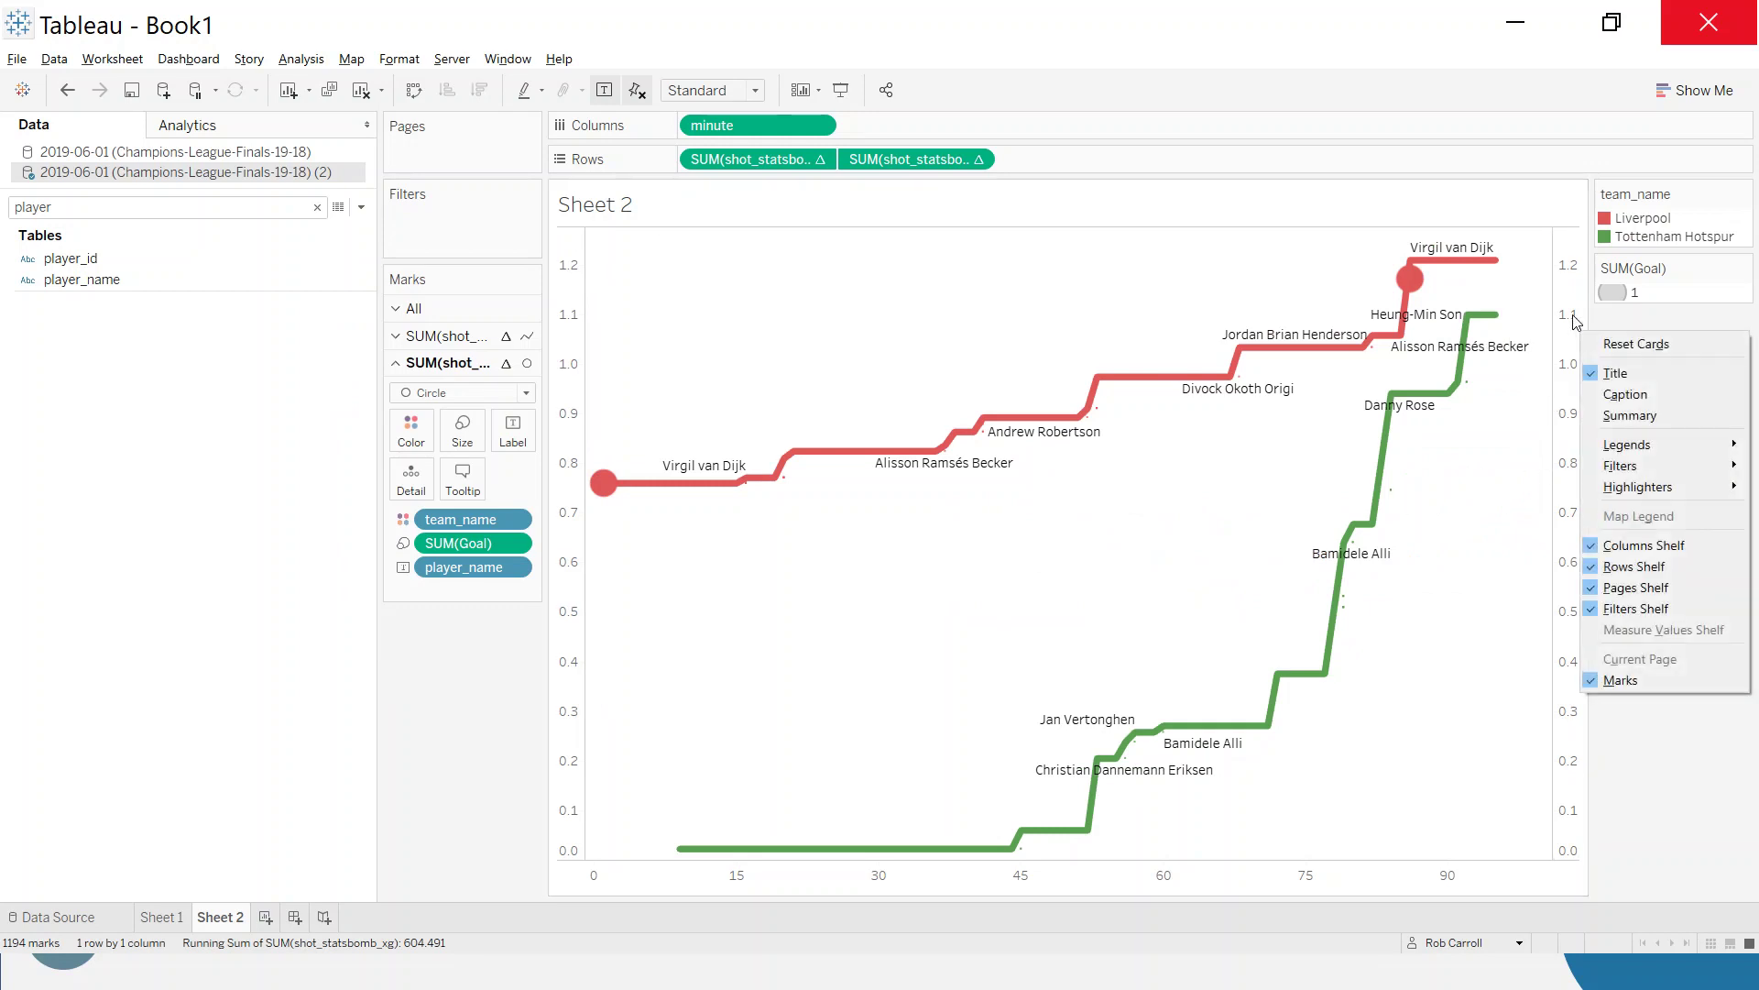
right_click(1565, 308)
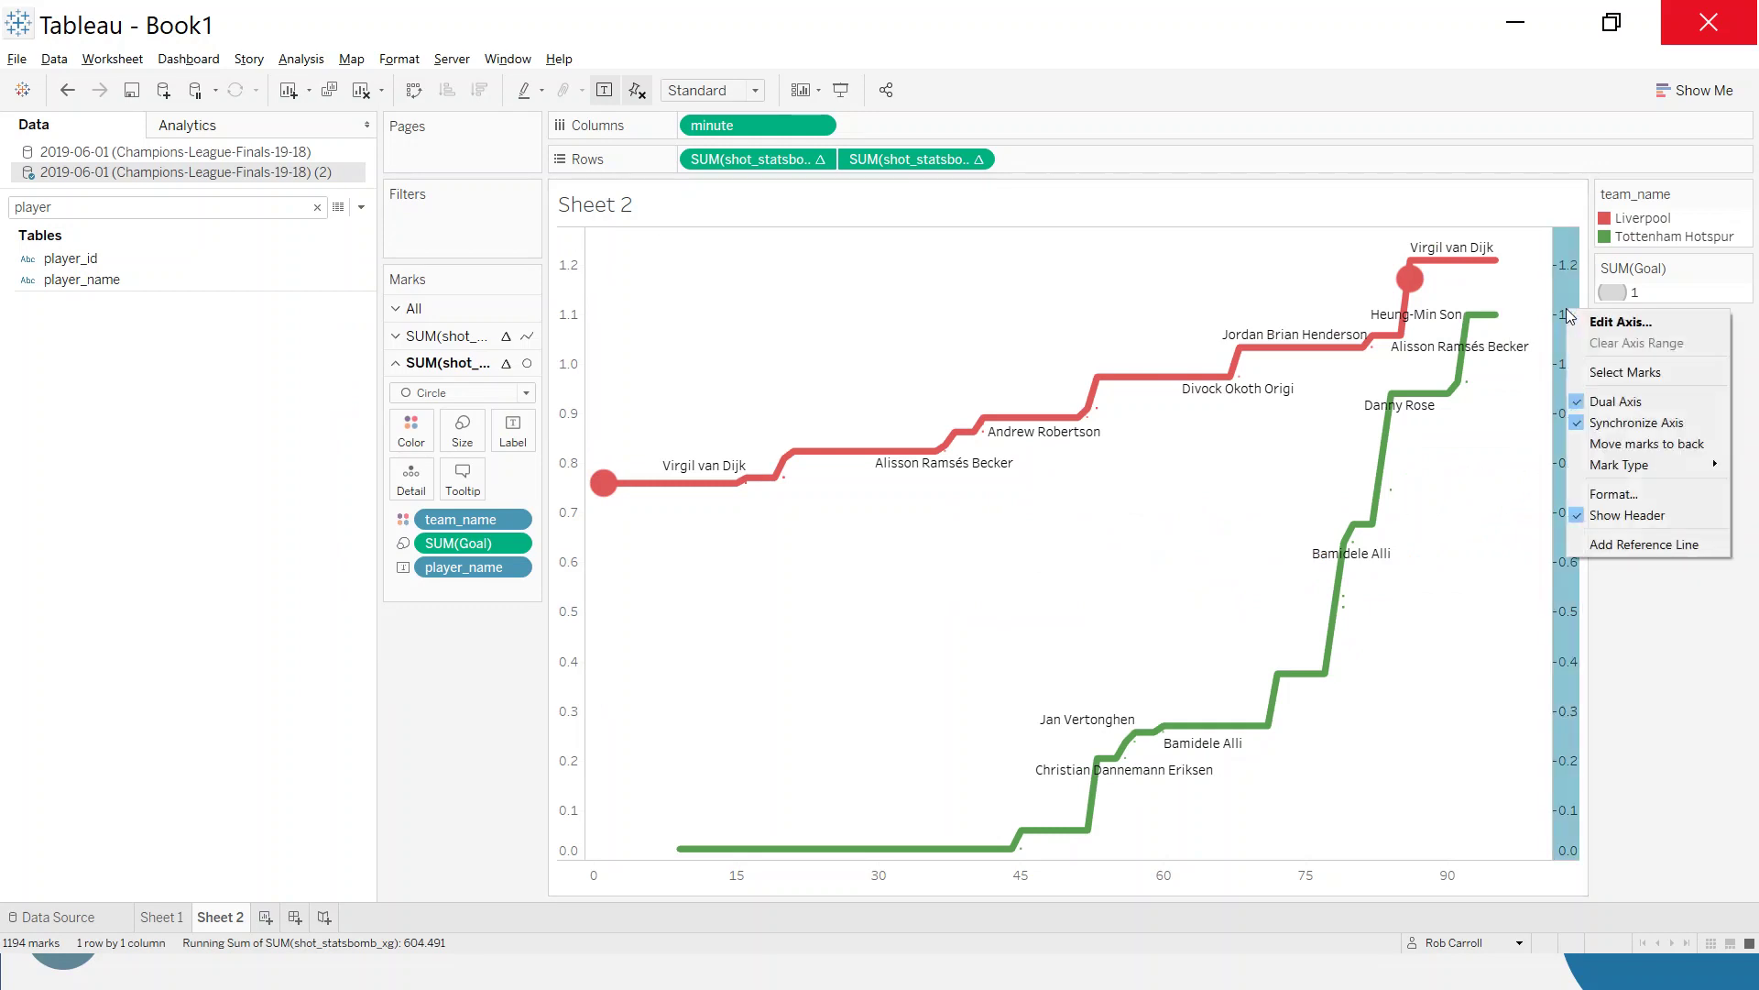
click(1632, 519)
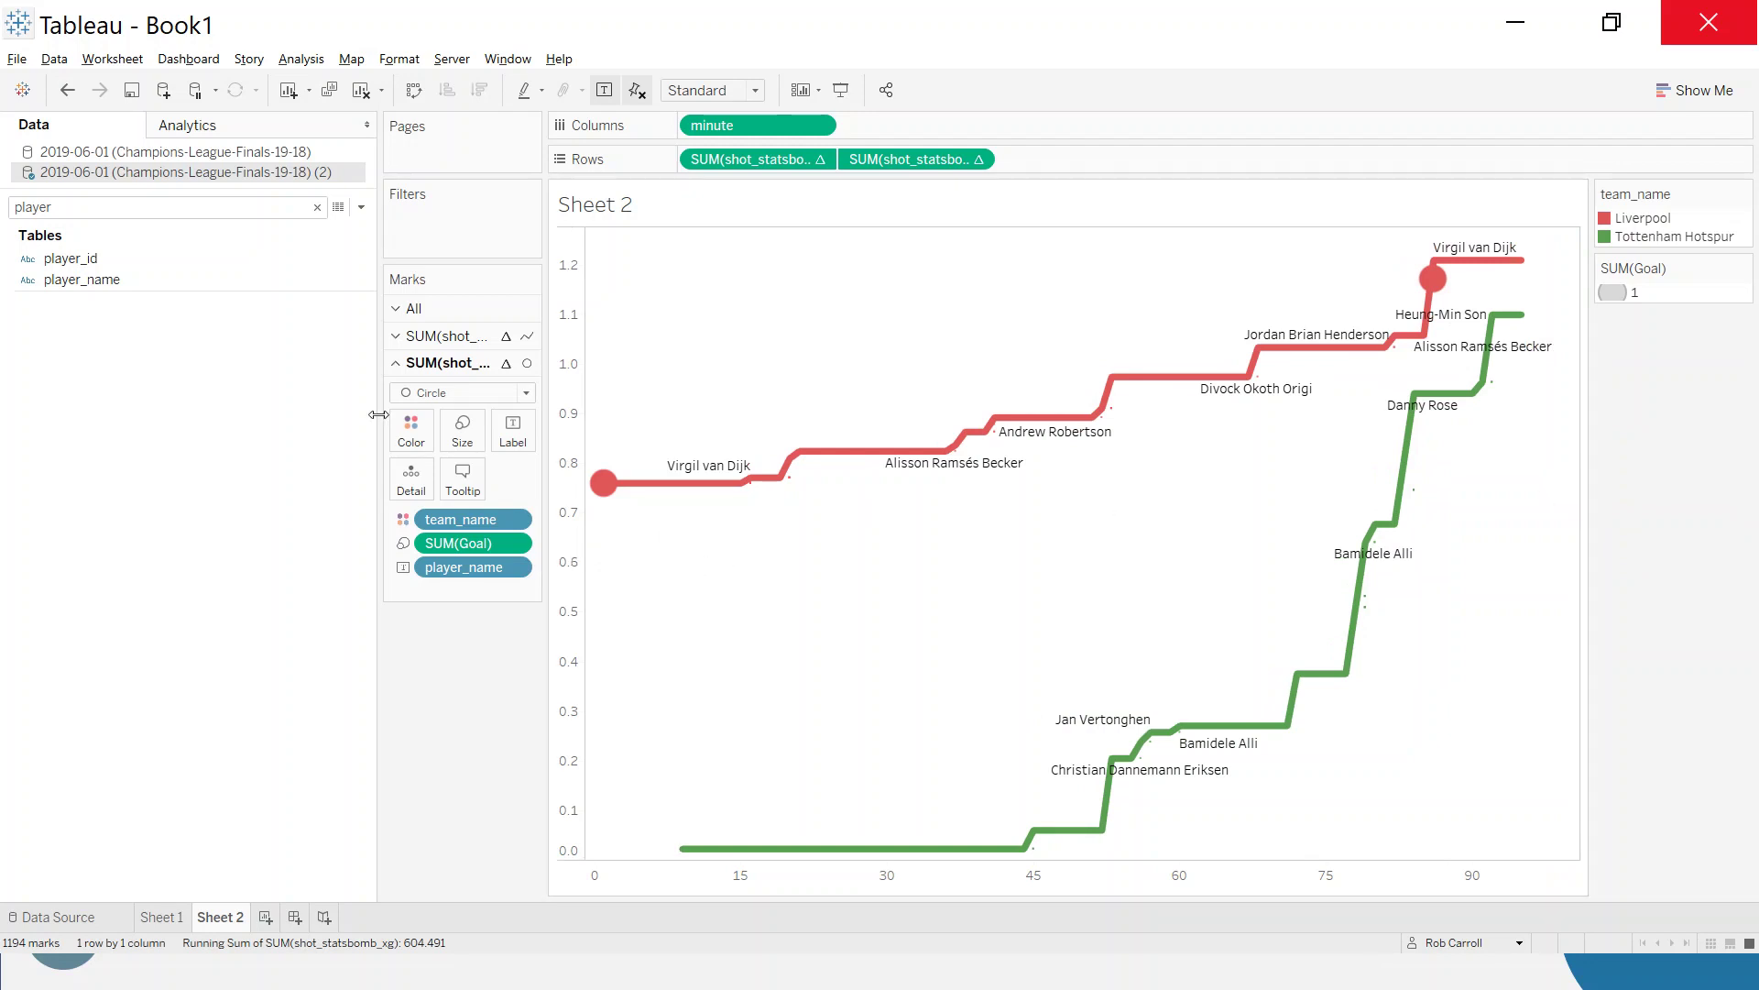
Clear the field search and start a new calculated field named Goal Label
mouse_move(598, 495)
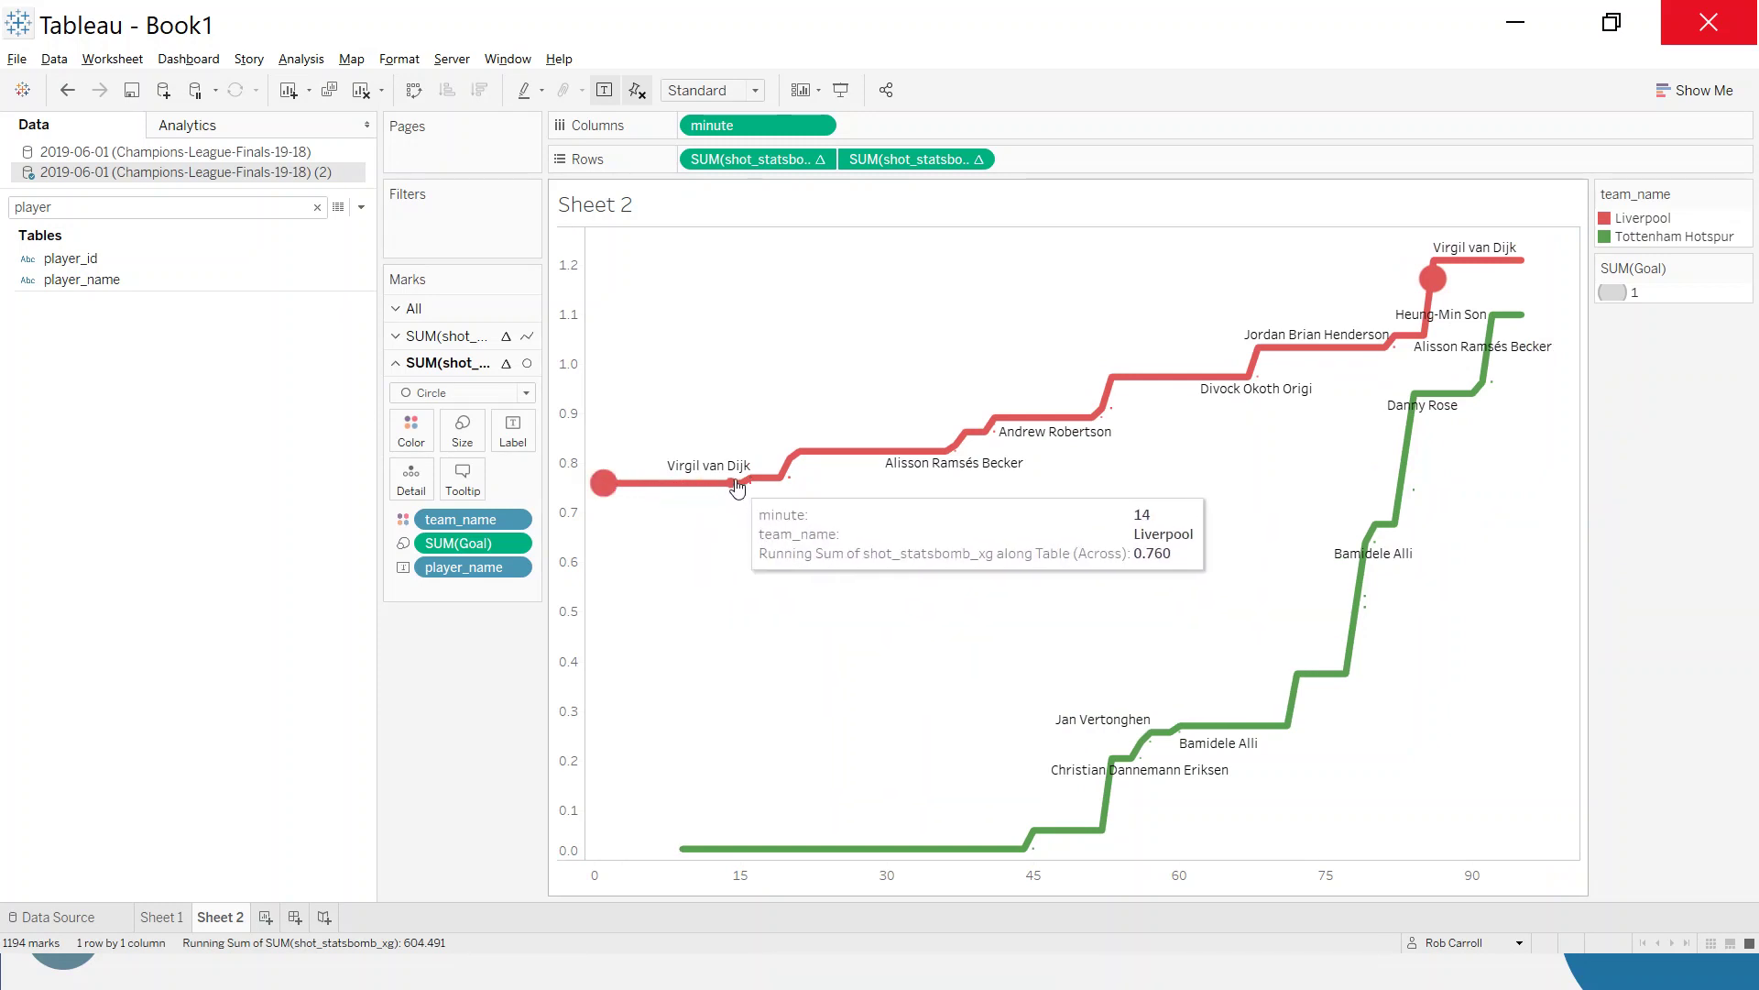
click(317, 207)
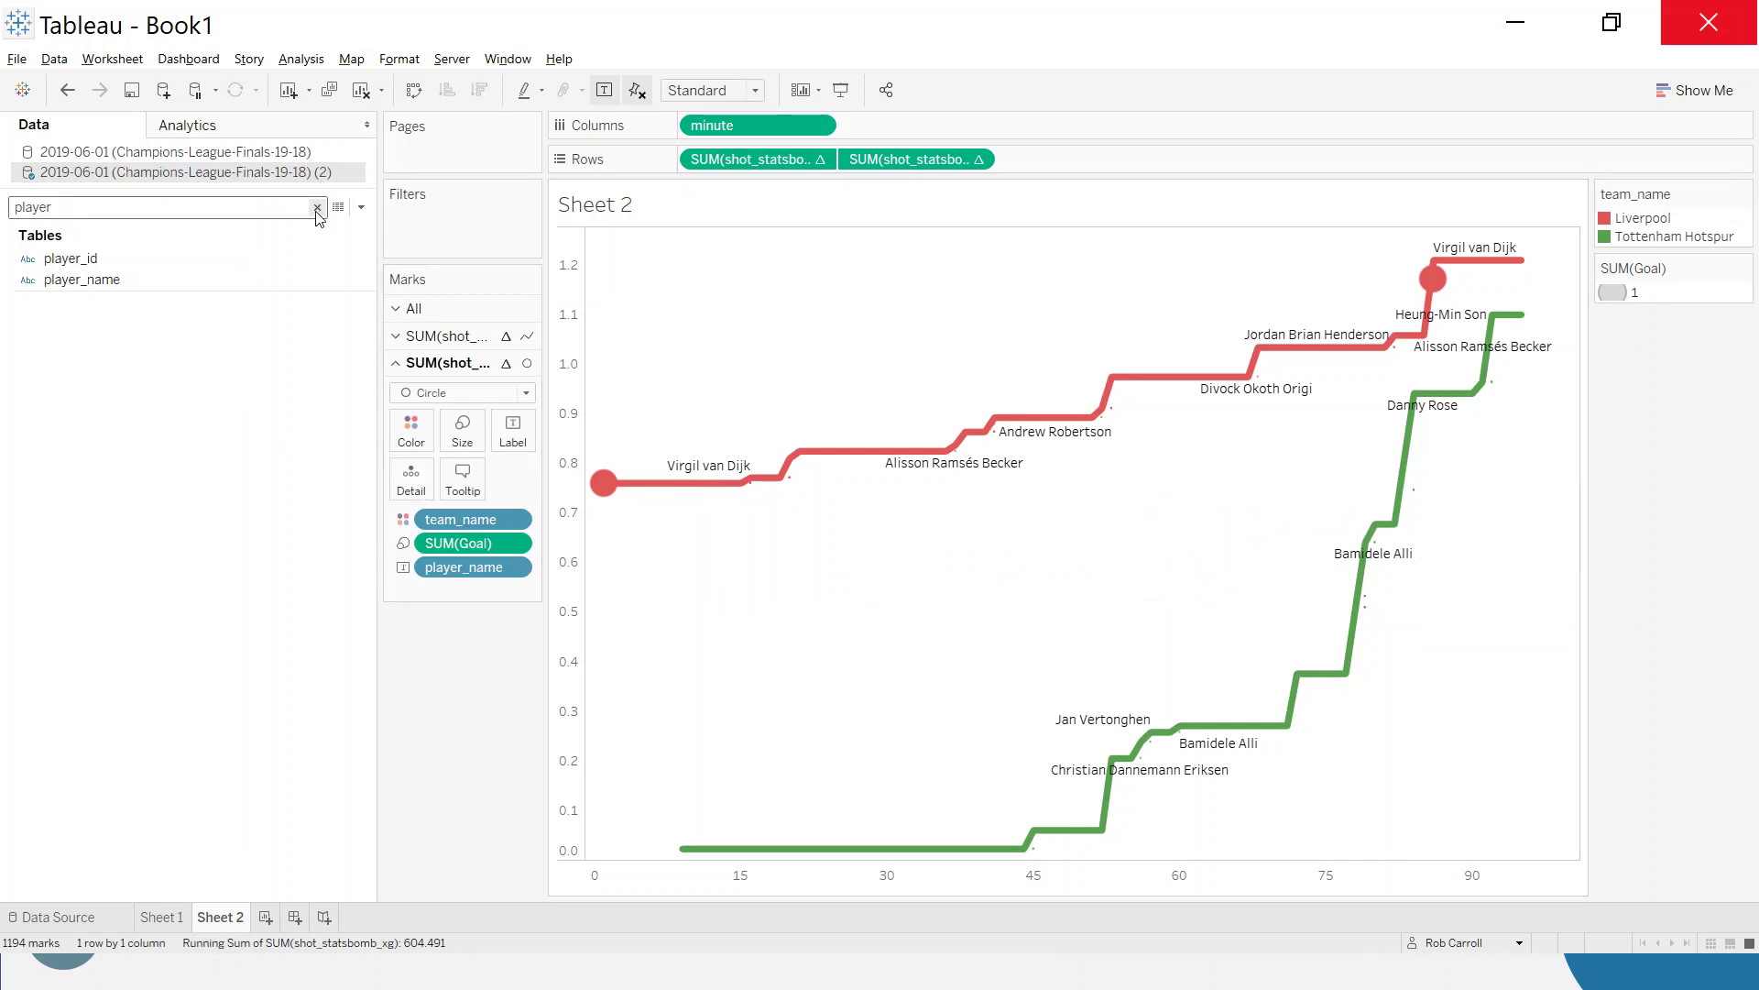
click(361, 207)
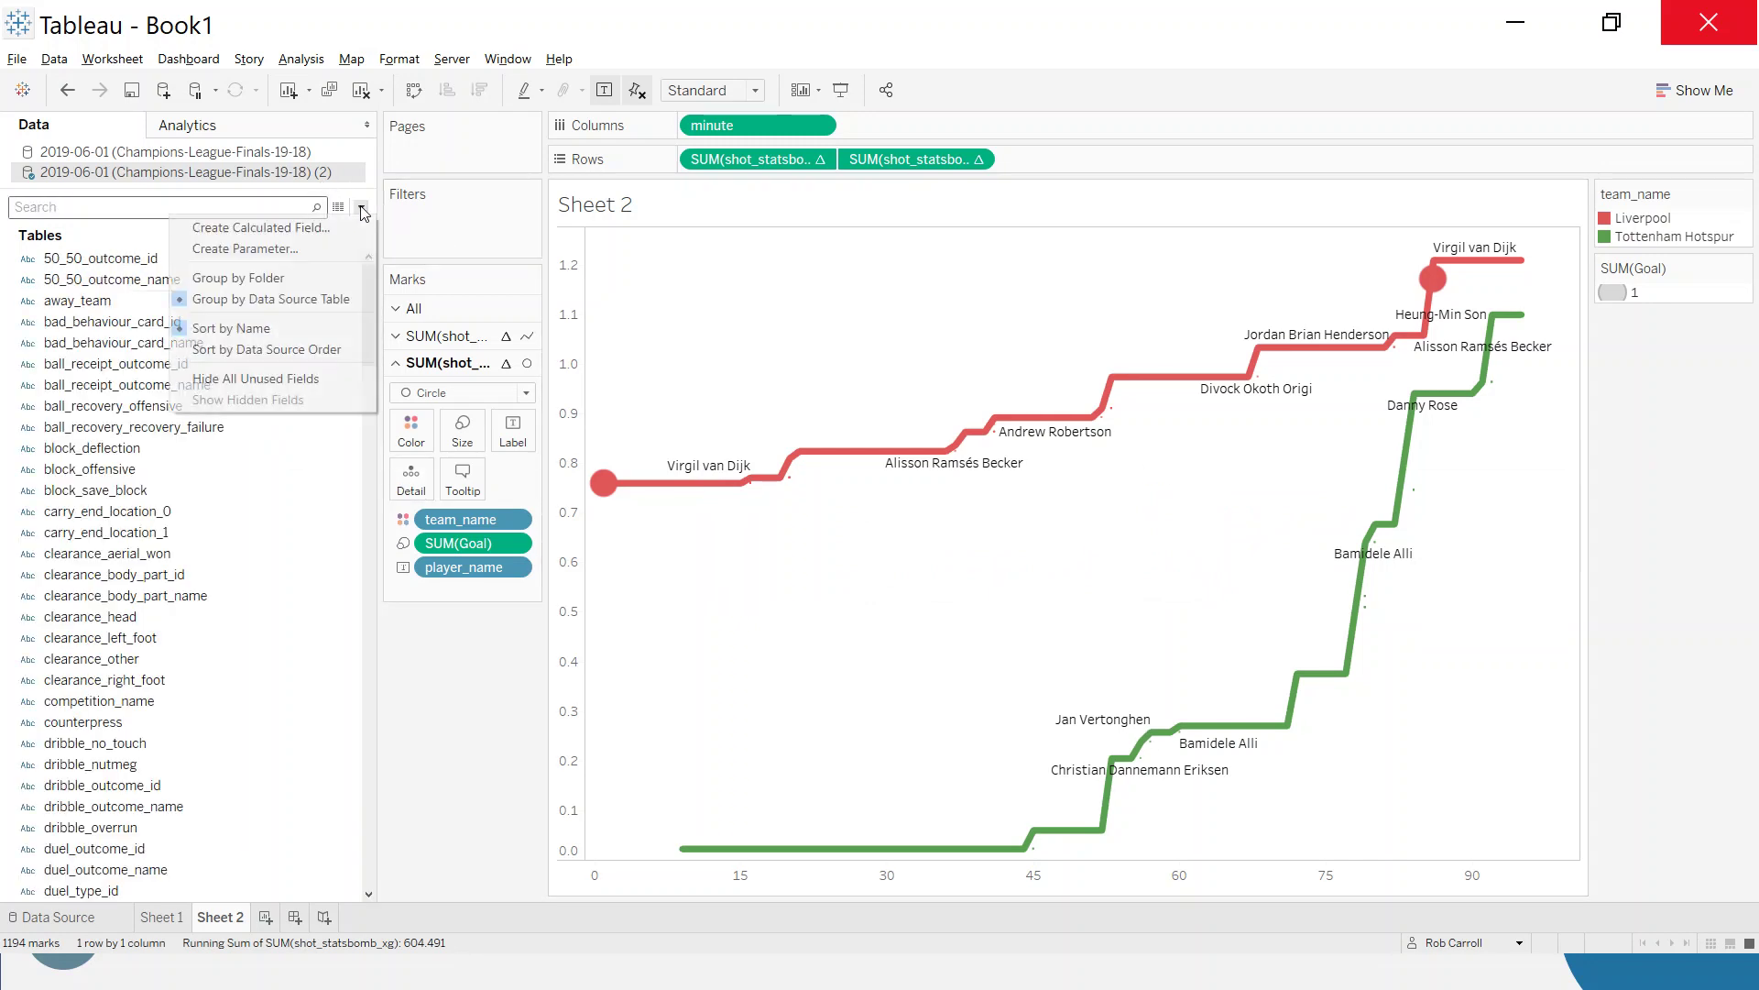
click(346, 227)
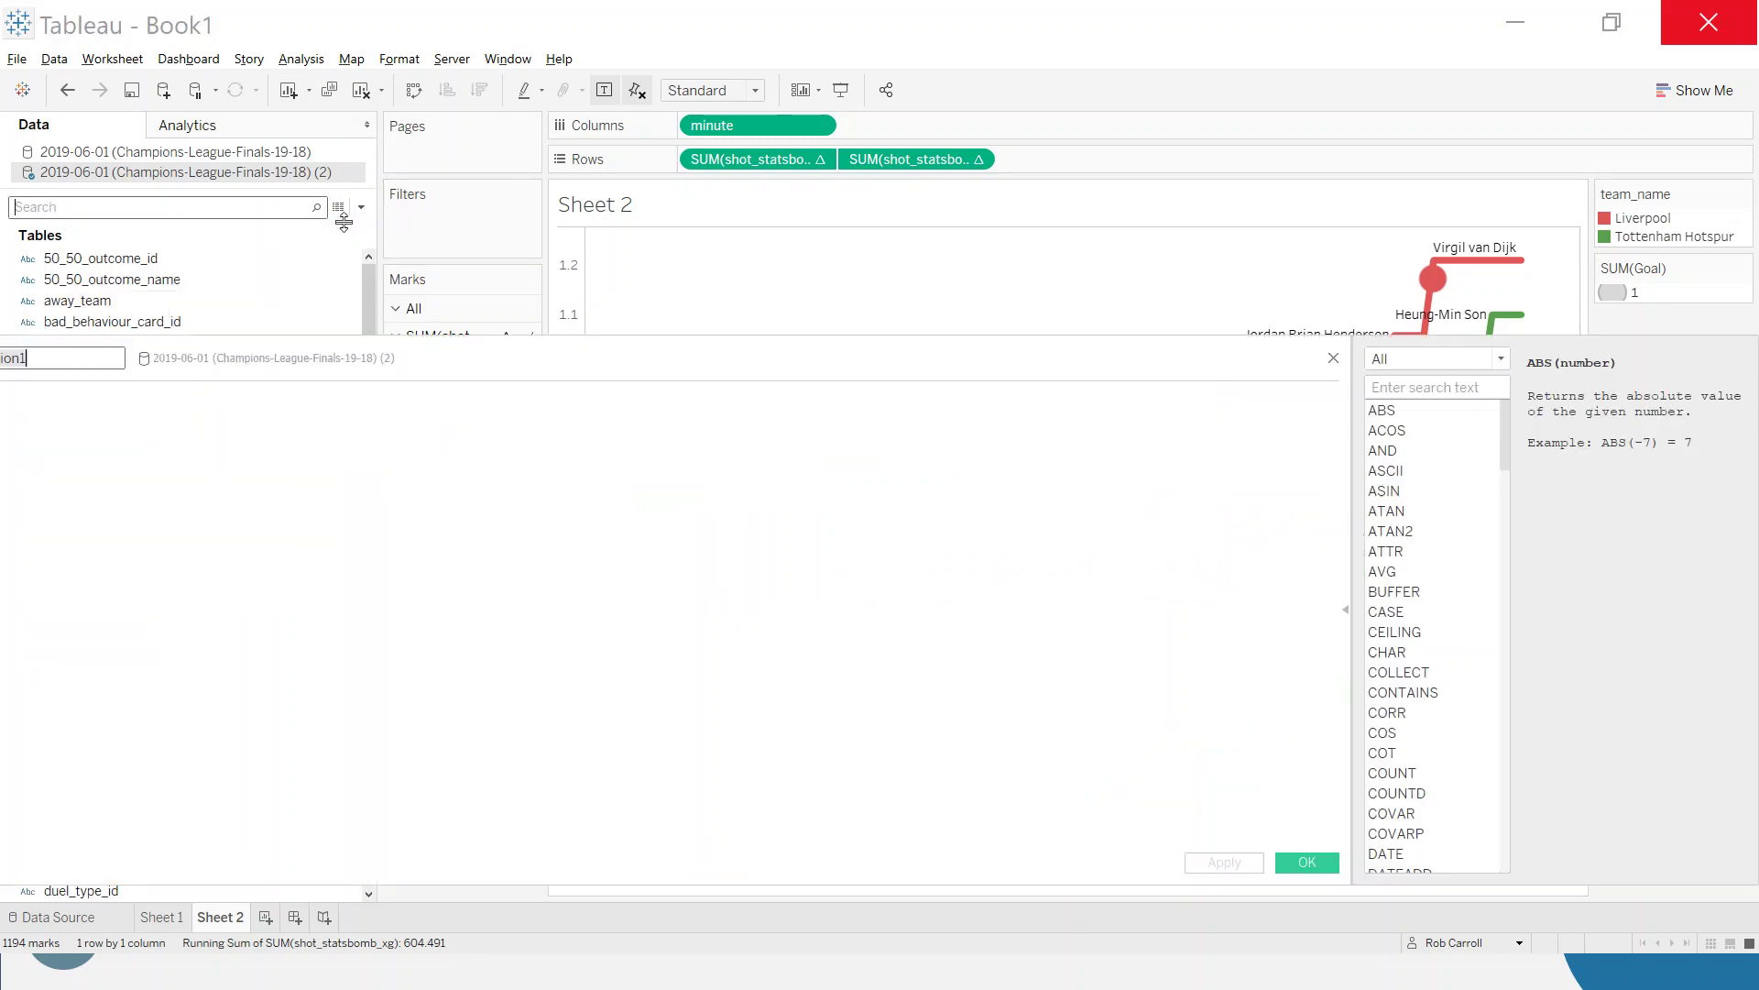
drag(513, 362, 727, 373)
text(Goal Label)
key(Tab)
Enter the formula If [shot_outcome_name] = "Goal" THEN [player_name] END for the Goal Label field and save the calculation
text(If Sh)
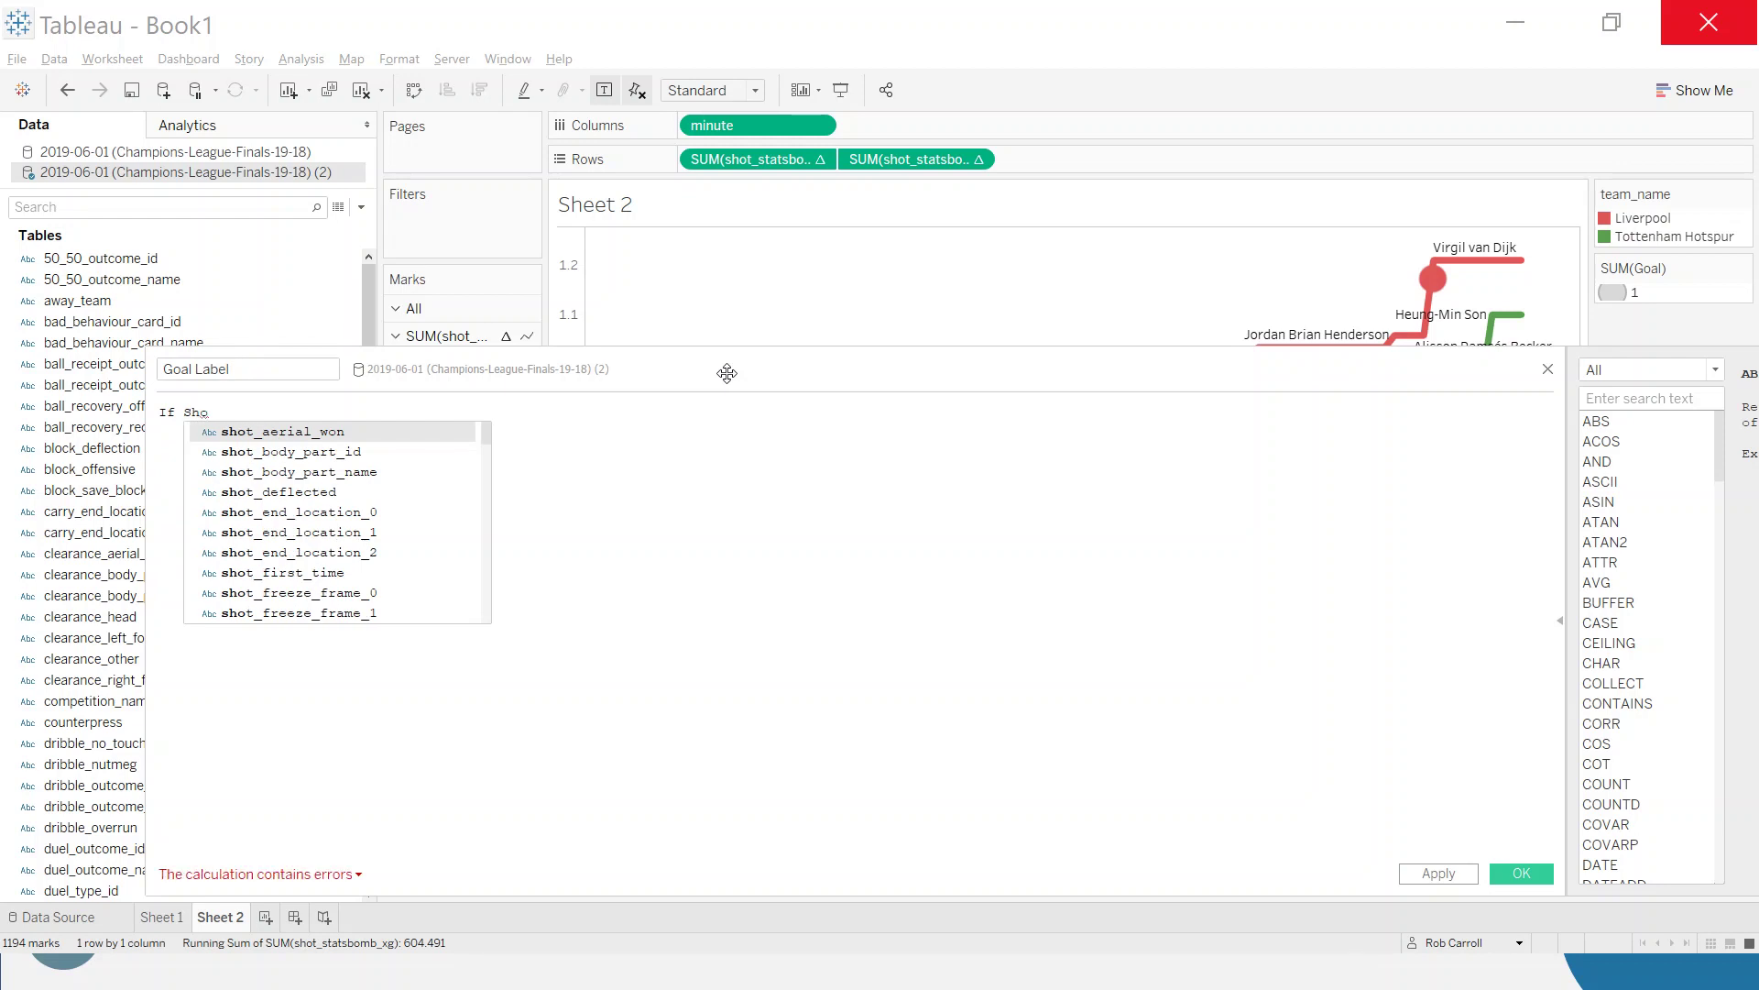
text(ot_)
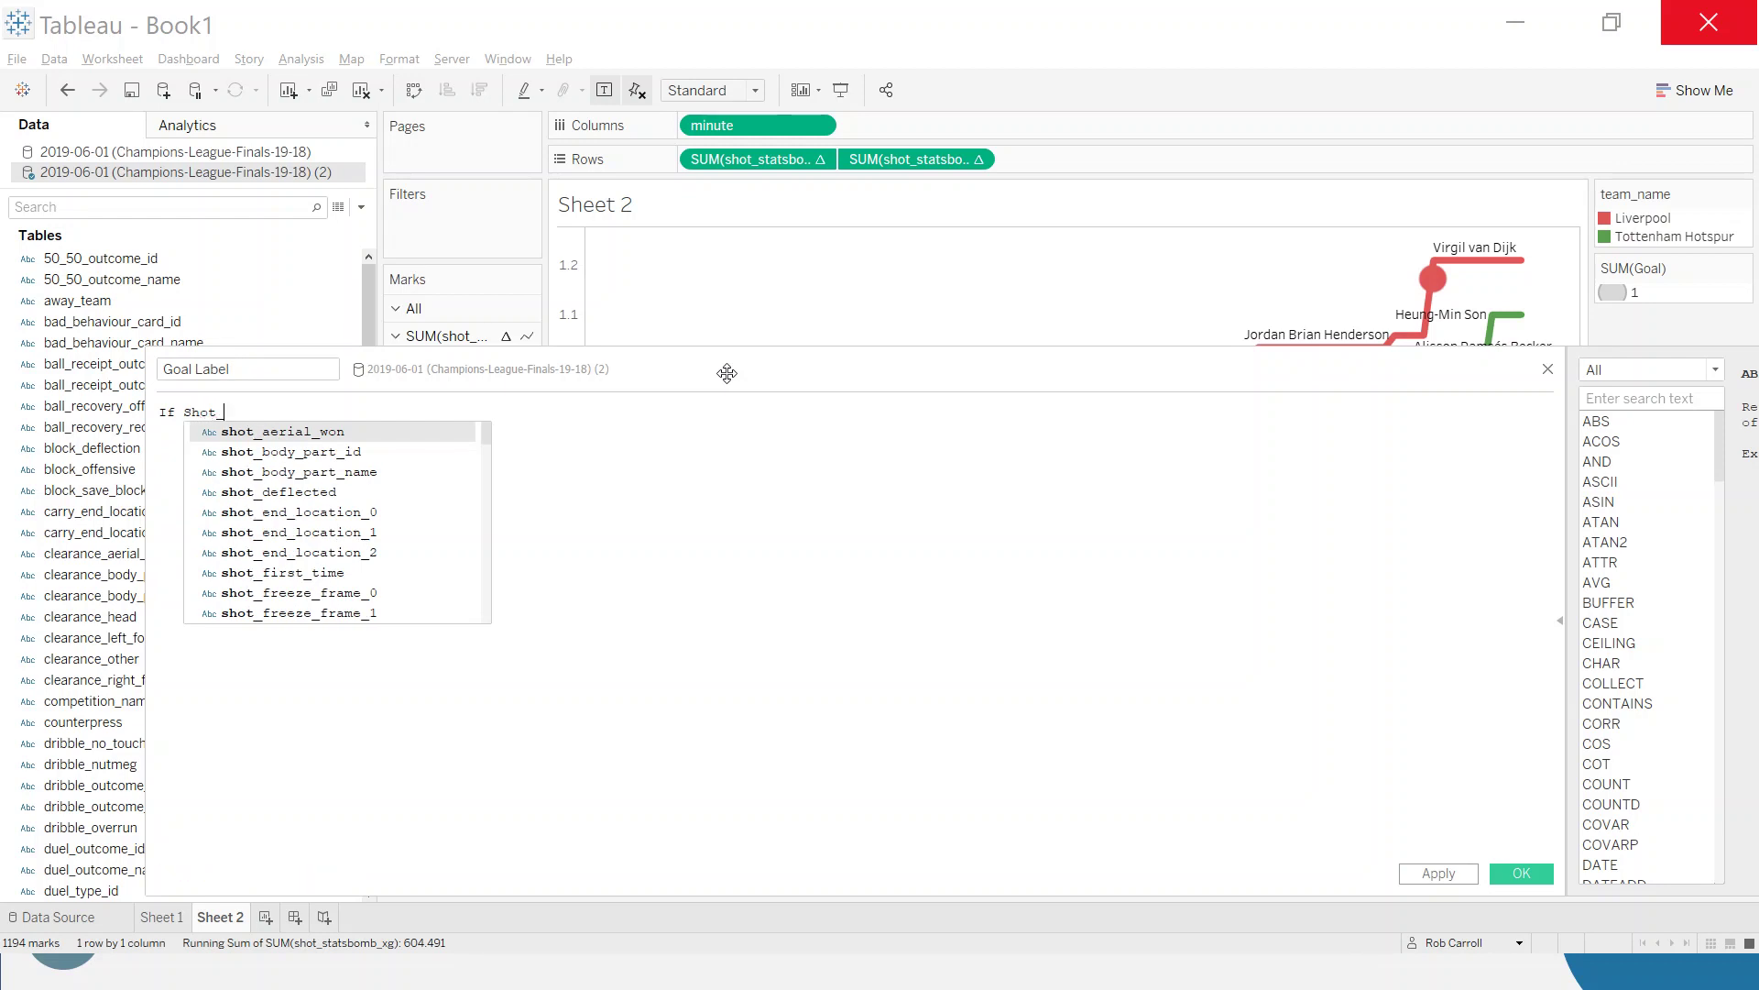
text(outcom)
key(Down)
key(Return)
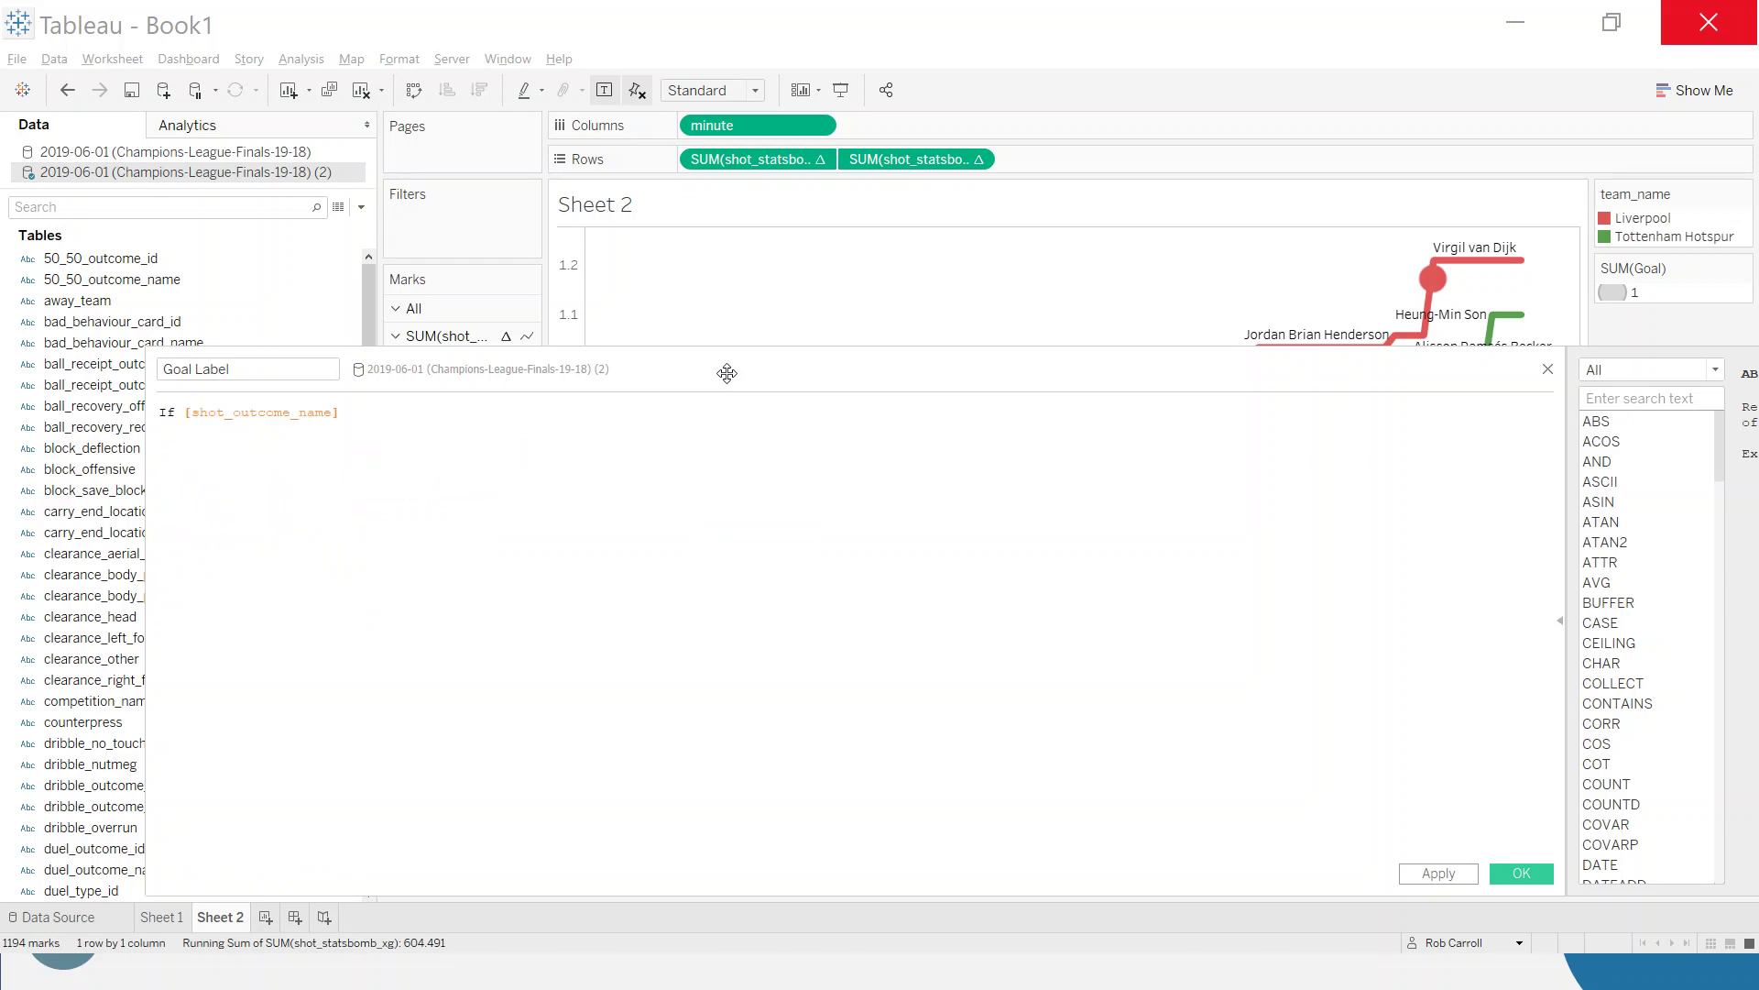
text(= "Goal" THEN Player)
key(Down)
key(Return)
text(END)
click(677, 456)
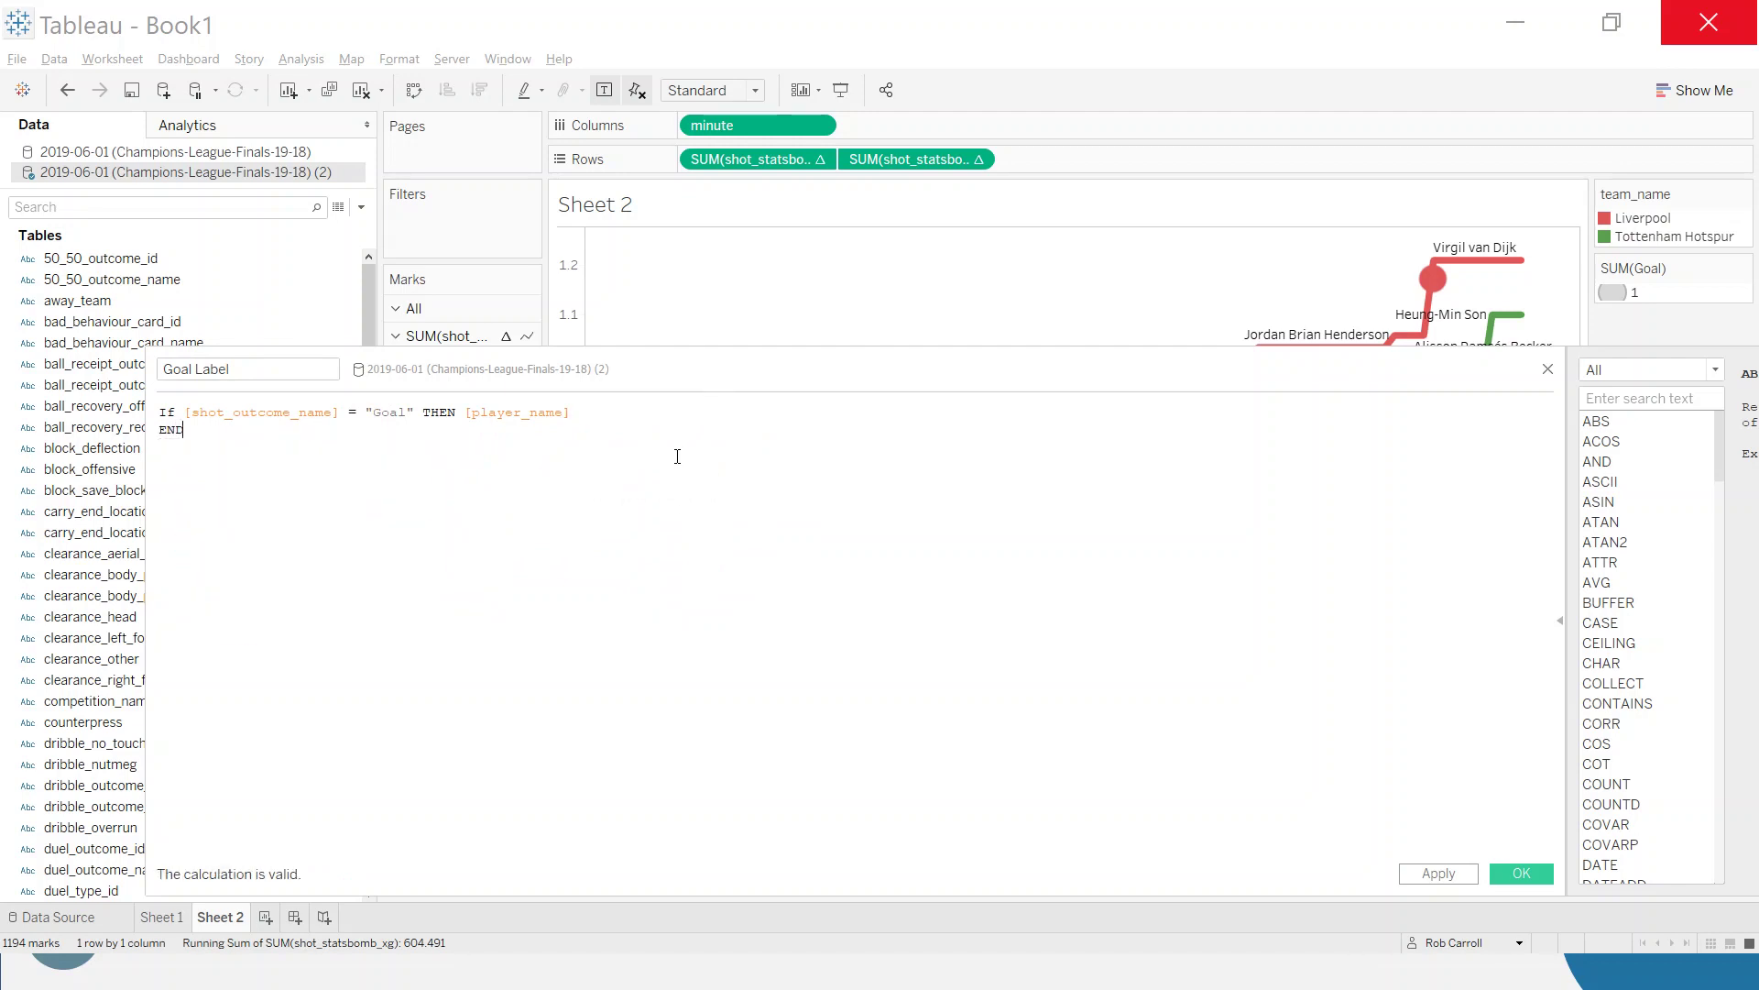
click(1521, 873)
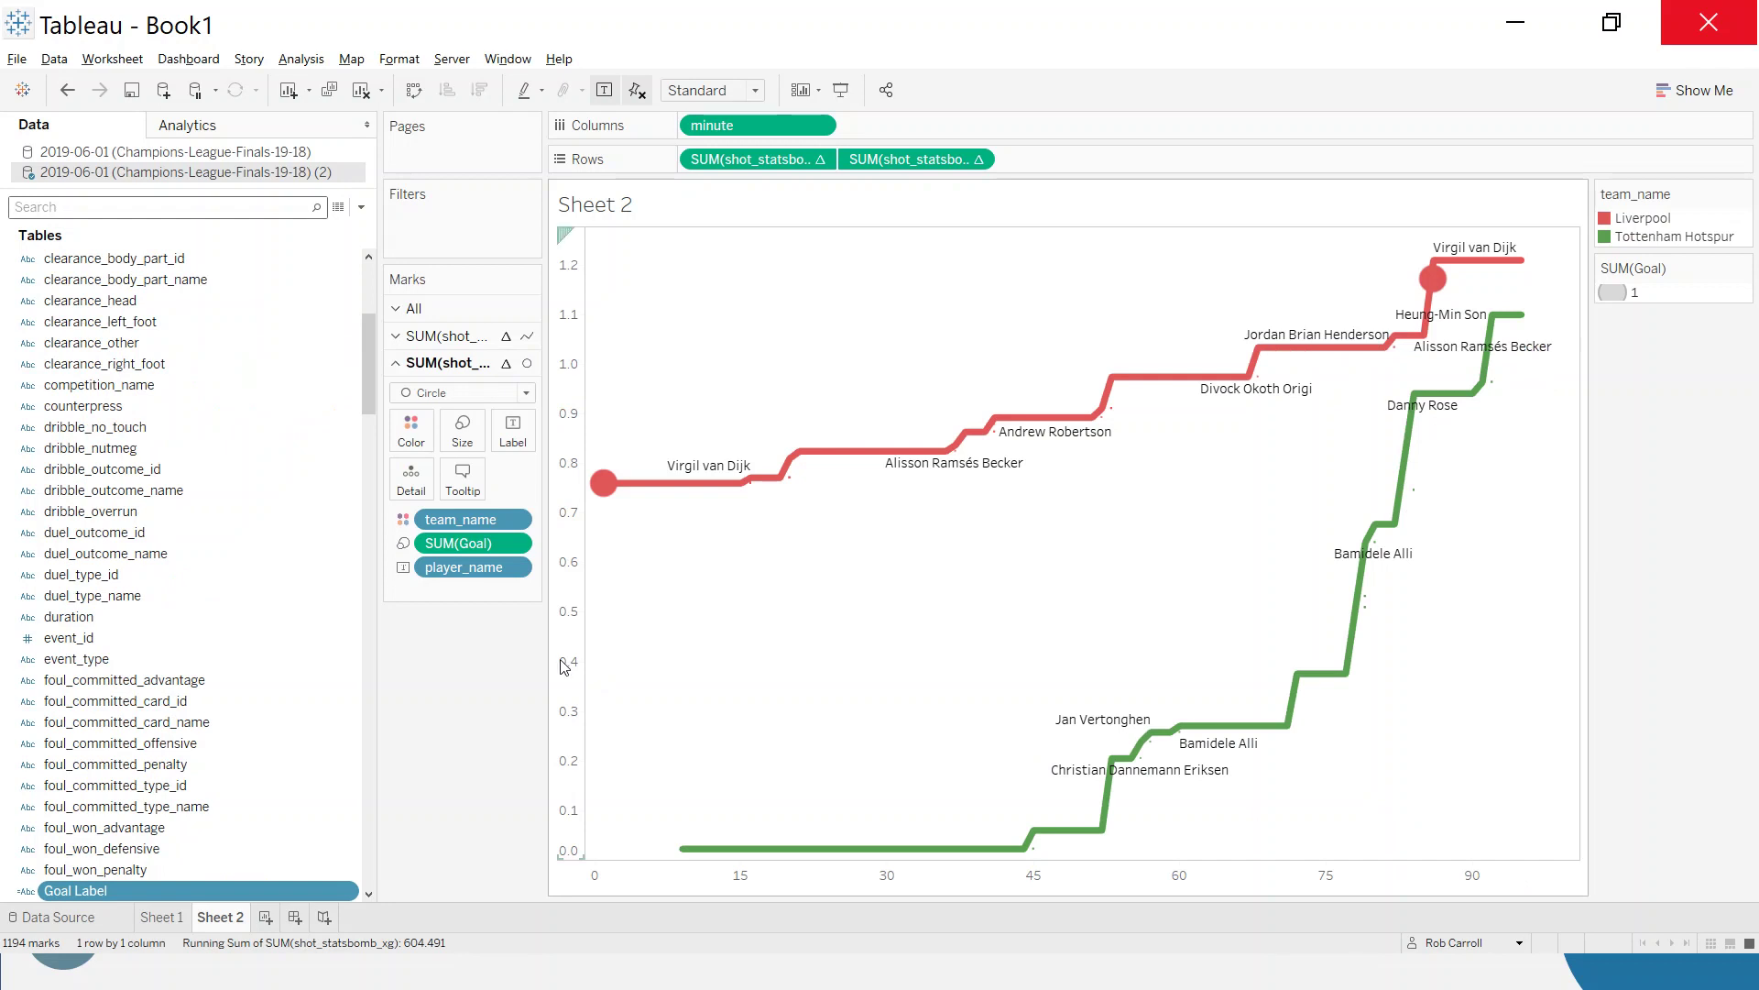
Replace player_name with Goal Label on the circle marks' label and compute the second running sum along minute and Goal Label
drag(82, 891, 449, 570)
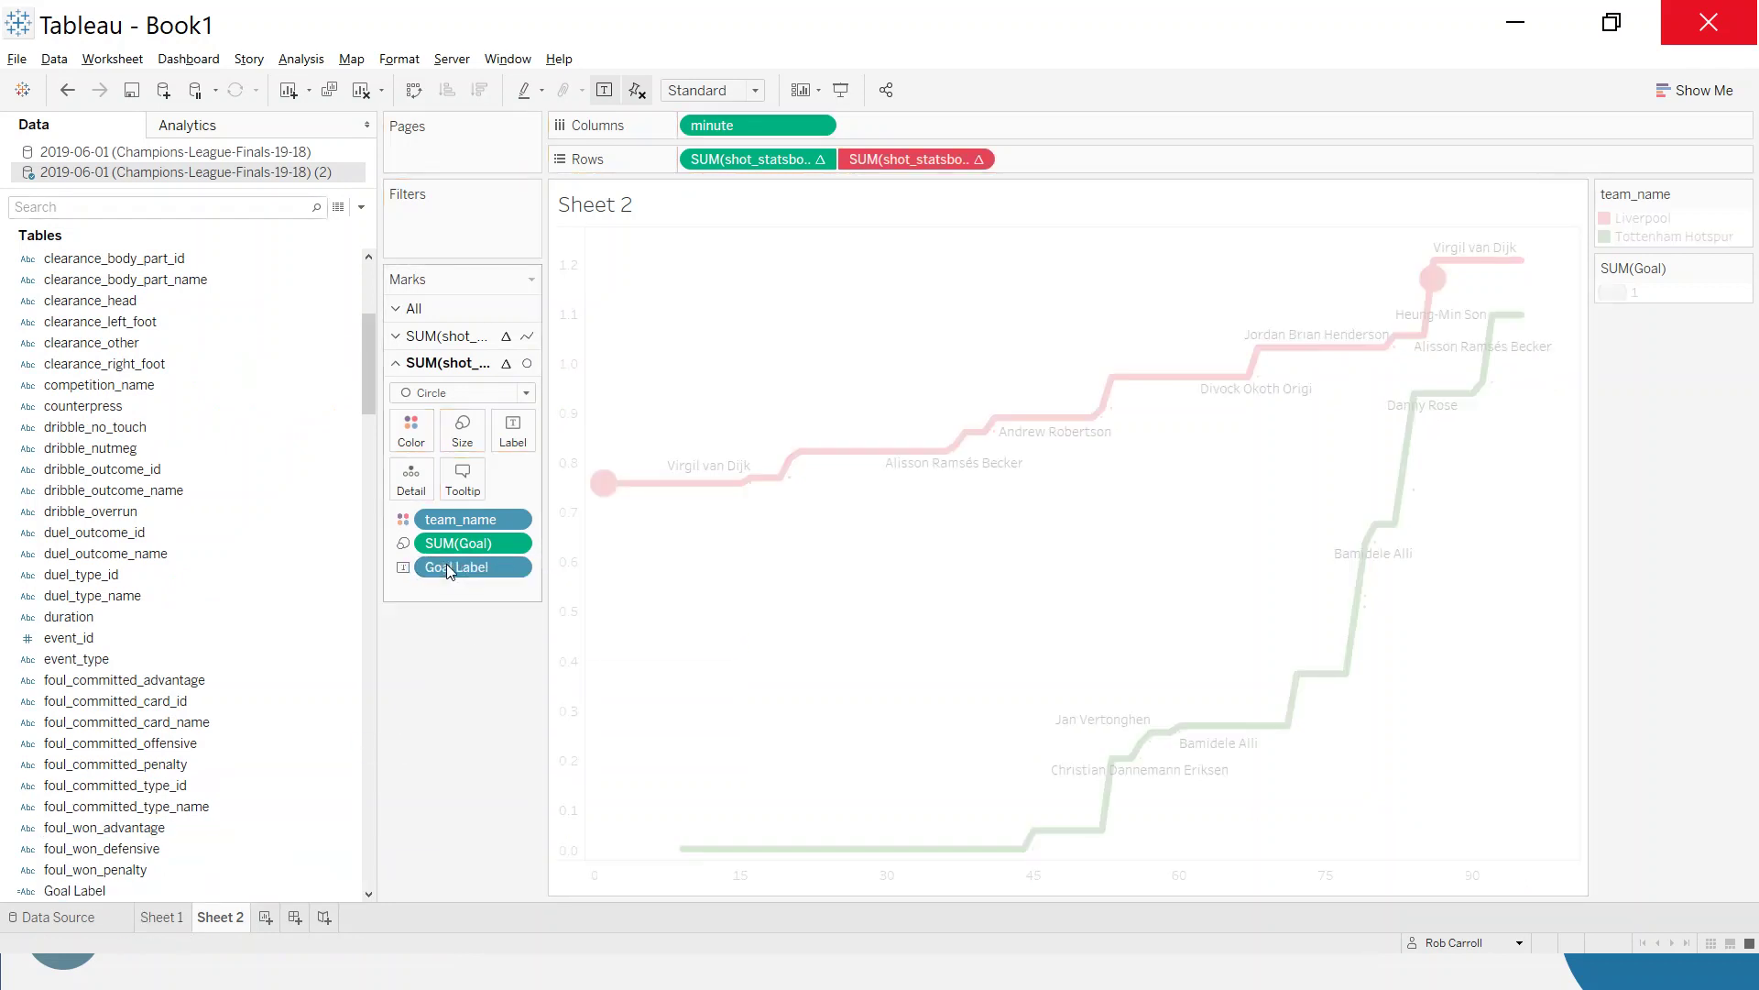
click(977, 159)
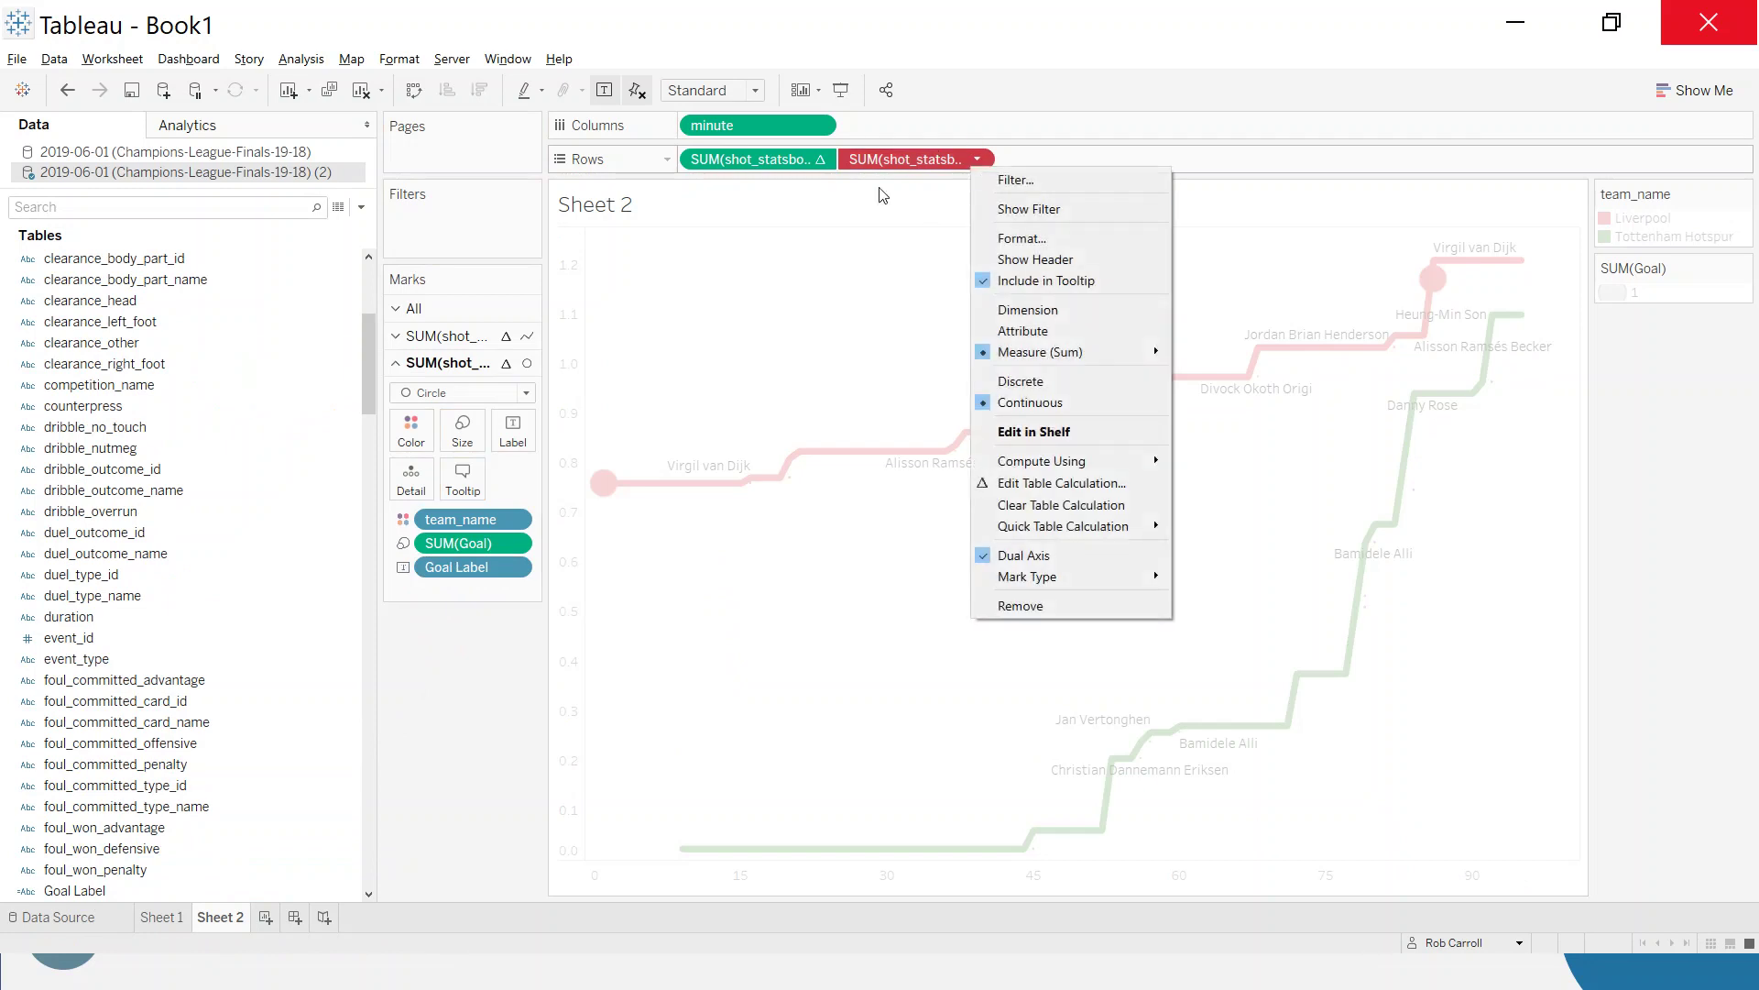
click(996, 480)
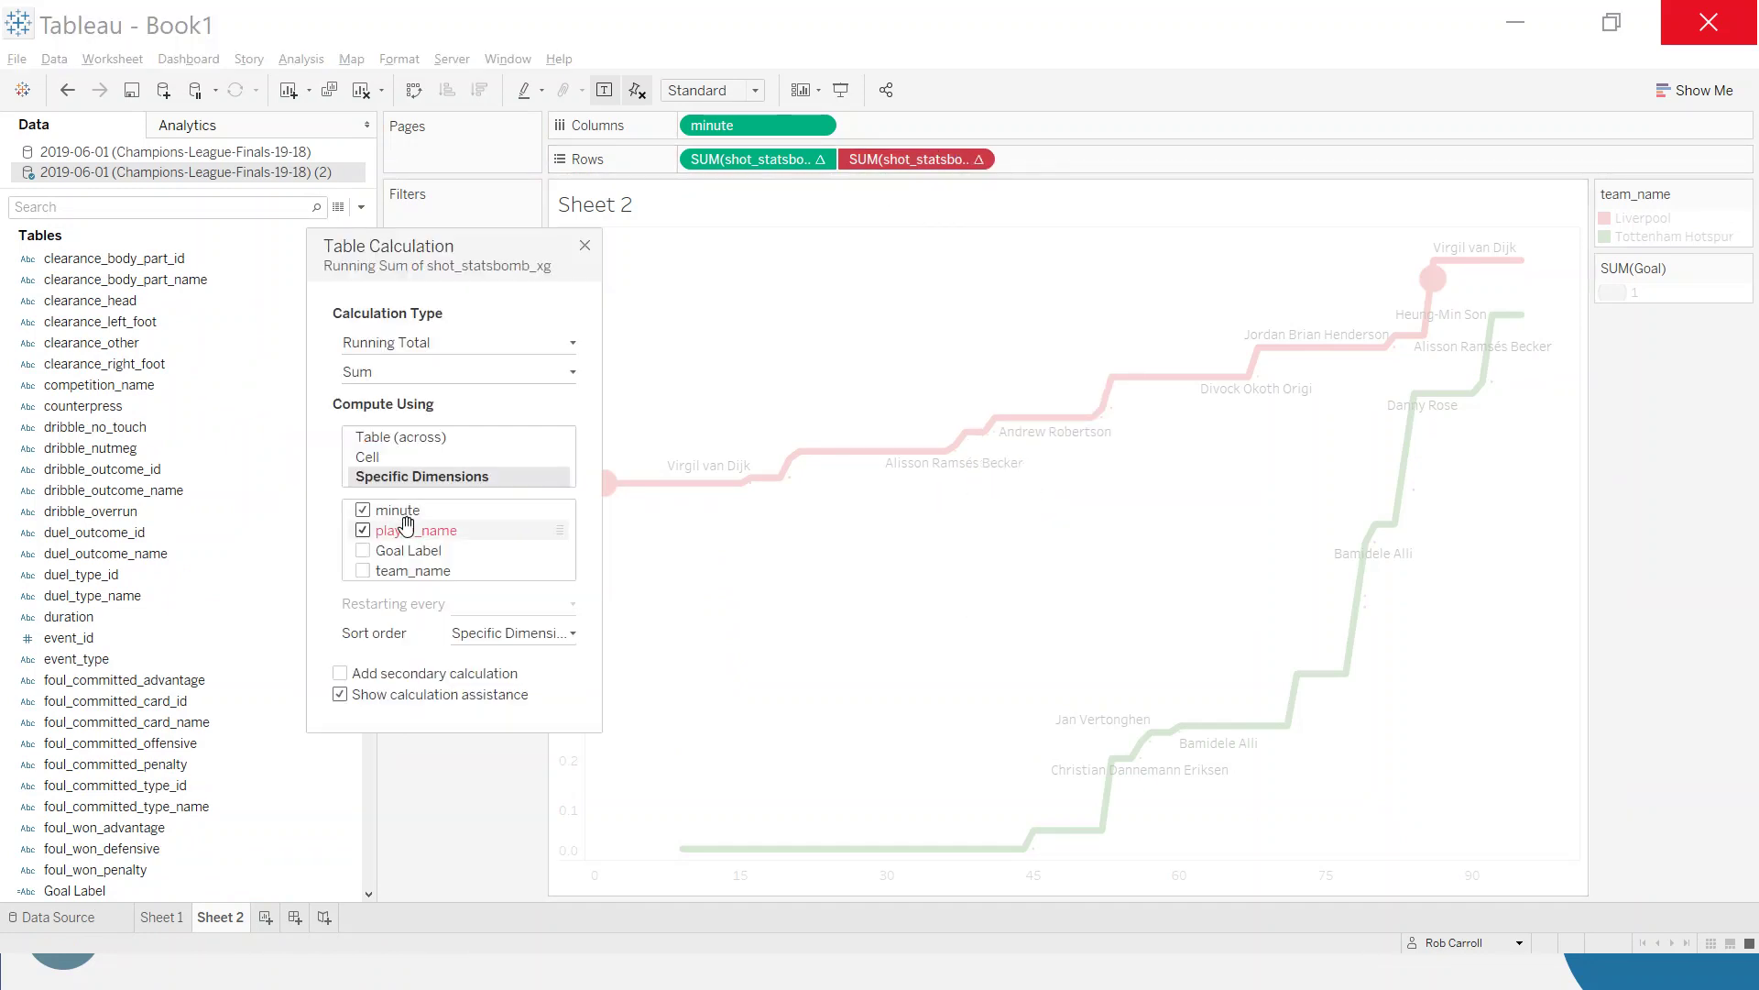
click(362, 533)
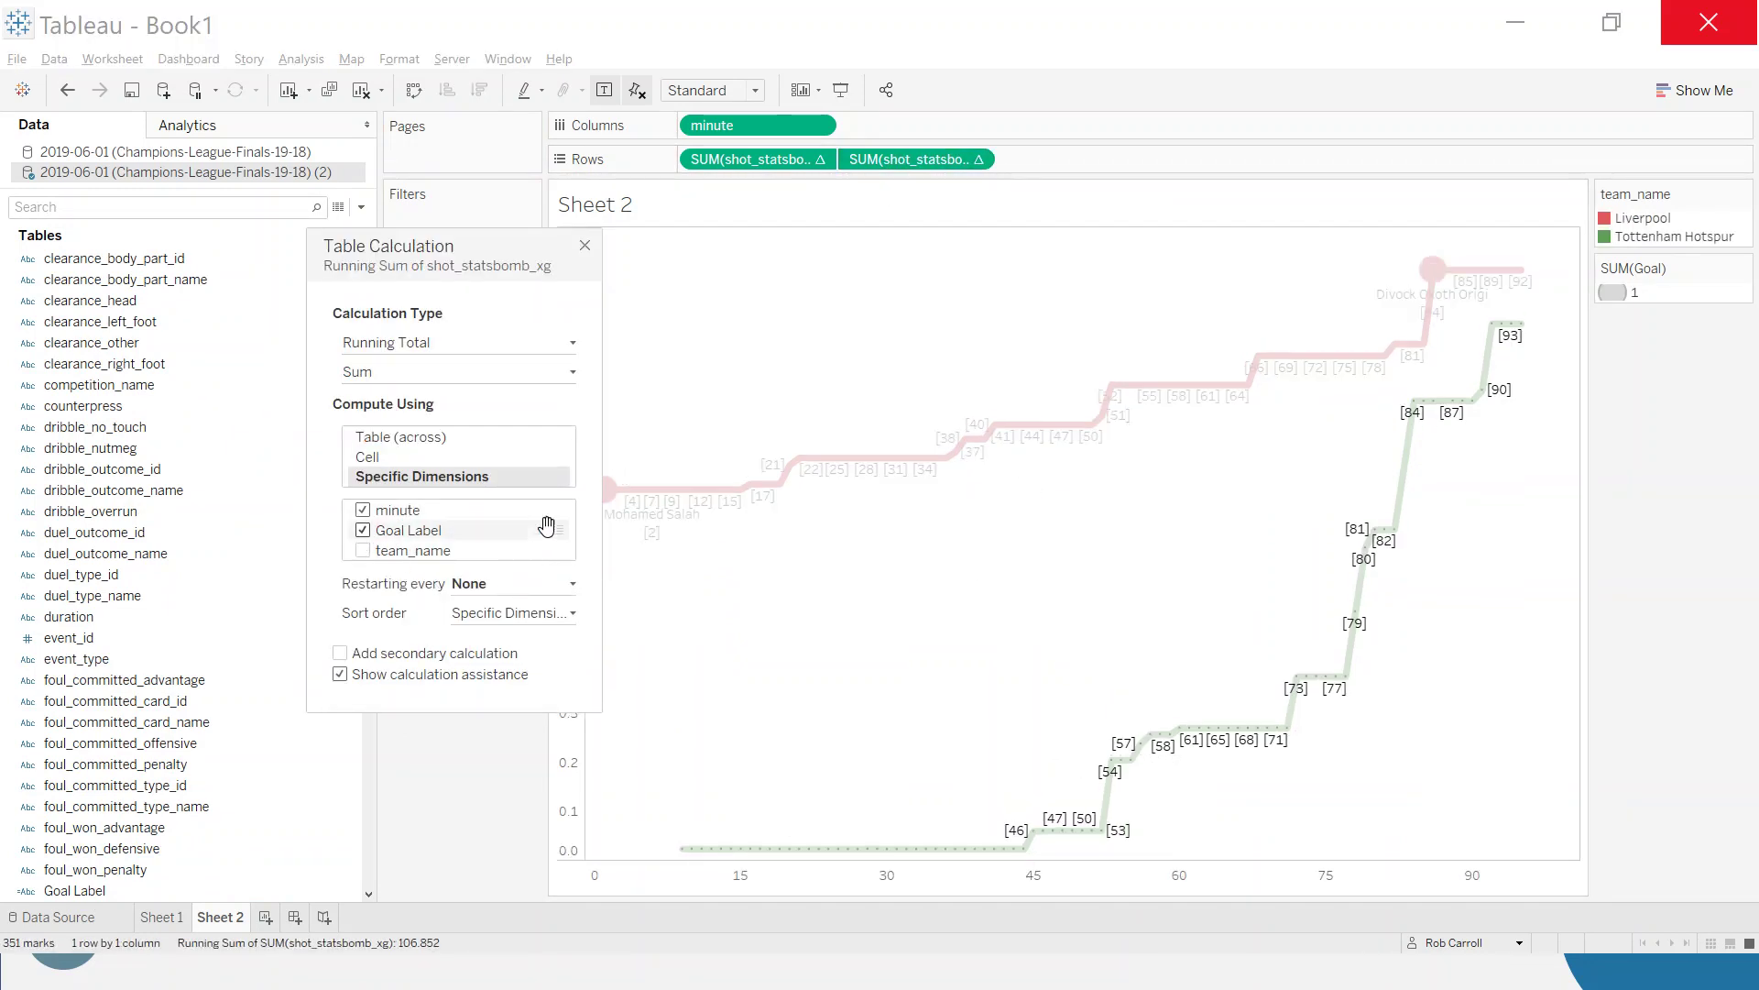
click(585, 245)
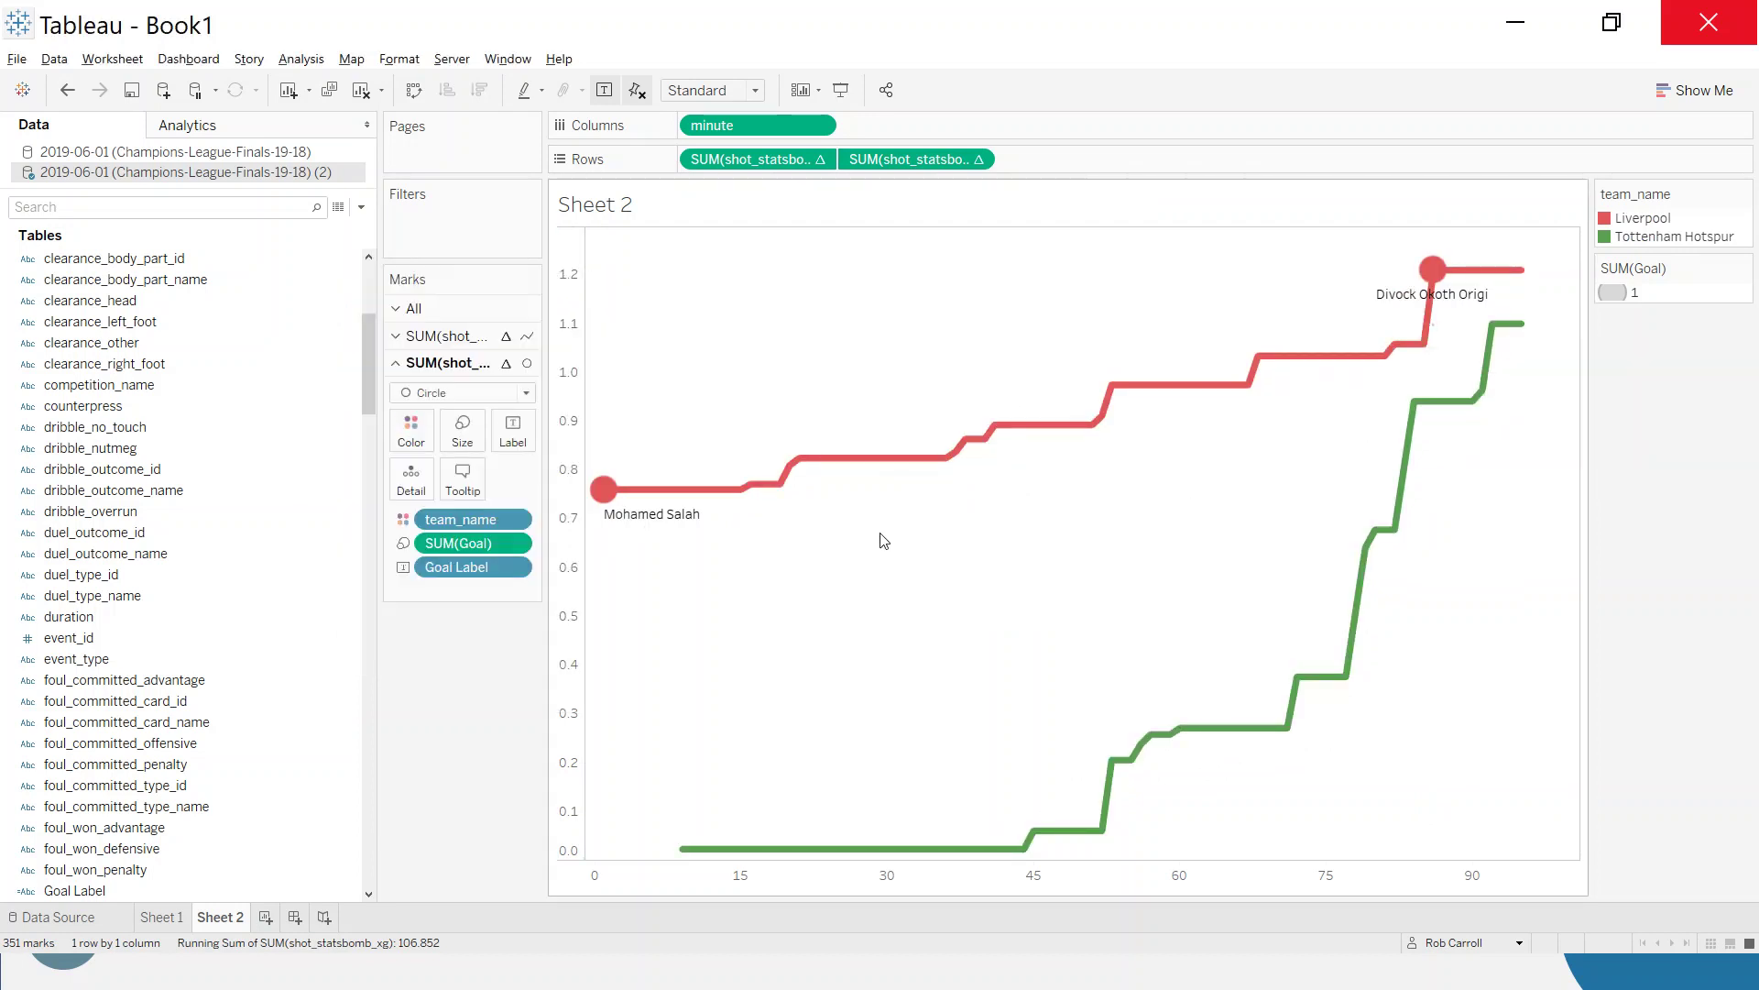
Align the goal scorer labels of the circle marks to the top vertically and the center horizontally
click(507, 443)
click(629, 579)
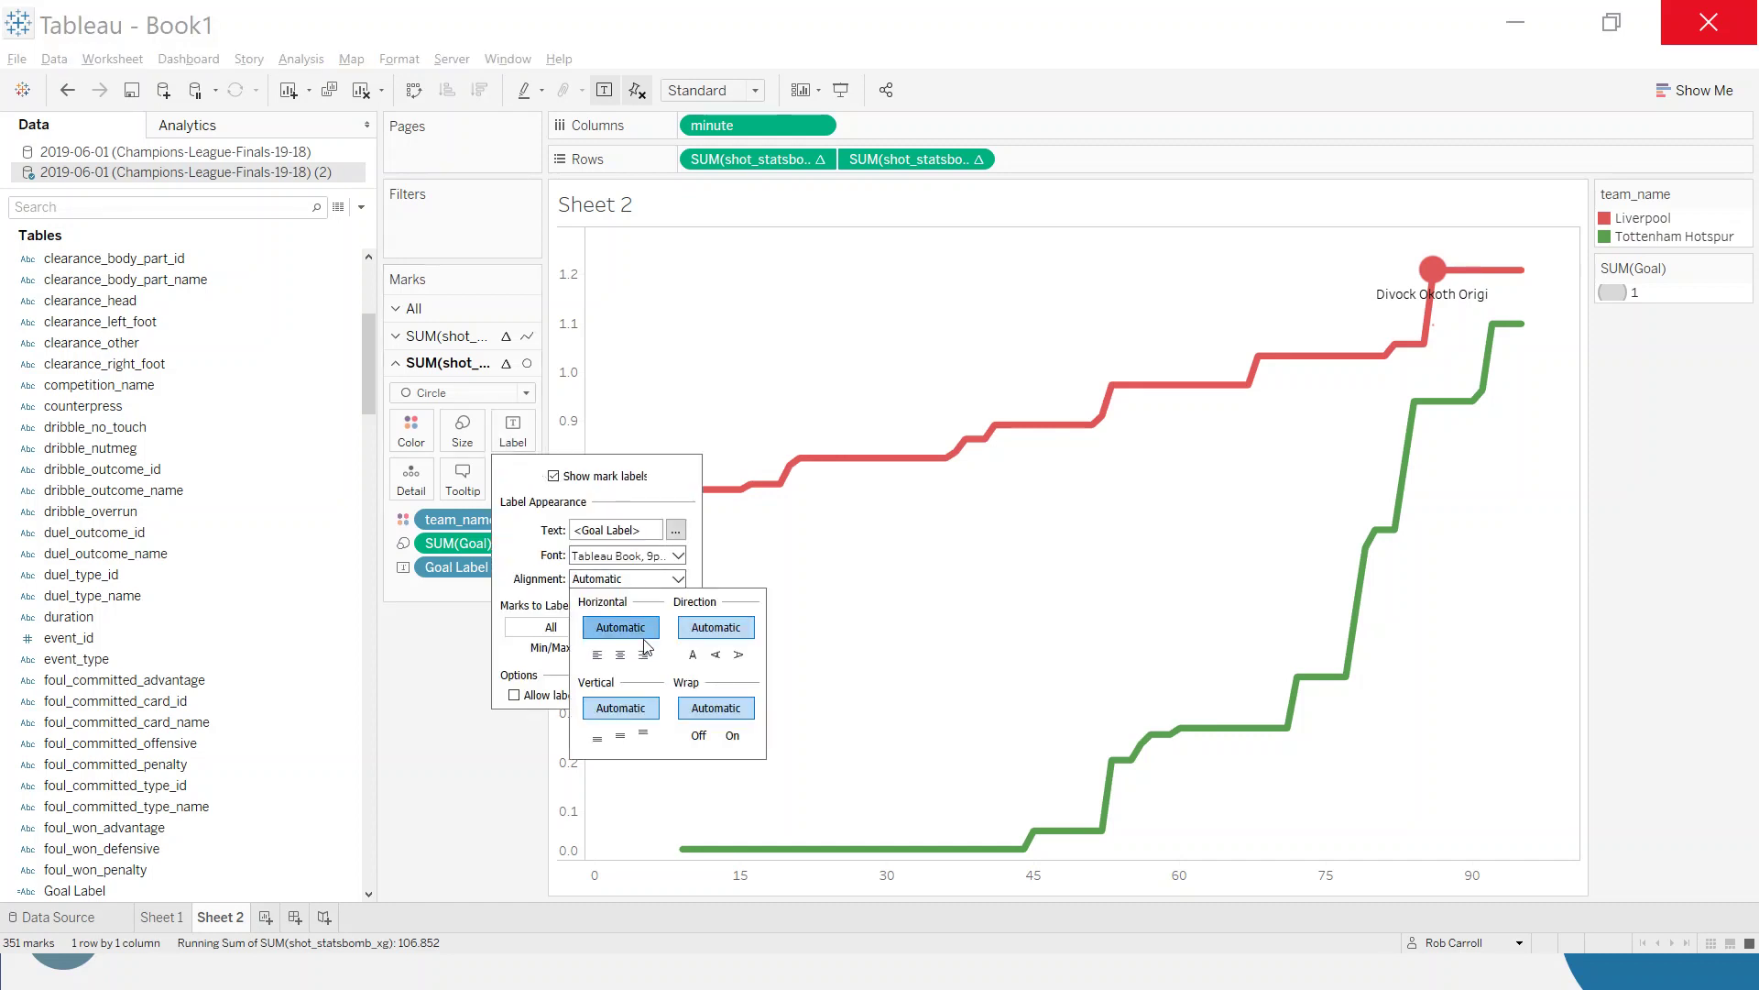
click(643, 733)
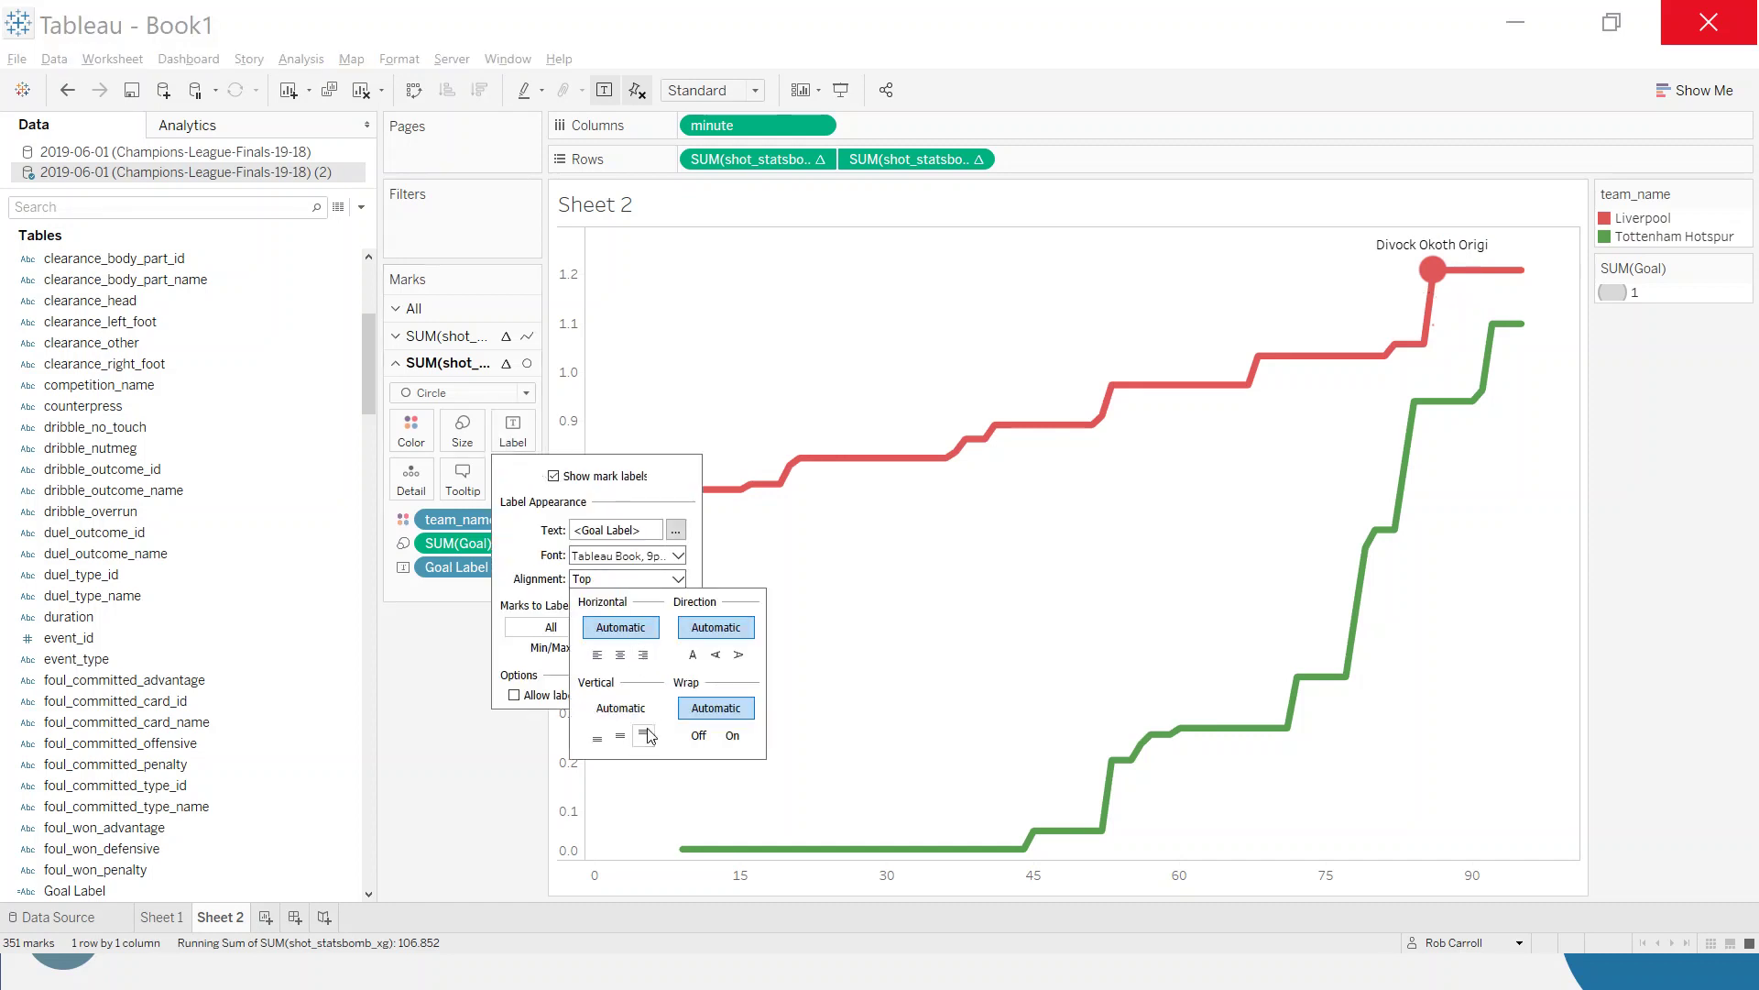
click(622, 655)
click(522, 742)
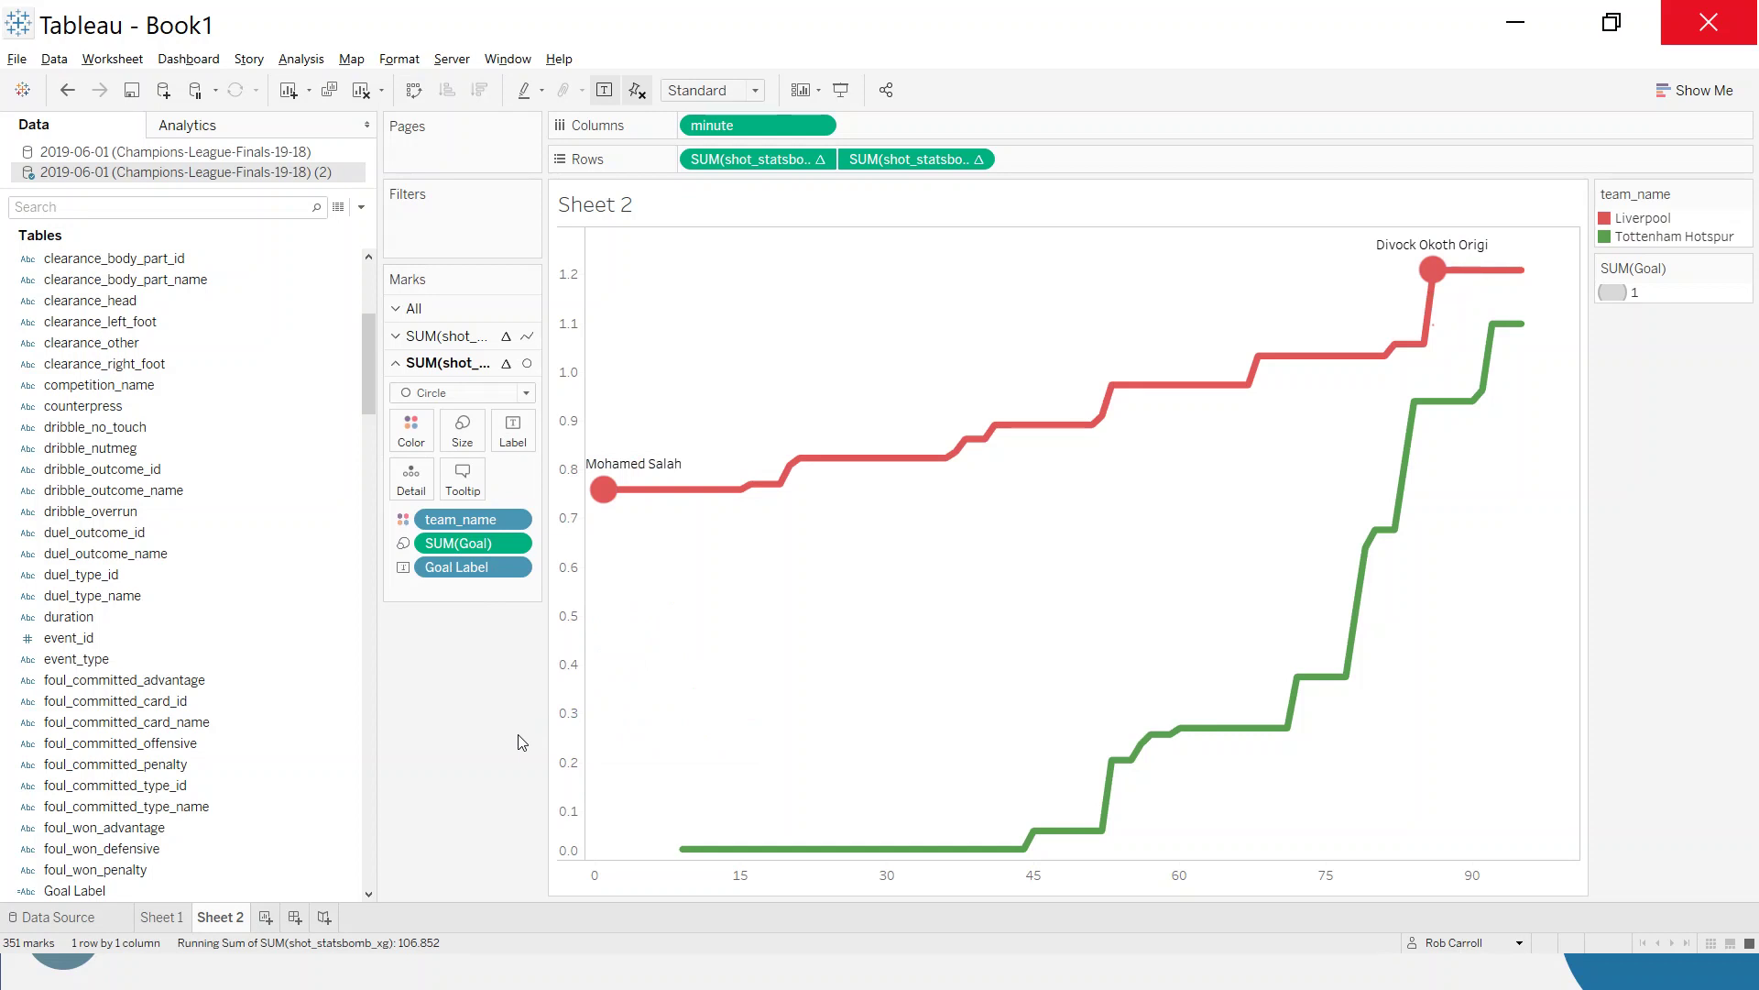
Set the goal scorer labels on the circle marks to match the mark color
click(512, 431)
click(635, 580)
click(649, 556)
click(660, 668)
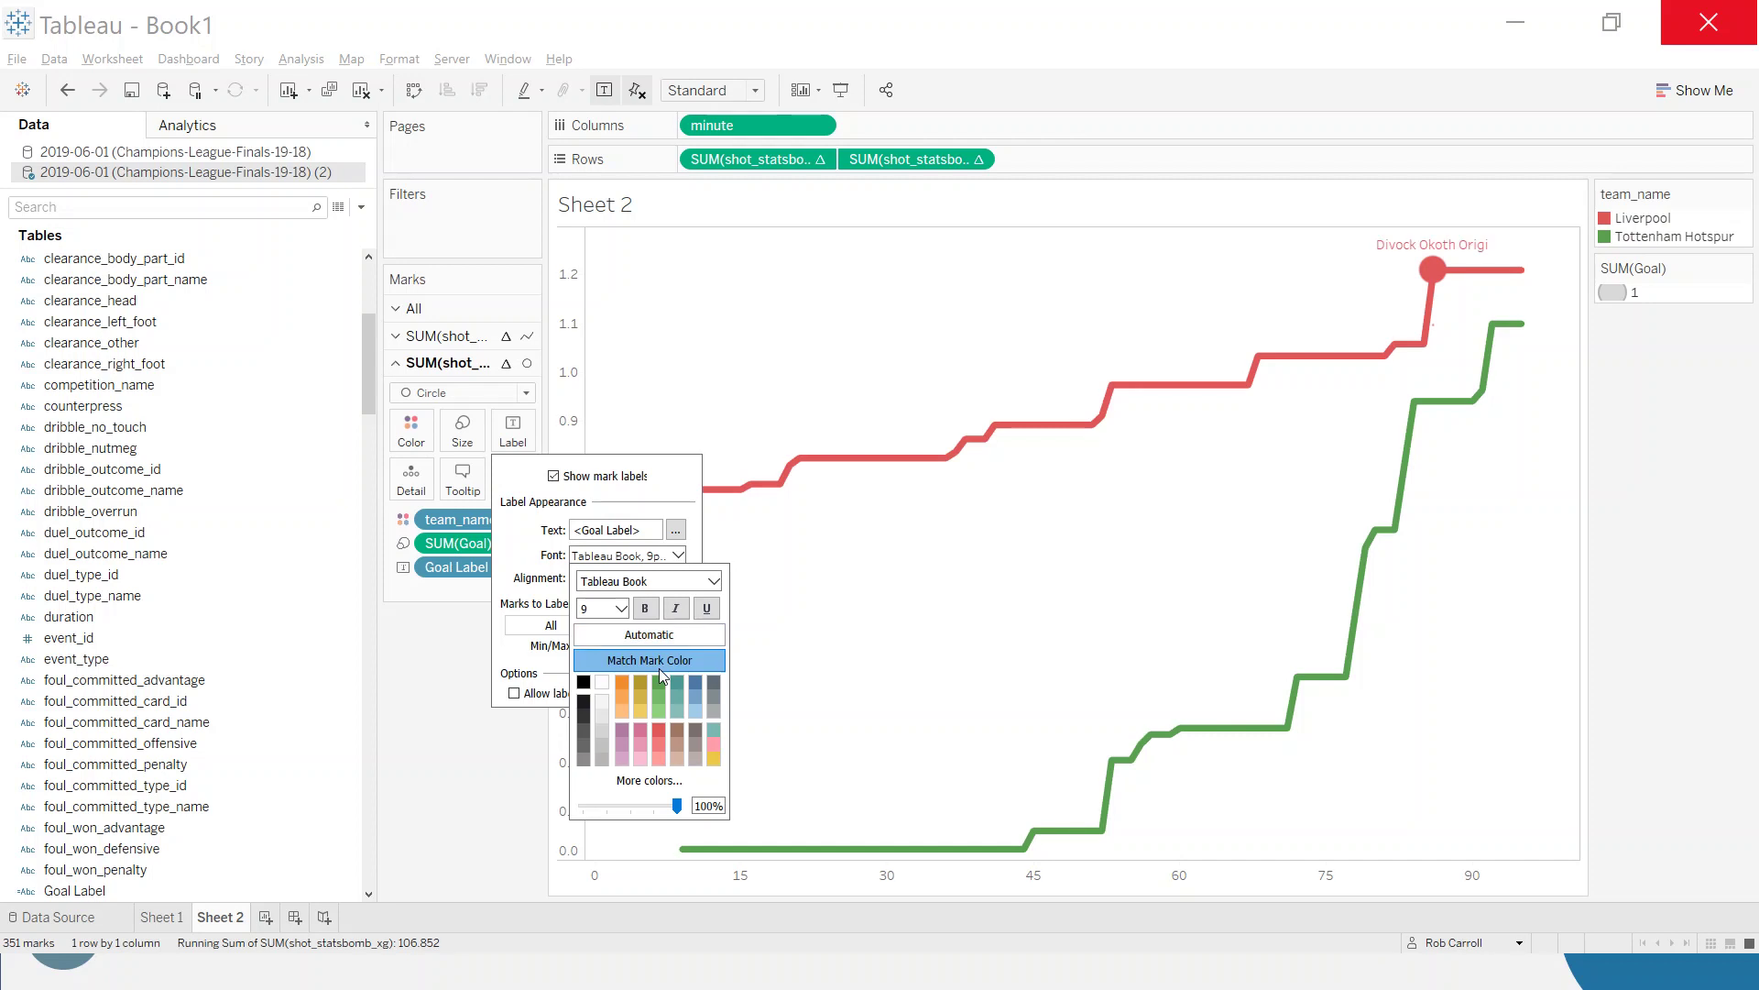
click(486, 721)
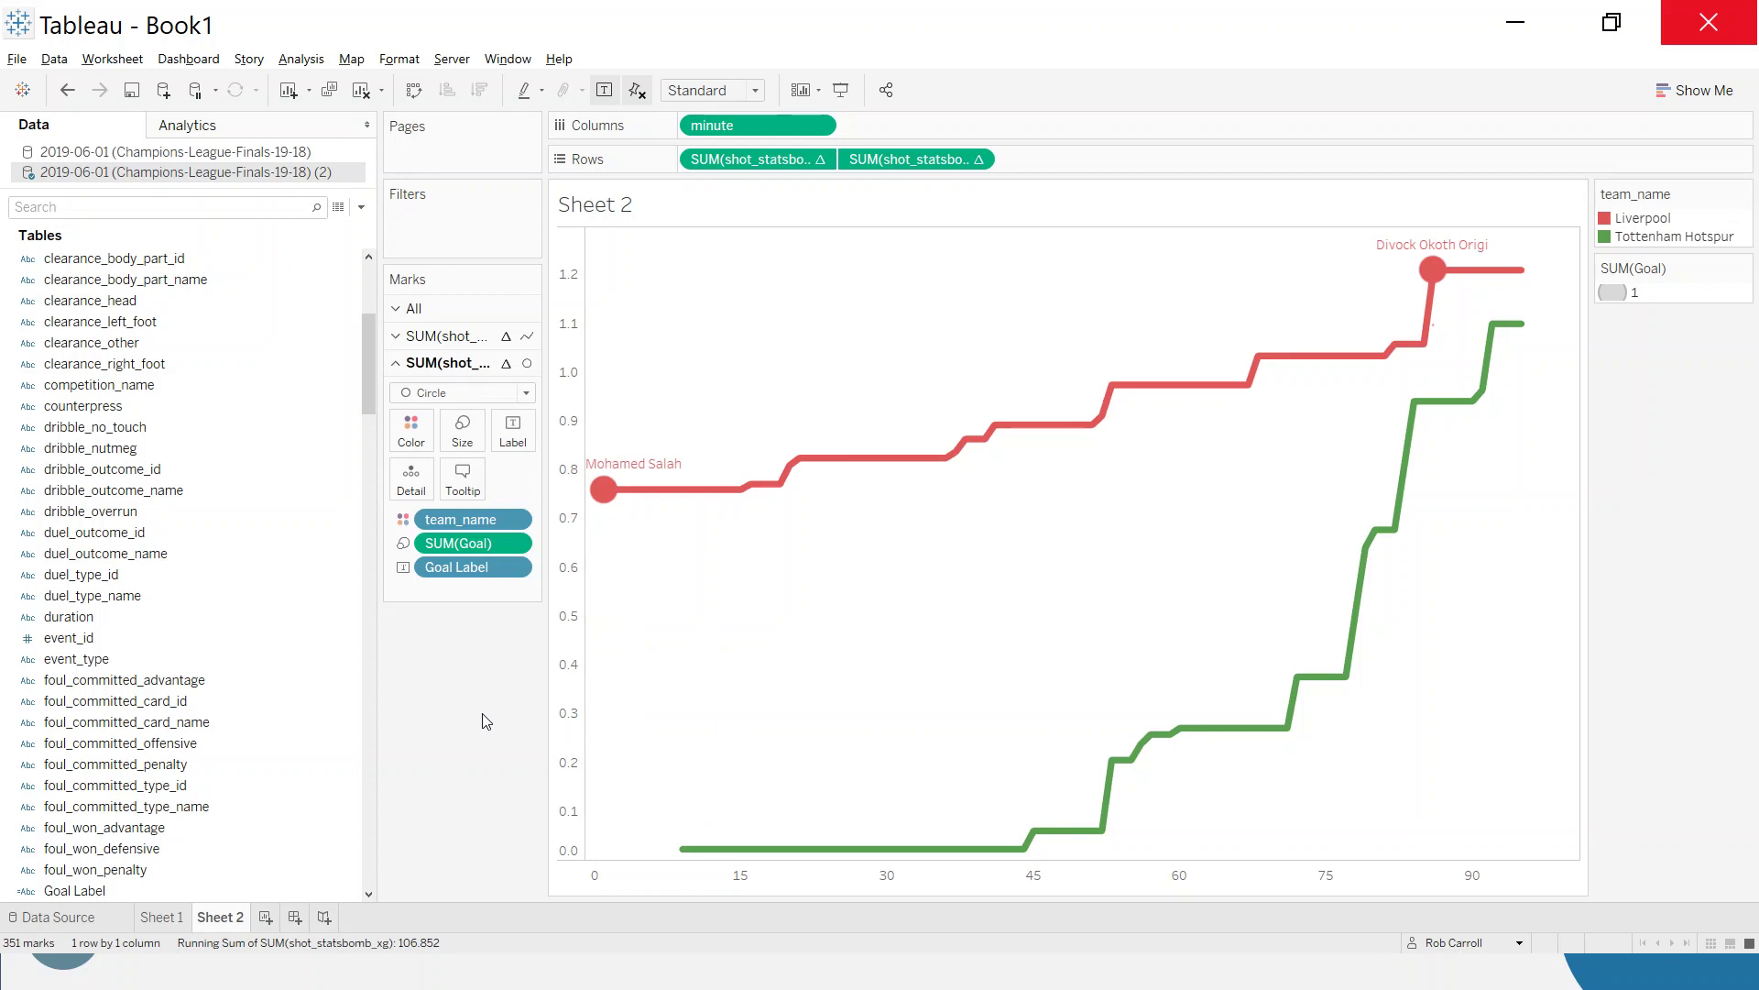
Label the line marks with the running sum of shot_statsbomb_xg at line ends only, leaving out the start-of-line label
click(474, 337)
mouse_move(1530, 284)
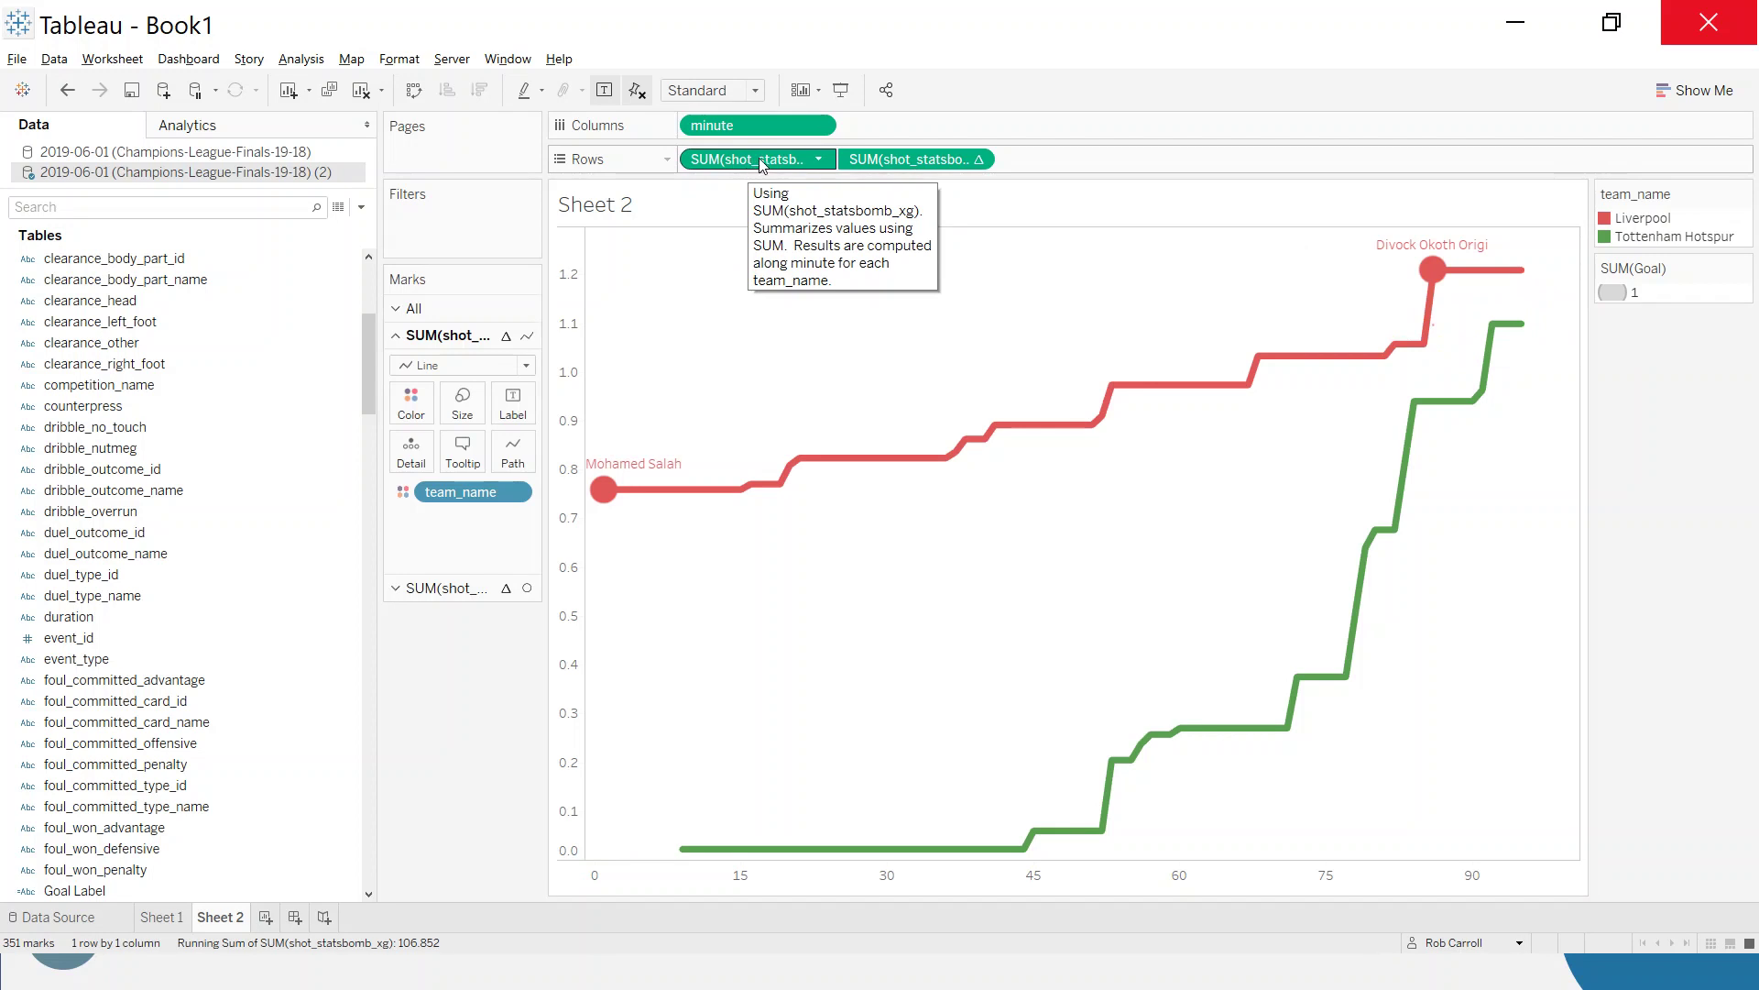
drag(752, 160, 514, 417)
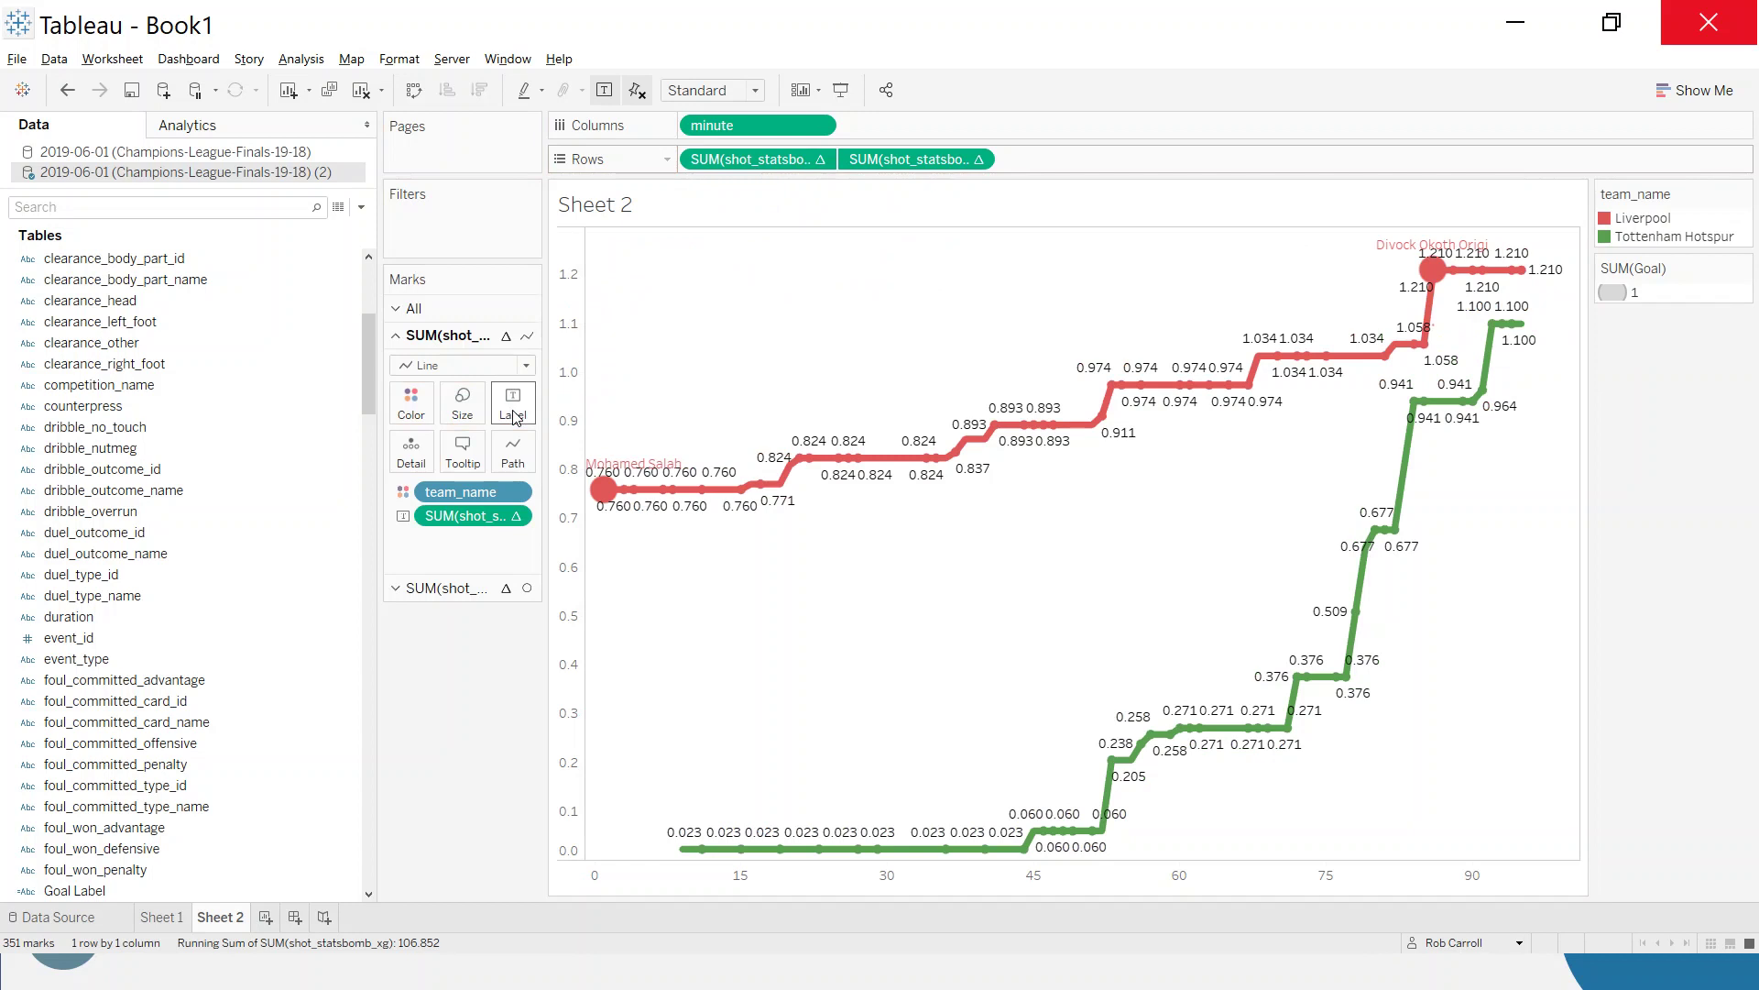
click(514, 417)
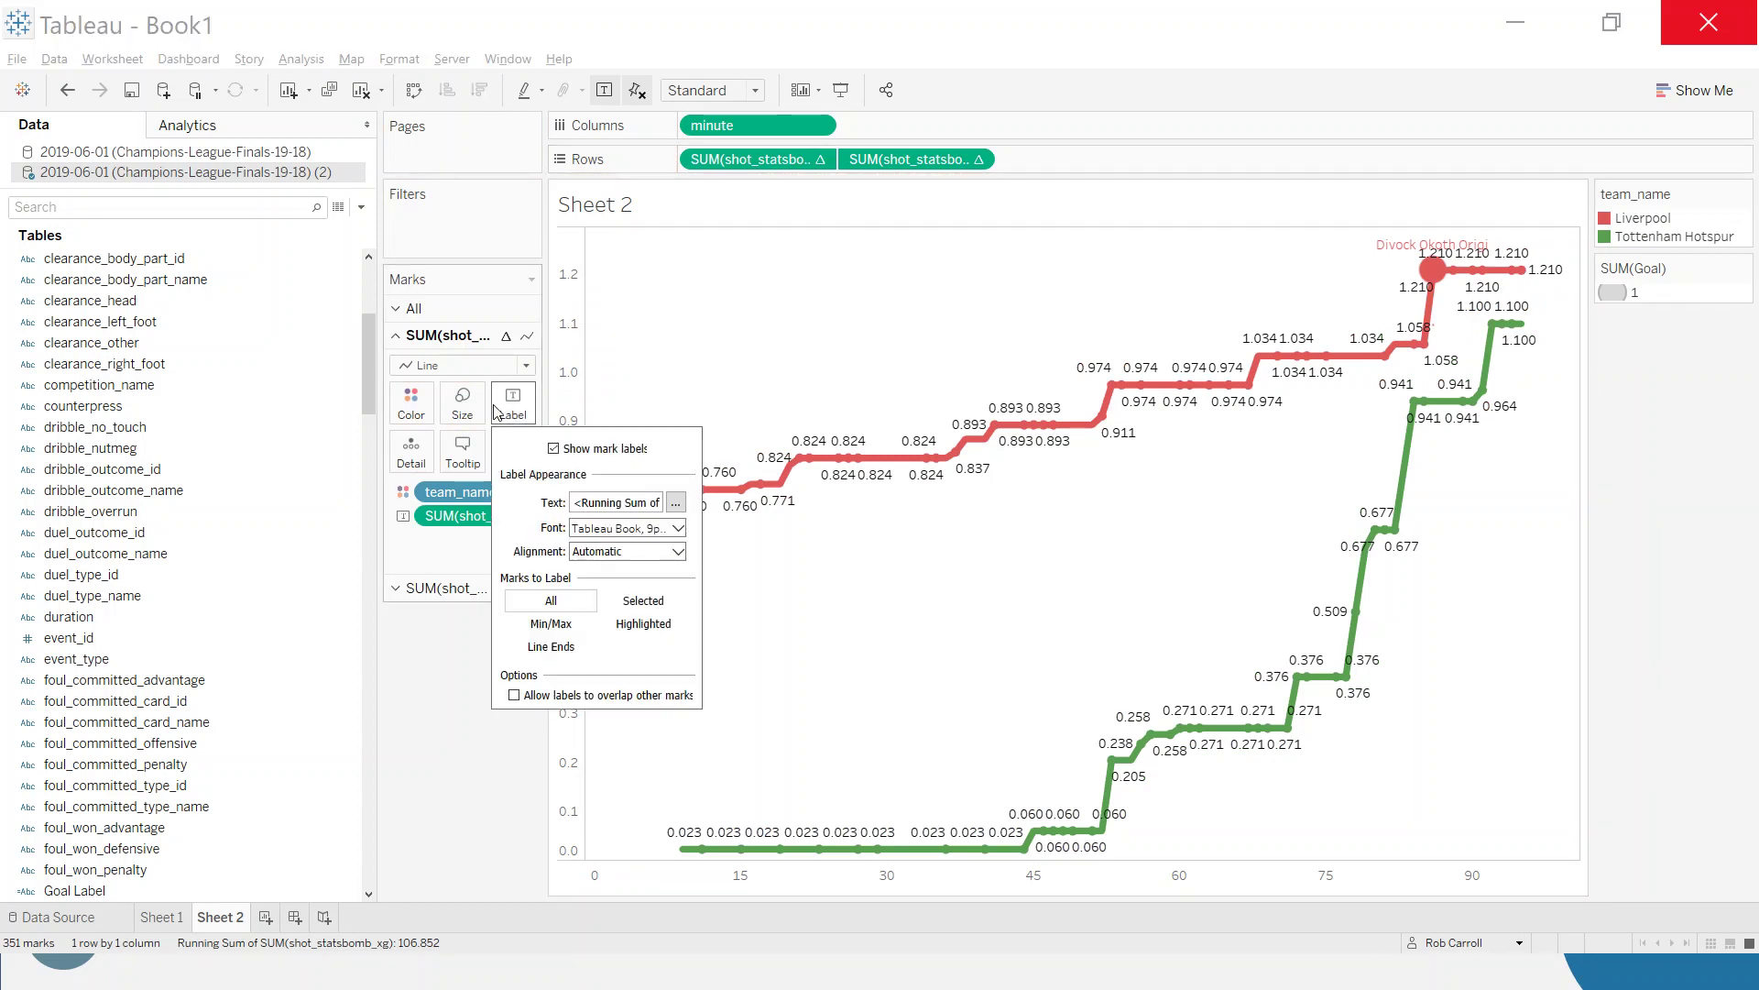
click(561, 647)
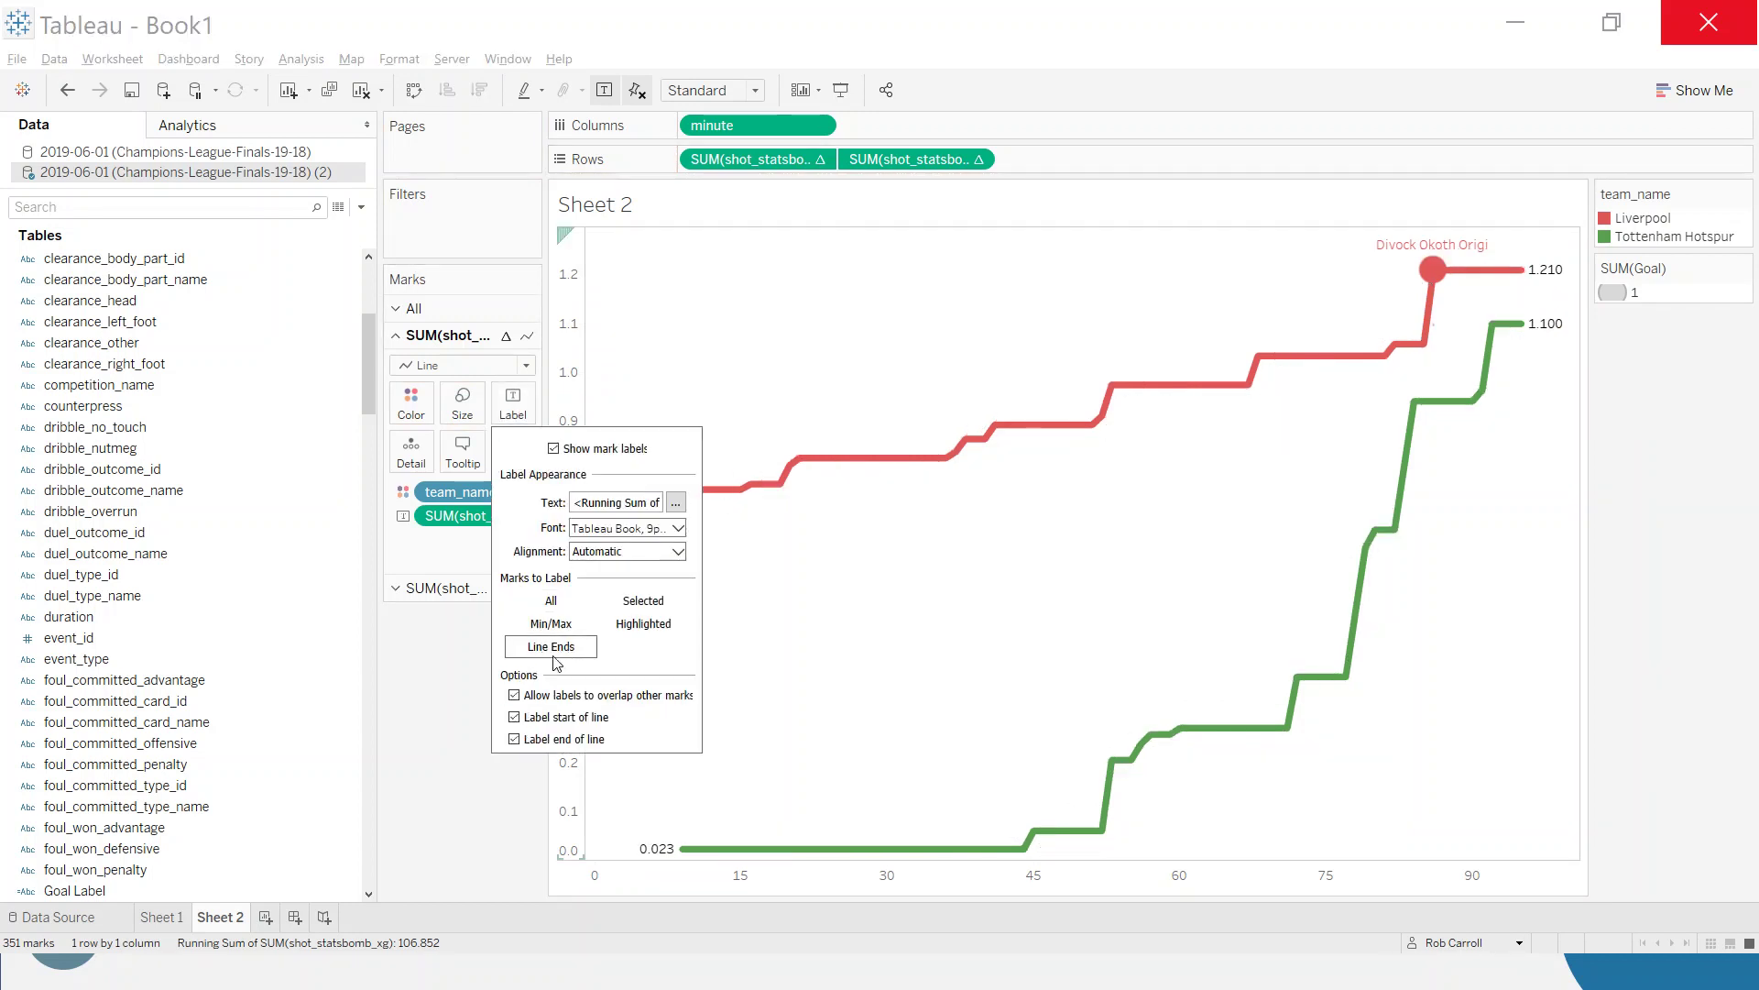
click(516, 718)
Format the line-end labels in Tableau Bold, size 12, matching the mark color
click(679, 529)
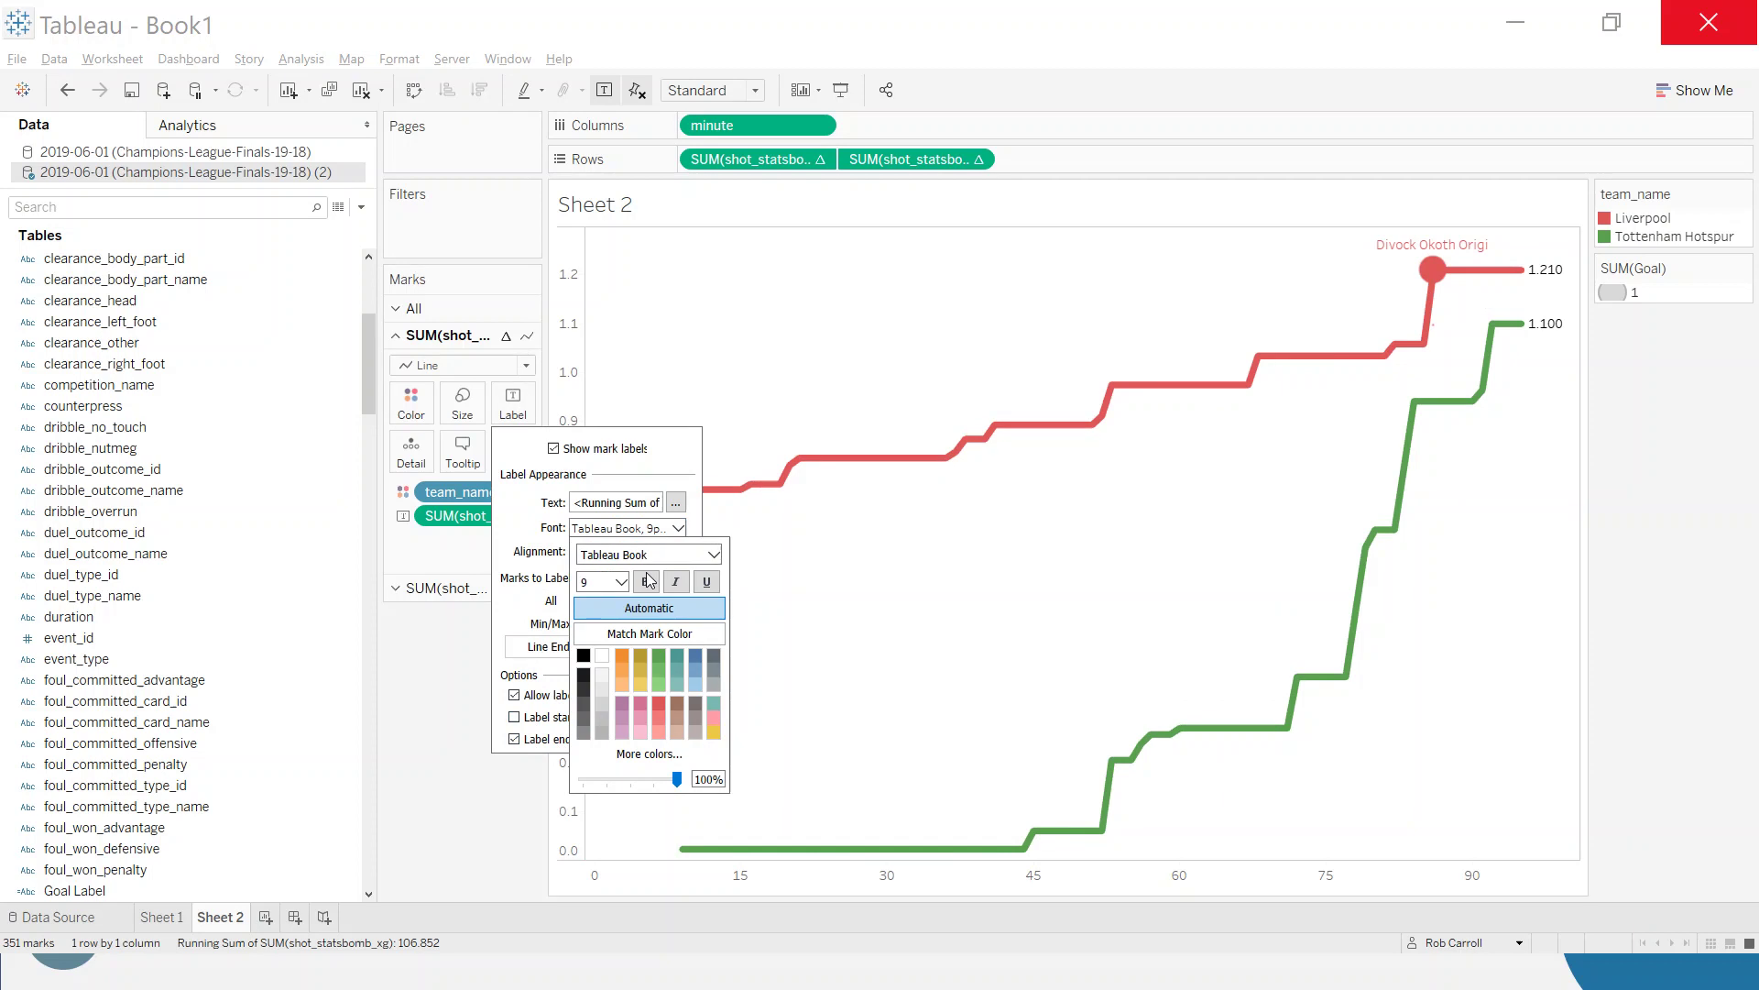
click(714, 554)
click(640, 572)
click(621, 582)
click(605, 658)
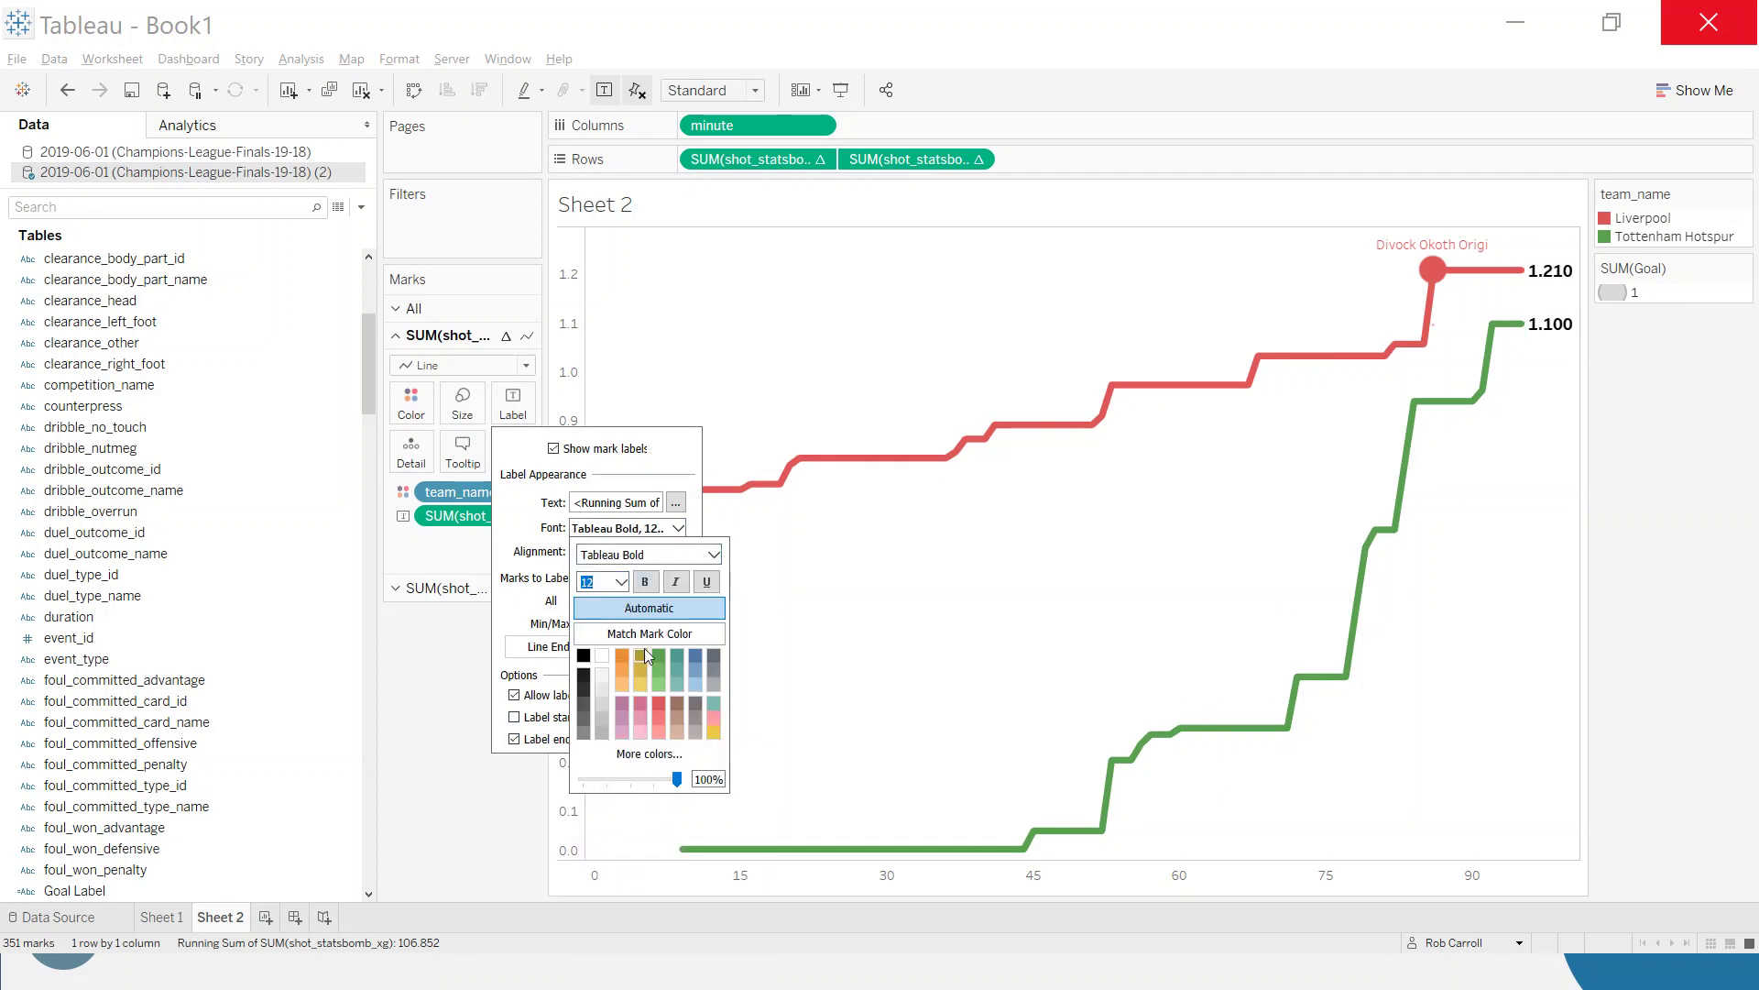
click(639, 634)
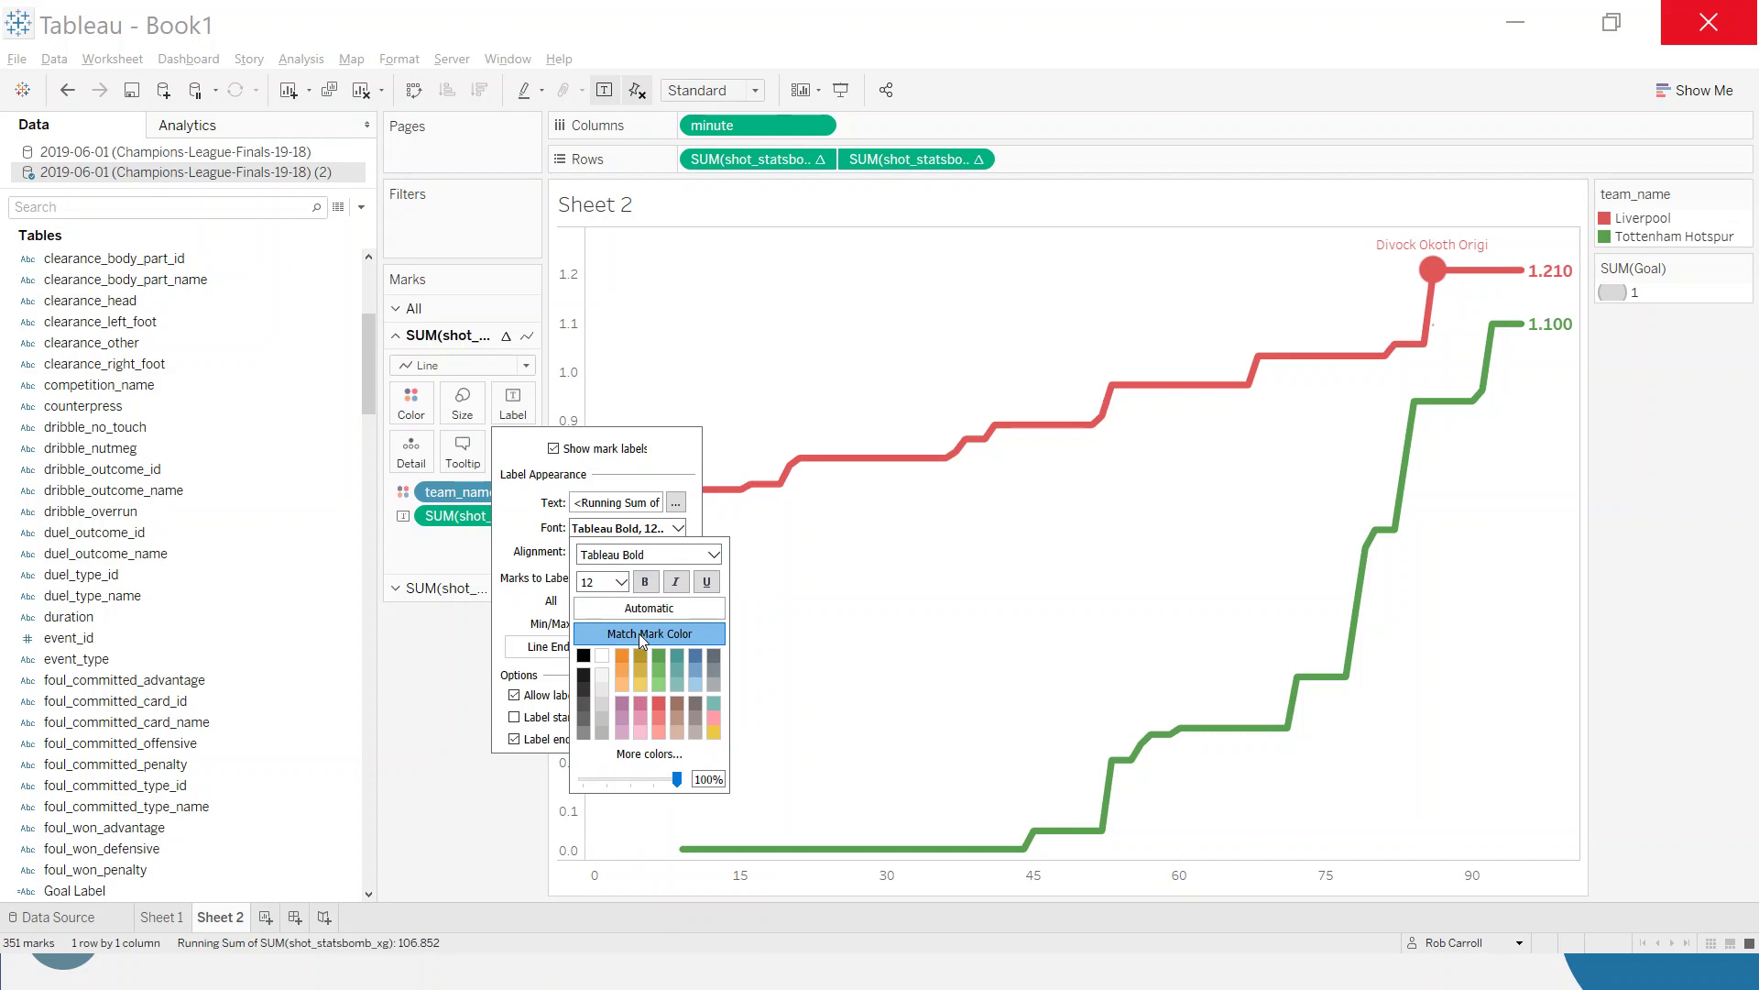
click(453, 632)
Format the running sum label's pane numbers as Number (Custom) with 1 decimal place and close the formatting options
click(460, 523)
click(494, 581)
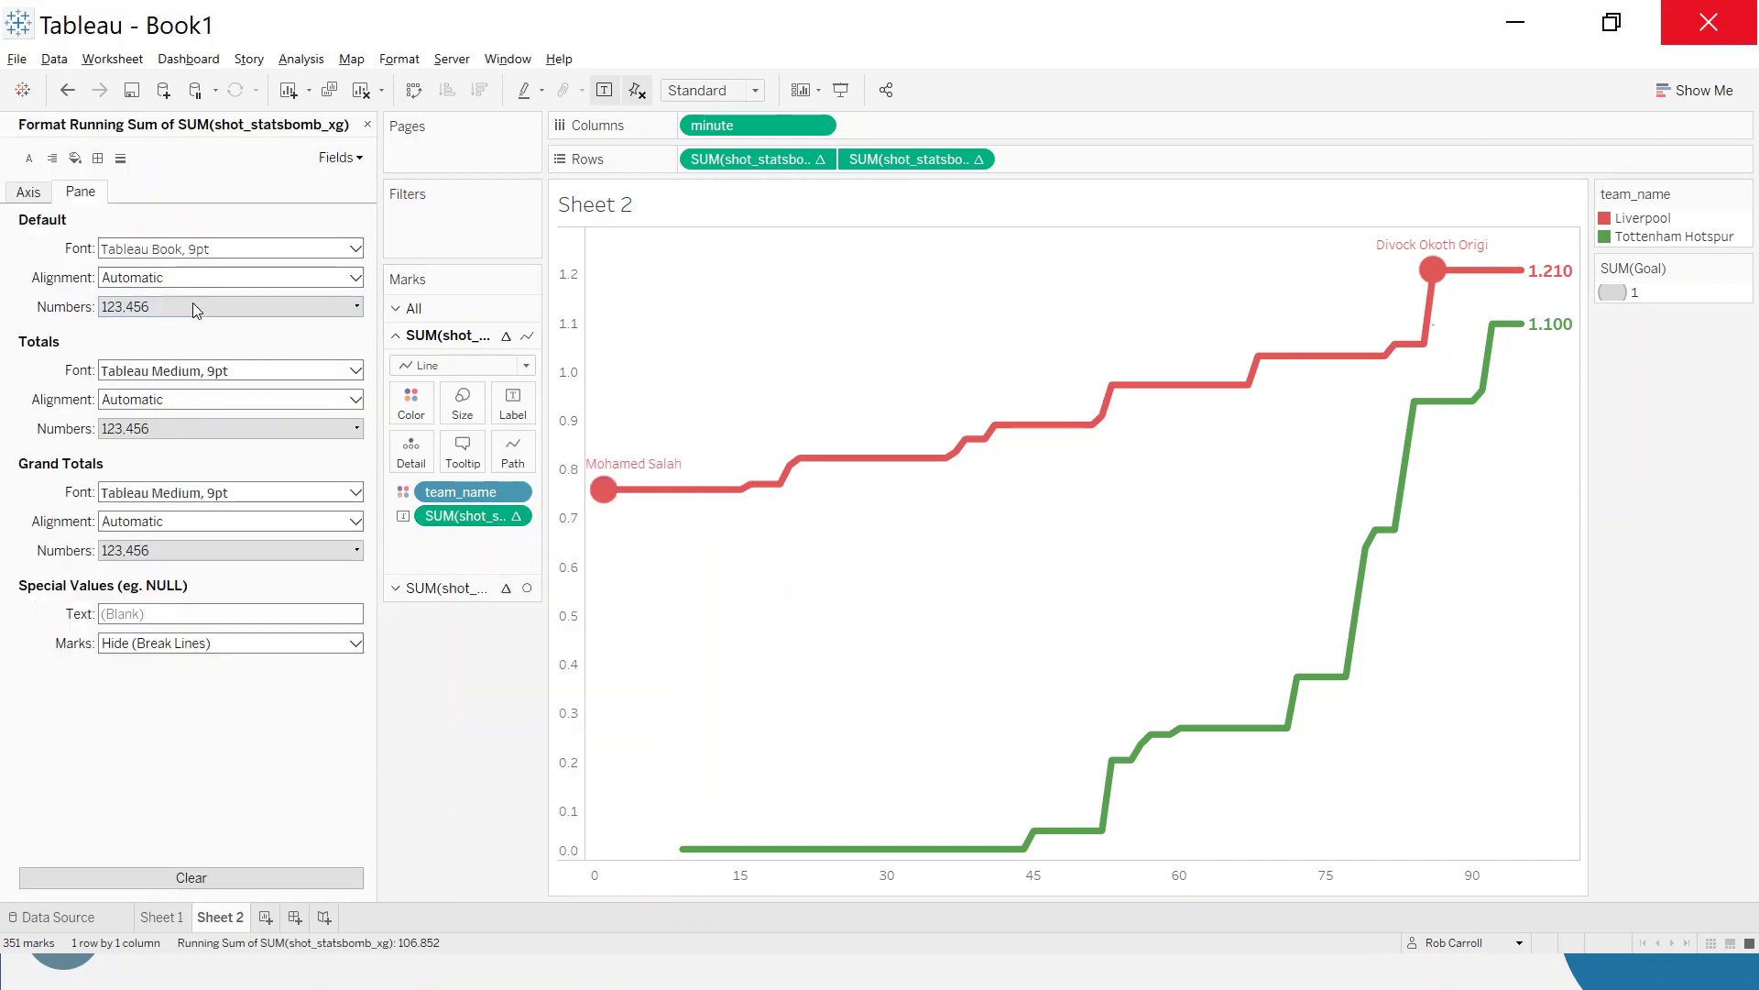
click(195, 305)
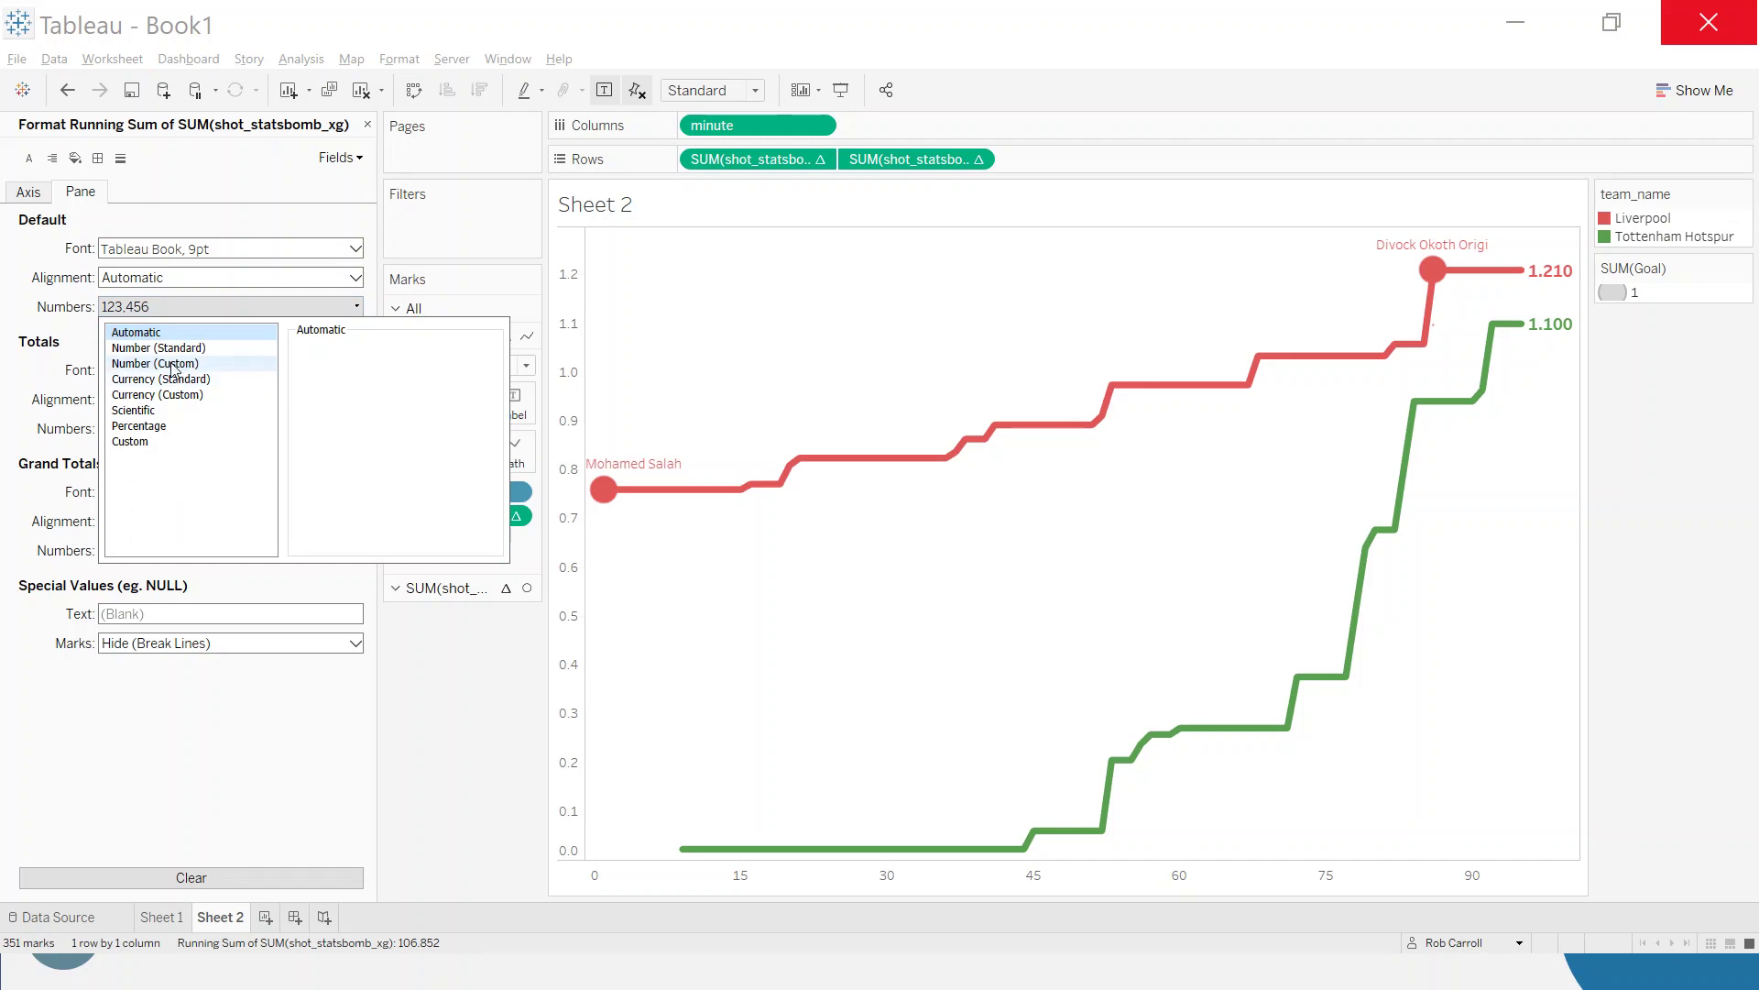
click(180, 367)
click(347, 374)
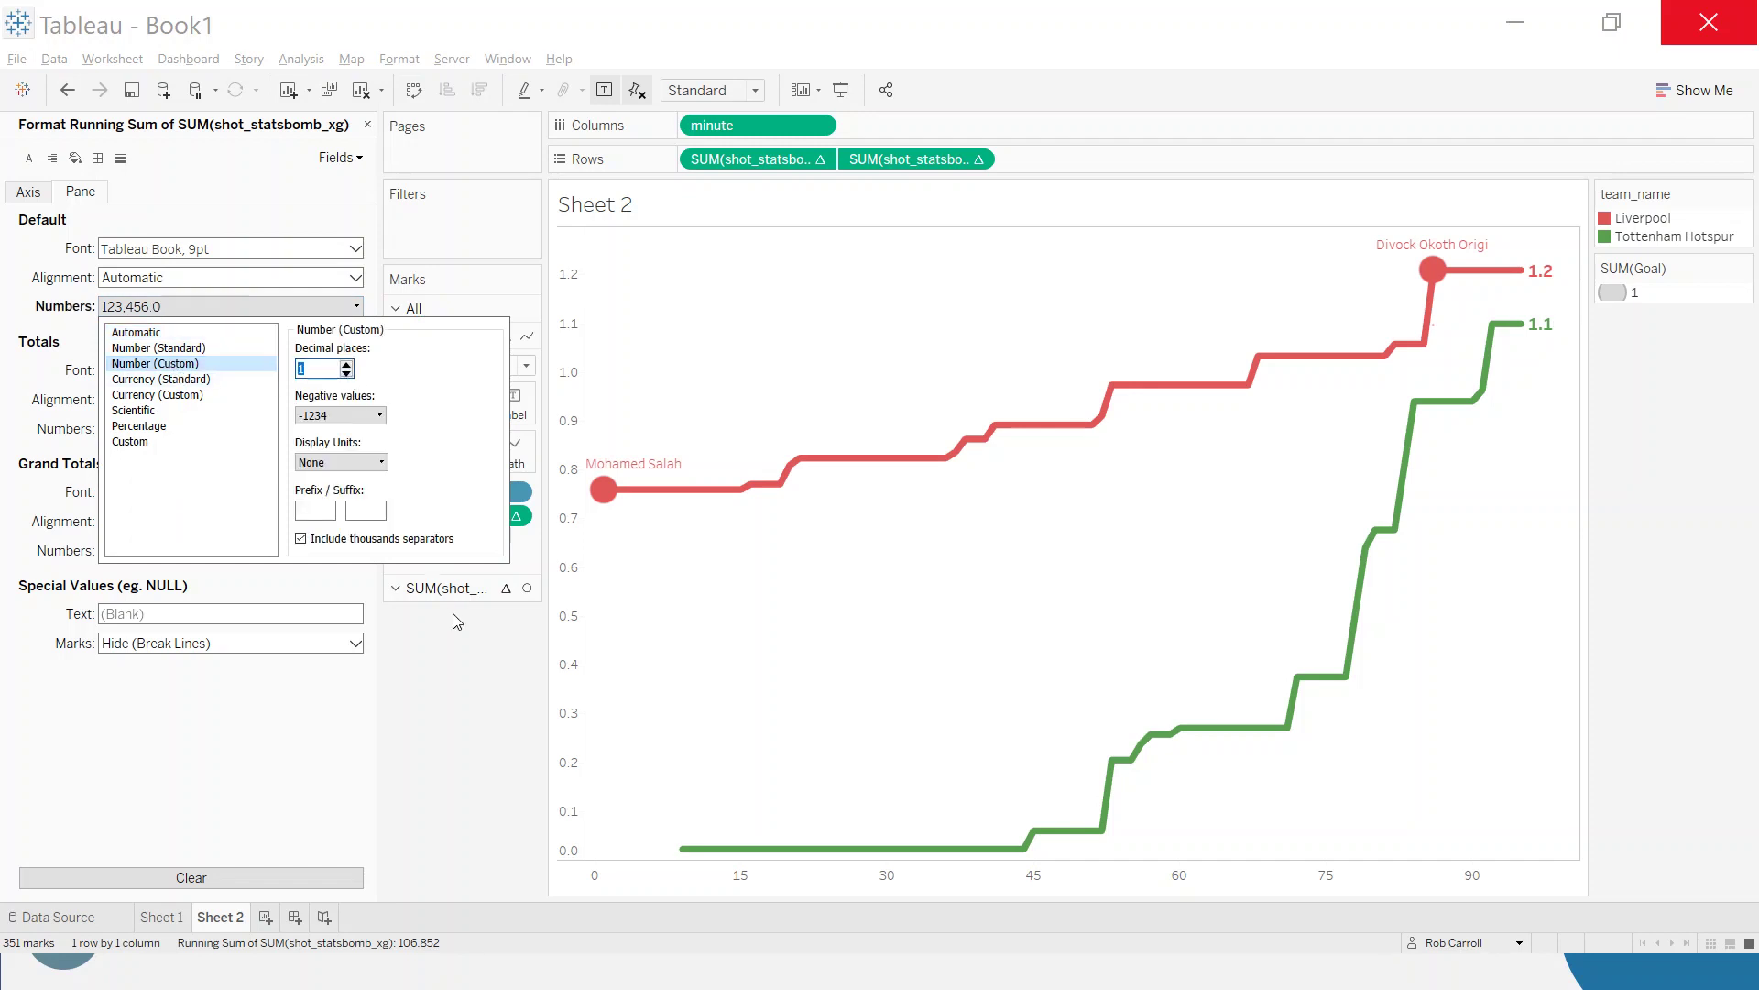
click(475, 650)
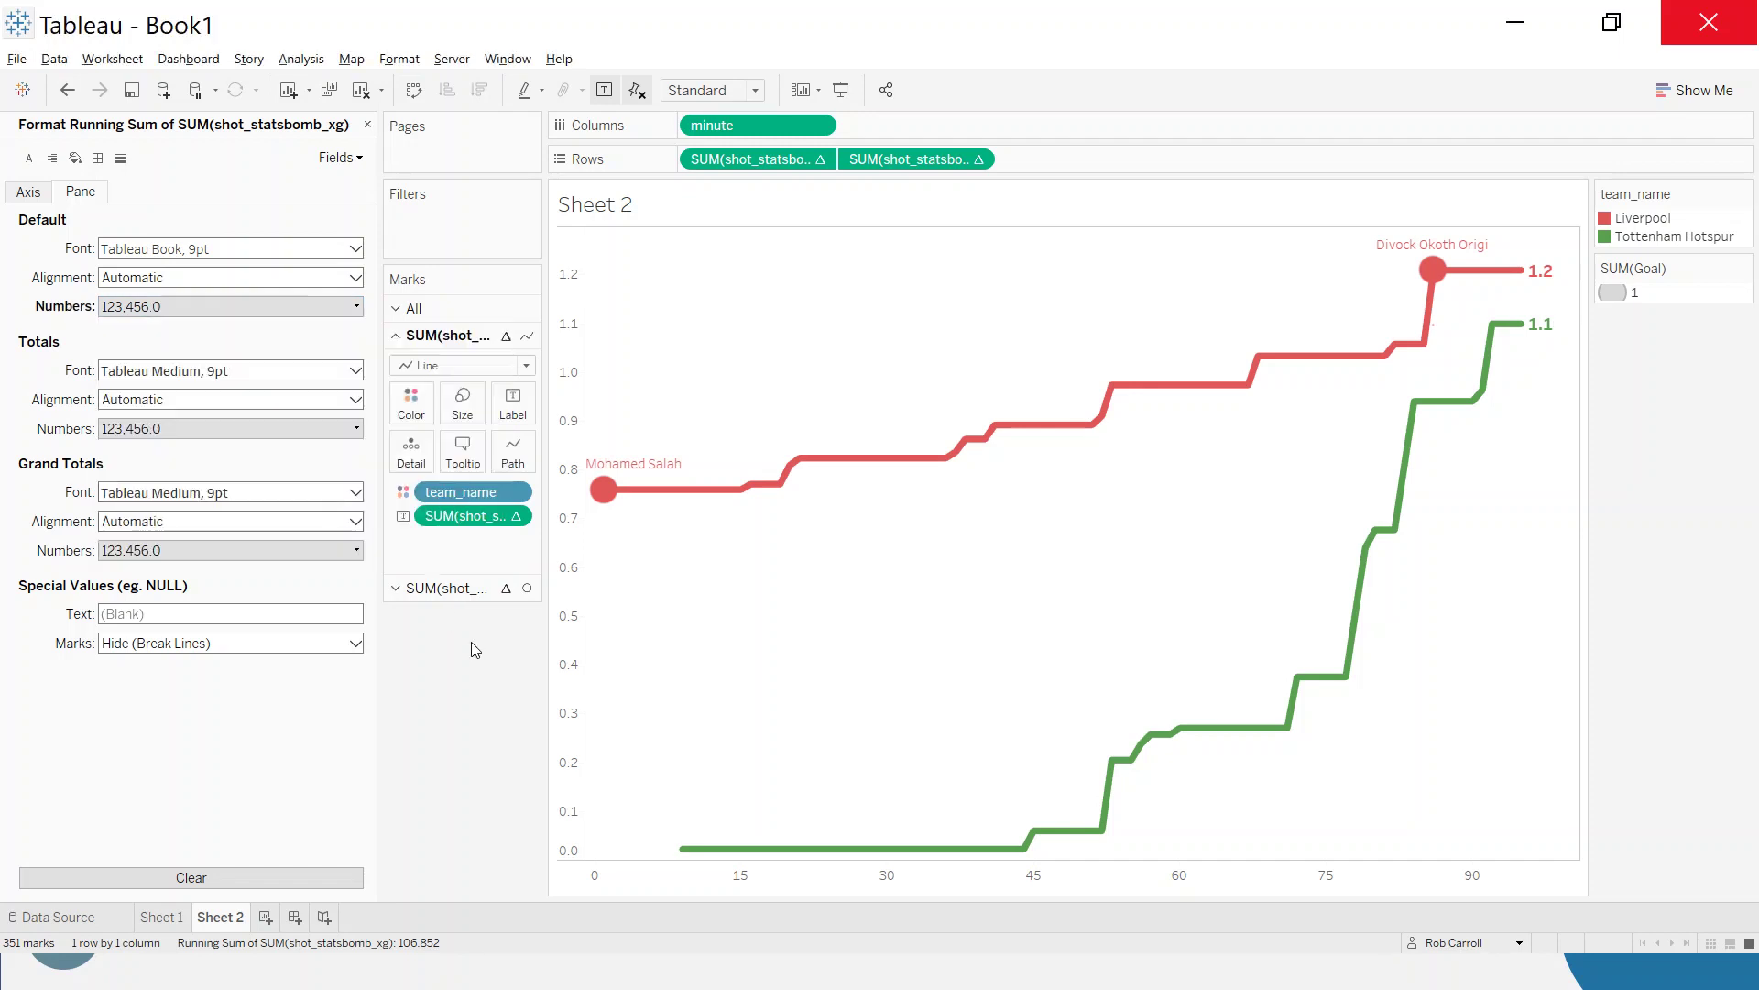
click(368, 125)
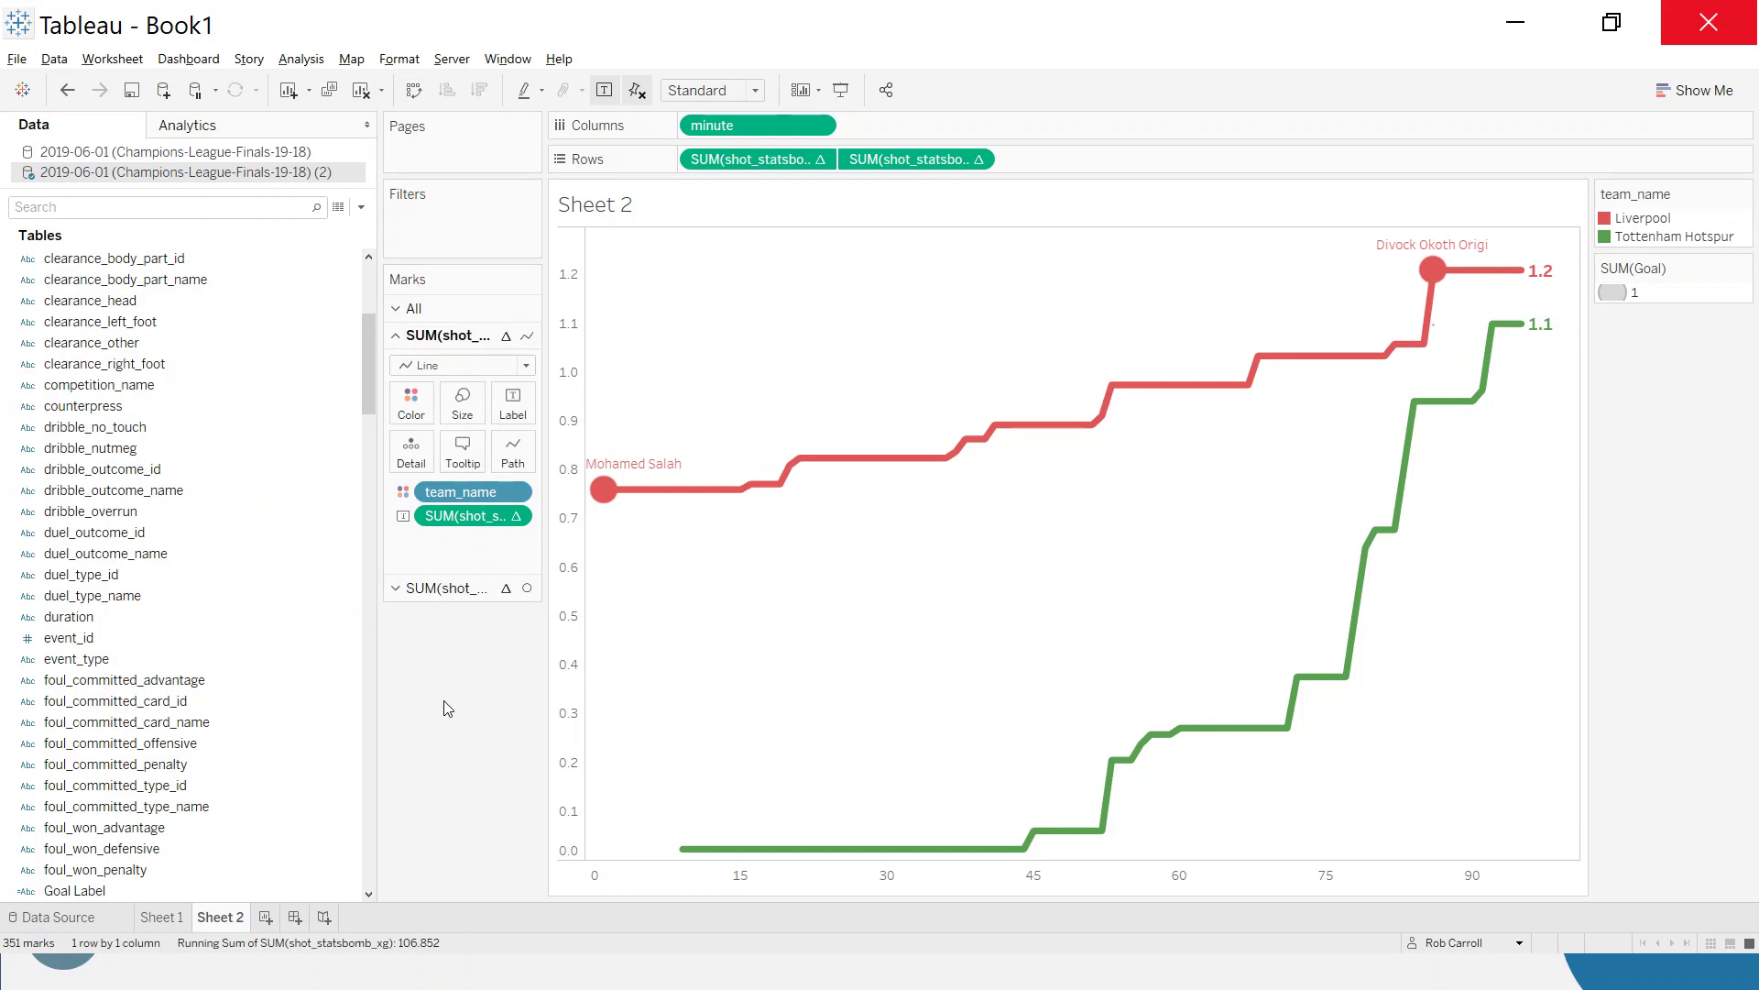
Set the sheet's row divider and column divider pane borders to None
right_click(853, 627)
click(901, 731)
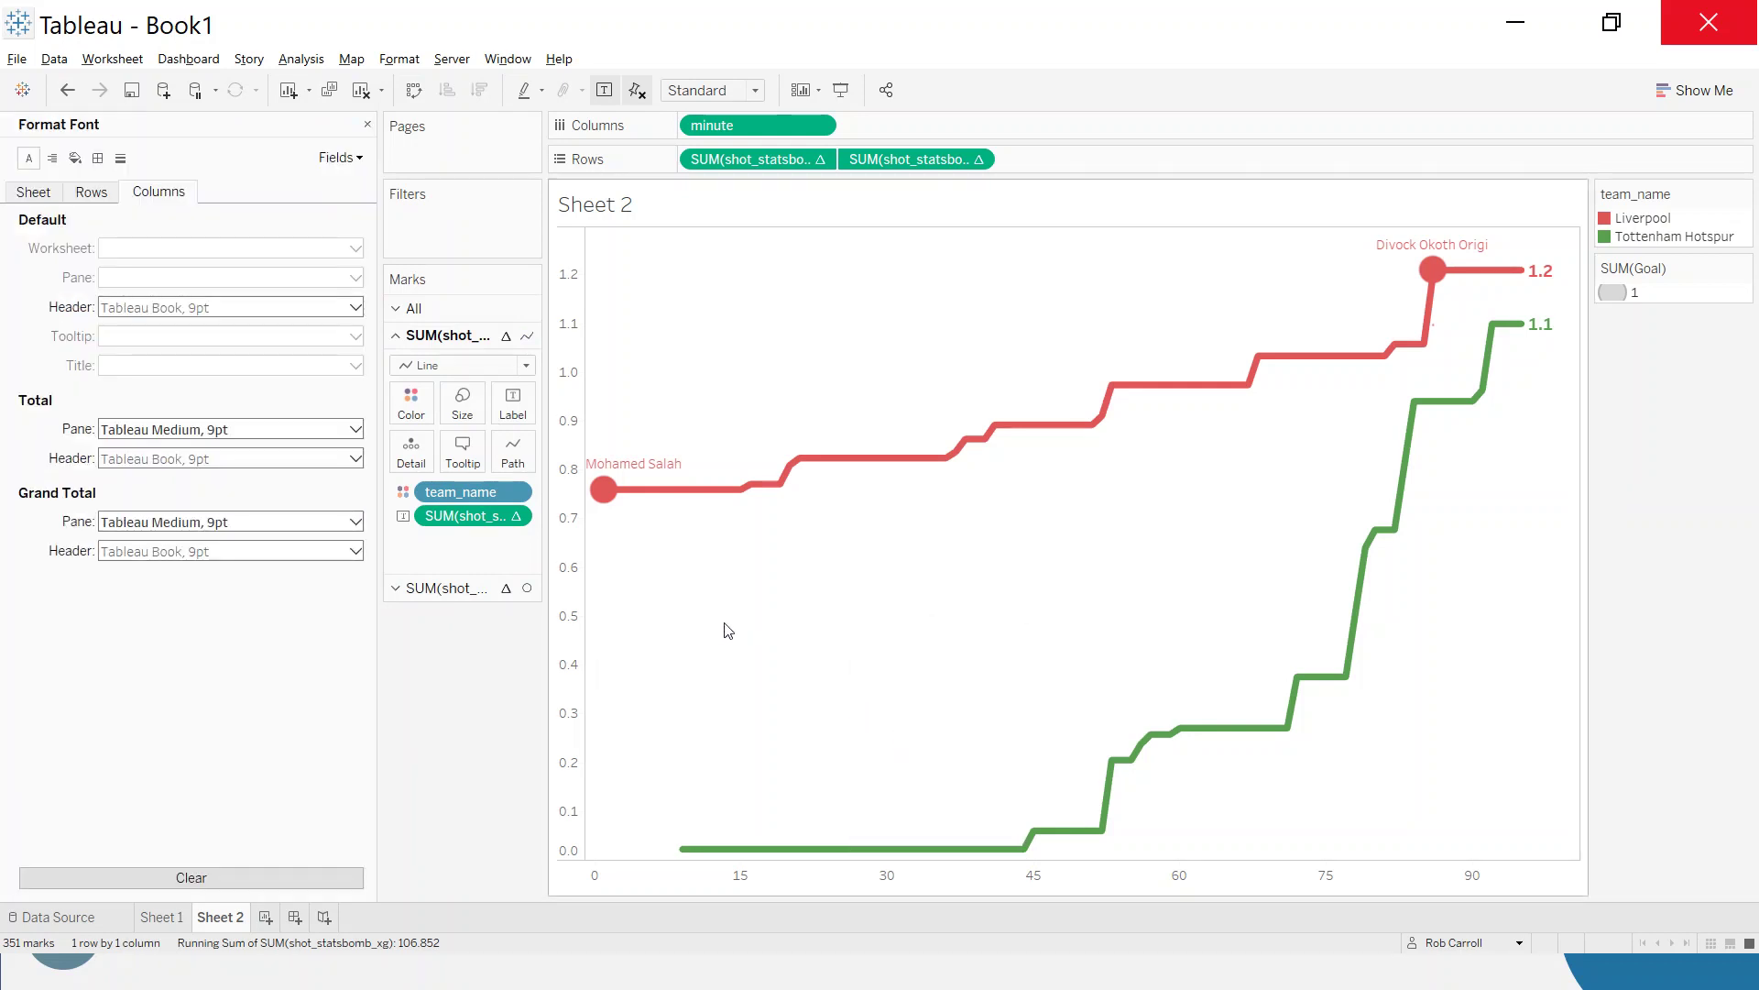
click(42, 196)
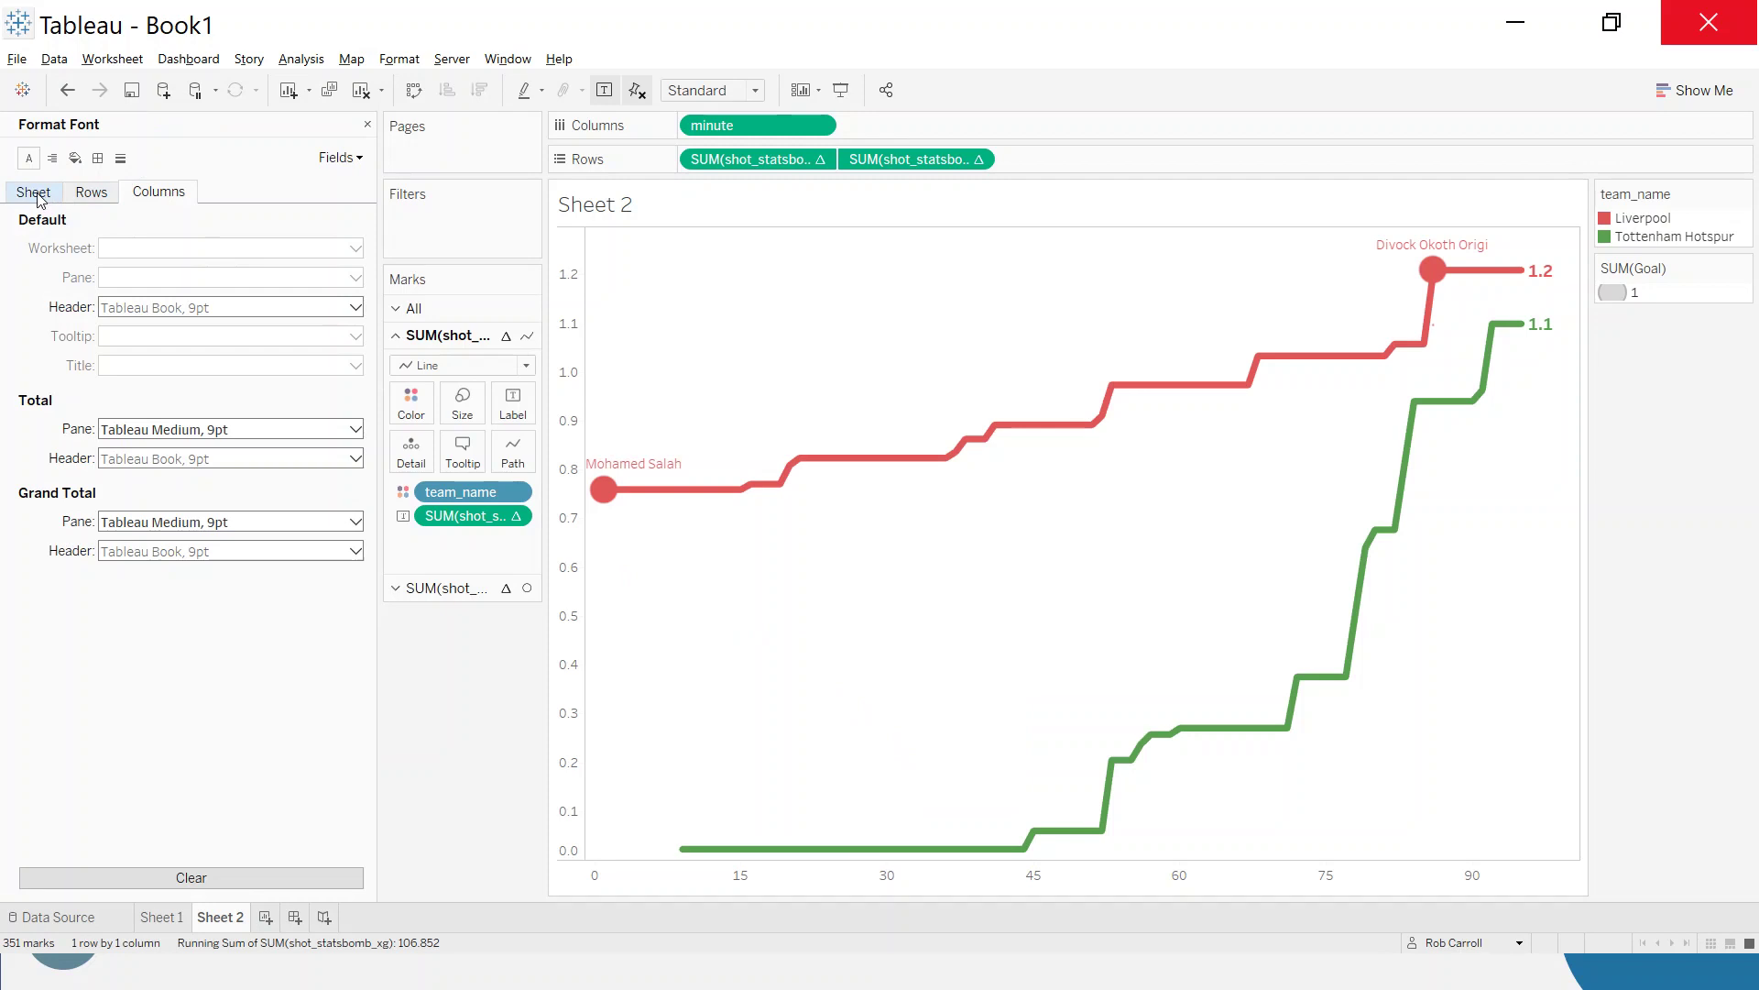
click(97, 158)
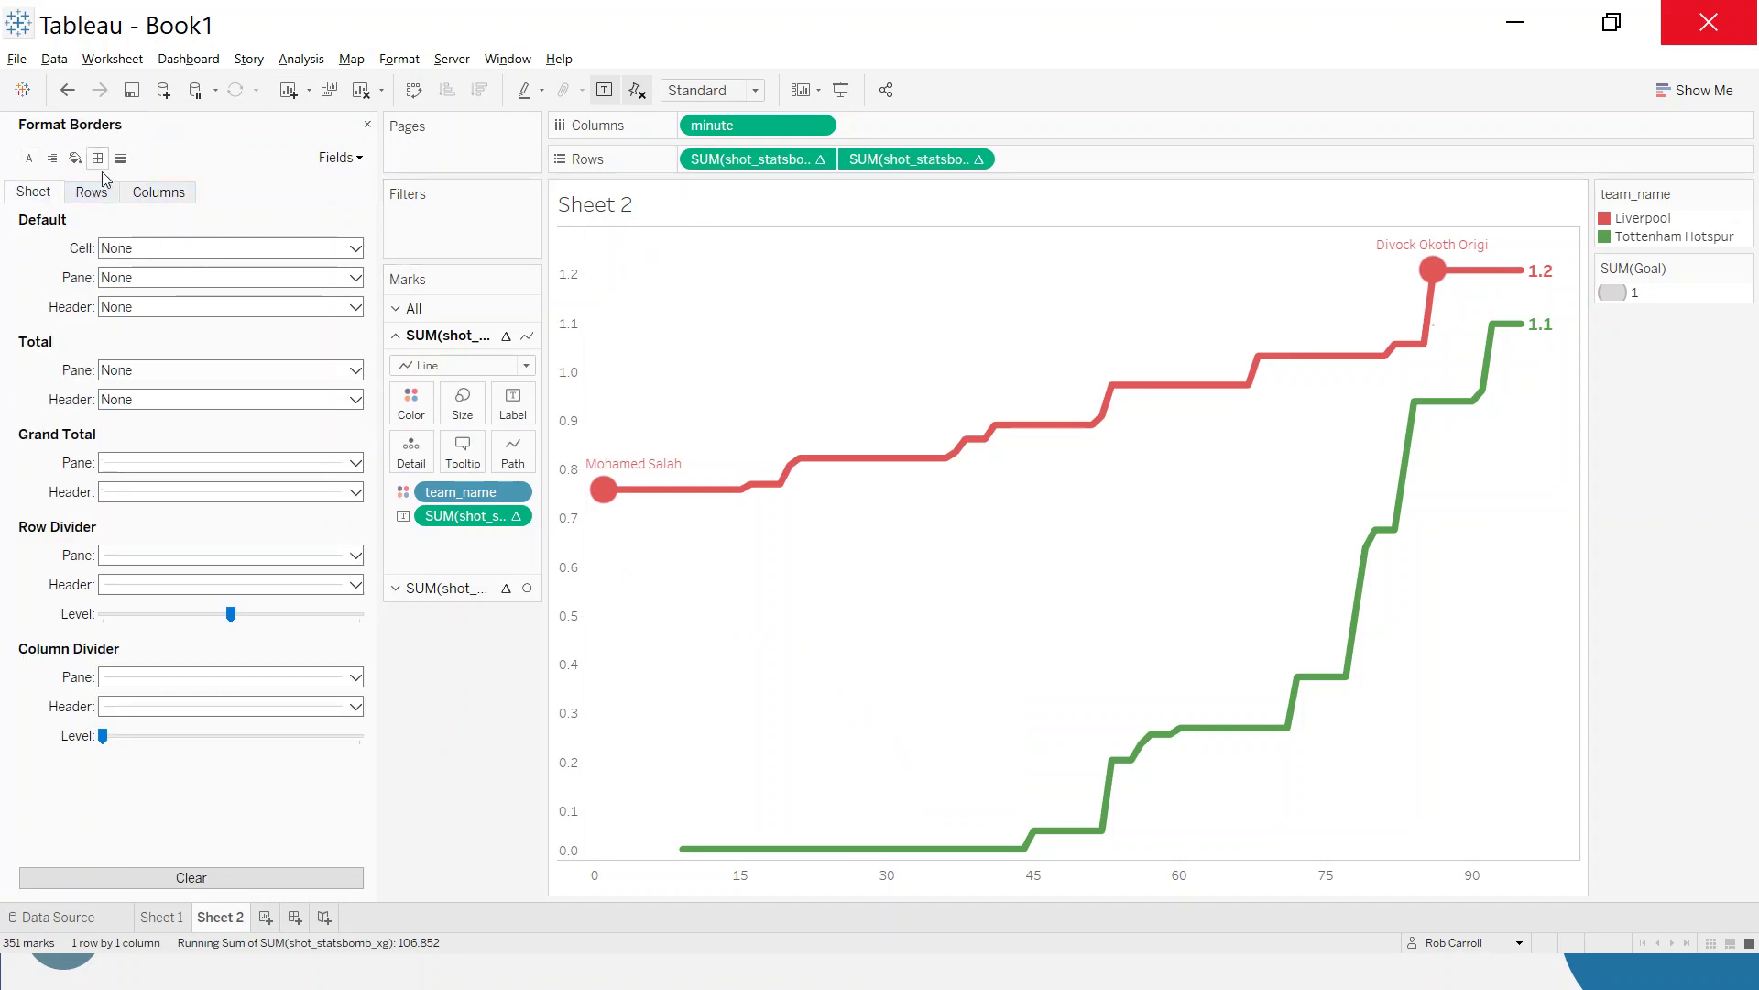
click(146, 554)
click(155, 583)
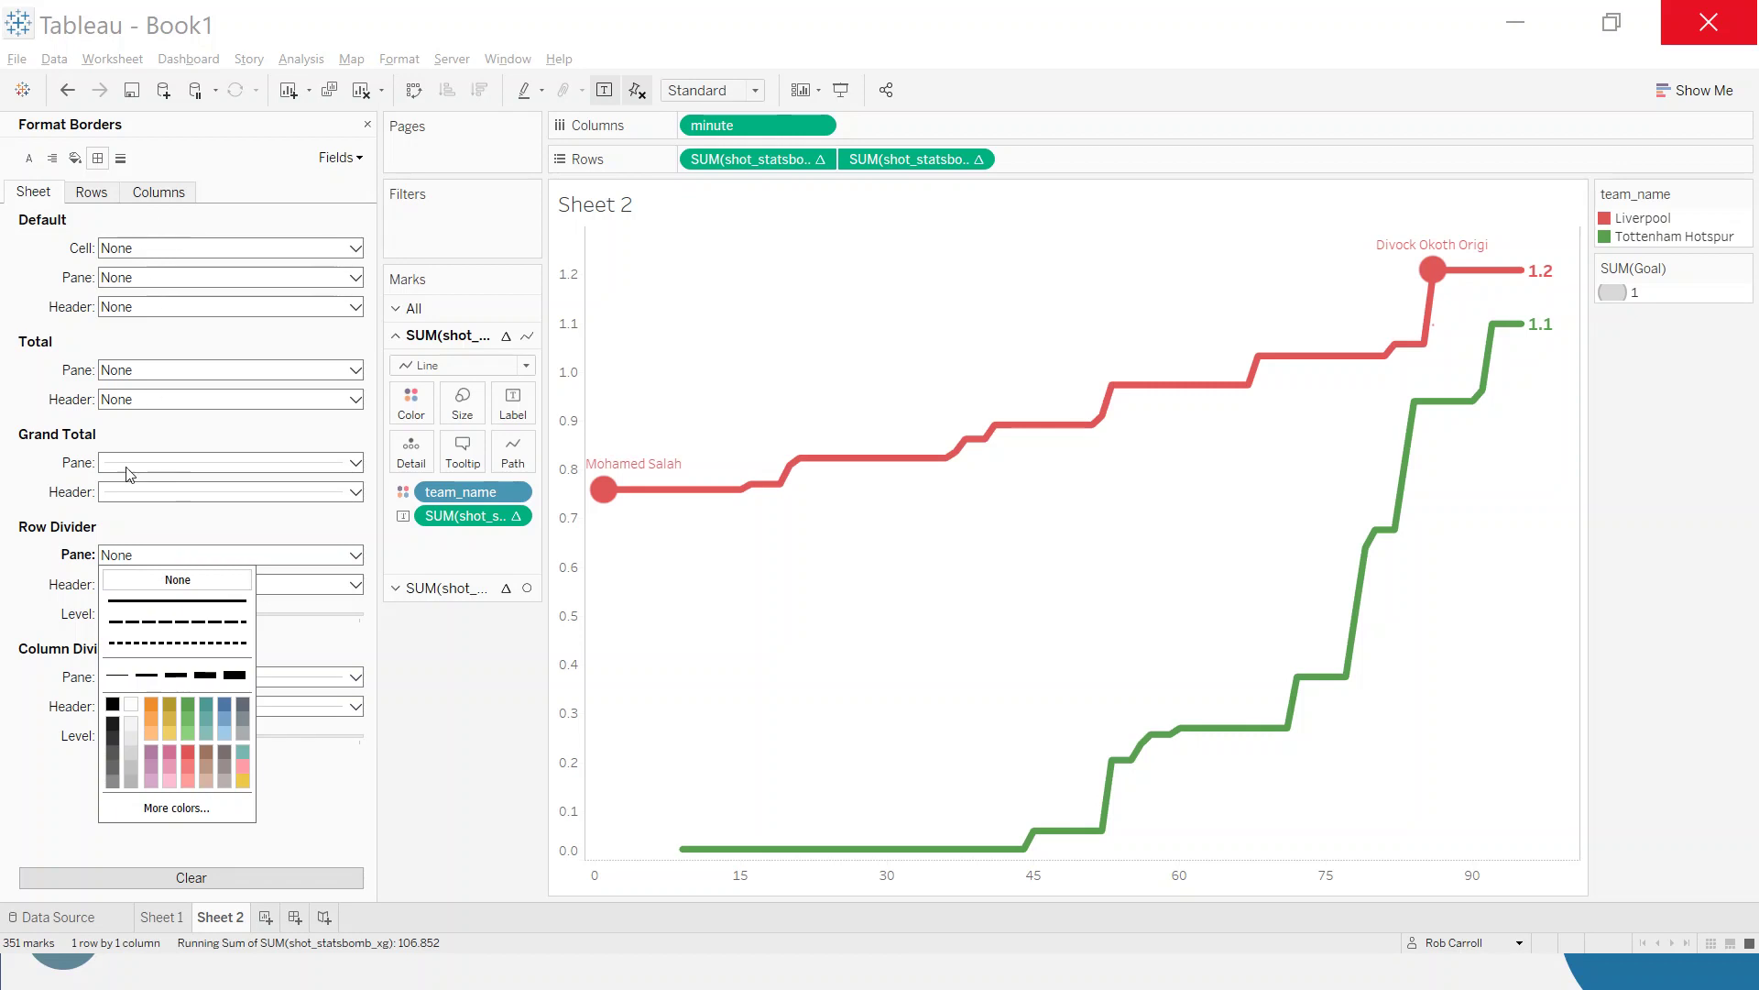
click(247, 675)
click(218, 682)
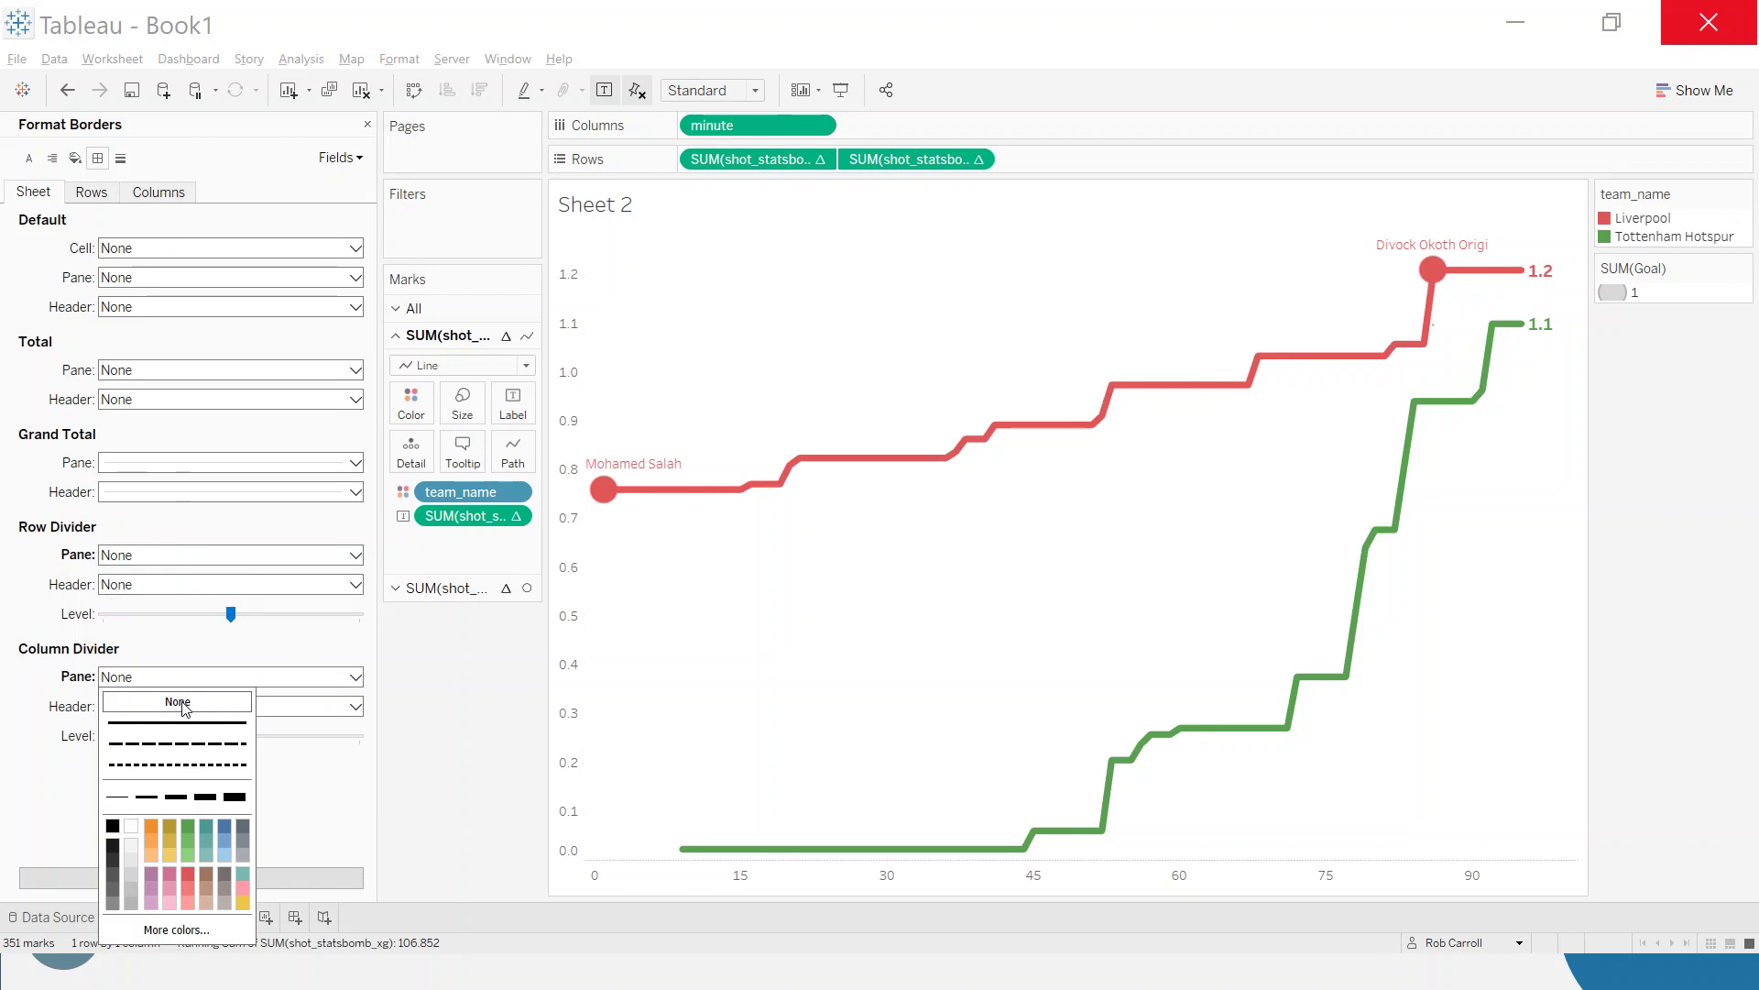
click(240, 651)
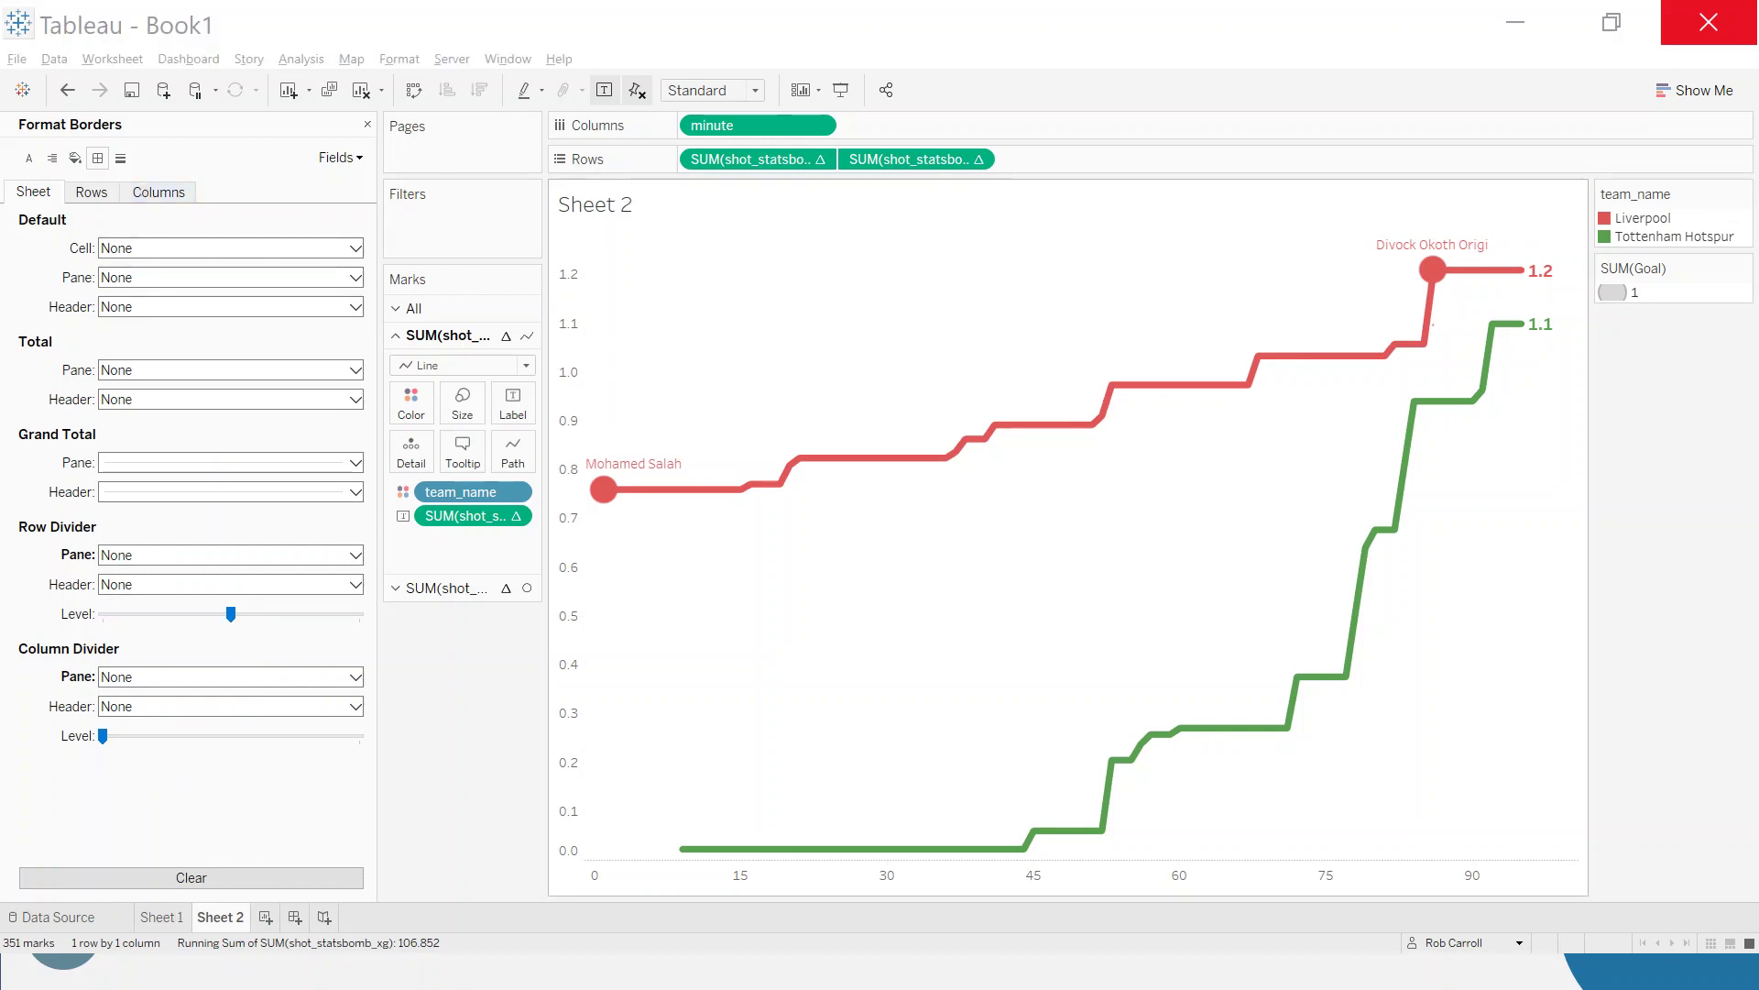
Replace the sheet title's text with "Running Sum of Expected Goals | Circles for Goals"
double_click(594, 204)
drag(1438, 397, 982, 376)
key(ctrl+a)
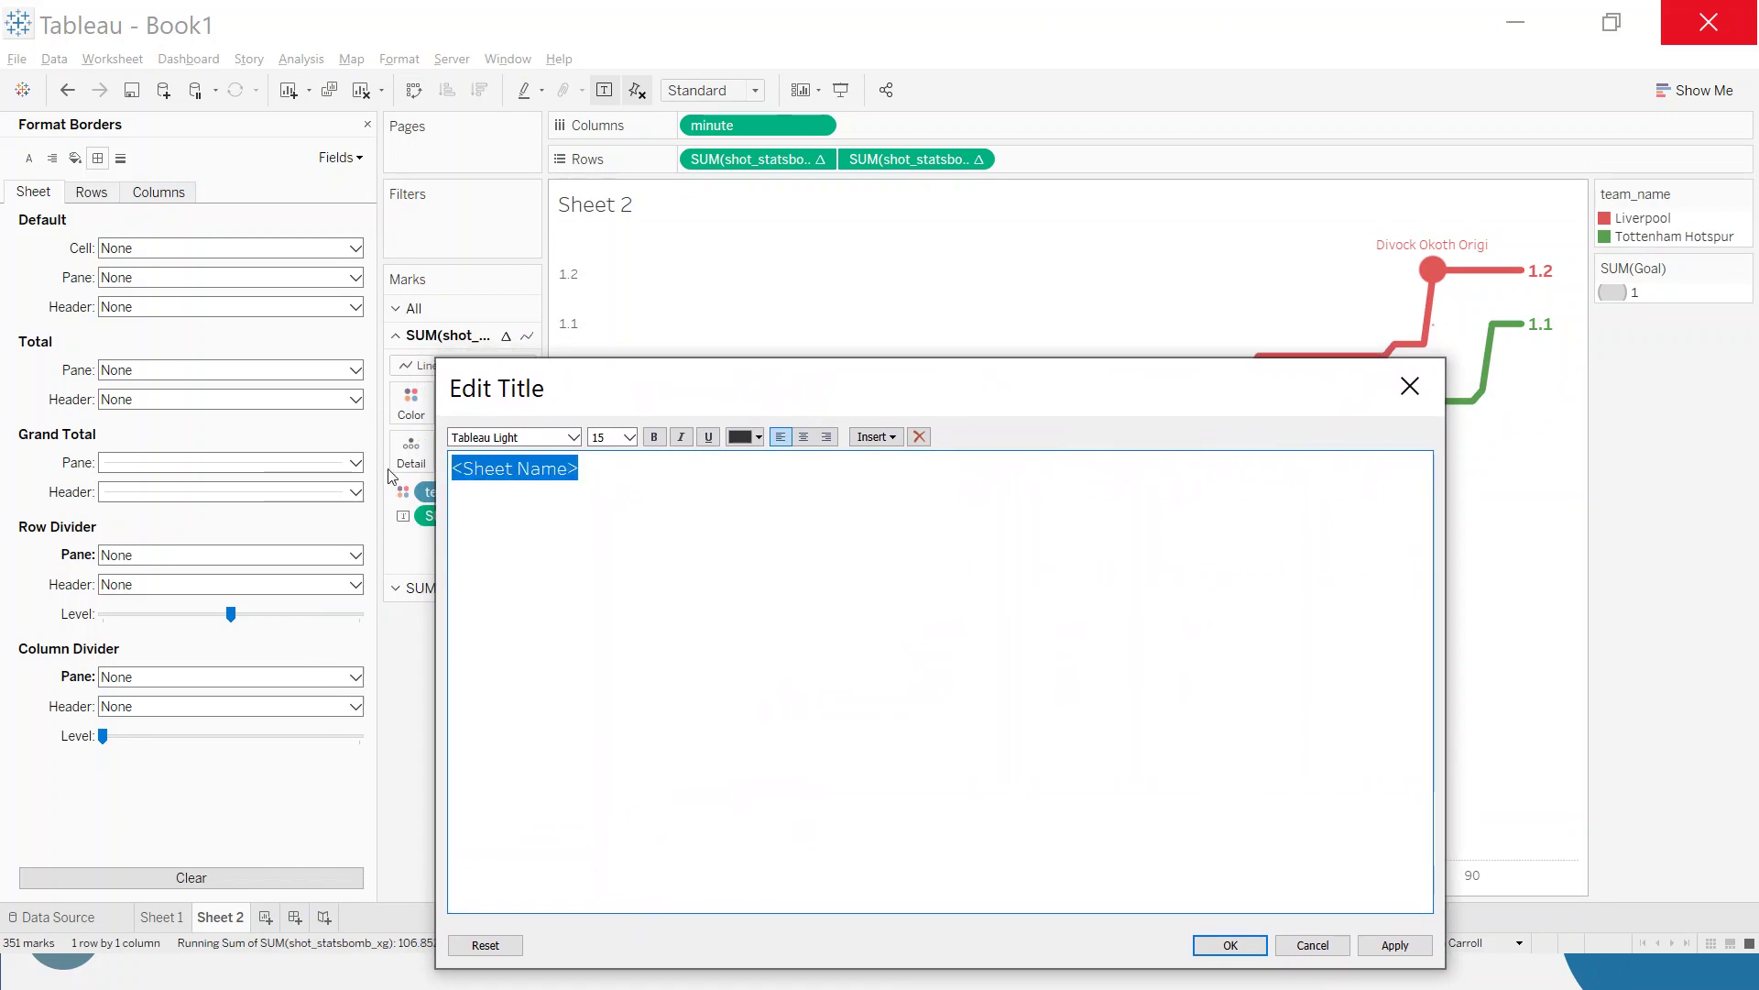
text(Running Sum of Exp)
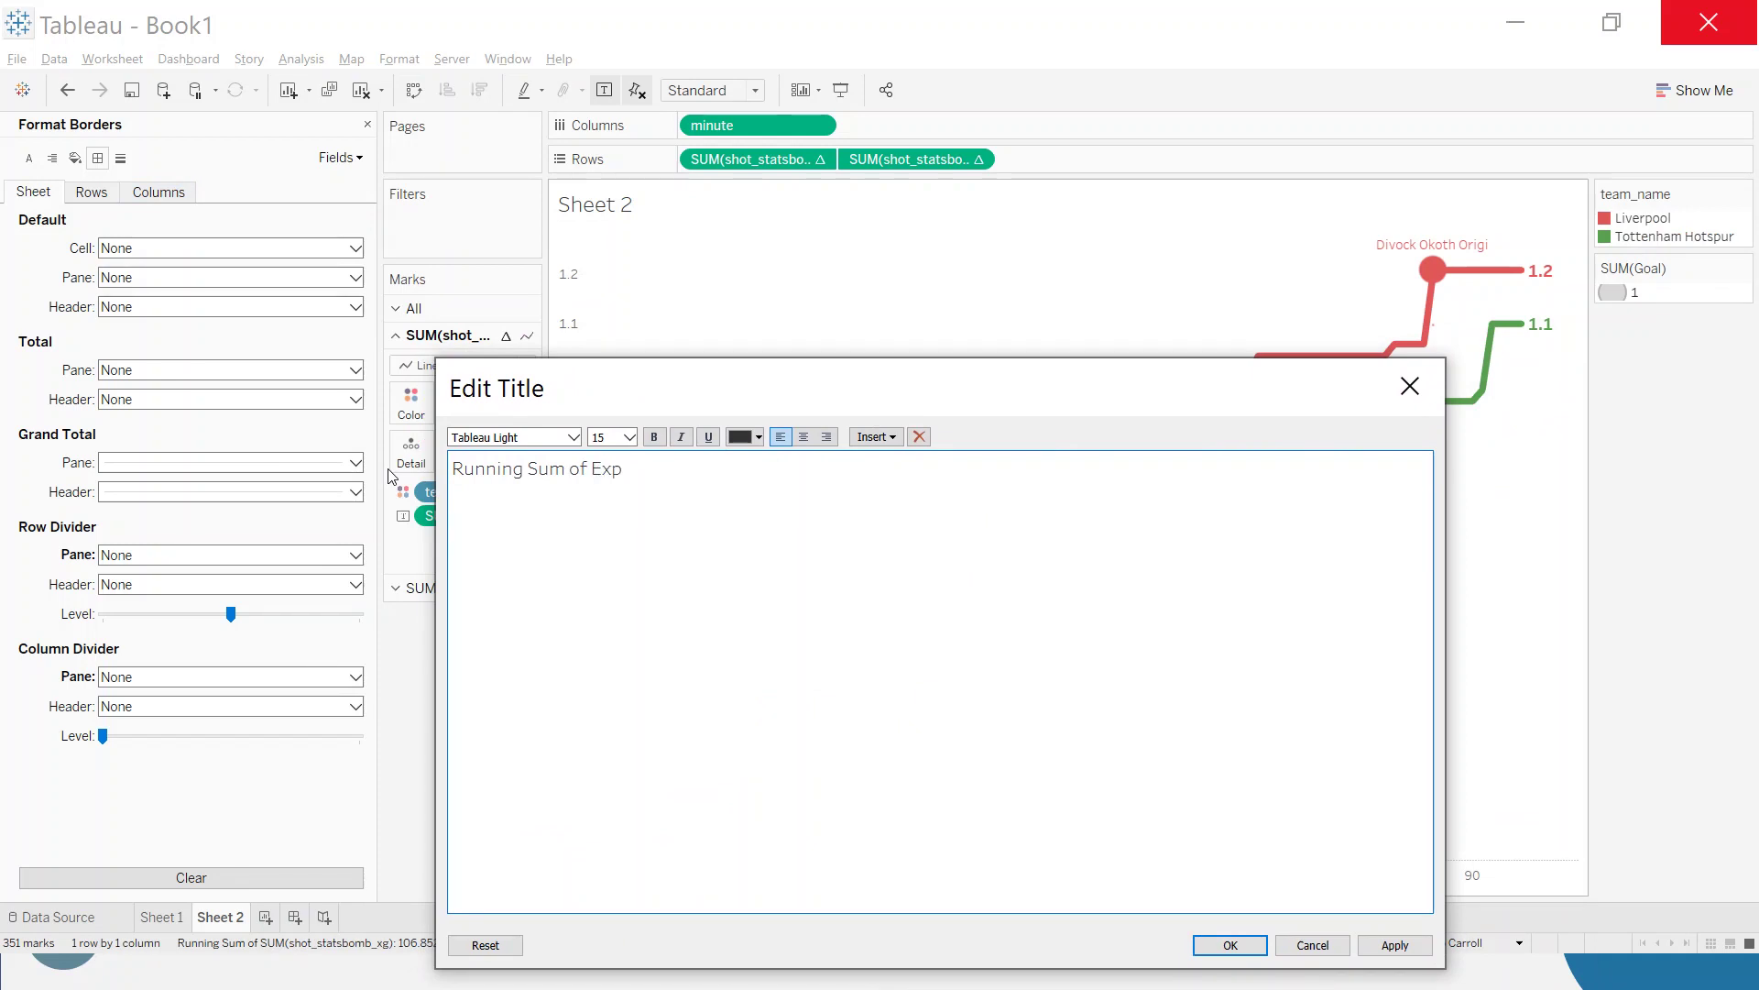
text(ected Goal)
text(Goals)
key(BackSpace)
key(BackSpace)
key(BackSpace)
text(Circles for Goals)
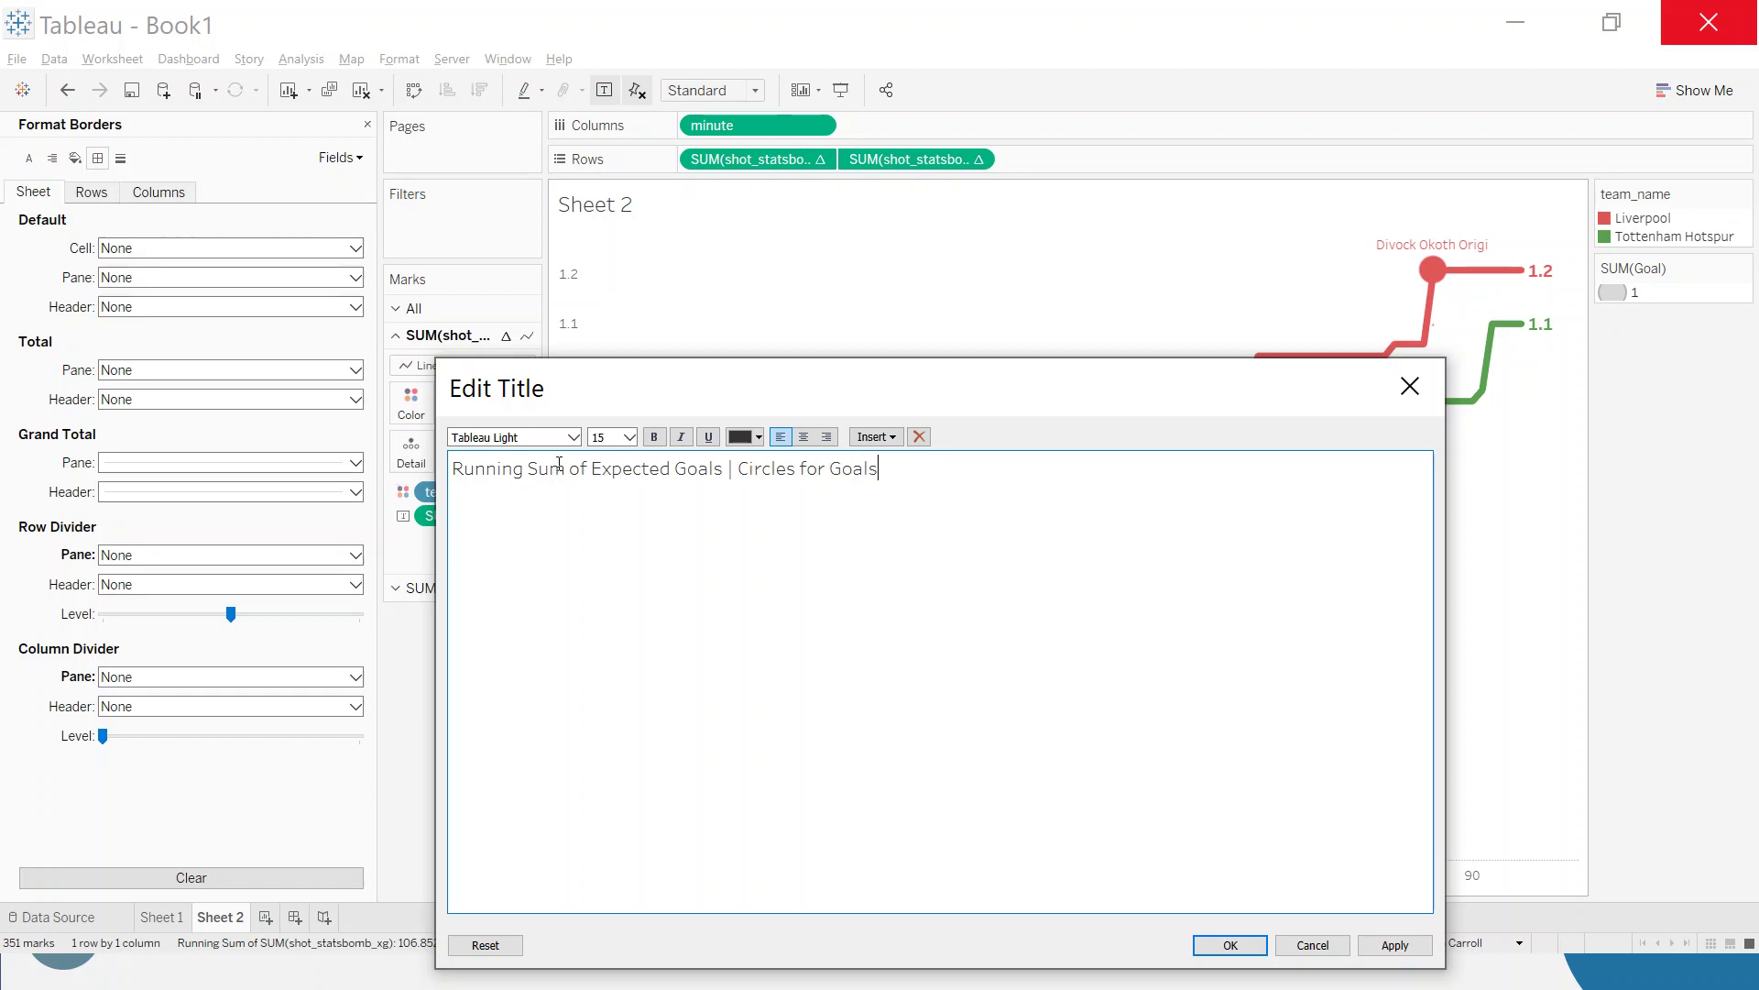
Set "Running Sum of Expected Goals" in Tableau Bold, make "Circles for Goals" smaller, and apply the title
drag(914, 468, 452, 474)
click(630, 437)
click(614, 508)
click(573, 438)
click(598, 458)
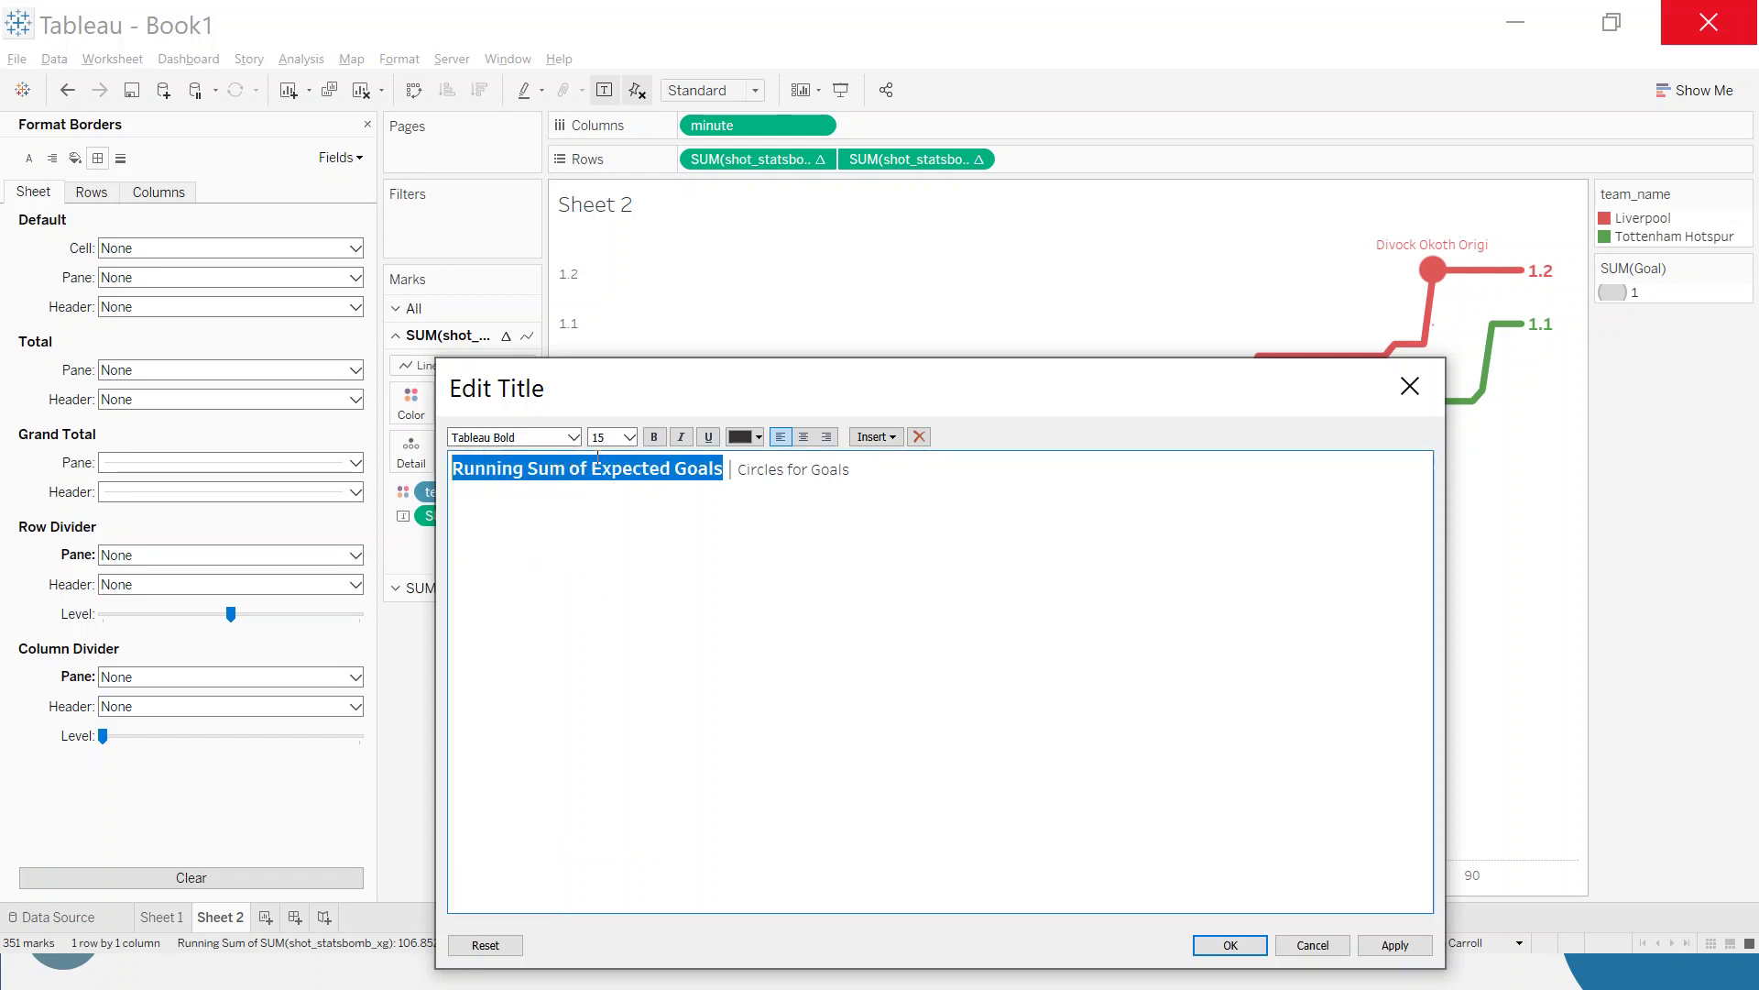
click(1395, 945)
click(1230, 945)
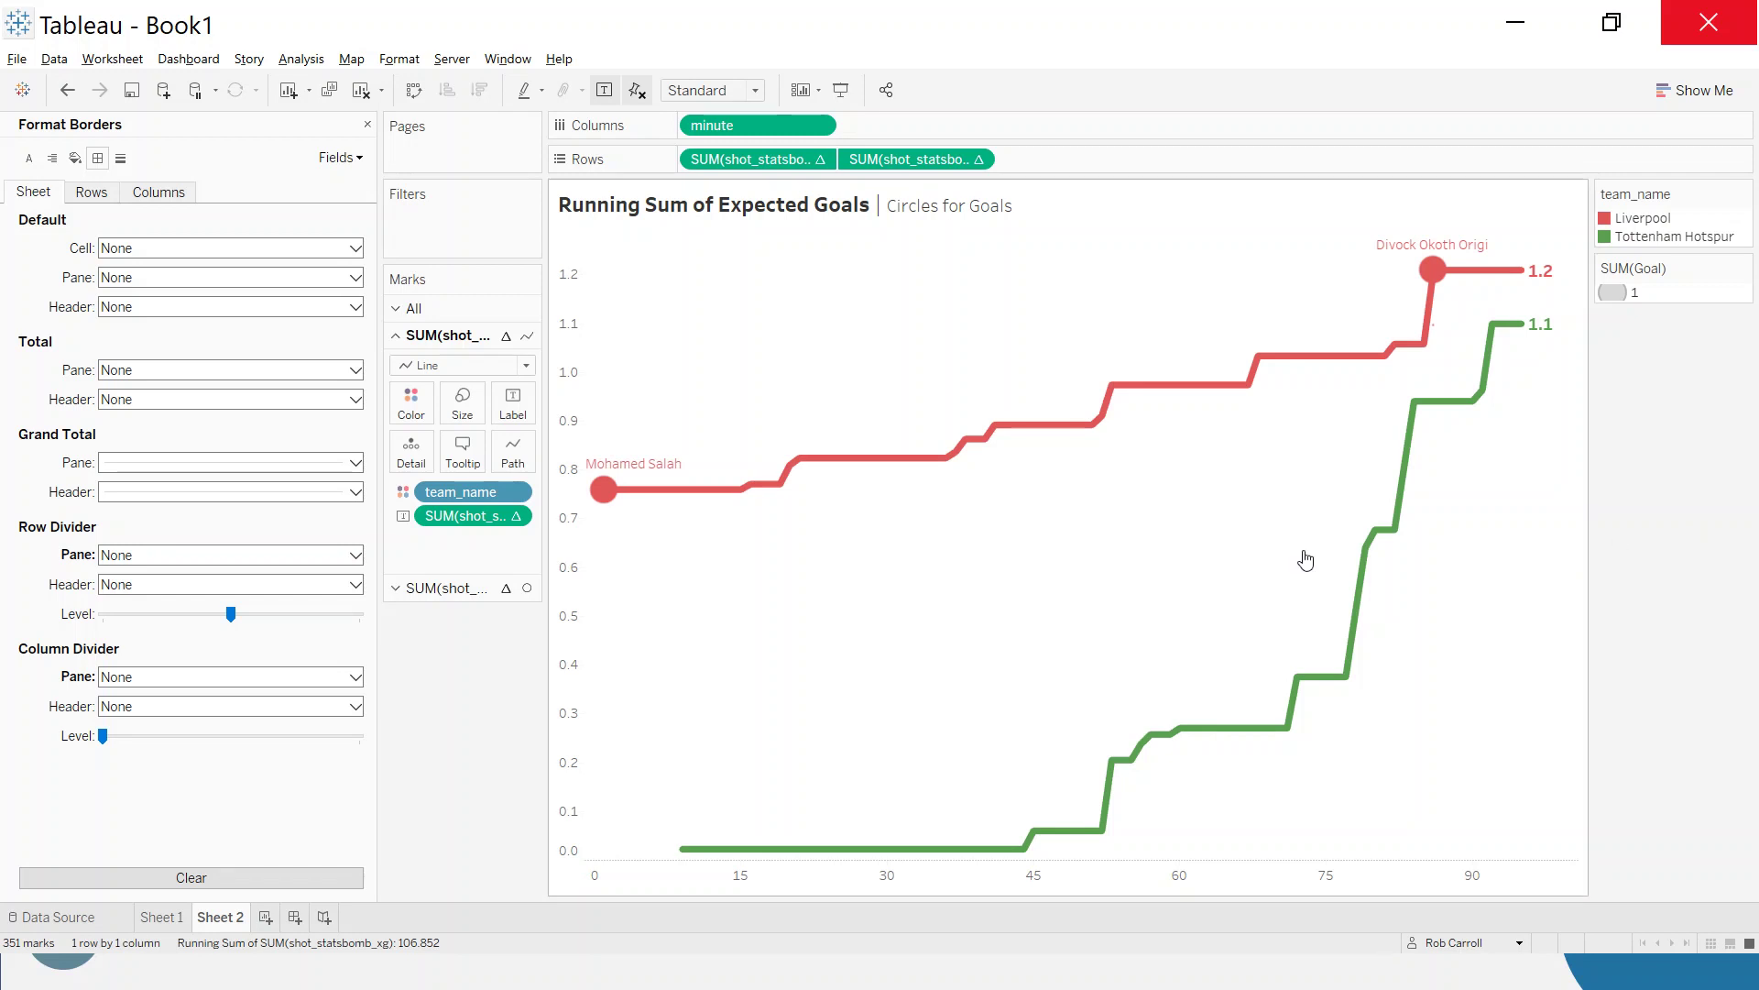
mouse_move(976, 454)
click(367, 124)
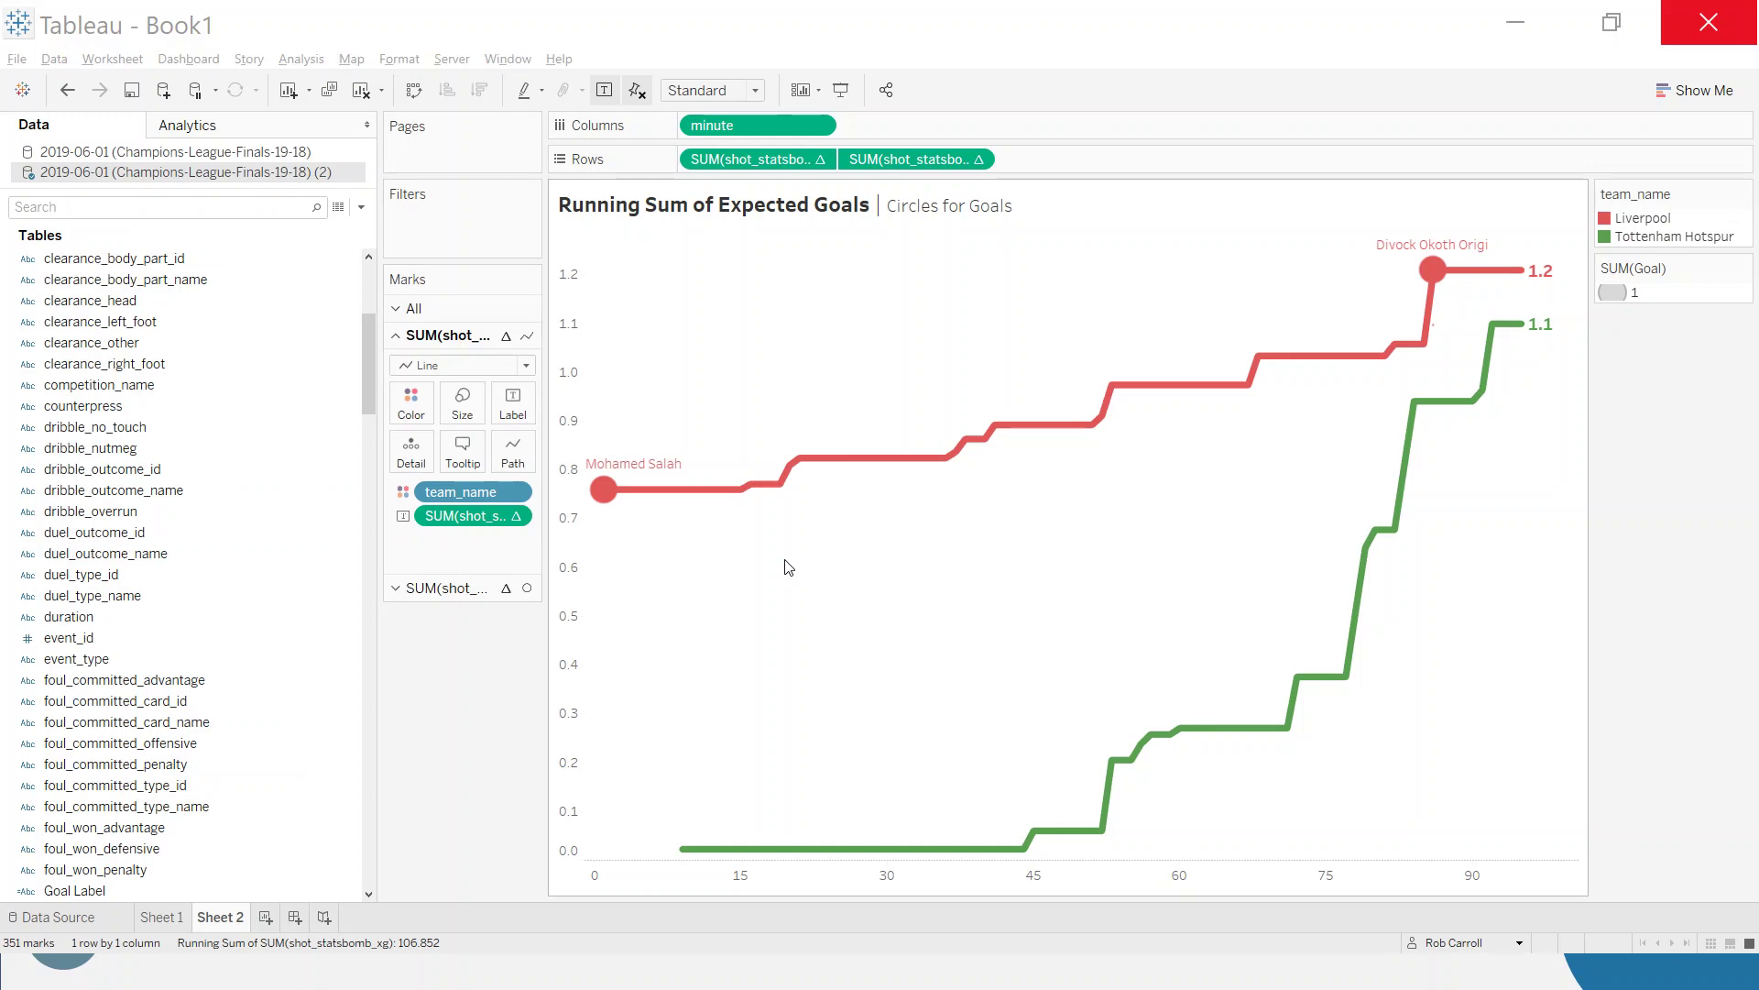
Switch to the World Cup 2018 Match Dashboard workbook to examine its shot timeline, and return to Book1
key(alt+Tab)
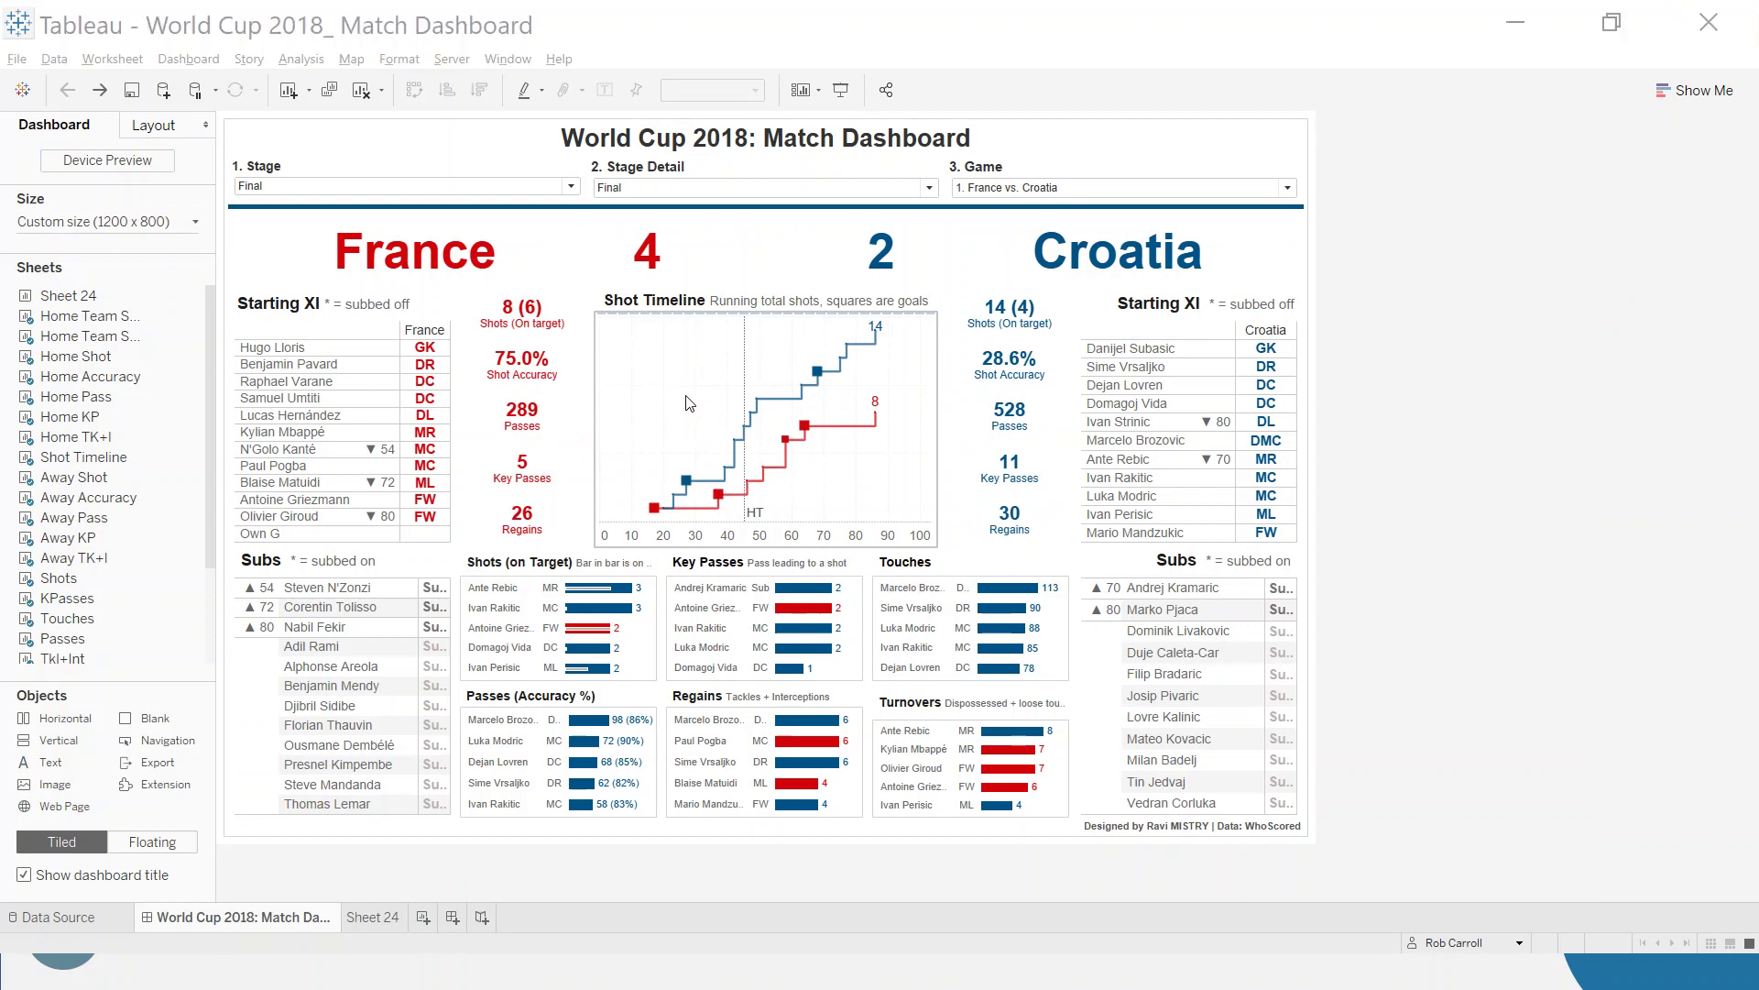
key(alt+Tab)
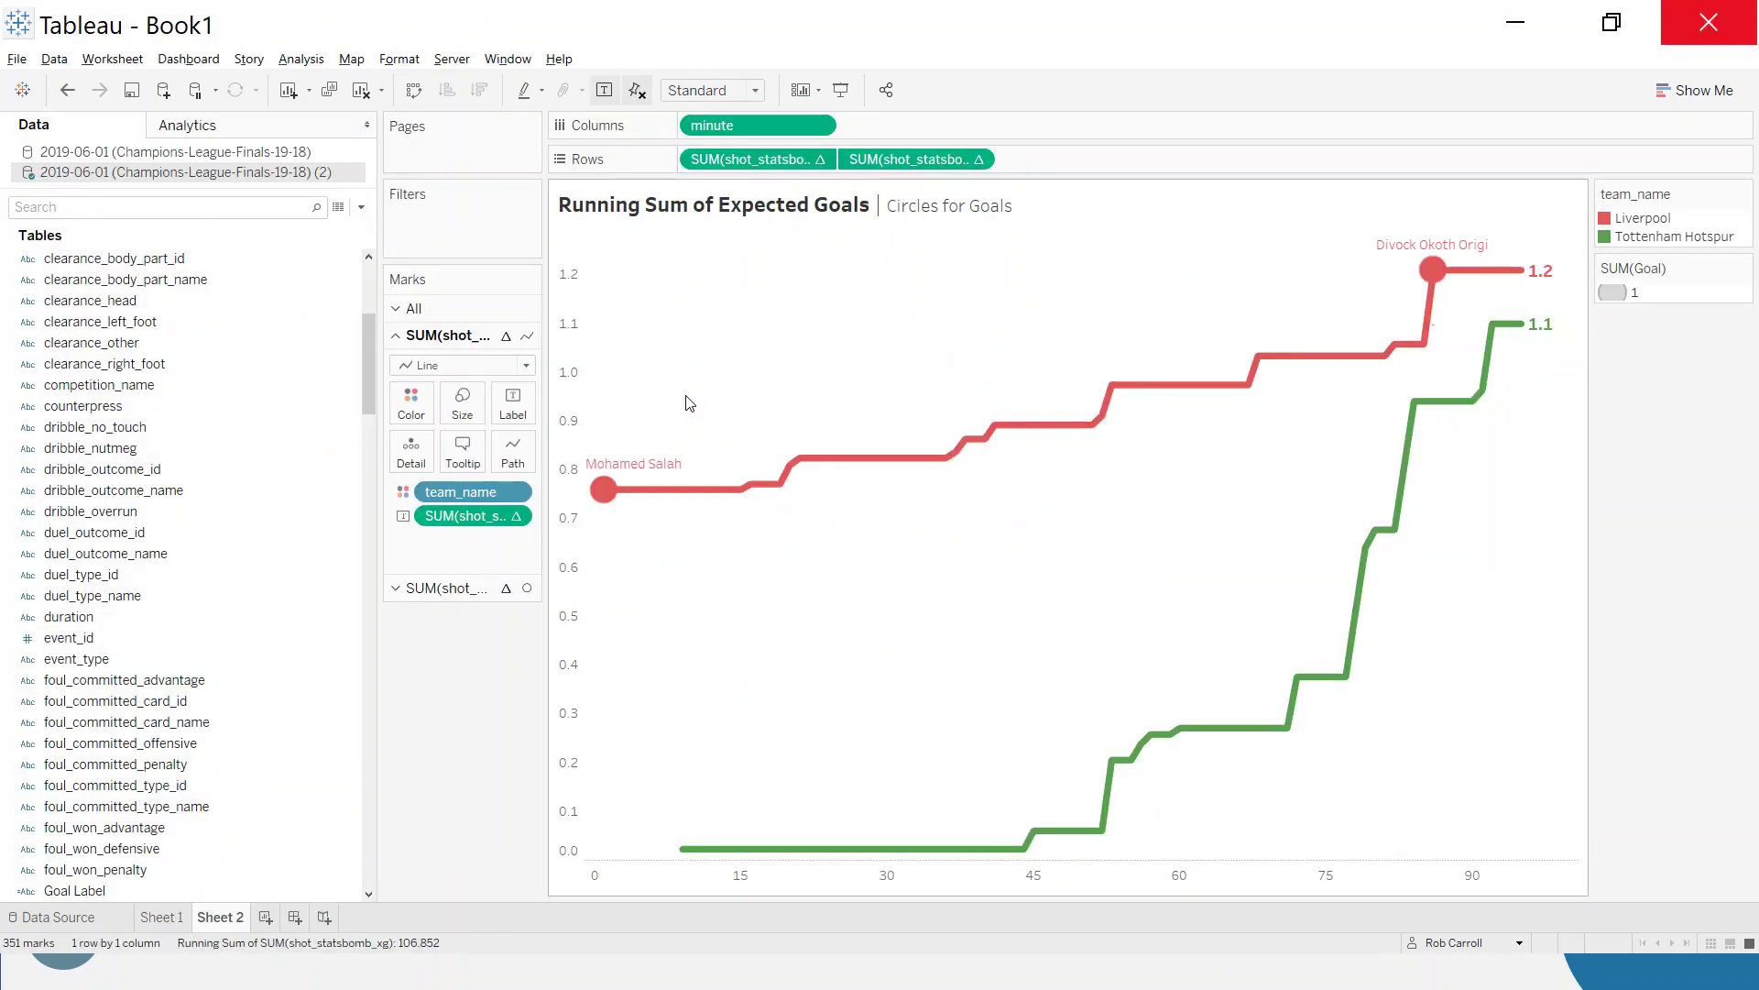